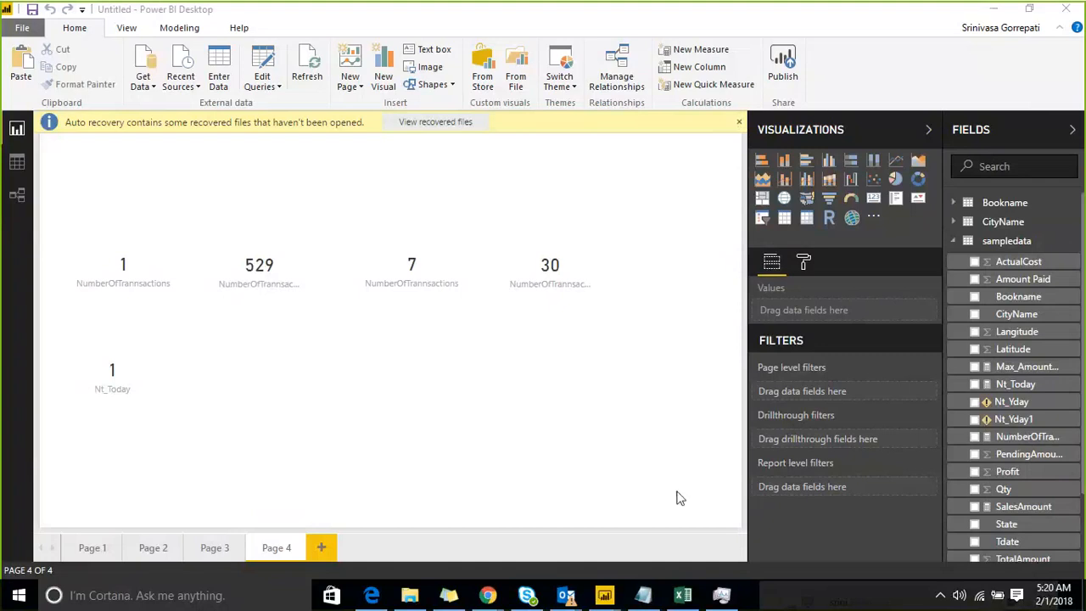
# Switch to the Proj notes in Notepad and read the requirements list at the start of the file.
pyautogui.moveTo(642, 579)
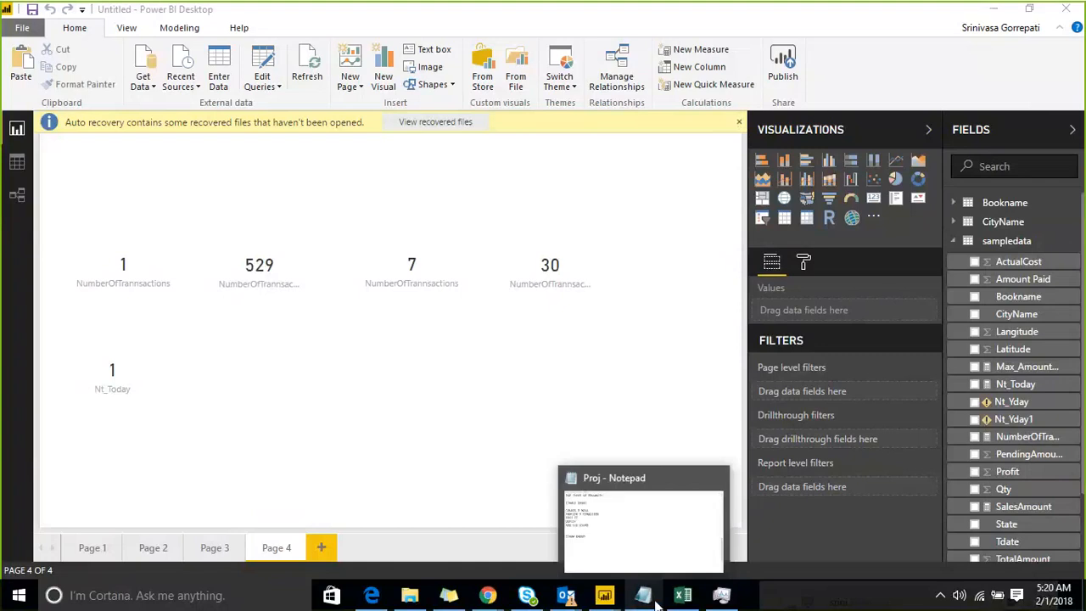
pyautogui.click(631, 550)
pyautogui.scroll(13, 629, 543)
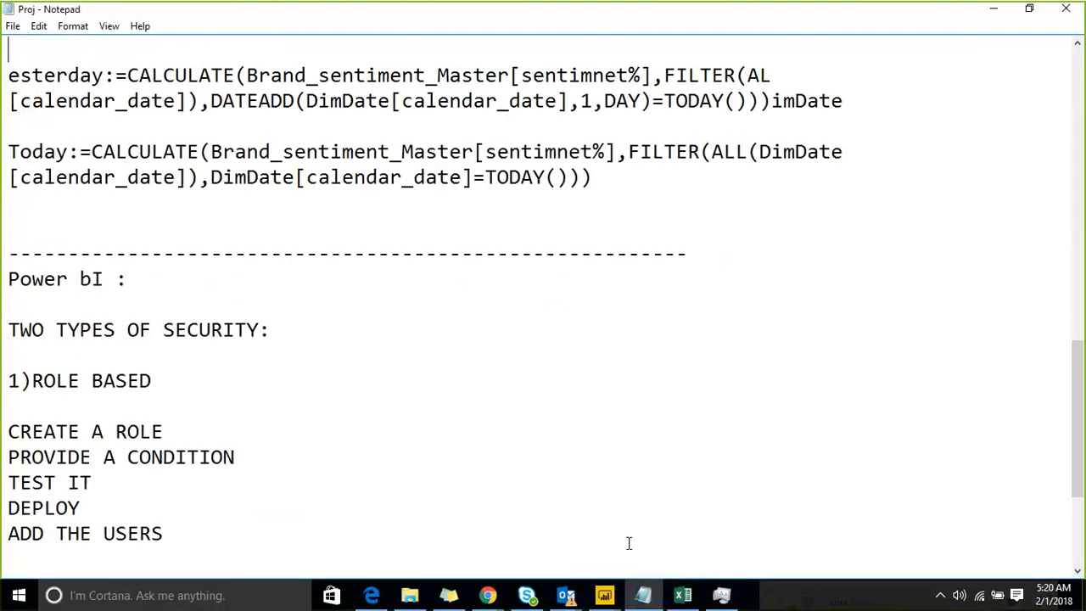
pyautogui.press('Return')
pyautogui.press('Up')
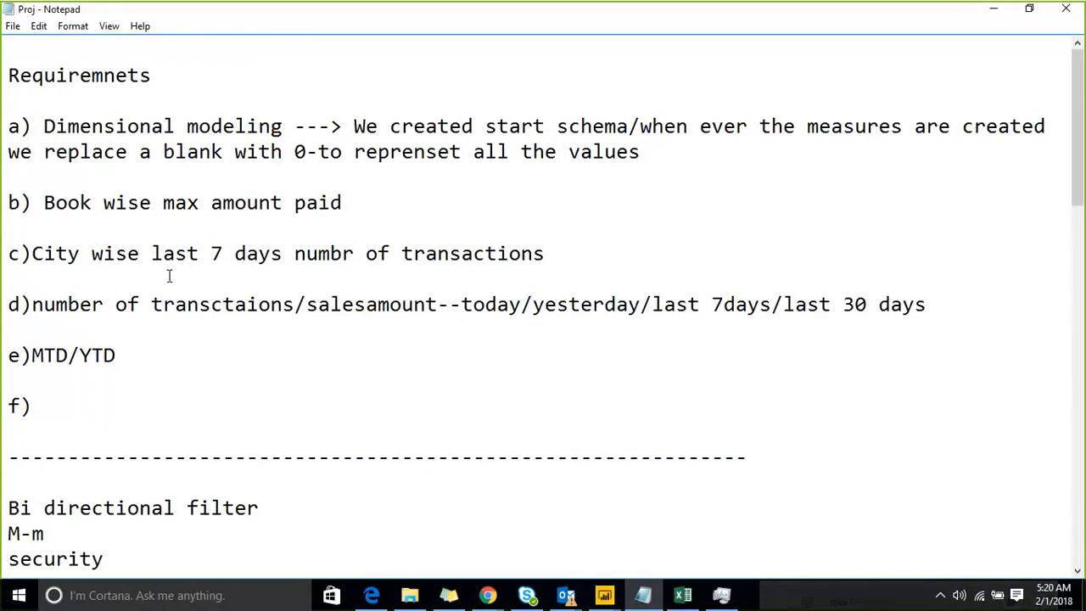
# Return to the untitled Power BI report and slightly enlarge the second NumberOfTrannsactions card so its label fits.
pyautogui.click(607, 598)
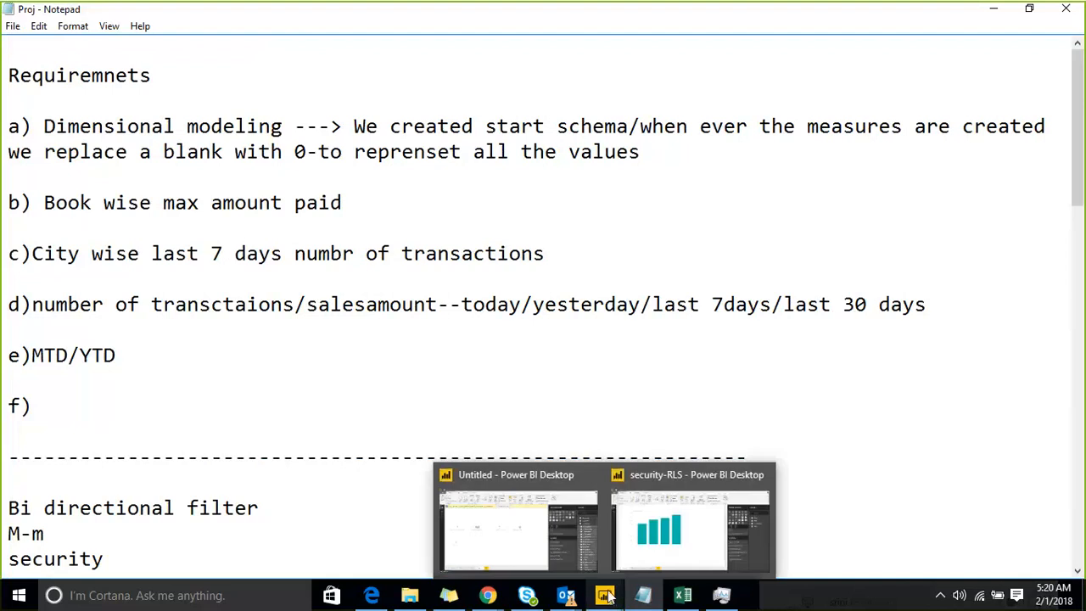
pyautogui.click(526, 520)
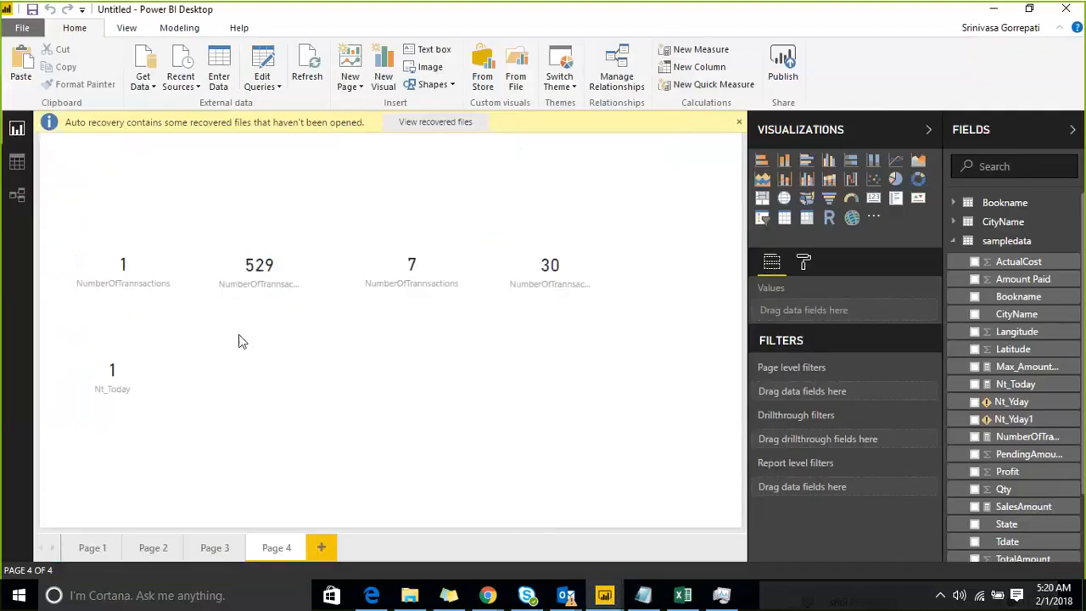
pyautogui.click(143, 281)
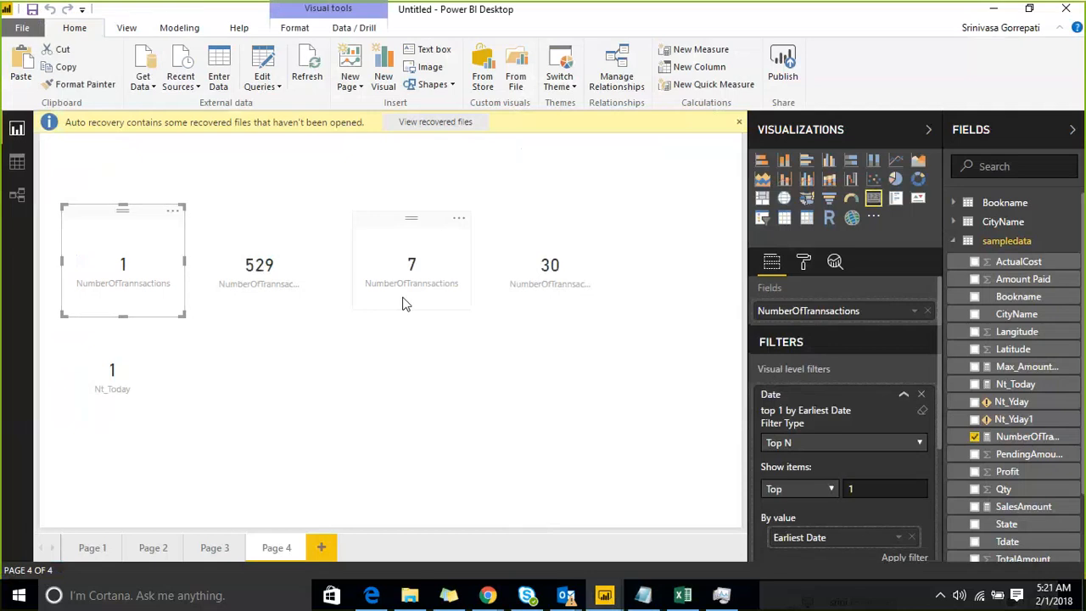
pyautogui.click(289, 276)
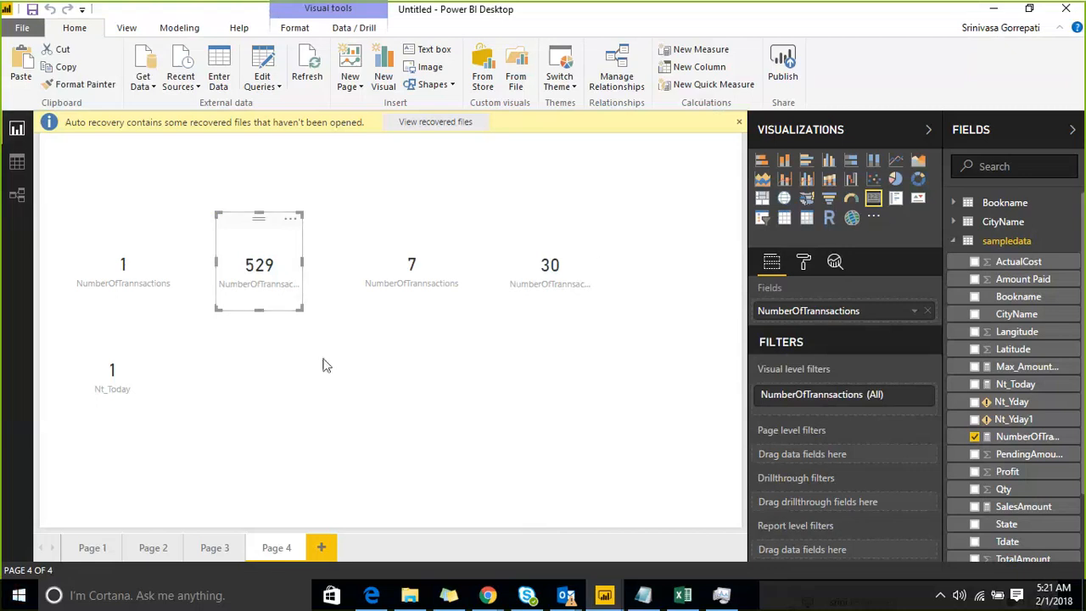
pyautogui.moveTo(302, 309); pyautogui.dragTo(320, 318)
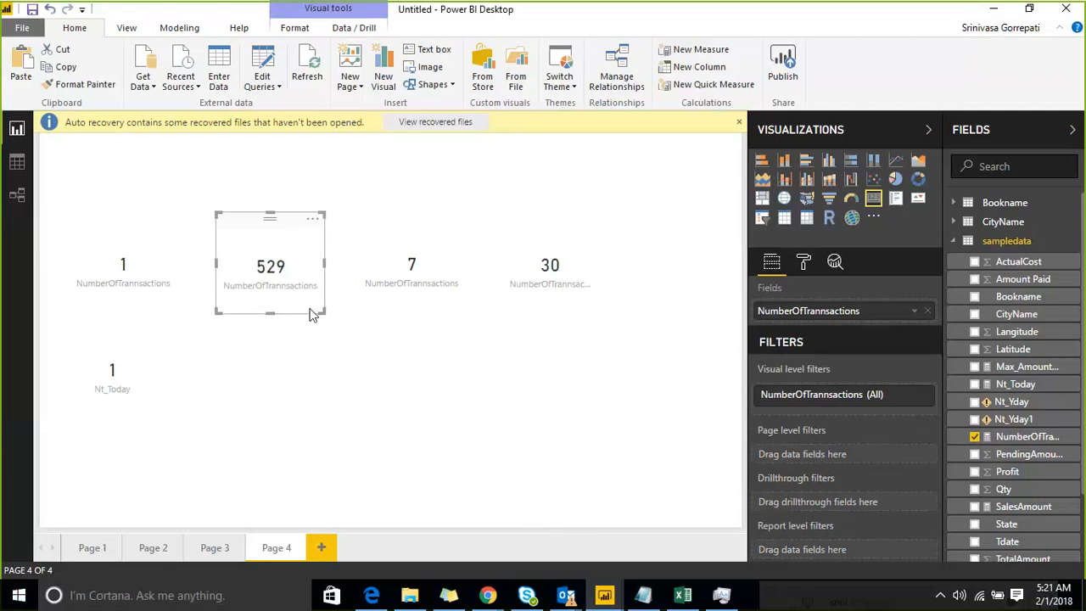
# Review the Last30days, yesterday and Today CALCULATE formulas in the Proj notes in Notepad, including the date comparison in Last30days.
pyautogui.click(644, 596)
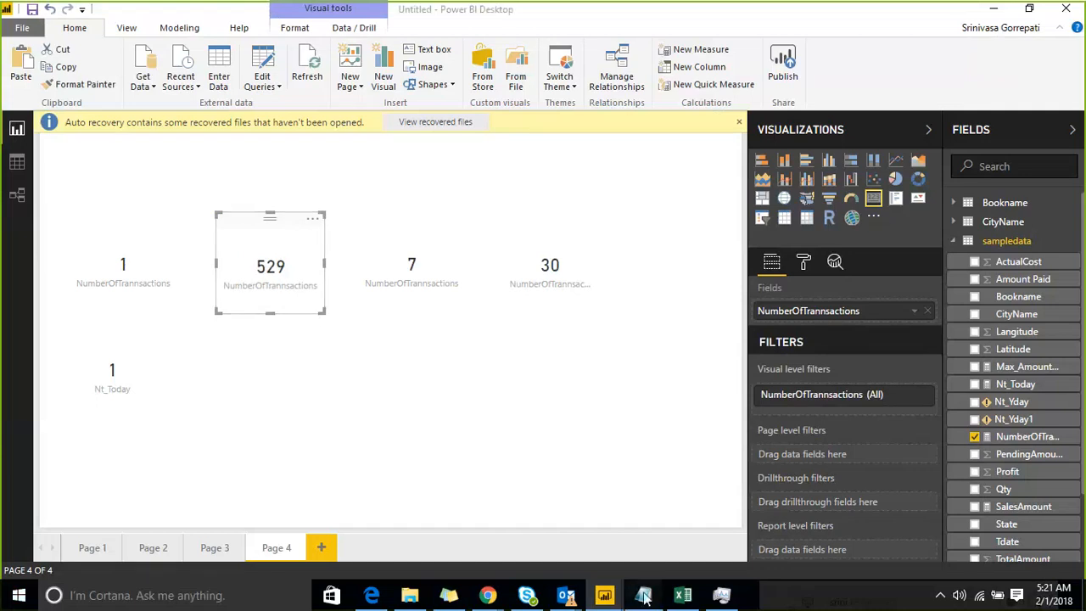
pyautogui.scroll(-2, 509, 428)
pyautogui.scroll(2, 484, 411)
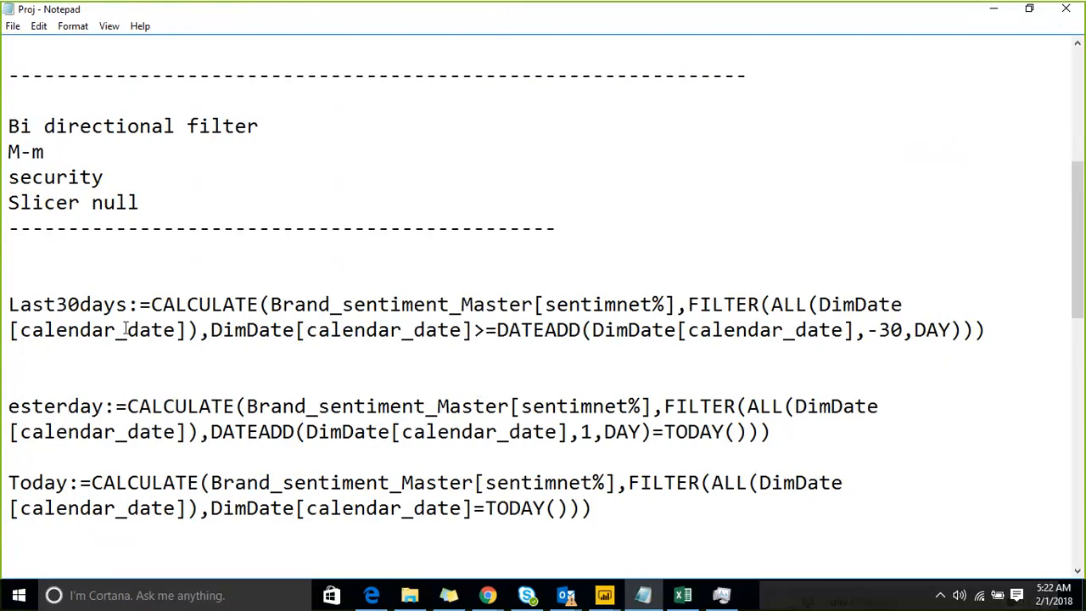
pyautogui.moveTo(210, 330); pyautogui.dragTo(490, 331)
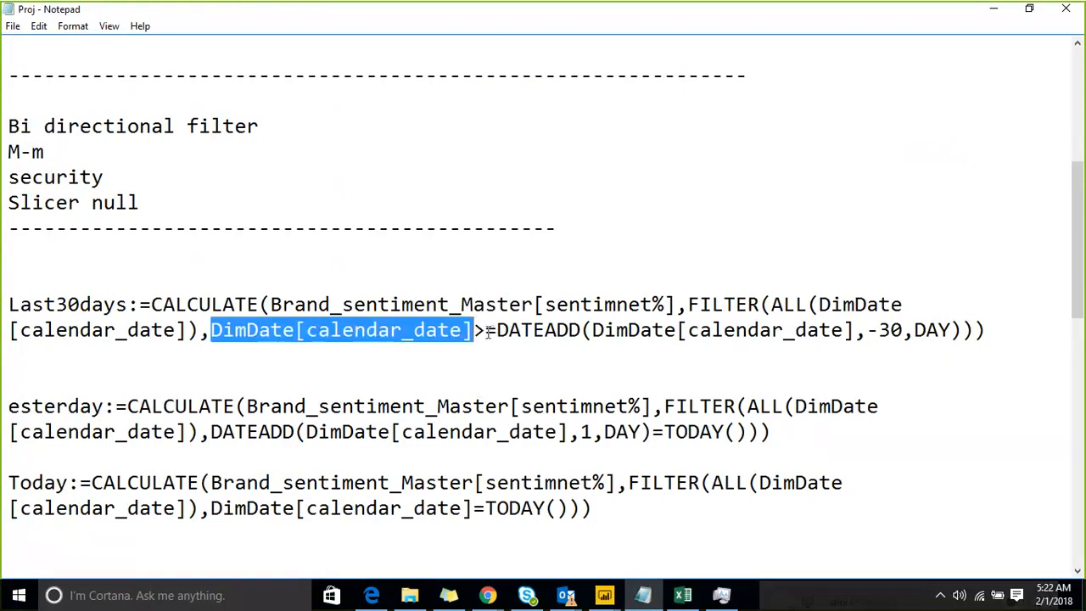
pyautogui.click(489, 331)
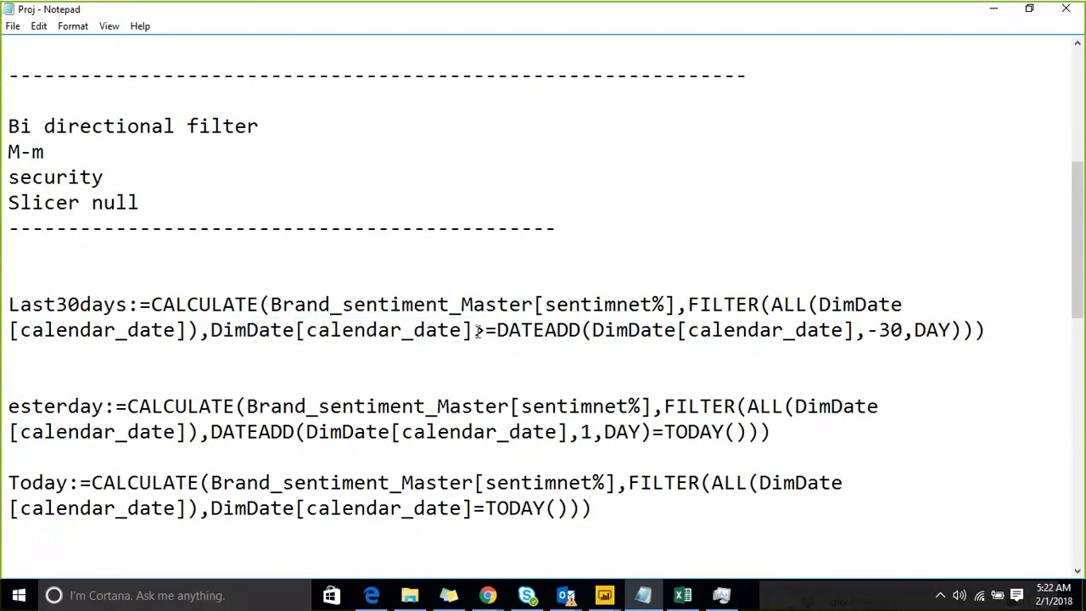
pyautogui.moveTo(476, 331); pyautogui.dragTo(497, 331)
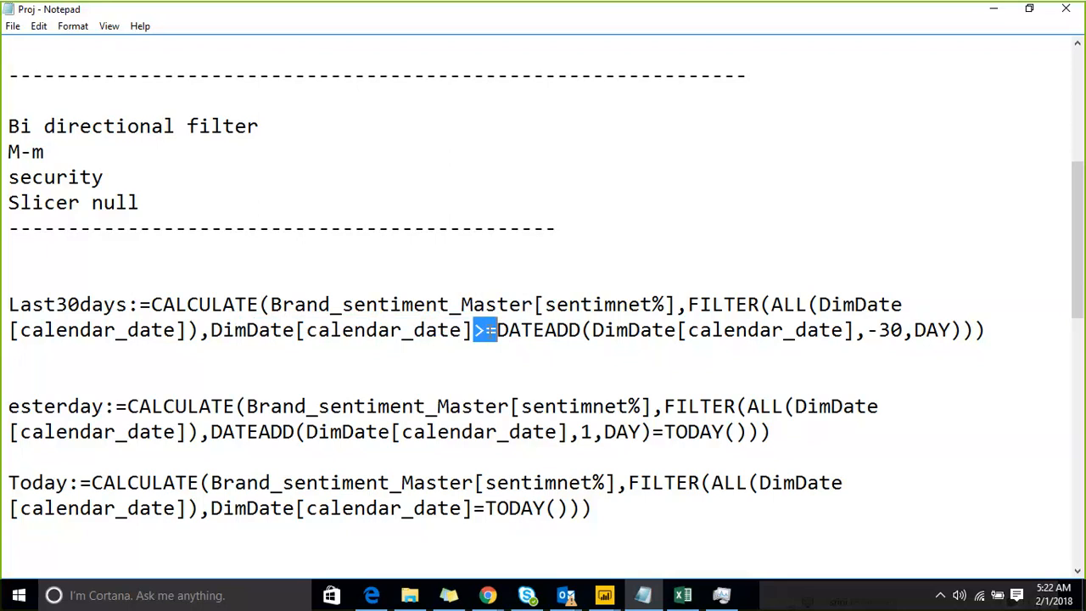
pyautogui.click(404, 528)
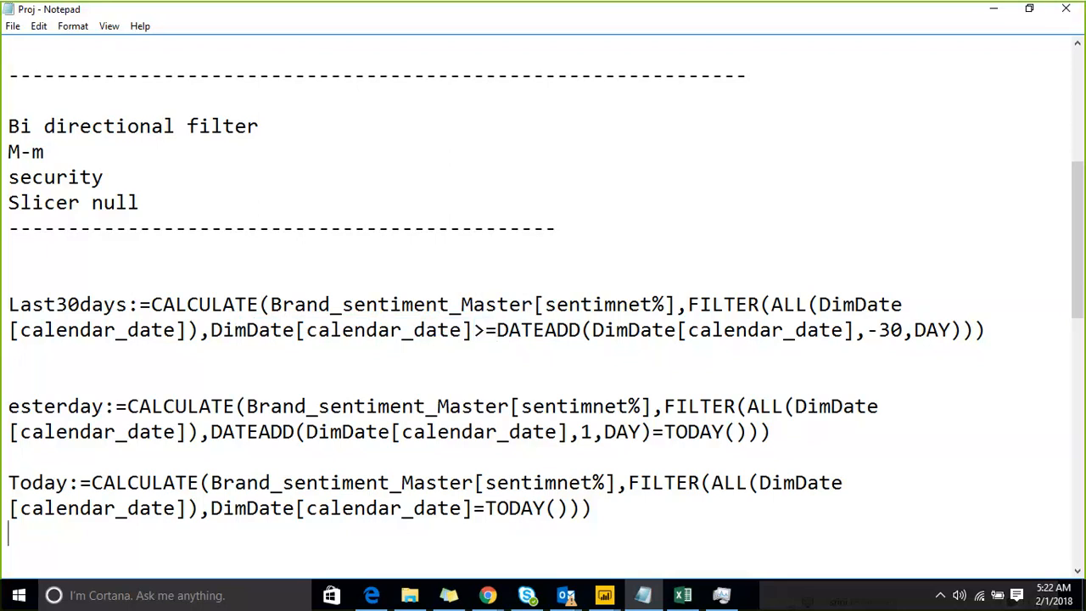
pyautogui.click(997, 8)
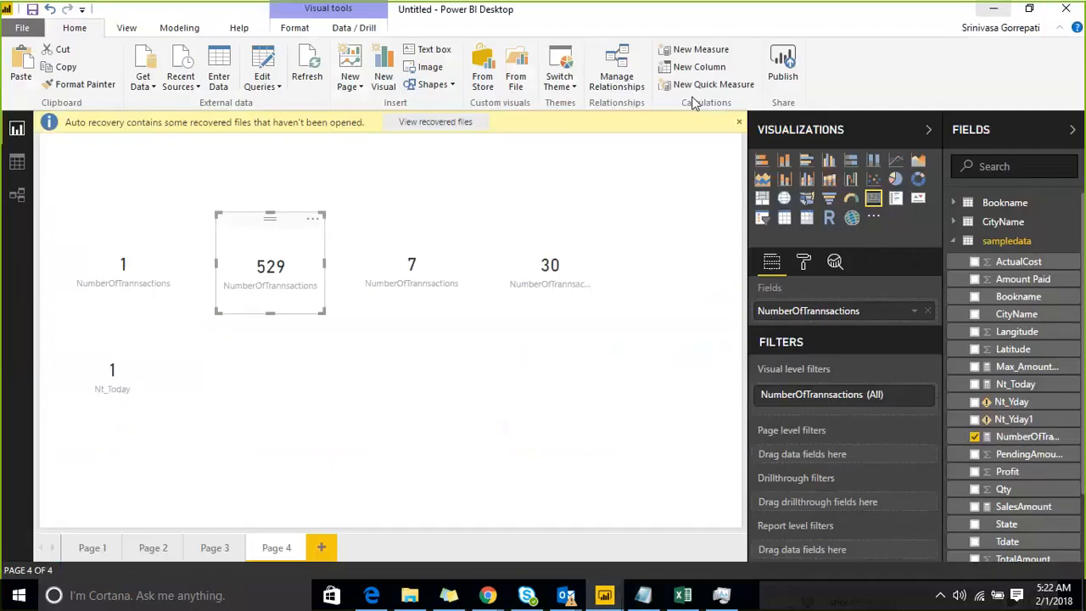
# Open the Nt_Today measure's formula in the Power BI report and examine its [NumberOfTrannsactions] argument.
pyautogui.click(232, 409)
pyautogui.click(118, 362)
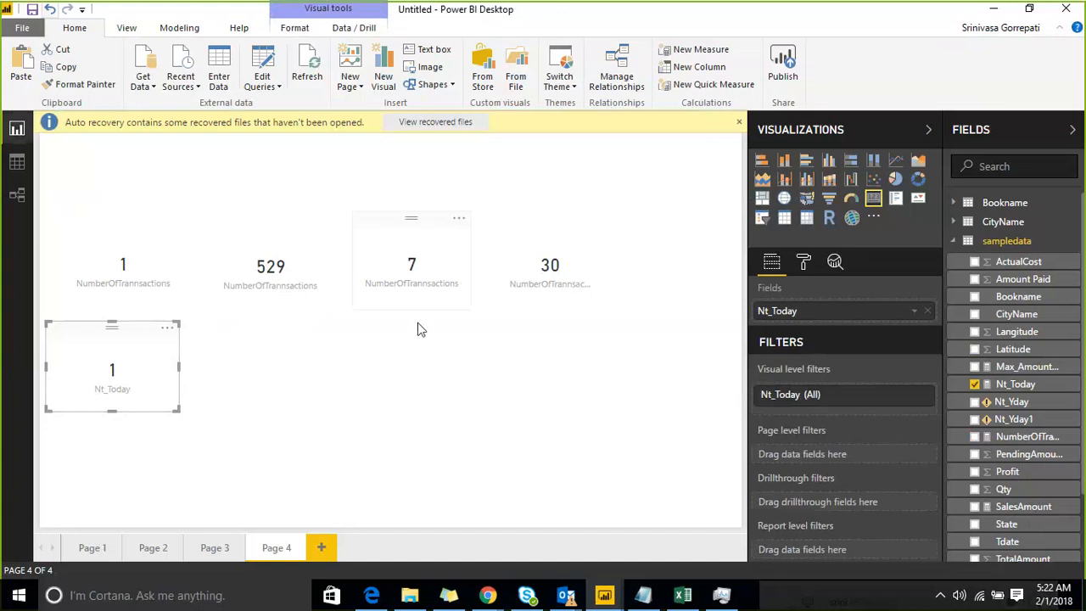
pyautogui.click(460, 408)
pyautogui.click(1017, 383)
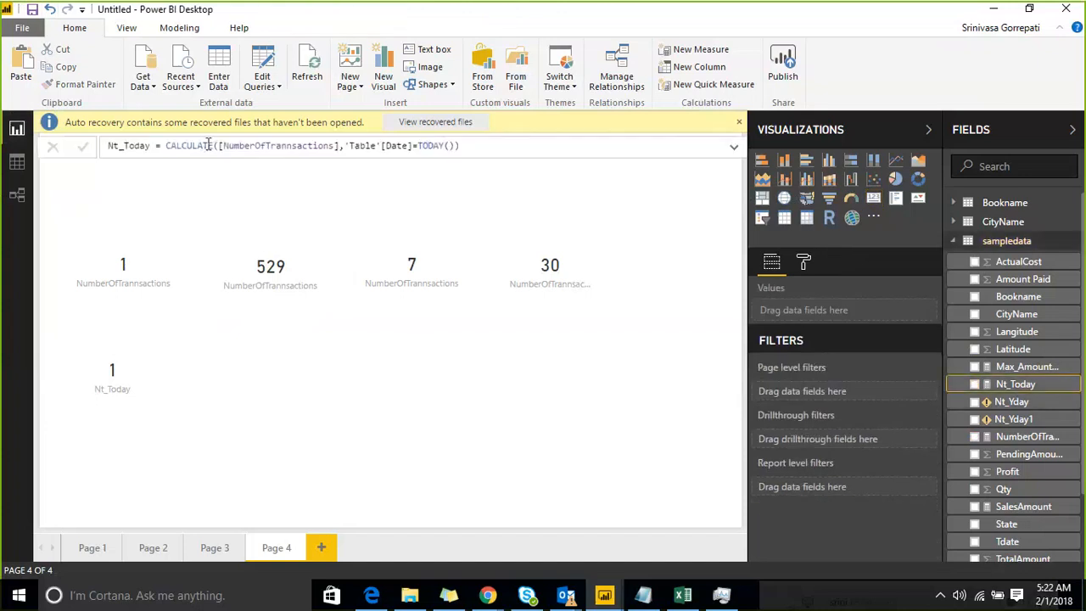
pyautogui.click(219, 145)
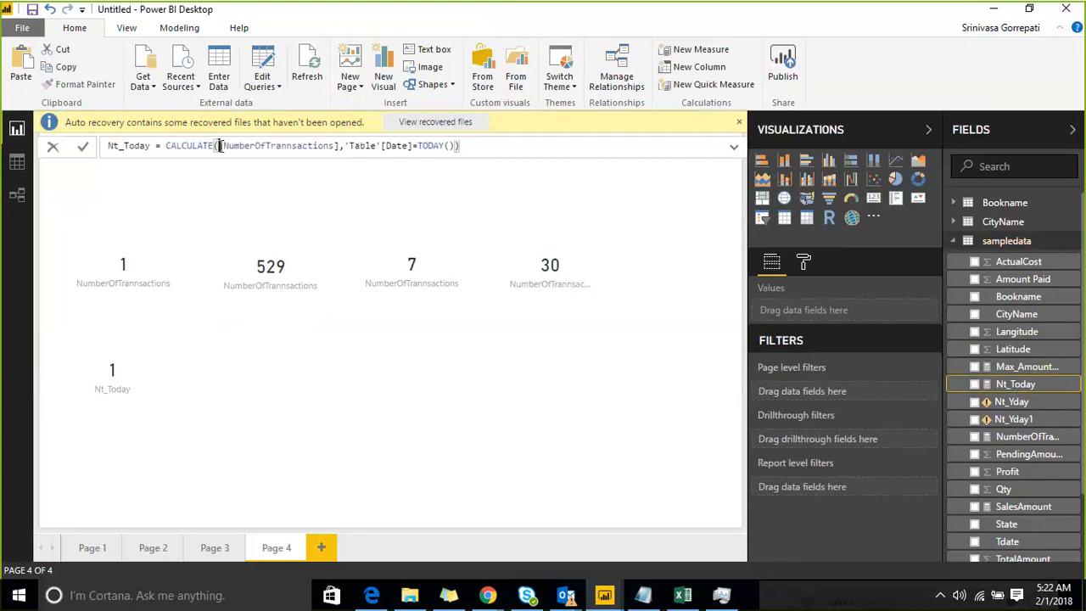
pyautogui.keyDown('shift'); pyautogui.click(331, 146); pyautogui.keyUp('shift')
pyautogui.keyDown('shift'); pyautogui.click(340, 146); pyautogui.keyUp('shift')
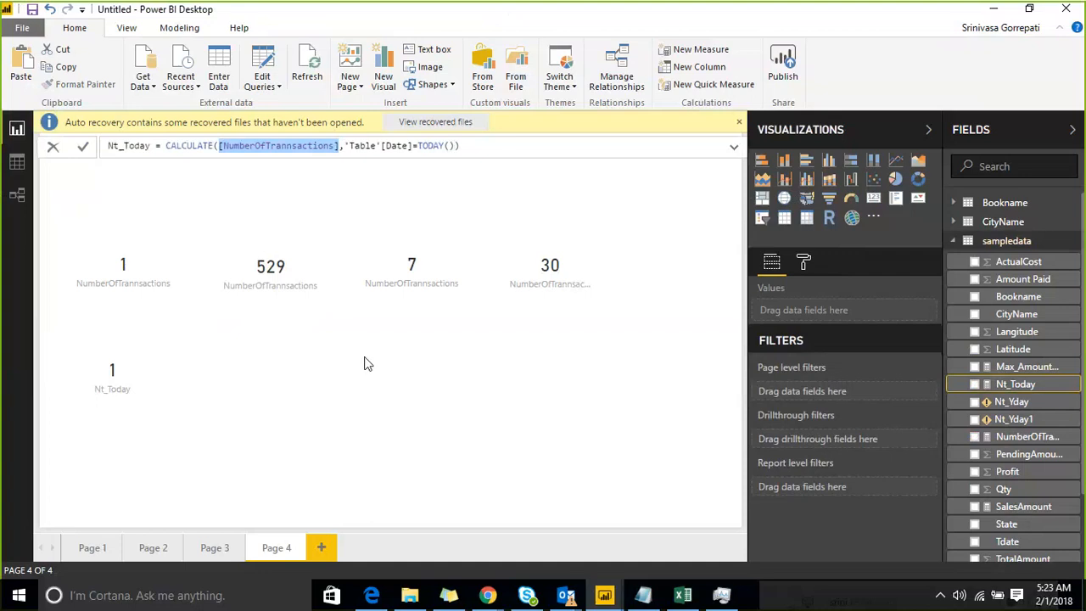
# Replace the DATEADD condition in the Nt_Yday measure's CALCULATE formula with a FILTER function.
pyautogui.click(1007, 404)
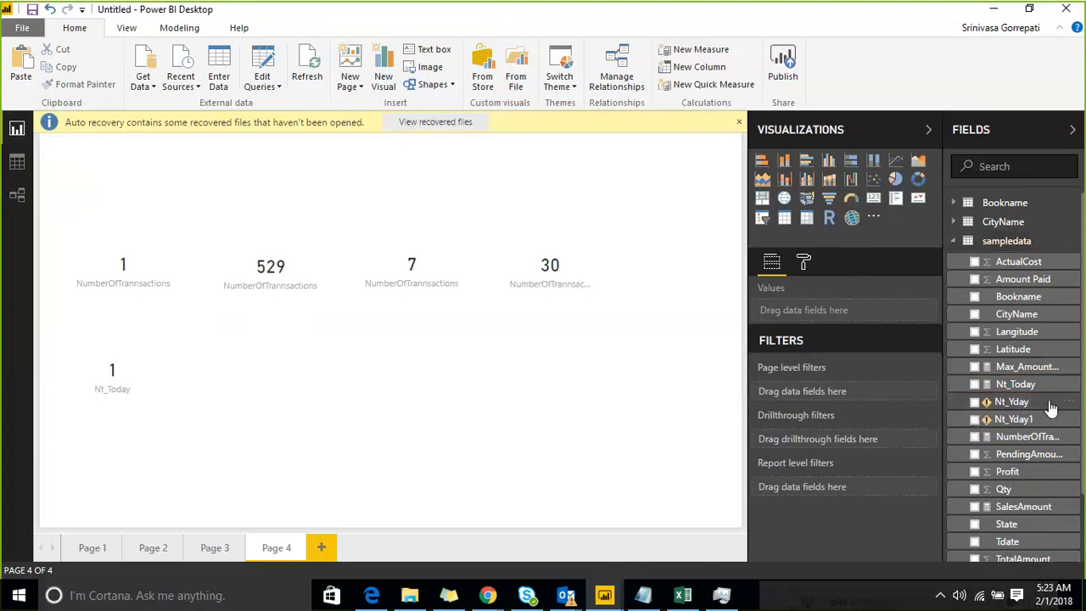
pyautogui.click(1021, 401)
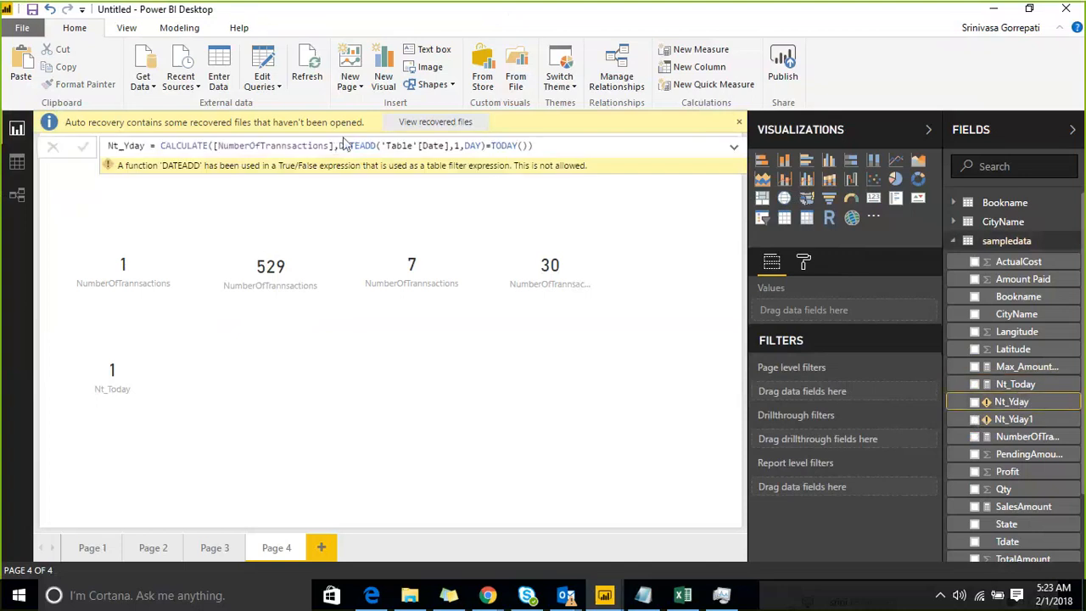
pyautogui.moveTo(340, 146); pyautogui.dragTo(534, 146)
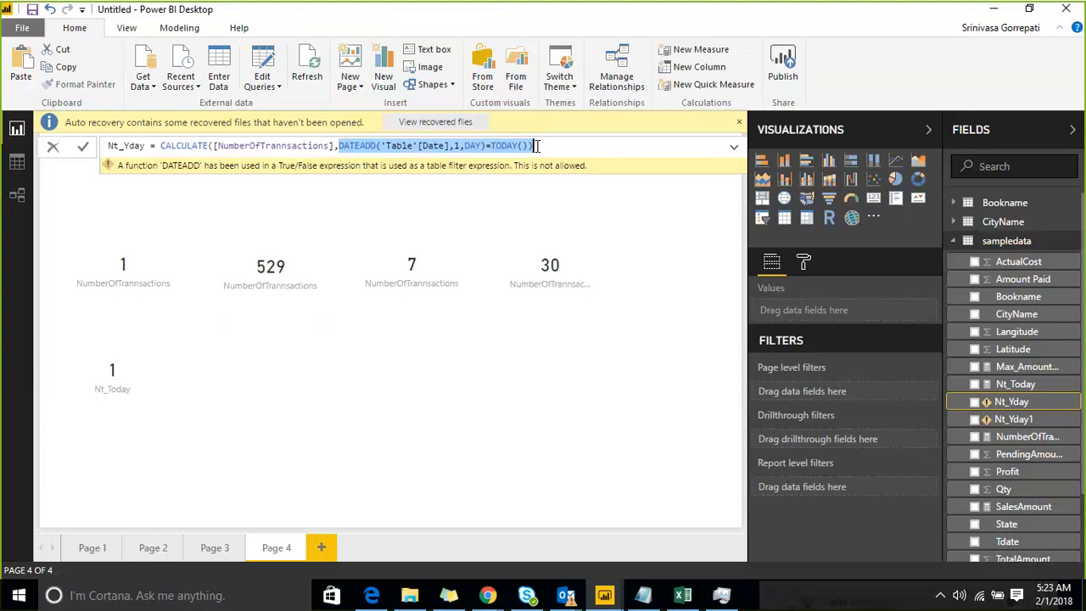
pyautogui.press('BackSpace')
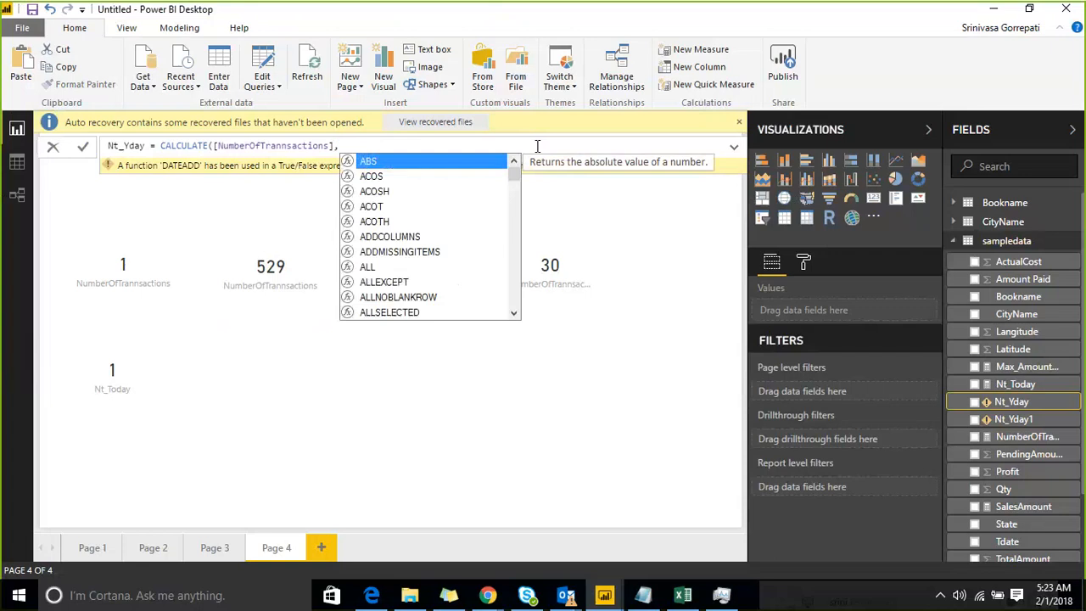
pyautogui.write('Fil')
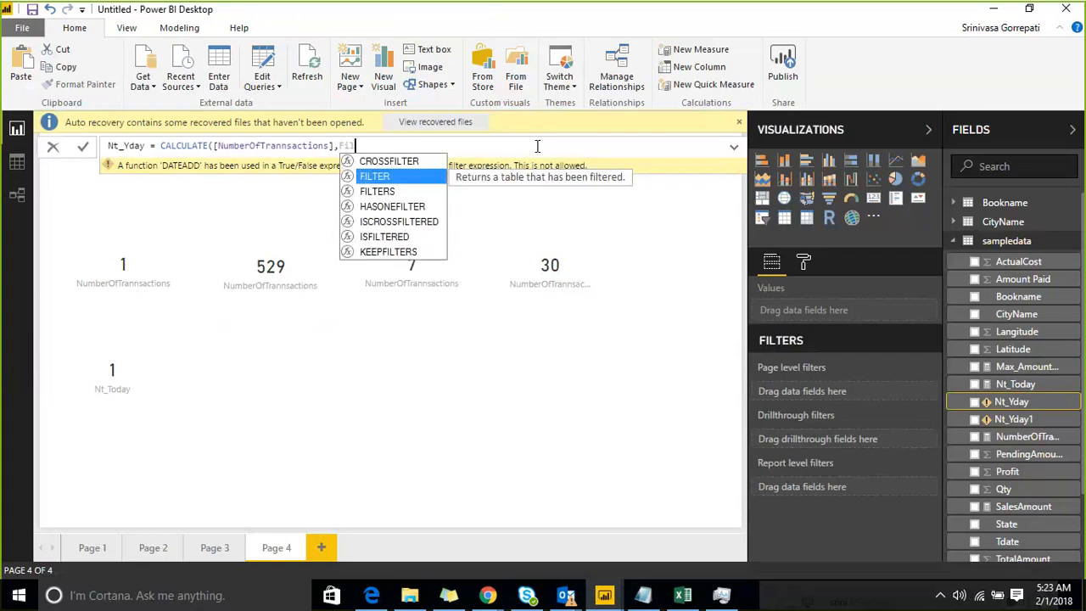
pyautogui.press('Tab')
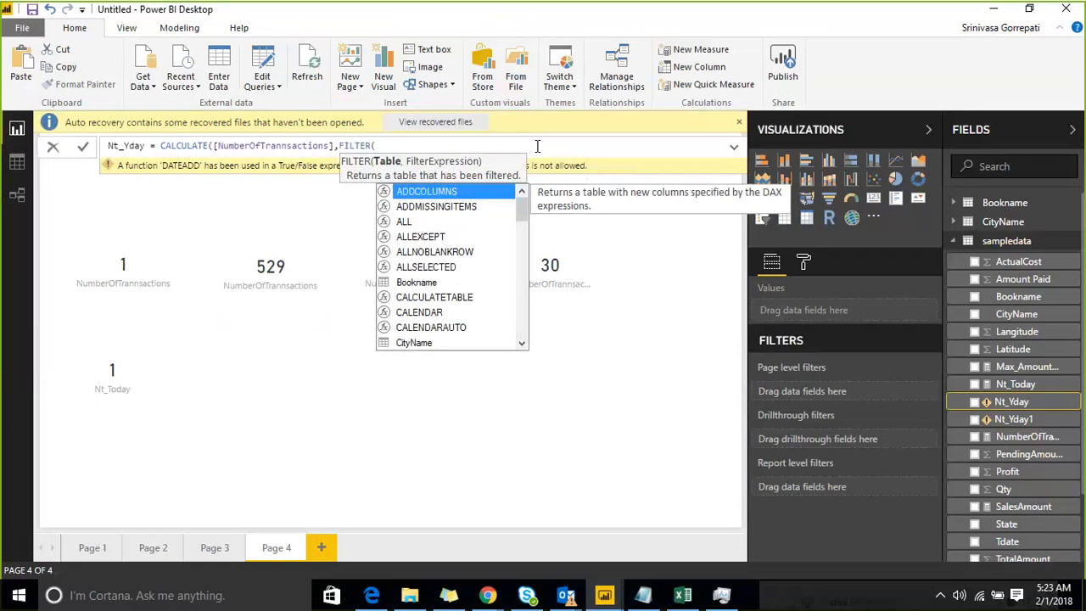
pyautogui.write('sam')
pyautogui.press('Tab')
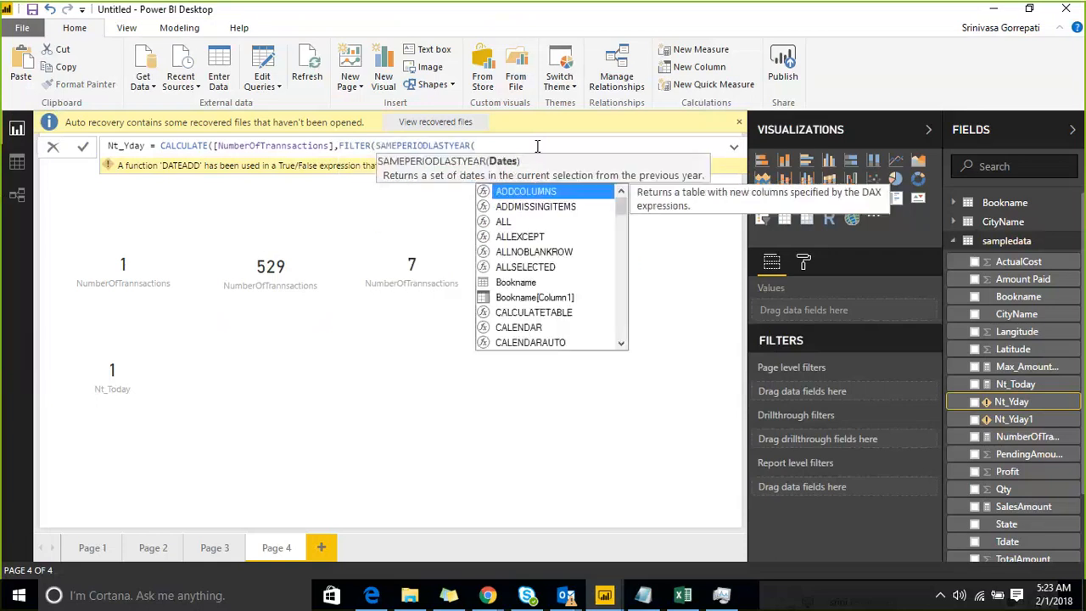
pyautogui.press('BackSpace')
pyautogui.press('BackSpace')
pyautogui.press('BackSpace')
pyautogui.press('BackSpace')
pyautogui.press('BackSpace')
pyautogui.press('BackSpace')
pyautogui.press('BackSpace')
pyautogui.press('BackSpace')
pyautogui.press('BackSpace')
pyautogui.press('BackSpace')
pyautogui.press('BackSpace')
pyautogui.press('BackSpace')
pyautogui.press('BackSpace')
pyautogui.press('BackSpace')
pyautogui.press('BackSpace')
pyautogui.press('BackSpace')
pyautogui.press('BackSpace')
pyautogui.press('BackSpace')
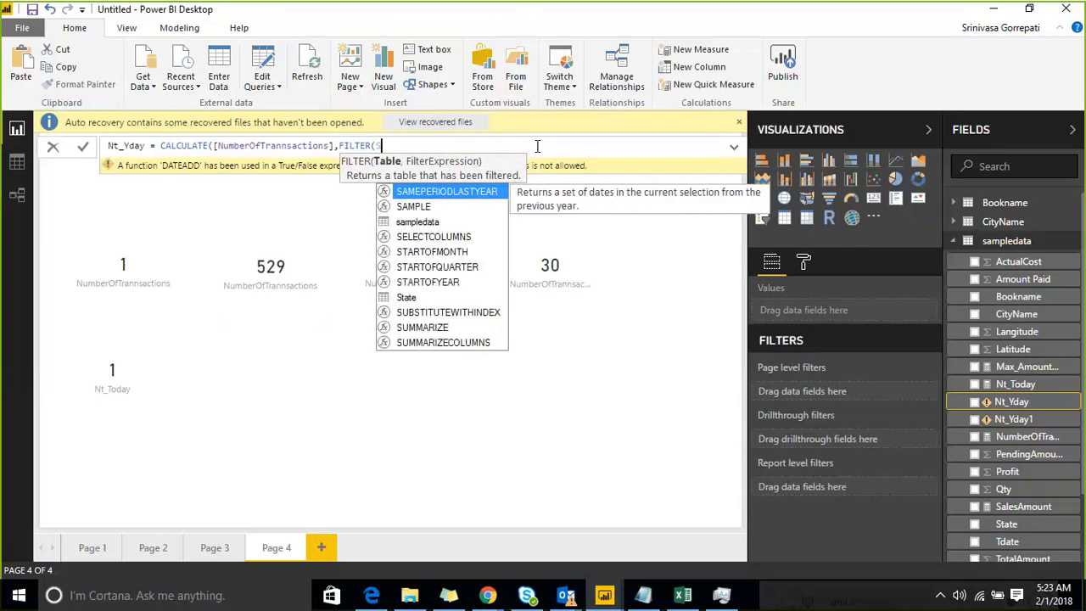
# Enter sampledata as the table argument of FILTER in the Nt_Yday formula.
pyautogui.write('ampl')
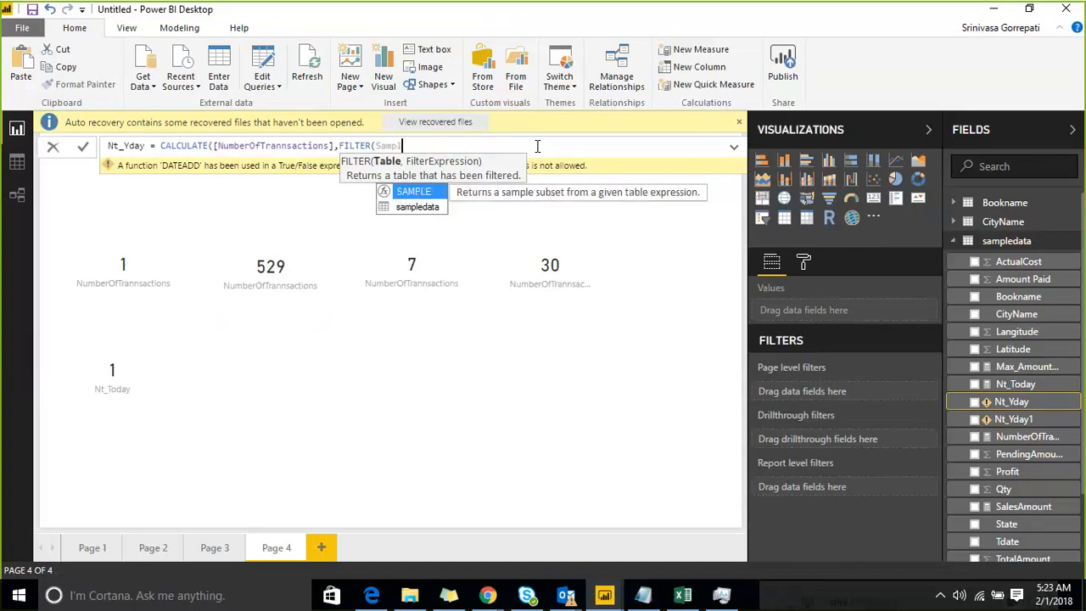
pyautogui.press('Down')
pyautogui.press('Tab')
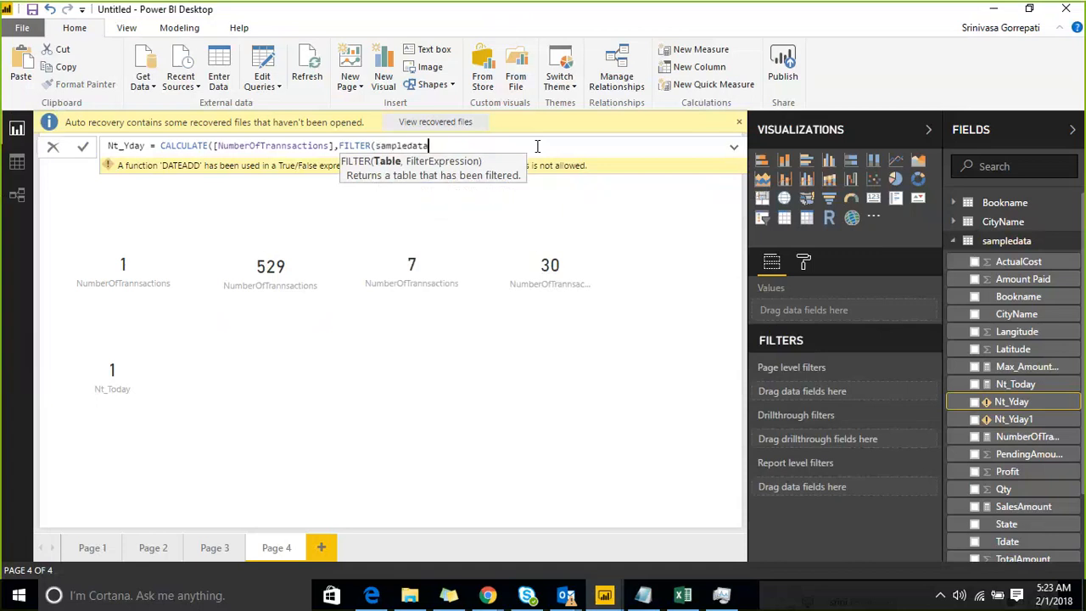
pyautogui.write(',')
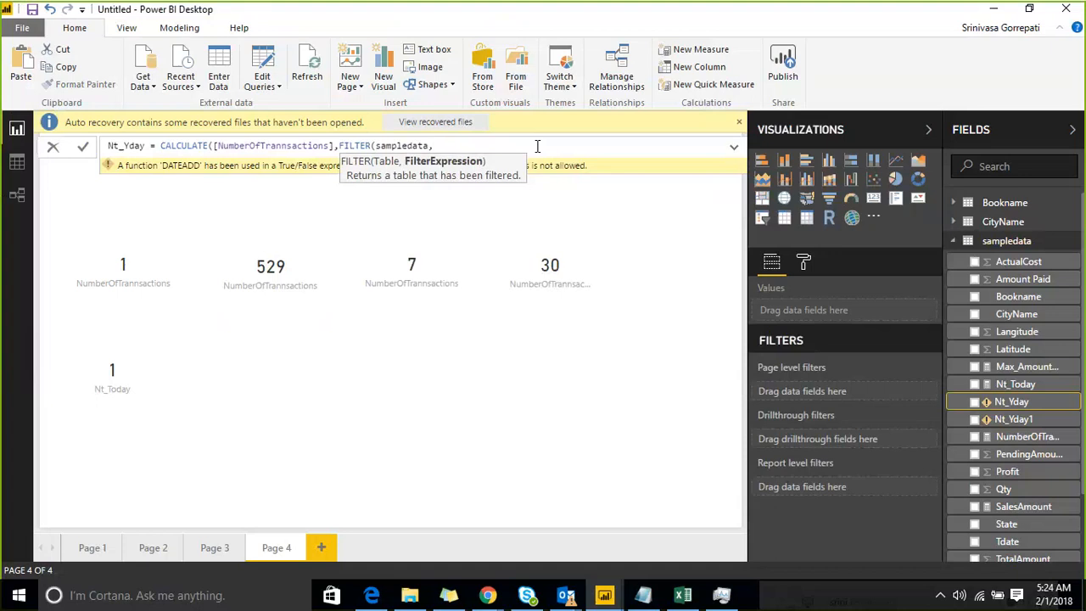
# Start FILTER's filter expression in the Nt_Yday formula with the DATEADD function.
pyautogui.write('dat')
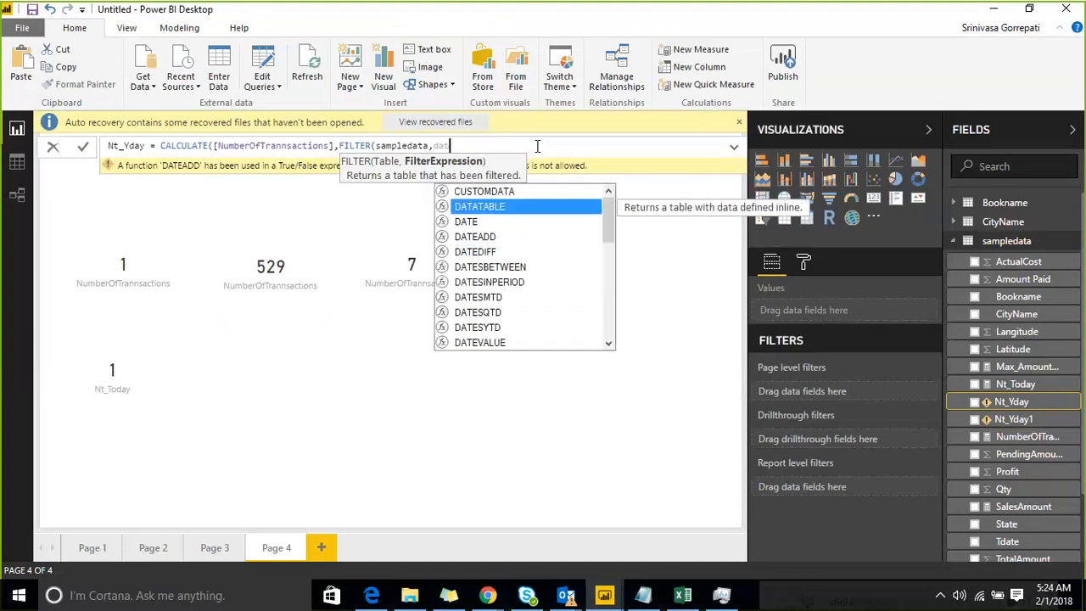
pyautogui.press('Down')
pyautogui.press('Down')
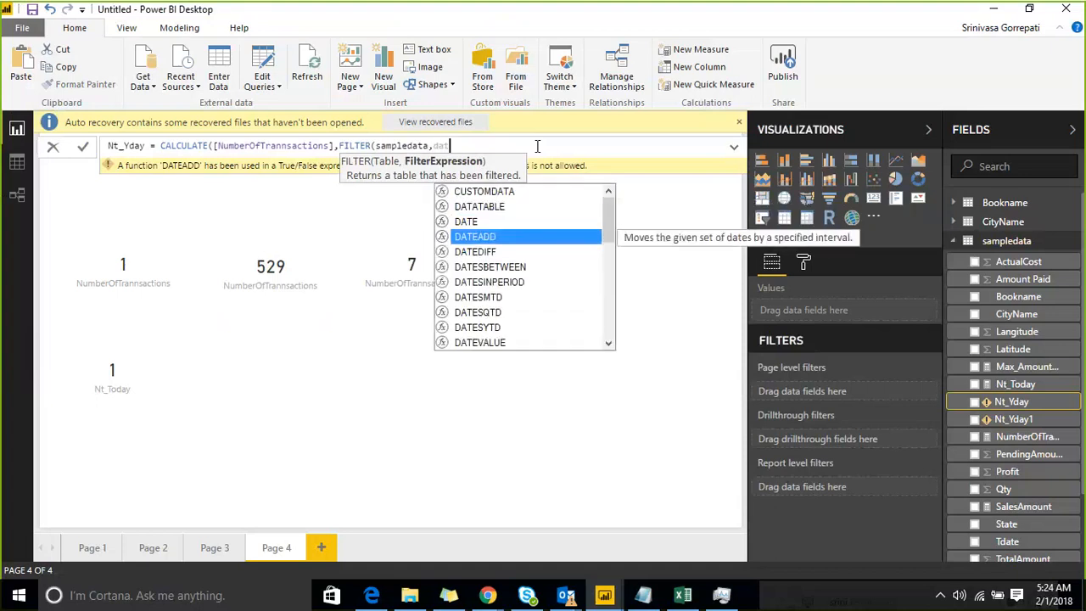
pyautogui.press('Tab')
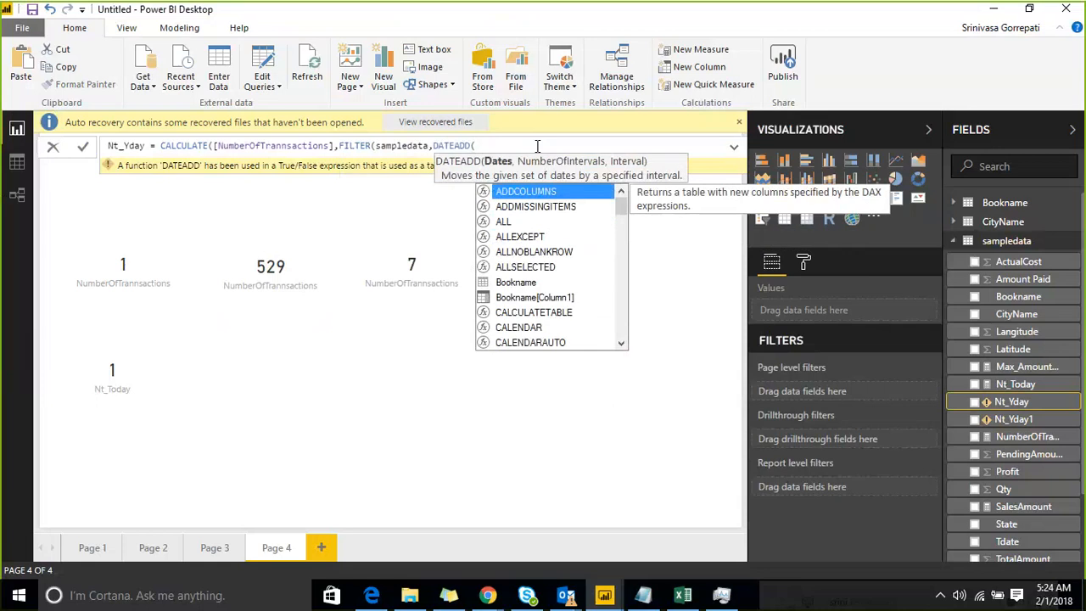
# Enter sampledata[Tdate] as the dates argument of DATEADD in the Nt_Yday formula.
pyautogui.write('dat')
pyautogui.press('Down')
pyautogui.press('Down')
pyautogui.press('Down')
pyautogui.press('Down')
pyautogui.press('Down')
pyautogui.press('Down')
pyautogui.press('Down')
pyautogui.press('Down')
pyautogui.press('Down')
pyautogui.press('Down')
pyautogui.press('Down')
pyautogui.press('Down')
pyautogui.press('Down')
pyautogui.press('Down')
pyautogui.press('Down')
pyautogui.press('Down')
pyautogui.press('Down')
pyautogui.press('Down')
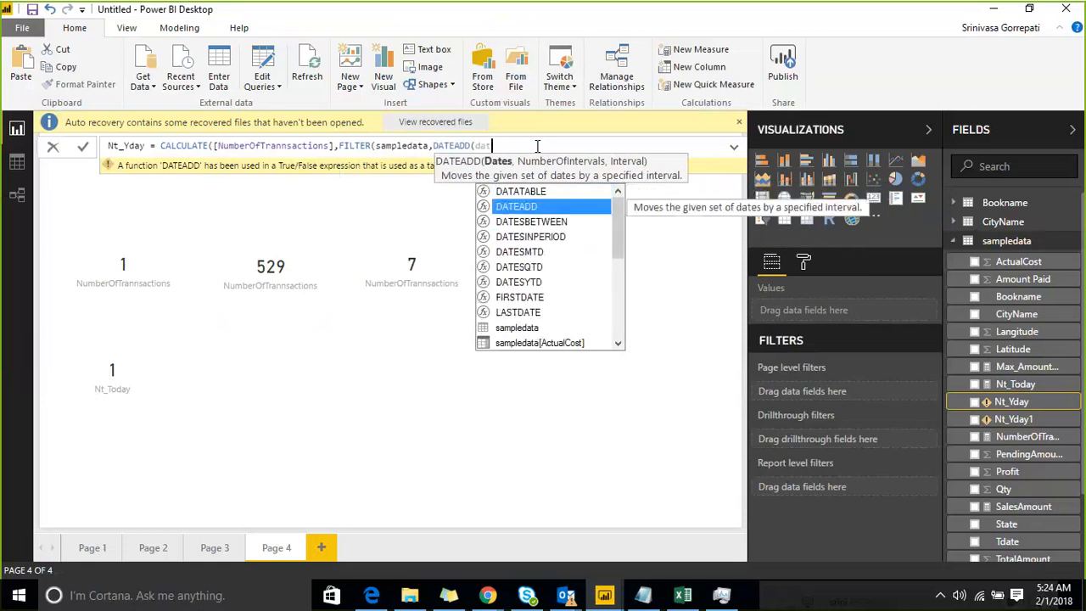
pyautogui.press('Down')
pyautogui.press('Down')
pyautogui.press('Down')
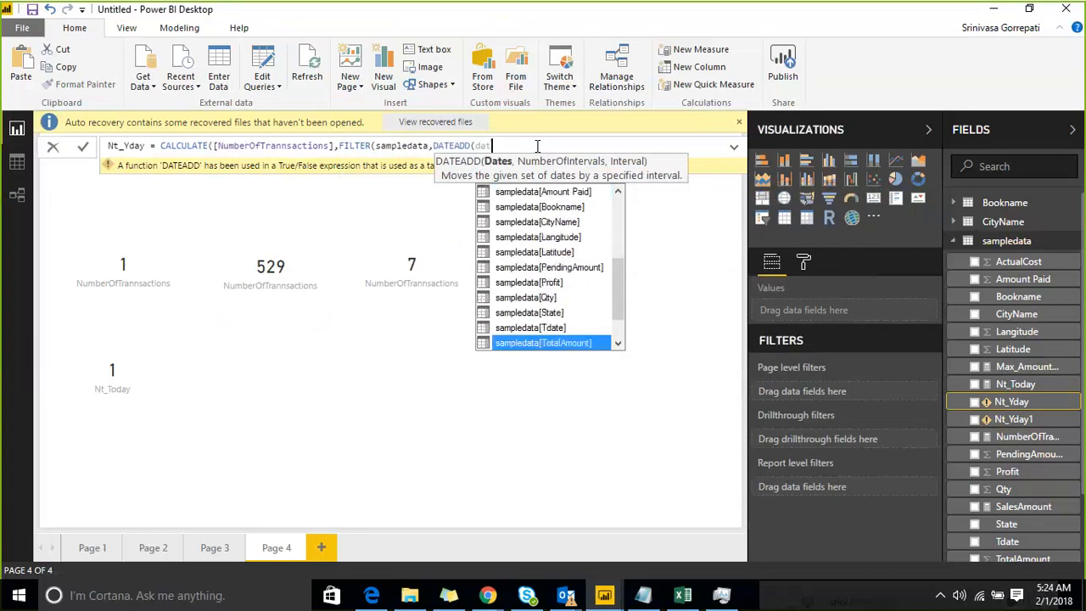
pyautogui.press('Up')
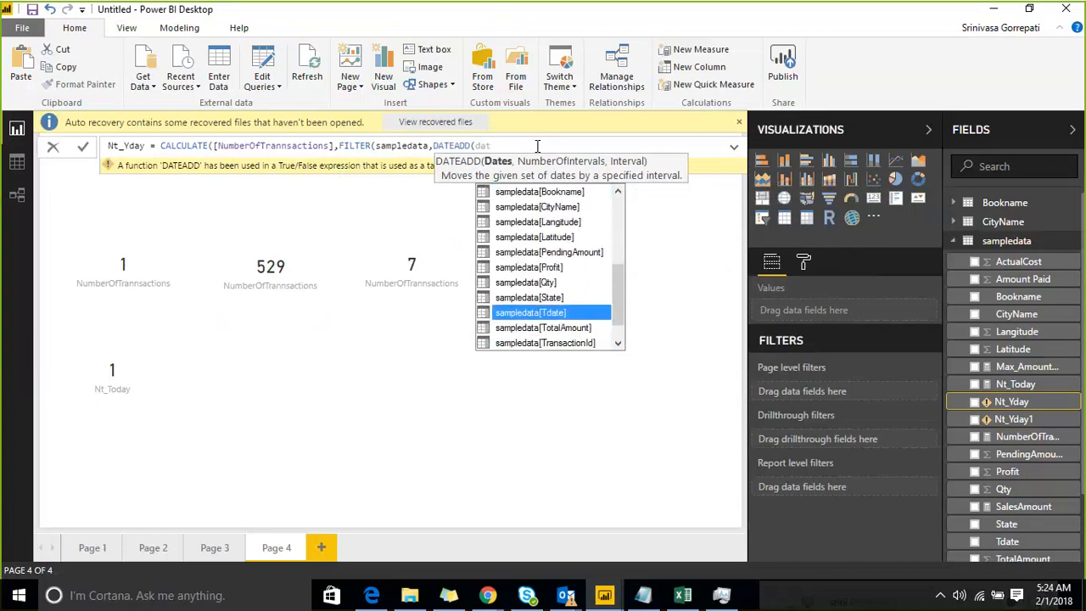
pyautogui.press('Tab')
pyautogui.write(')')
pyautogui.write(',')
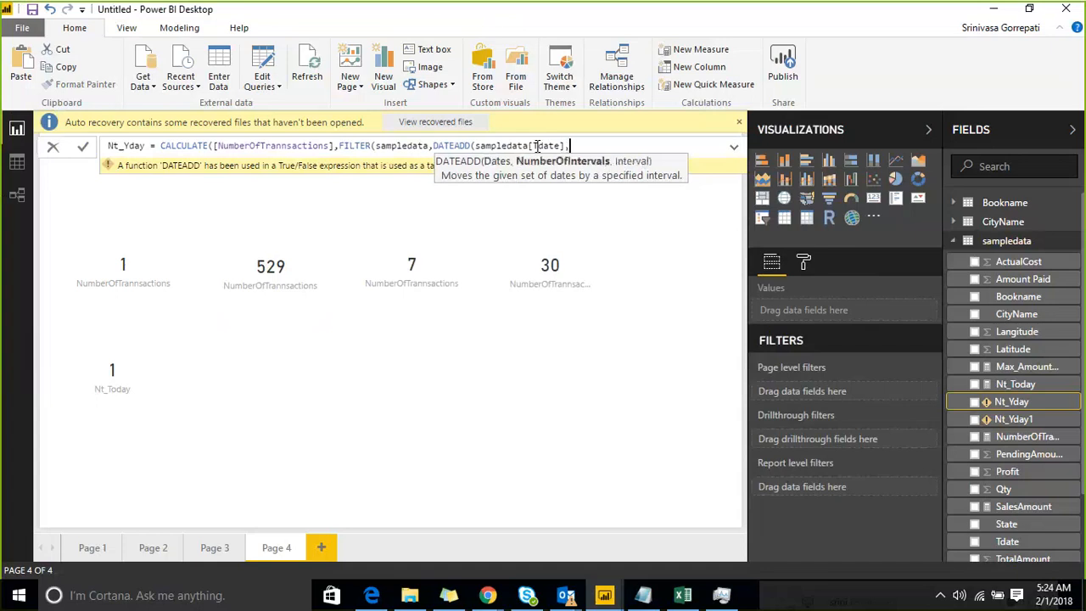
pyautogui.write('1,da')
# Complete the DATEADD function in the Nt_Yday formula with 1 as the number of intervals and DAY as the interval.
pyautogui.press('Tab')
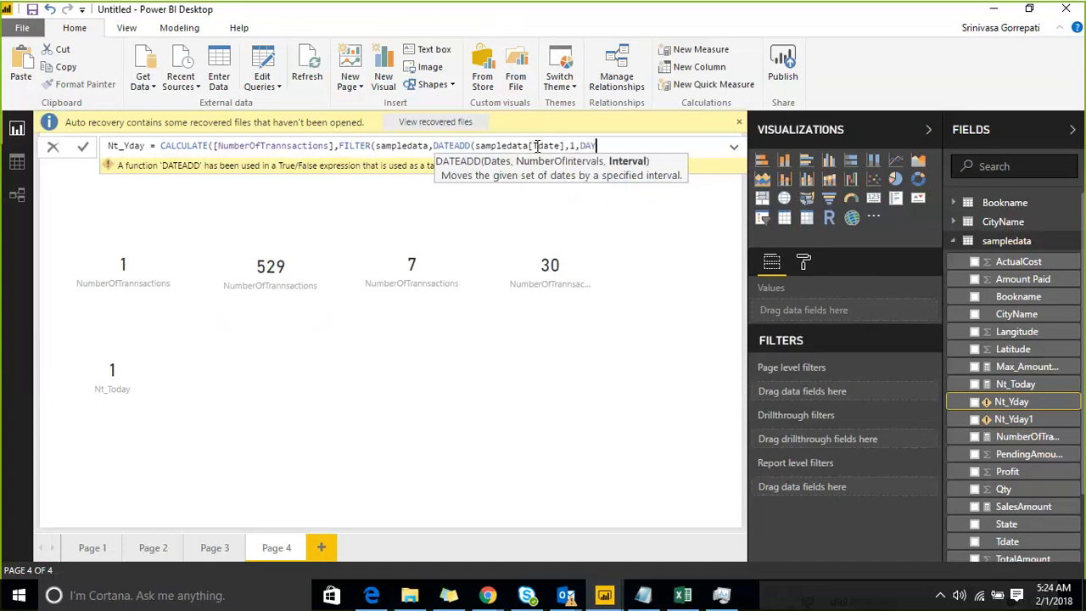
# Compare the DATEADD result with TODAY(), close the FILTER and CALCULATE functions, and commit the Nt_Yday formula.
pyautogui.write(')')
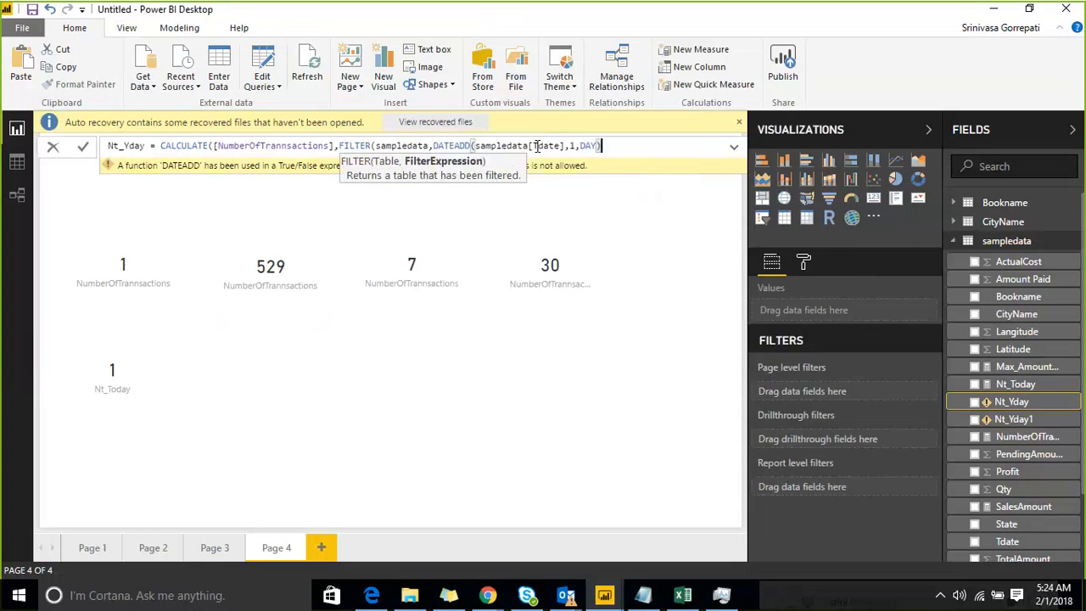
pyautogui.write('=ti')
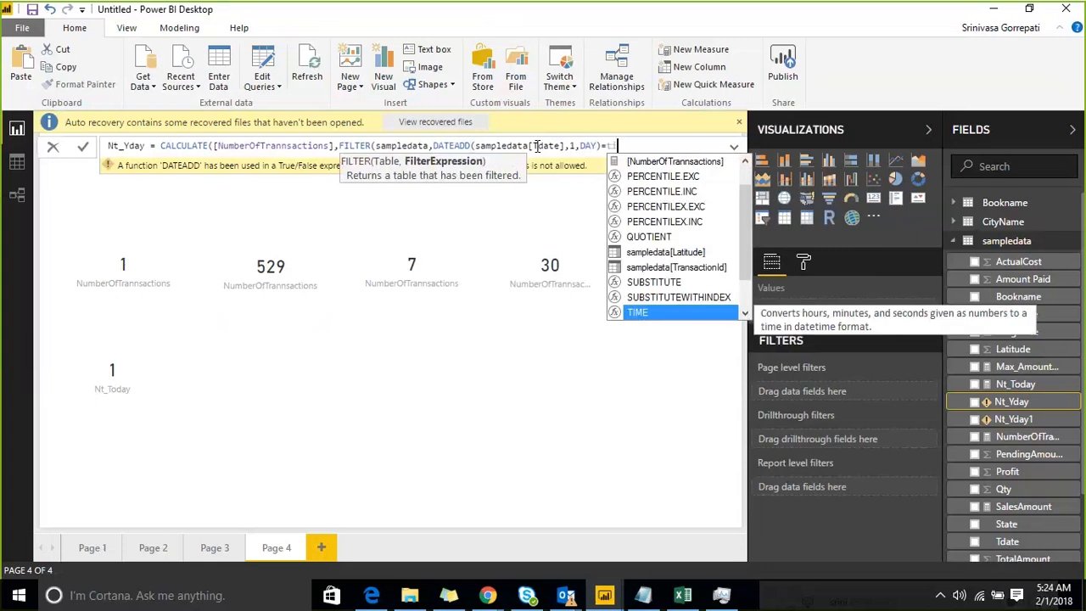
pyautogui.press('BackSpace')
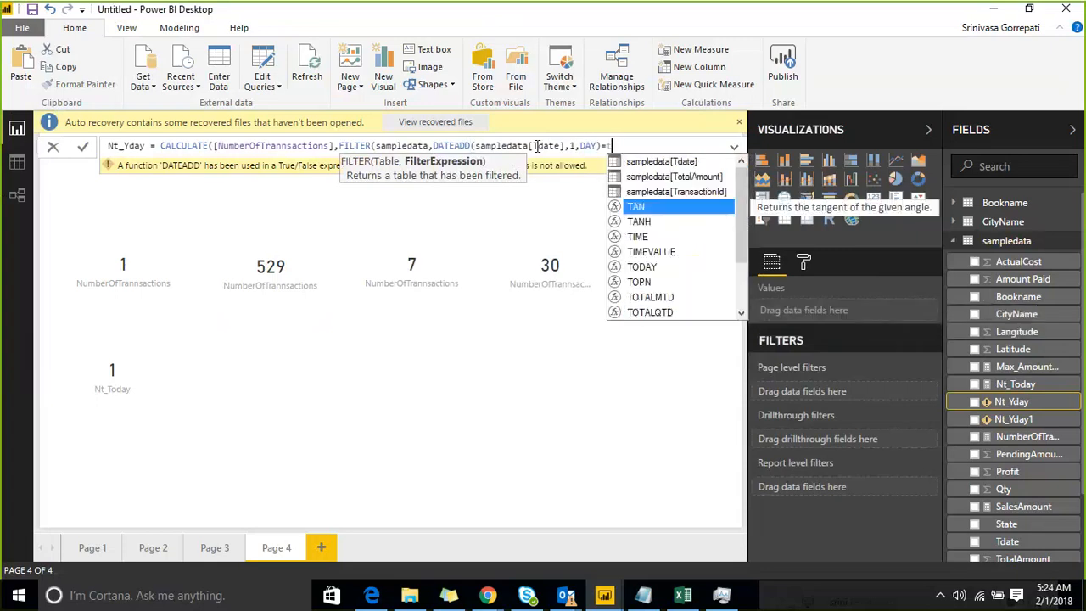
pyautogui.write('oday')
pyautogui.press('Tab')
pyautogui.write(')')
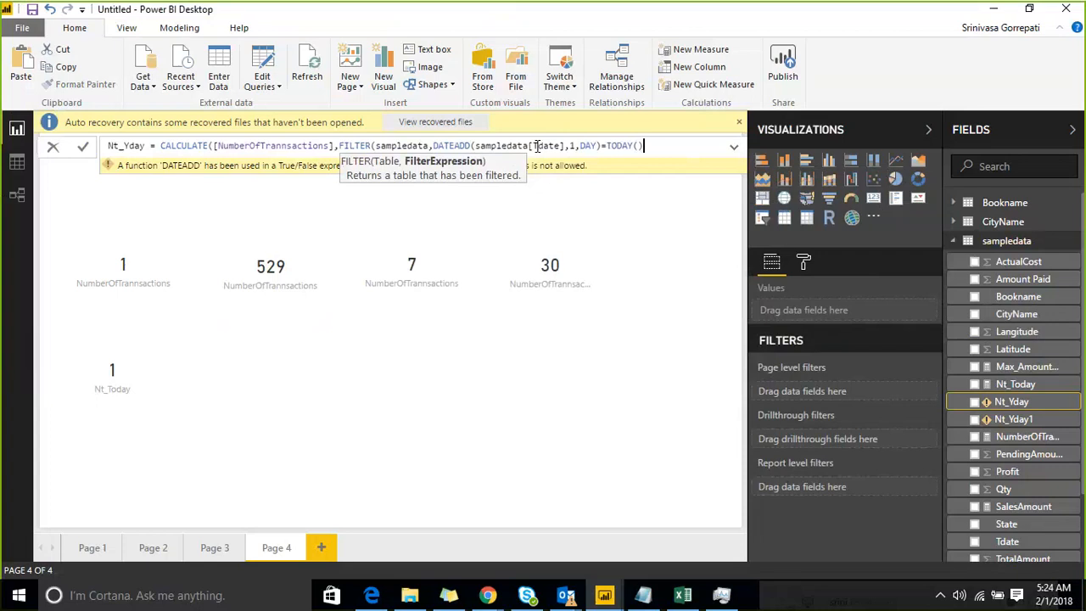
pyautogui.write(')')
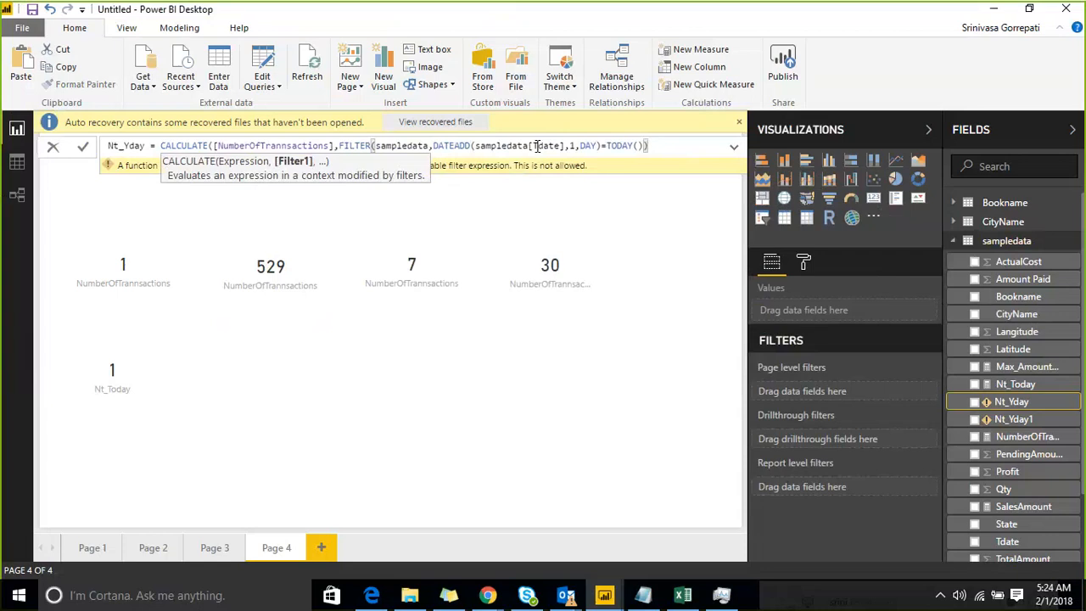
pyautogui.write(')')
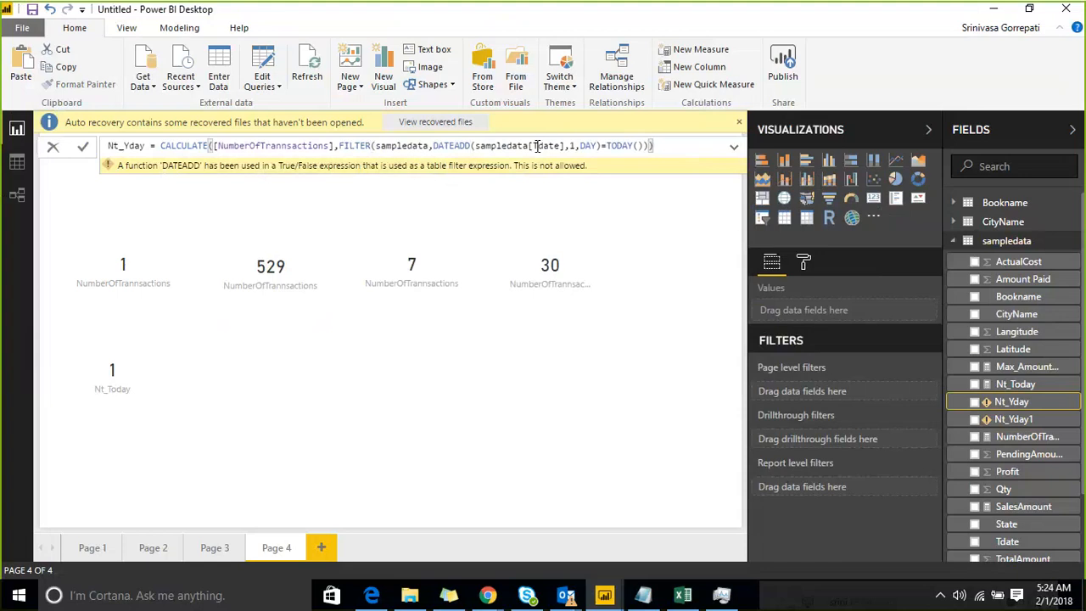
pyautogui.press('Return')
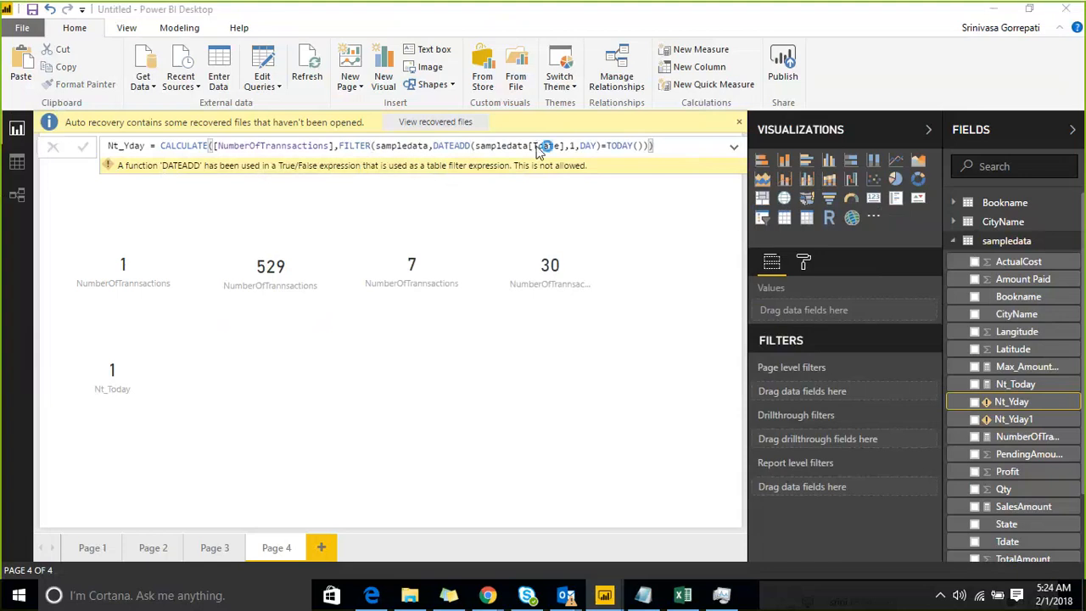
# Add a card visual showing the Nt_Yday measure to Page 4 of the report.
pyautogui.click(537, 374)
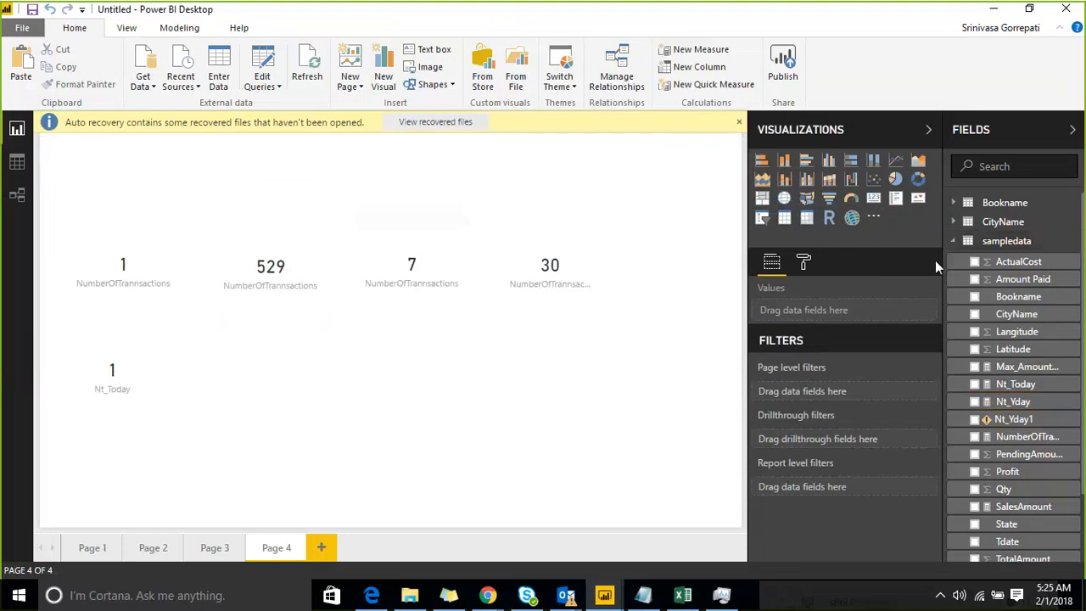
pyautogui.click(875, 199)
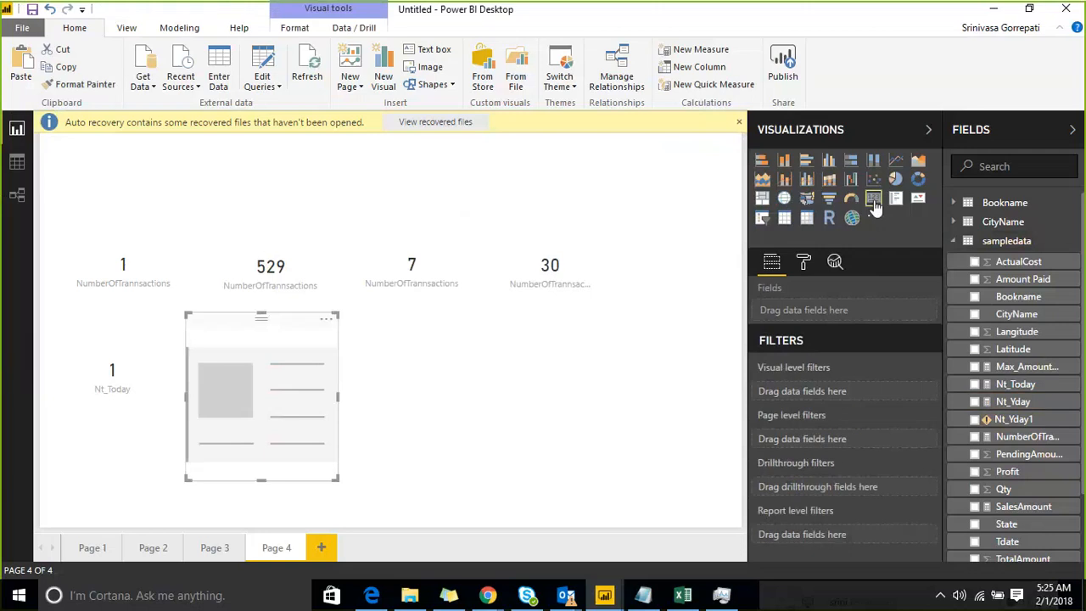
pyautogui.click(975, 402)
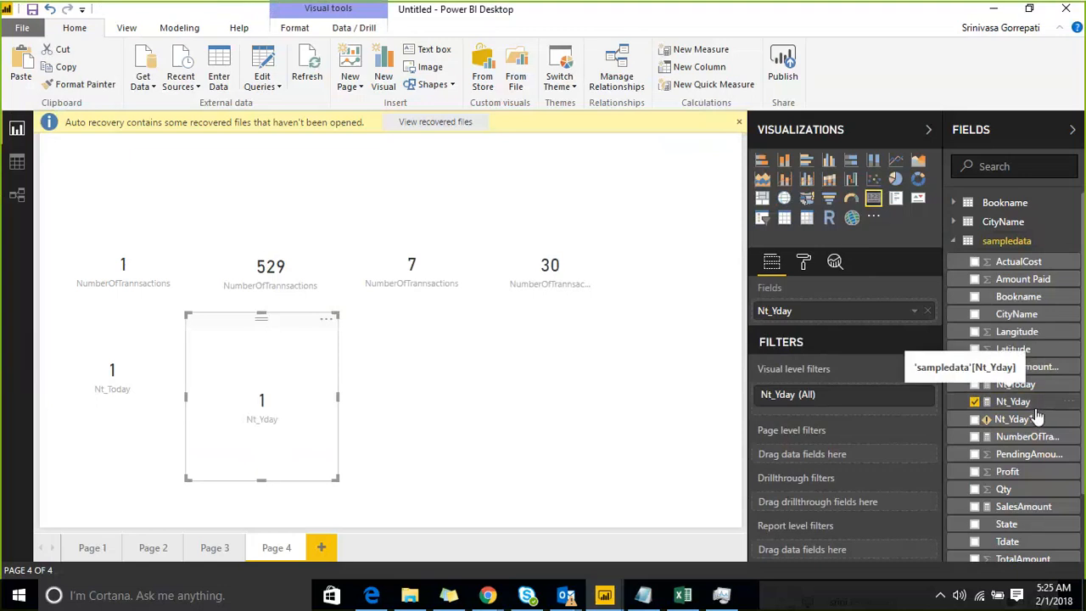
pyautogui.click(565, 397)
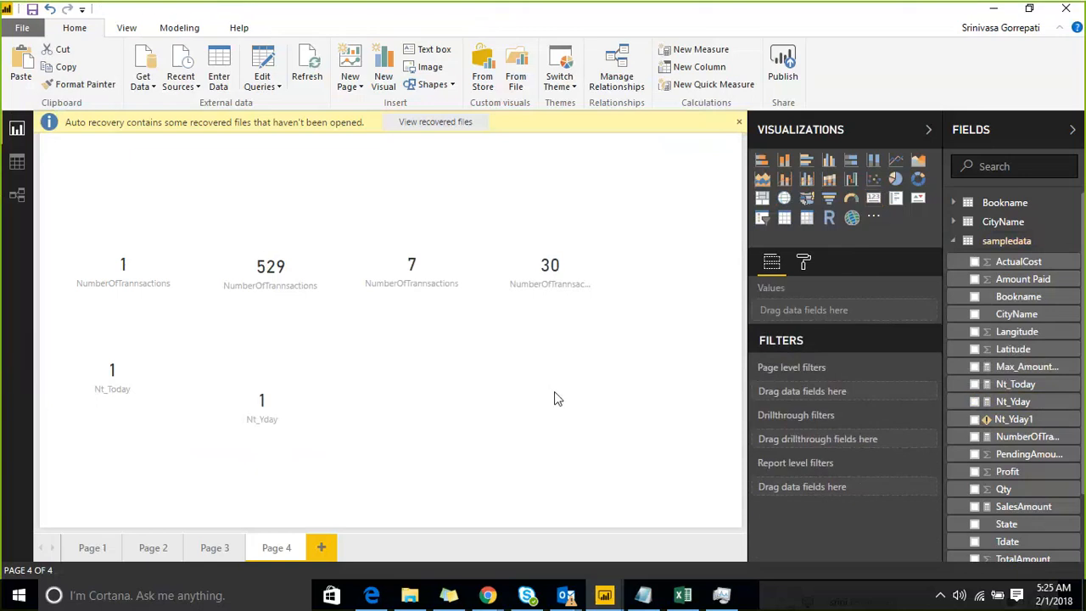
# Create a new calculated table, Table 2, from the FILTER expression copied out of the Nt_Yday formula.
pyautogui.click(1022, 404)
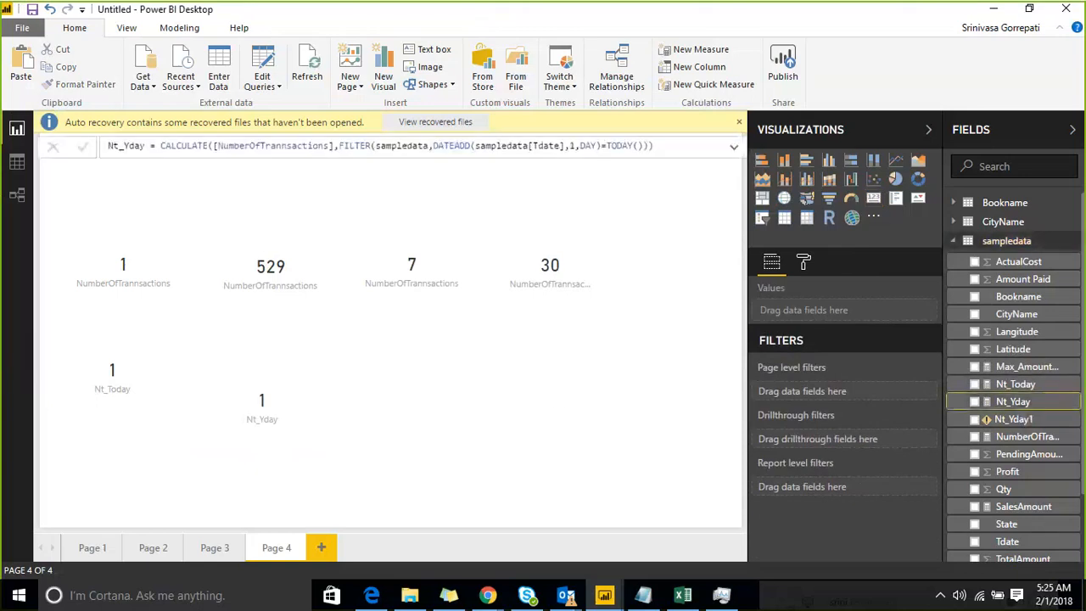
pyautogui.click(340, 146)
pyautogui.moveTo(341, 146); pyautogui.dragTo(650, 146)
pyautogui.hotkey('ctrl', 'c')
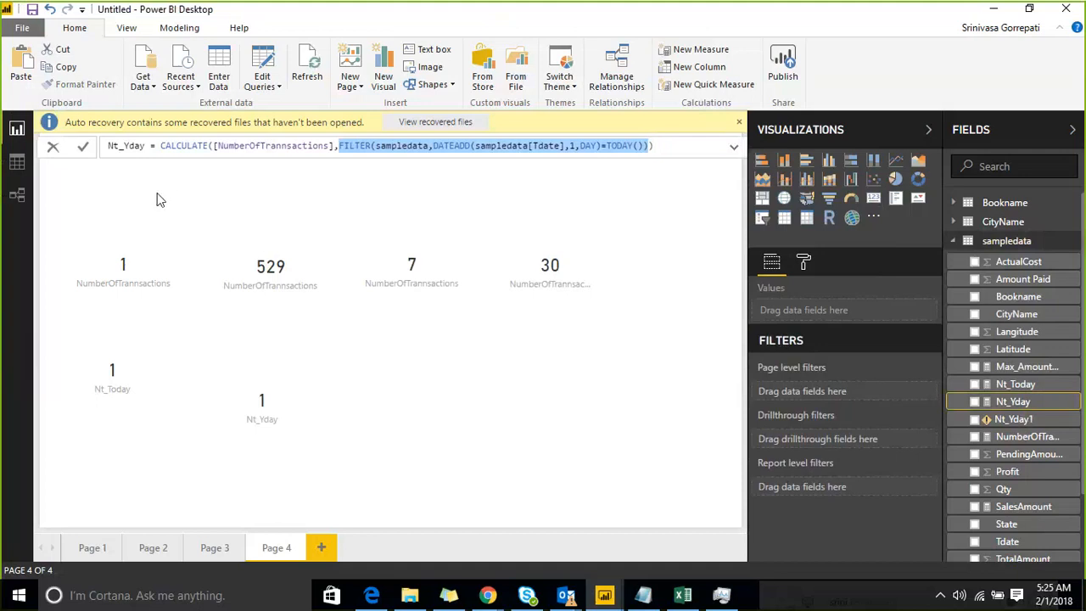
pyautogui.click(174, 29)
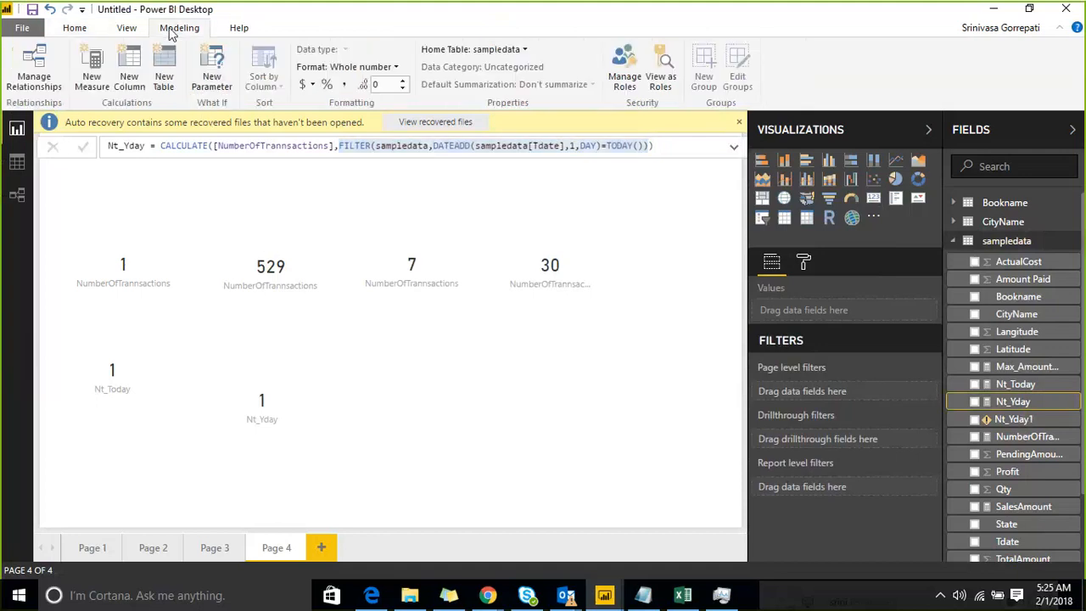
pyautogui.click(171, 80)
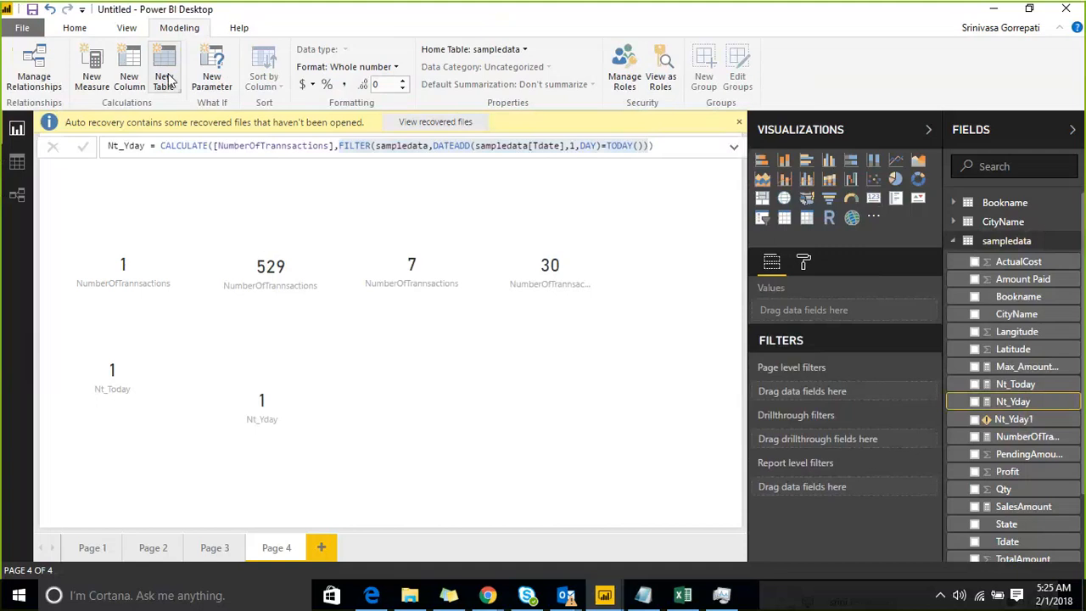
pyautogui.click(182, 146)
pyautogui.hotkey('ctrl', 'v')
pyautogui.press('Return')
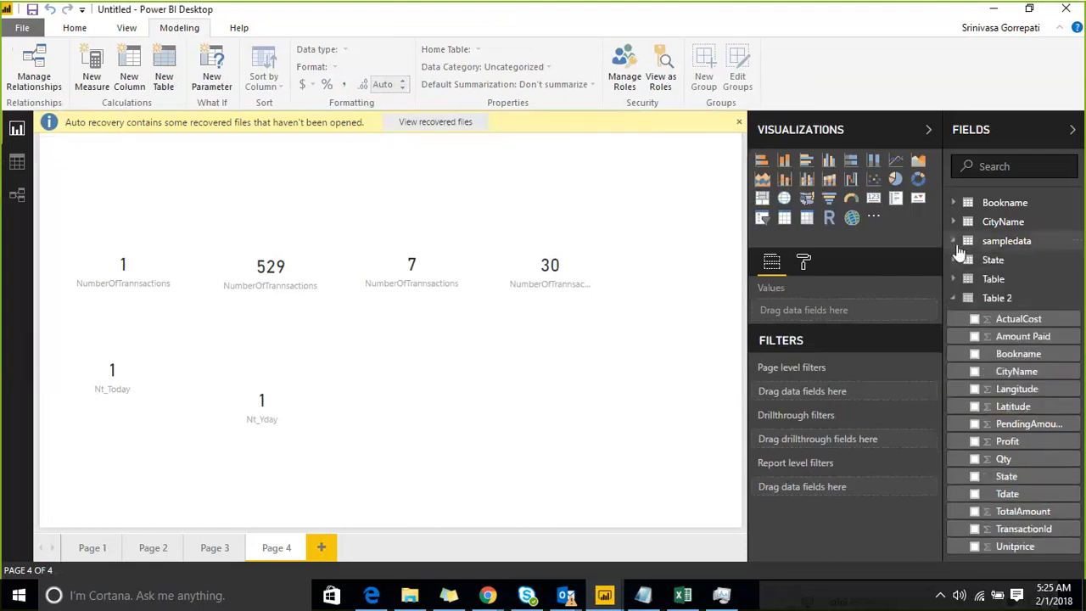
# Open Table 2 in the data view and examine its rows and Tdate values.
pyautogui.click(975, 301)
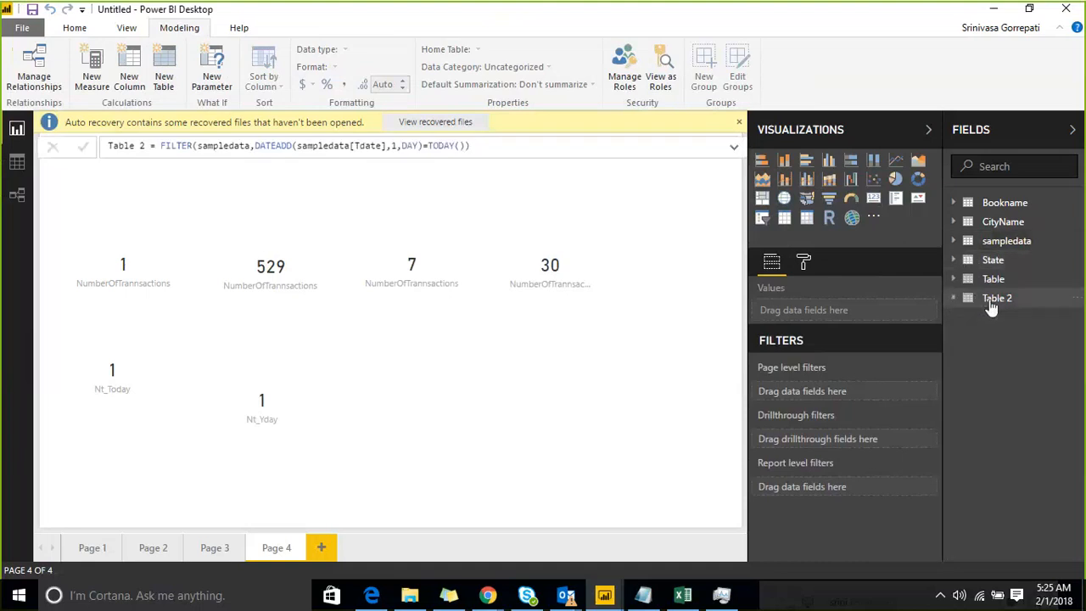
pyautogui.click(985, 304)
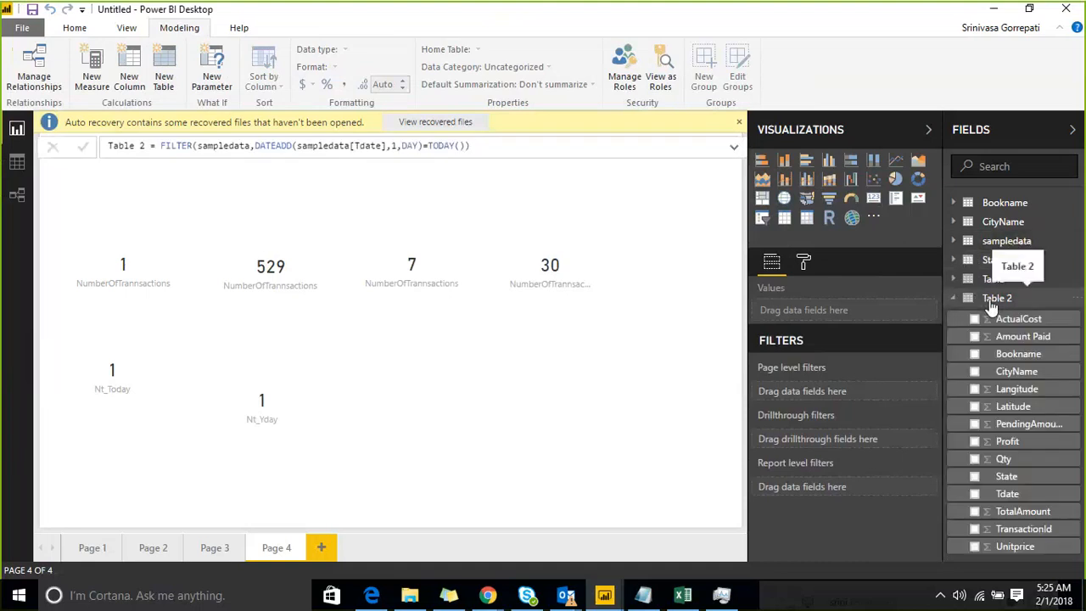
pyautogui.click(22, 174)
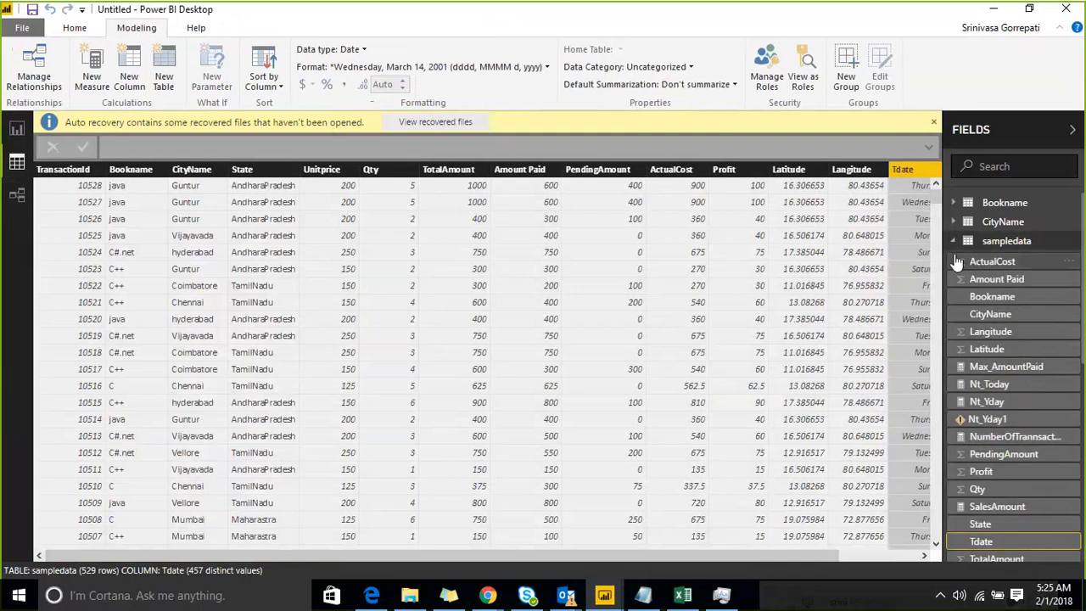
pyautogui.click(976, 241)
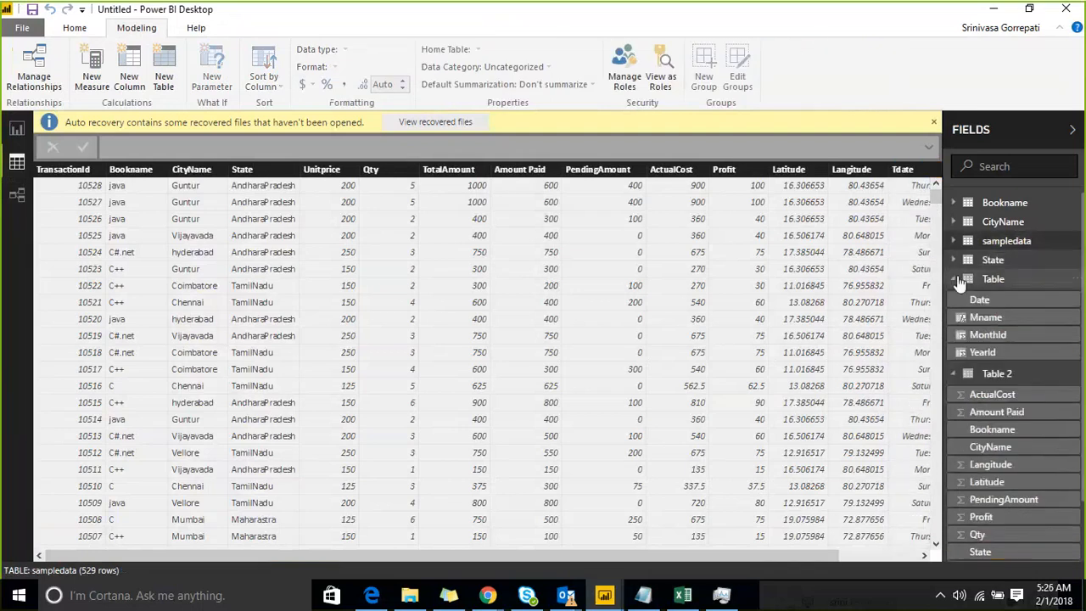
pyautogui.click(984, 279)
pyautogui.click(995, 301)
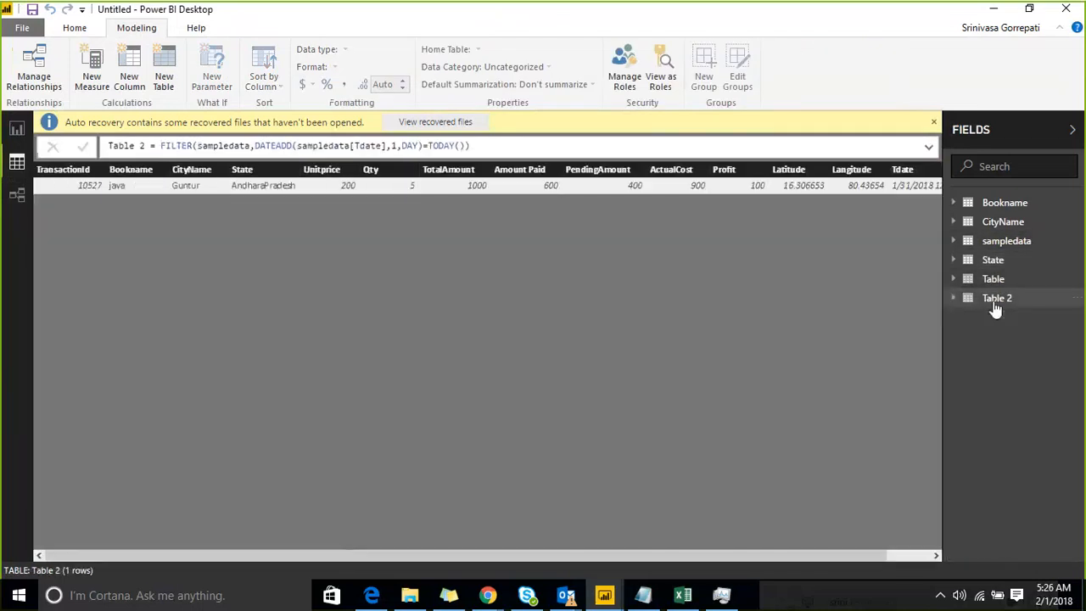
pyautogui.click(217, 188)
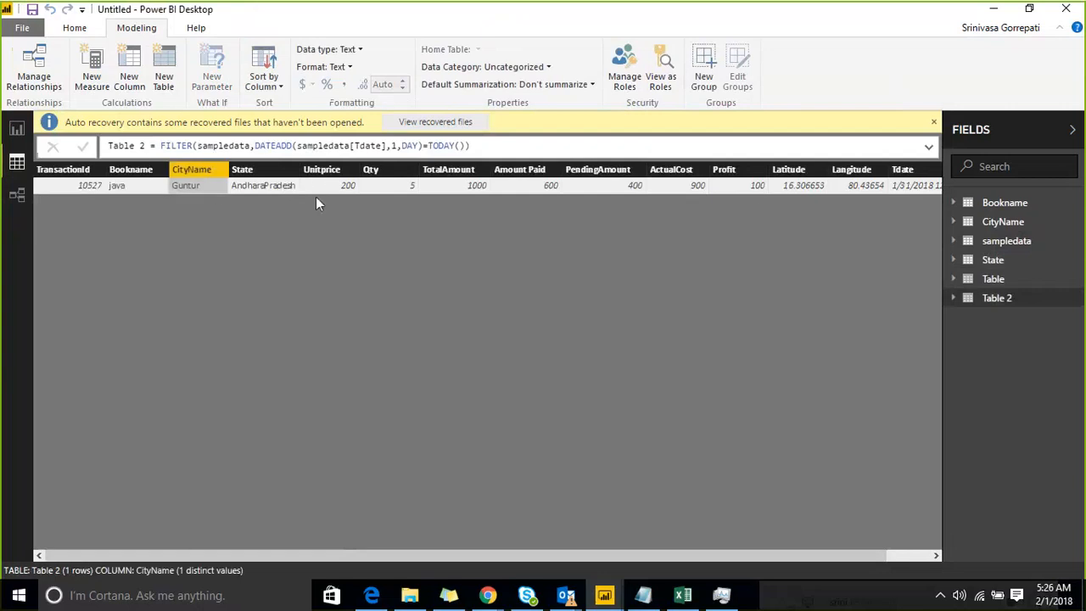
pyautogui.click(902, 185)
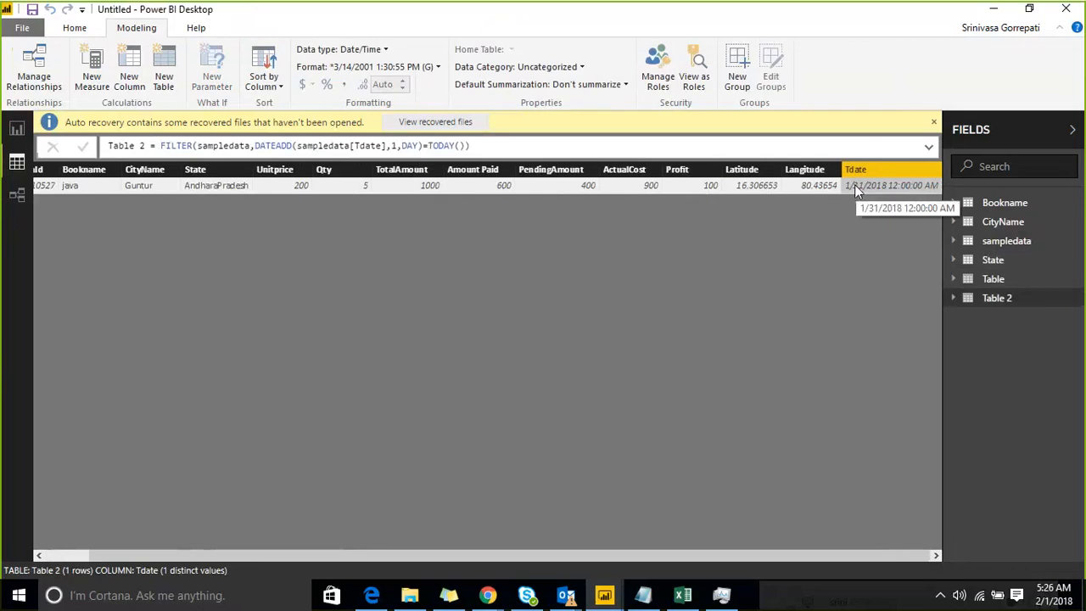
# Return to the report page and shrink the Nt_Yday card, placing it beside the Nt_Today card.
pyautogui.click(10, 132)
pyautogui.click(258, 401)
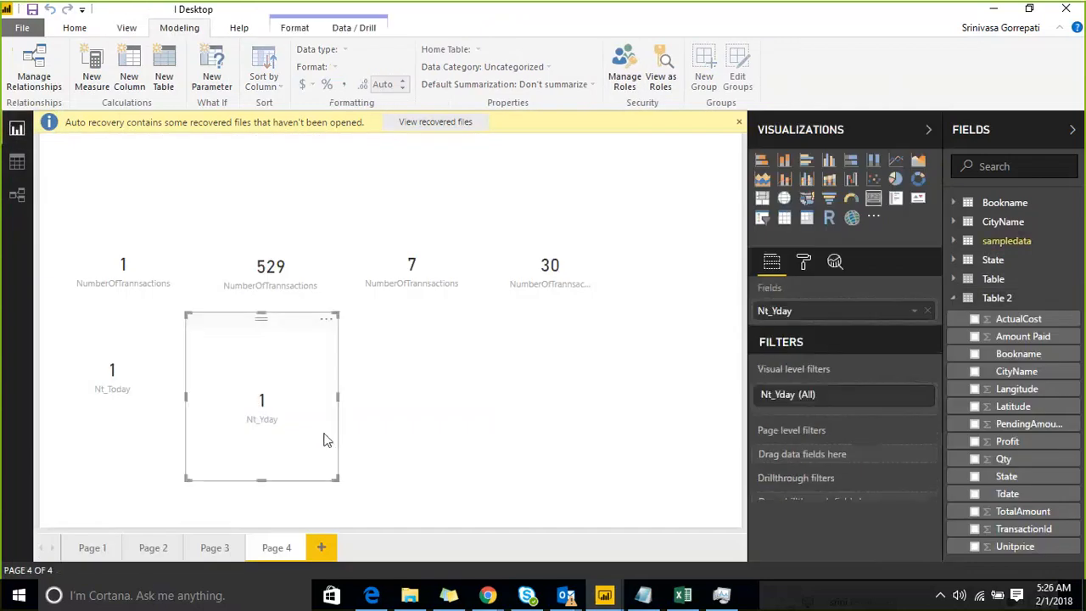
pyautogui.moveTo(338, 480); pyautogui.dragTo(278, 367)
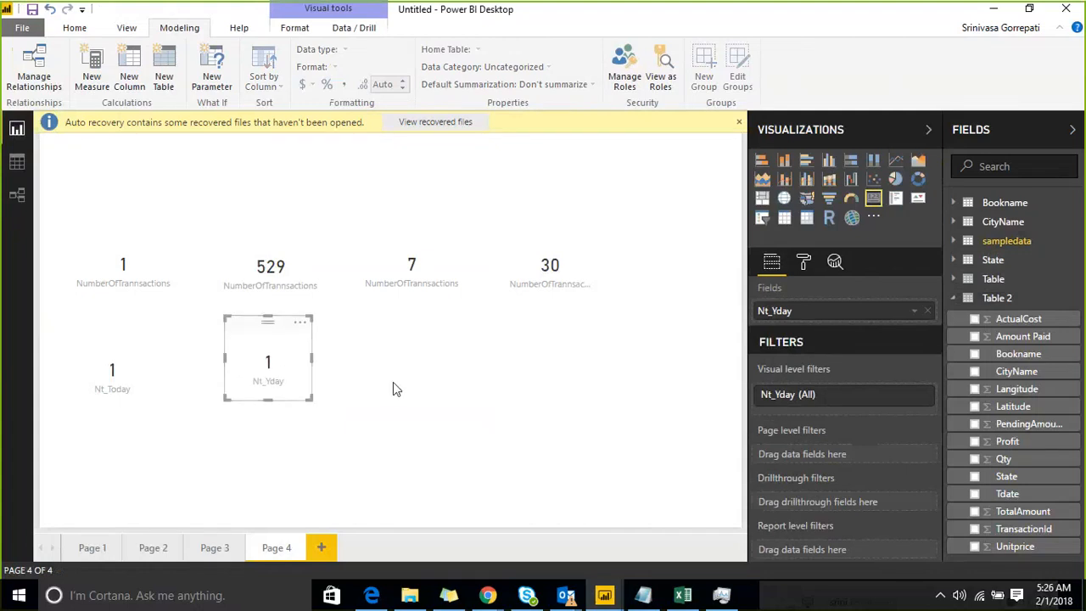
pyautogui.click(393, 389)
pyautogui.click(127, 360)
pyautogui.click(263, 374)
pyautogui.click(414, 366)
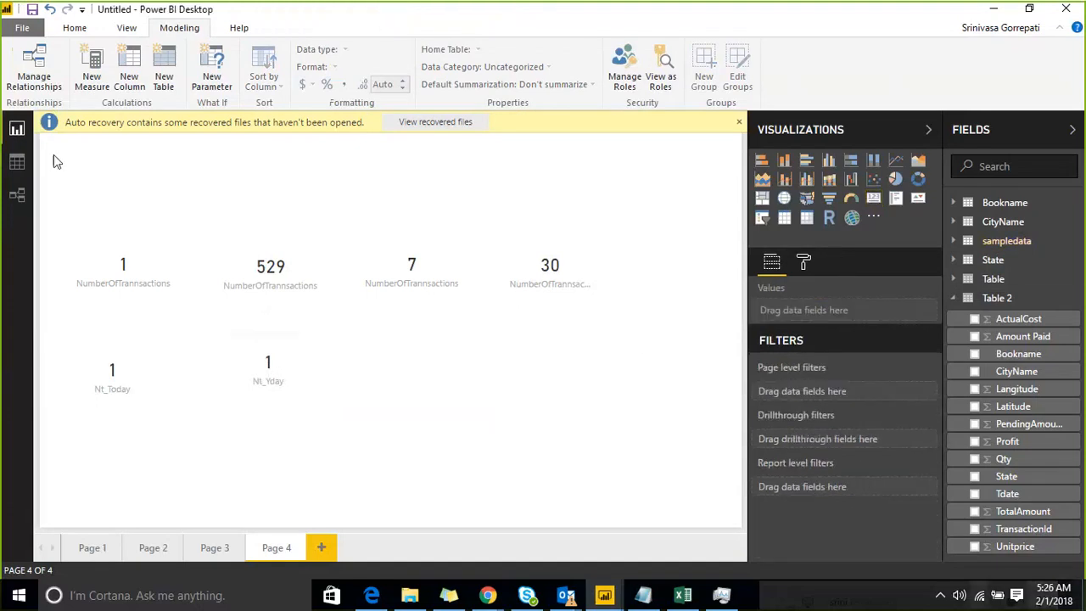
# Copy the CALCULATE expression from the formula of the Nt_Yday measure in the sampledata table.
pyautogui.click(953, 298)
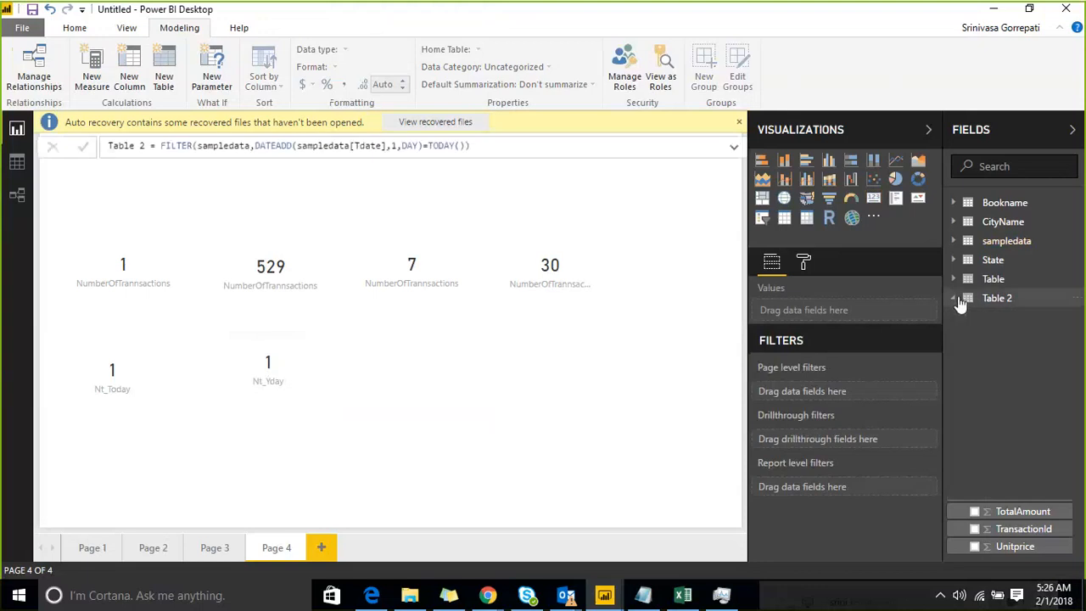
pyautogui.click(956, 243)
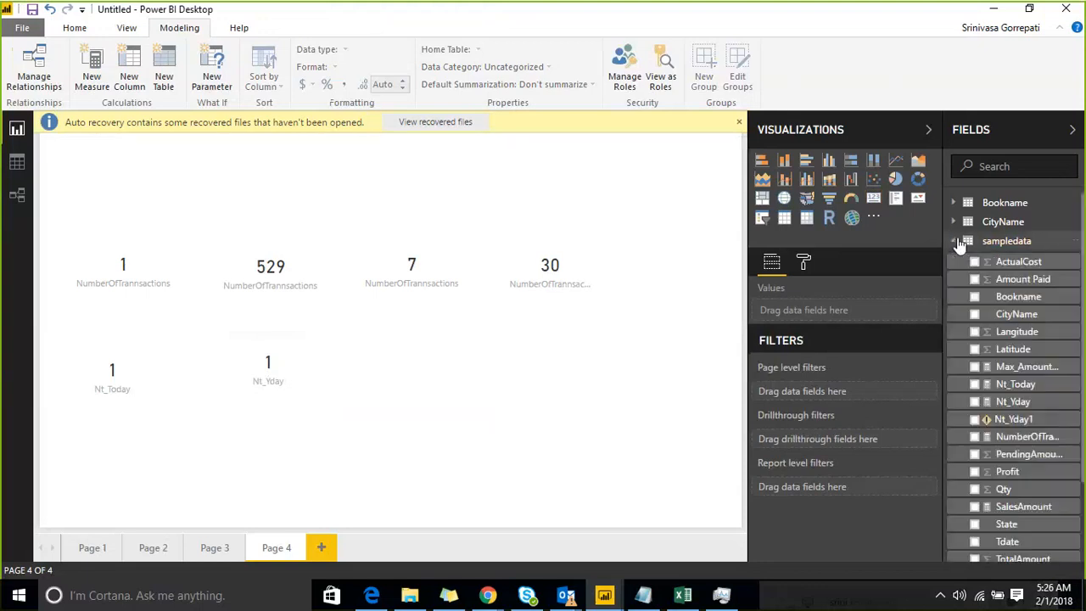
pyautogui.click(1037, 404)
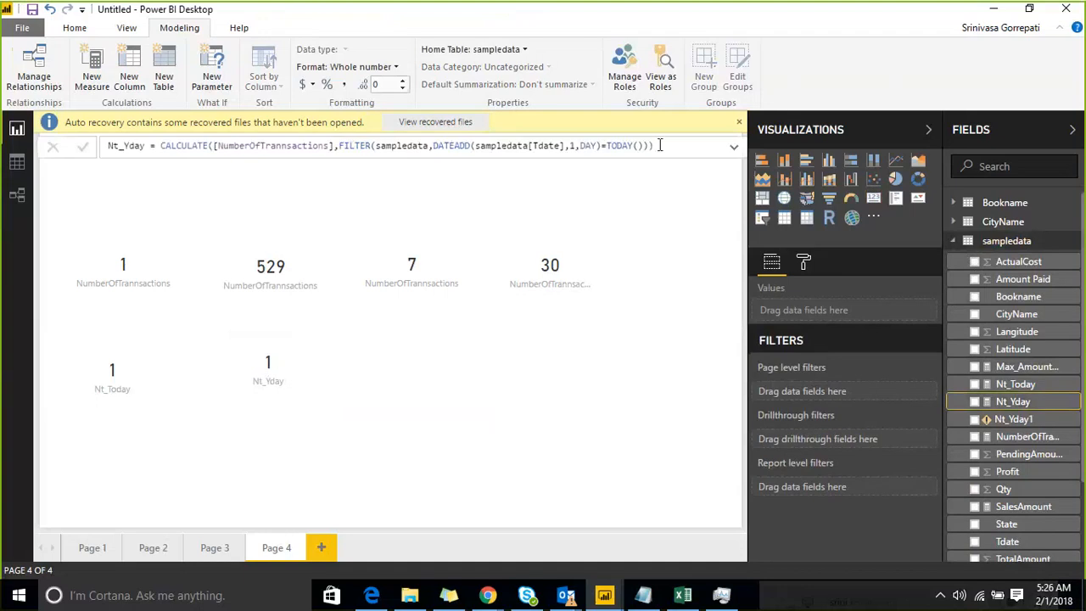
pyautogui.keyDown('shift'); pyautogui.click(156, 146); pyautogui.keyUp('shift')
pyautogui.hotkey('ctrl', 'c')
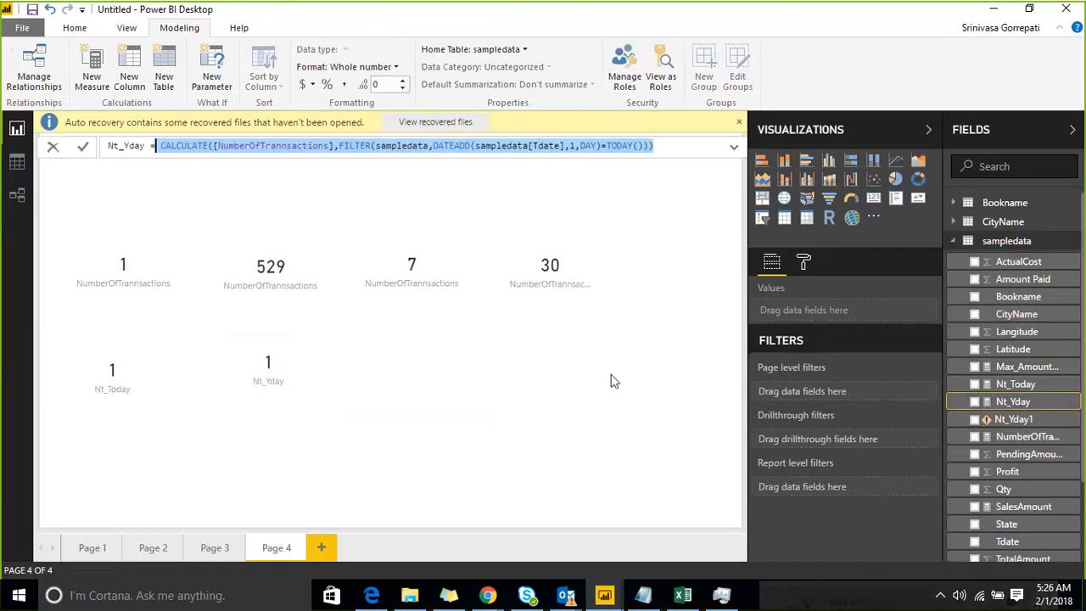
pyautogui.click(1027, 405)
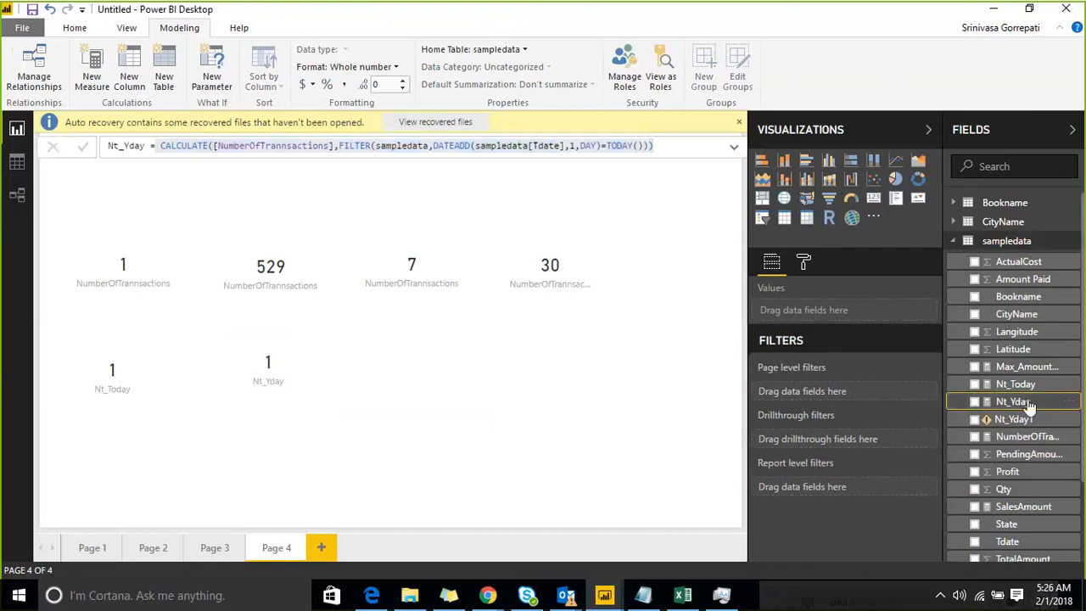
# Create a new measure named NT_last7days in the sampledata table, using the copied Nt_Yday expression as its formula.
pyautogui.rightClick(1051, 243)
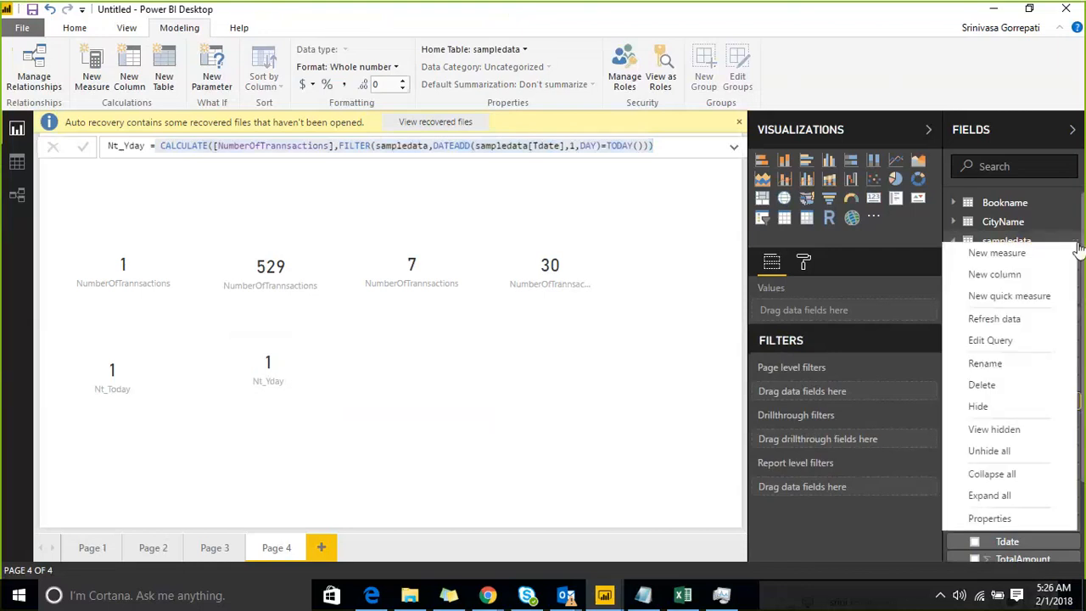
pyautogui.click(1033, 272)
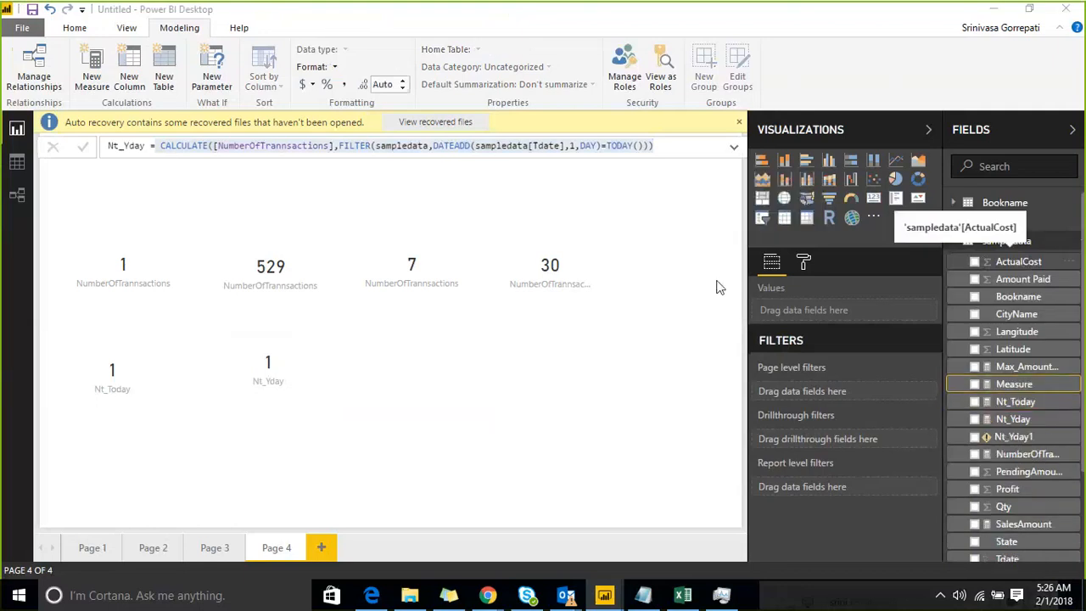
pyautogui.click(233, 147)
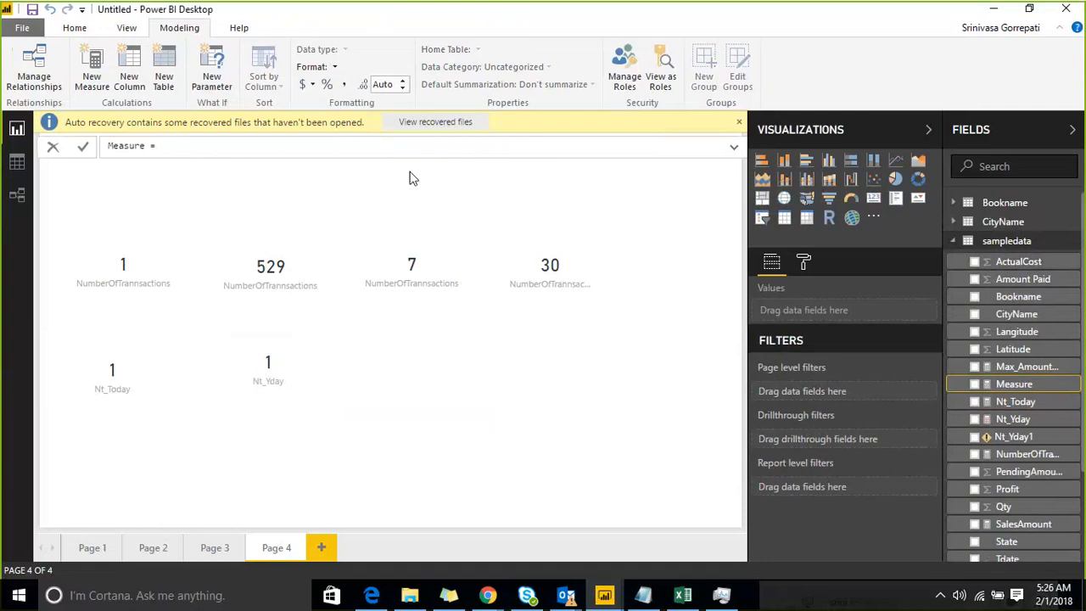
pyautogui.press('Left')
pyautogui.press('Left')
pyautogui.press('Left')
pyautogui.press('Left')
pyautogui.hotkey('shift', 'Left')
pyautogui.hotkey('shift', 'Left')
pyautogui.hotkey('shift', 'Left')
pyautogui.hotkey('shift', 'Left')
pyautogui.hotkey('shift', 'Left')
pyautogui.hotkey('shift', 'Left')
pyautogui.write('_lastda')
pyautogui.press('BackSpace')
pyautogui.press('BackSpace')
pyautogui.write('7days')
pyautogui.press('End')
pyautogui.hotkey('ctrl', 'v')
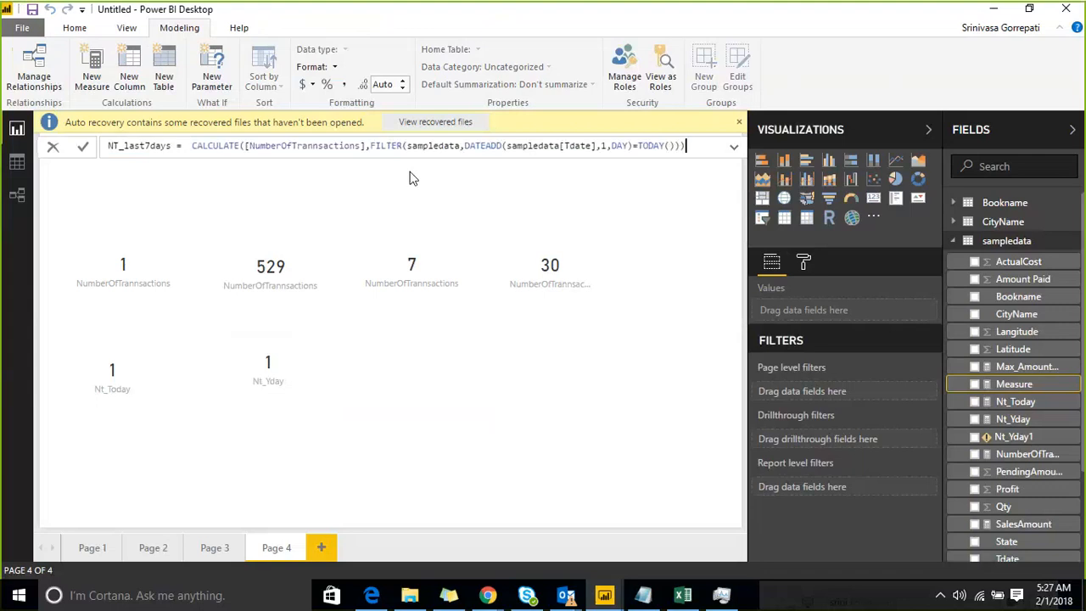
# In the NT_last7days formula, set the DATEADD interval to -7 and the comparison operator after it to >=.
pyautogui.press('Left')
pyautogui.press('Left')
pyautogui.press('Left')
pyautogui.press('Left')
pyautogui.press('Left')
pyautogui.press('Left')
pyautogui.press('Left')
pyautogui.press('Left')
pyautogui.press('Left')
pyautogui.press('Left')
pyautogui.press('Left')
pyautogui.press('Left')
pyautogui.press('Left')
pyautogui.press('Left')
pyautogui.press('Left')
pyautogui.press('Left')
pyautogui.press('Left')
pyautogui.press('Left')
pyautogui.press('Left')
pyautogui.press('Left')
pyautogui.press('Left')
pyautogui.press('Right')
pyautogui.press('Right')
pyautogui.press('Right')
pyautogui.press('Right')
pyautogui.press('Right')
pyautogui.press('Right')
pyautogui.press('Right')
pyautogui.press('Right')
pyautogui.press('Right')
pyautogui.press('Right')
pyautogui.press('Right')
pyautogui.press('Right')
pyautogui.press('Right')
pyautogui.press('Right')
pyautogui.press('Right')
pyautogui.press('Right')
pyautogui.press('Right')
pyautogui.press('Right')
pyautogui.press('Right')
pyautogui.press('Right')
pyautogui.press('Right')
pyautogui.press('Right')
pyautogui.press('Right')
pyautogui.press('Right')
pyautogui.press('Right')
pyautogui.press('Right')
pyautogui.press('Right')
pyautogui.press('Right')
pyautogui.press('Right')
pyautogui.press('Left')
pyautogui.write('-')
pyautogui.press('Right')
# Replace TODAY() in the NT_last7days formula with sampledata[Tdate], close the parentheses and commit the measure.
pyautogui.press('Left')
pyautogui.hotkey('shift', 'Right')
pyautogui.write('7')
pyautogui.press('Right')
pyautogui.press('Right')
pyautogui.press('Right')
pyautogui.press('Right')
pyautogui.press('Right')
pyautogui.press('Right')
pyautogui.press('BackSpace')
pyautogui.write('>=')
pyautogui.press('Right')
pyautogui.press('Right')
pyautogui.press('Left')
pyautogui.press('Left')
pyautogui.hotkey('shift', 'Right')
pyautogui.hotkey('shift', 'Right')
pyautogui.hotkey('shift', 'Right')
pyautogui.hotkey('shift', 'Right')
pyautogui.hotkey('shift', 'Right')
pyautogui.hotkey('shift', 'Right')
pyautogui.hotkey('shift', 'Right')
pyautogui.hotkey('shift', 'Right')
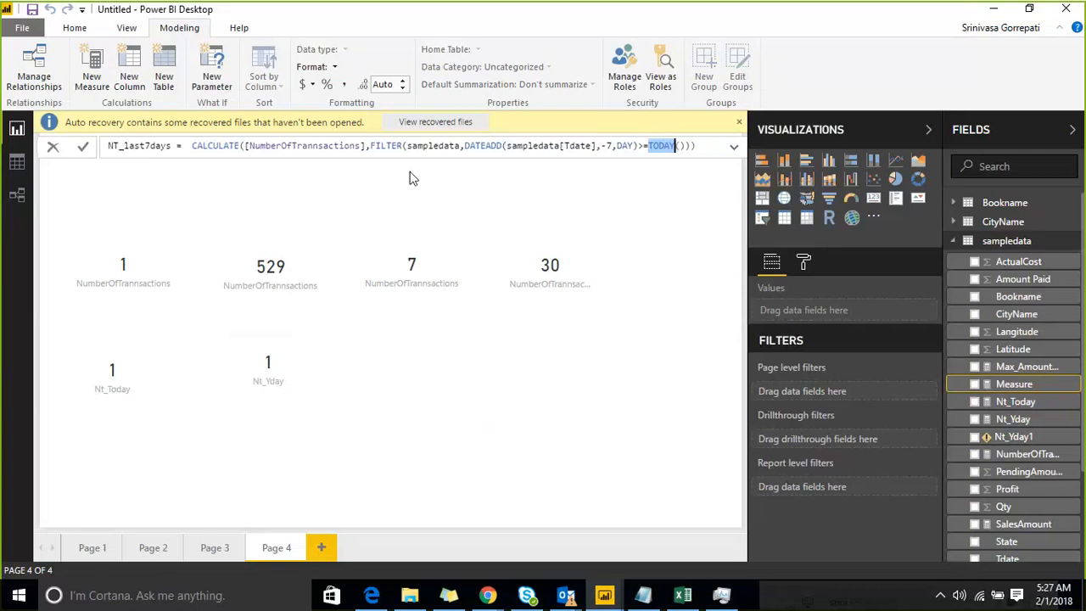
pyautogui.write('DAT')
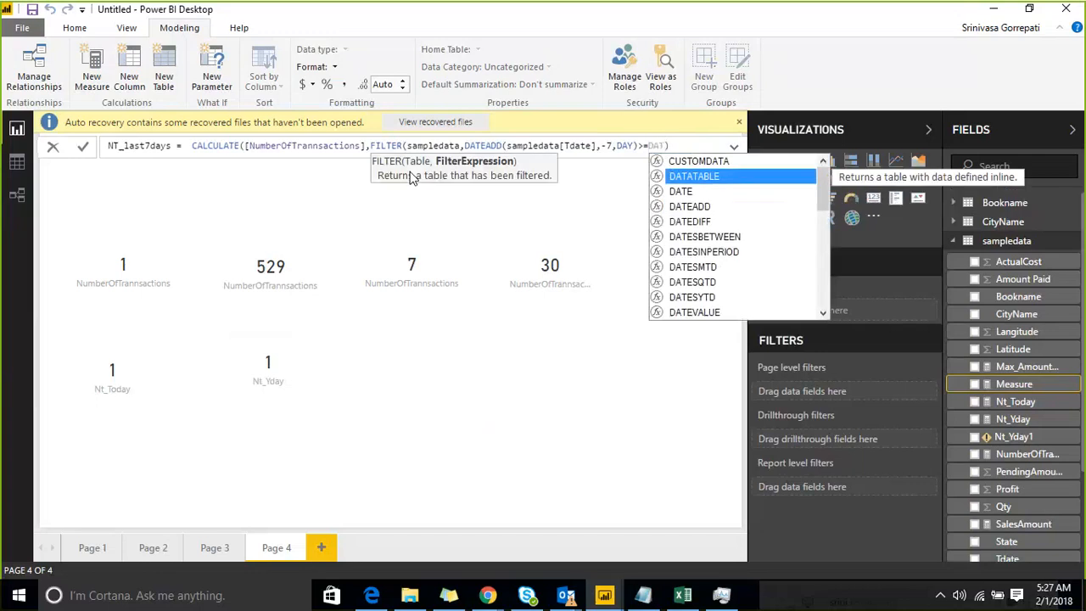
pyautogui.press('BackSpace')
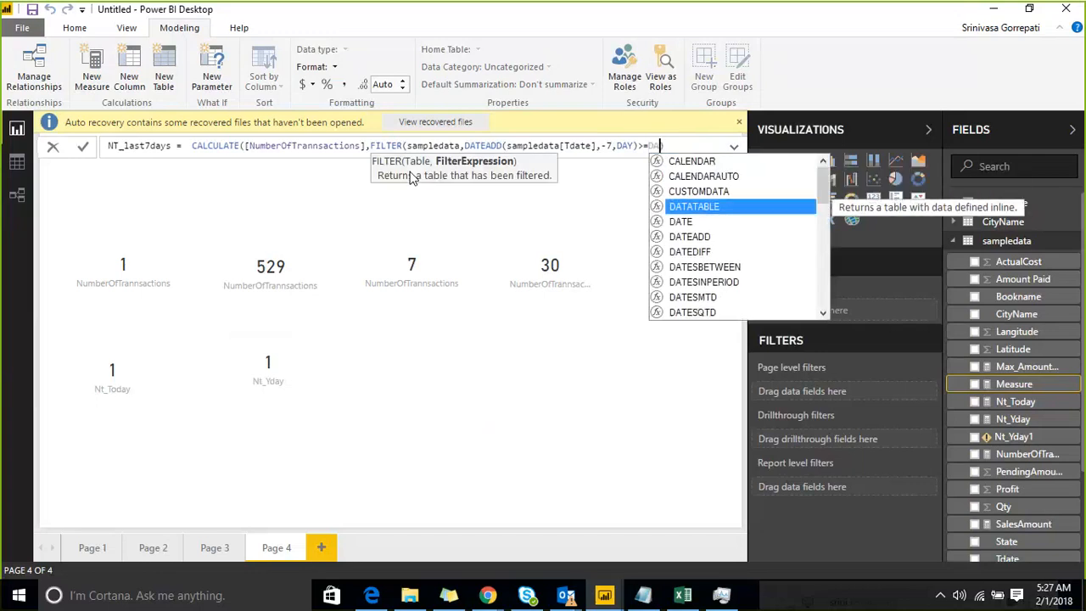
pyautogui.write('TE')
pyautogui.press('Down')
pyautogui.press('Down')
pyautogui.press('Down')
pyautogui.press('Down')
pyautogui.press('Down')
pyautogui.press('Down')
pyautogui.press('Down')
pyautogui.press('Down')
pyautogui.press('Down')
pyautogui.press('Down')
pyautogui.press('Down')
pyautogui.press('Down')
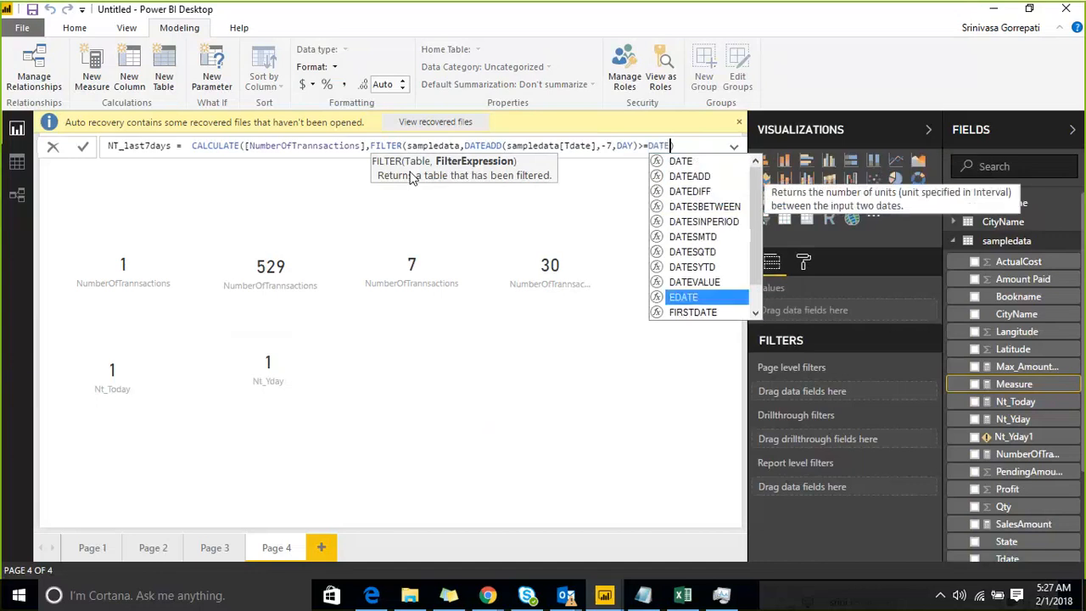
pyautogui.press('Tab')
pyautogui.write(')')
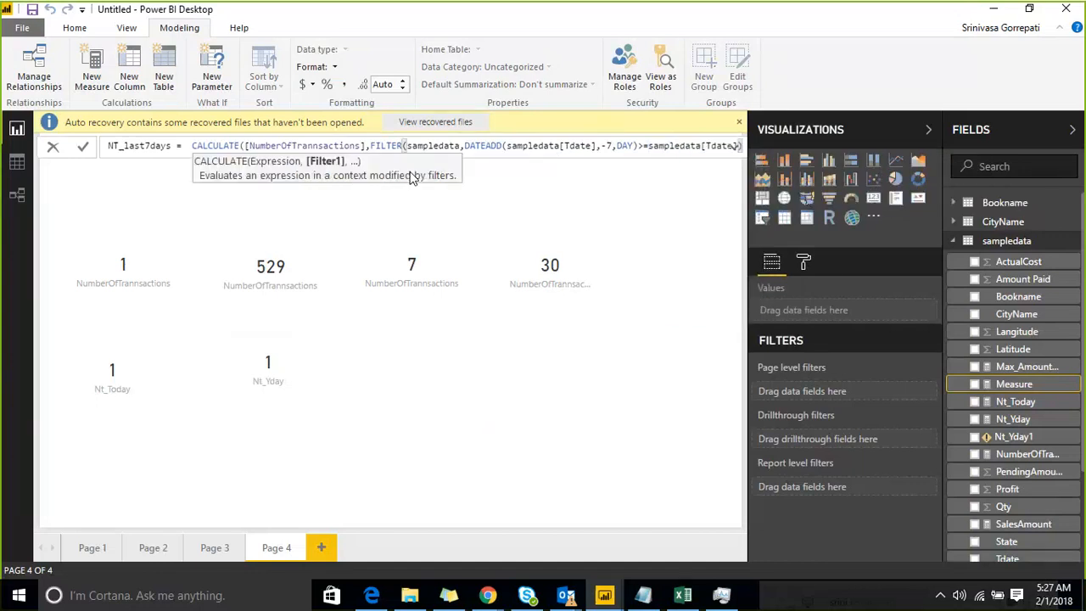
pyautogui.write(')')
pyautogui.write(')')
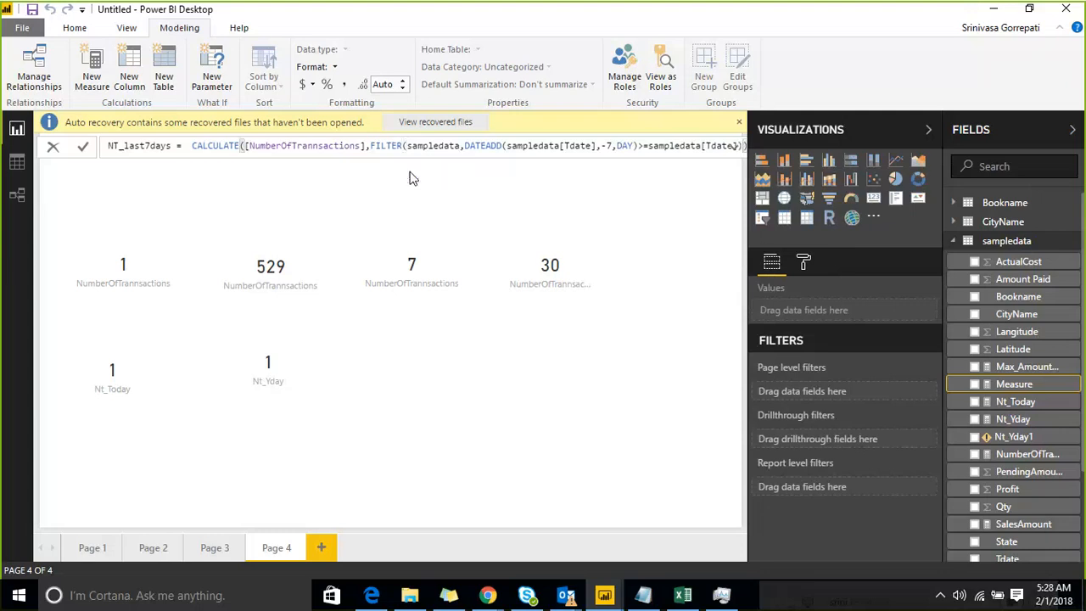
pyautogui.press('Return')
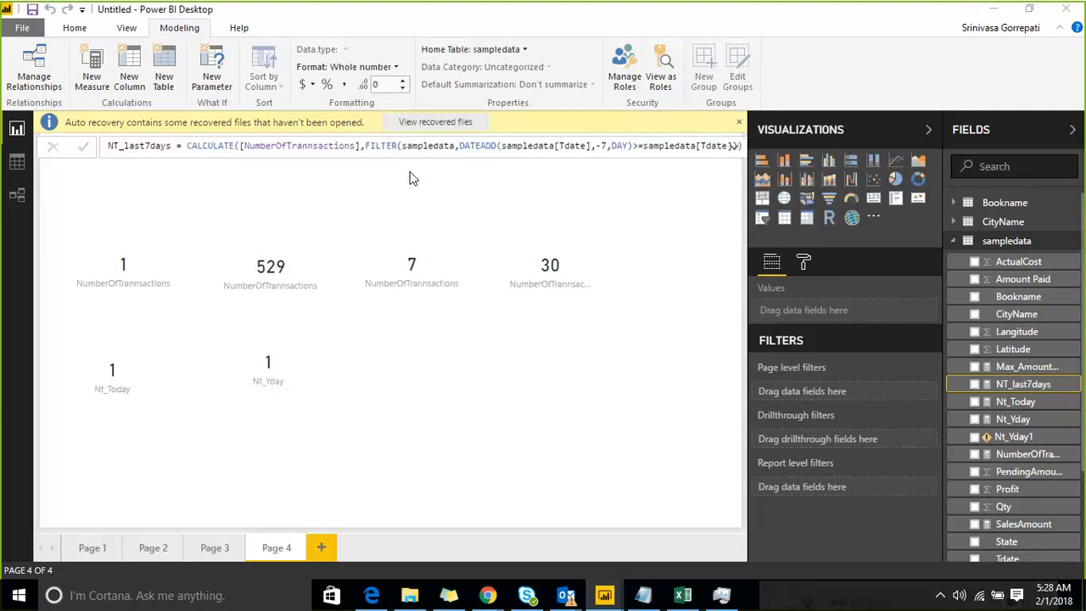
# Add a card visual showing NT_last7days to Page 4, shrinking it and placing it beside the Nt_Yday card.
pyautogui.click(601, 428)
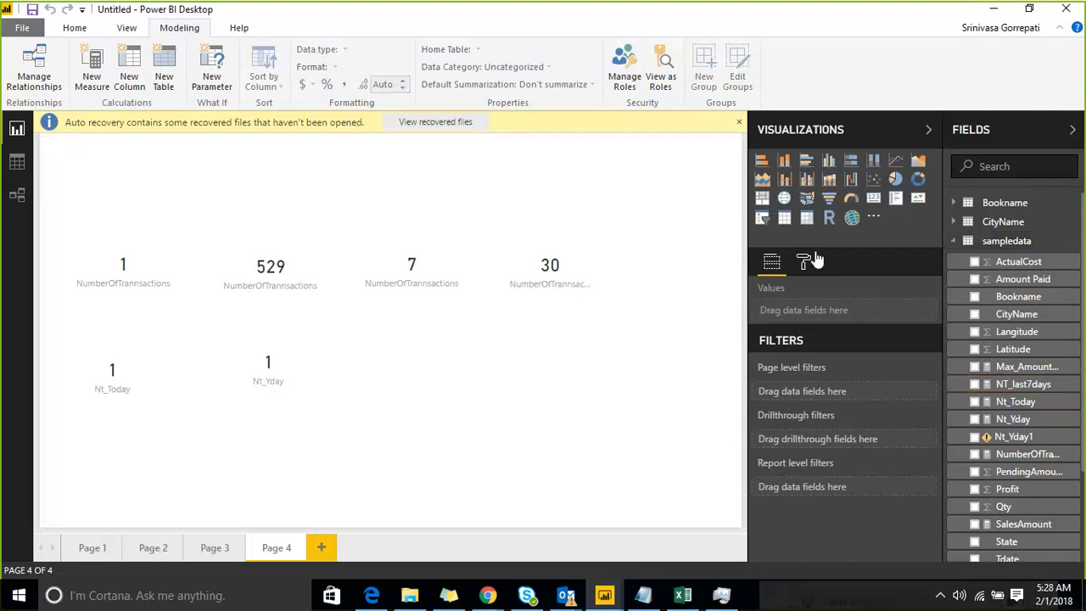
pyautogui.click(874, 197)
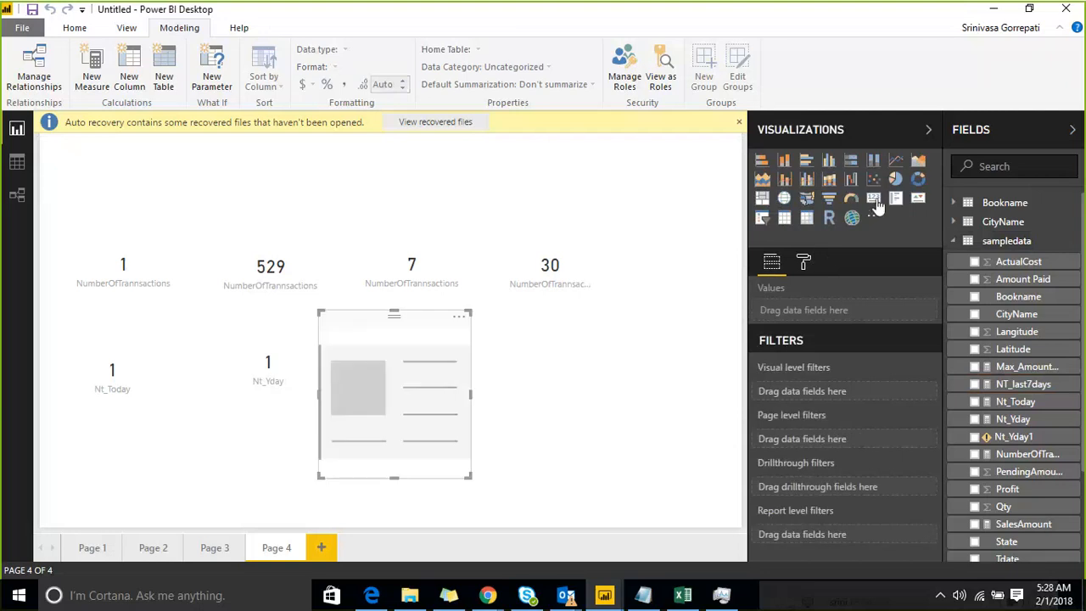
pyautogui.click(975, 385)
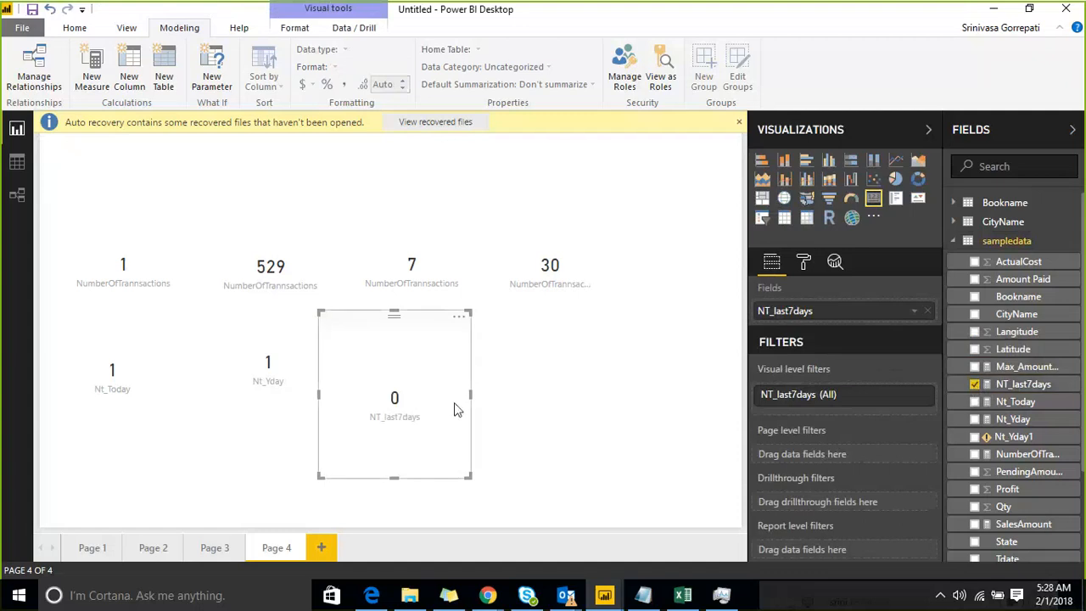
pyautogui.moveTo(408, 386); pyautogui.dragTo(436, 383)
pyautogui.moveTo(498, 476); pyautogui.dragTo(467, 395)
pyautogui.moveTo(346, 310); pyautogui.dragTo(354, 328)
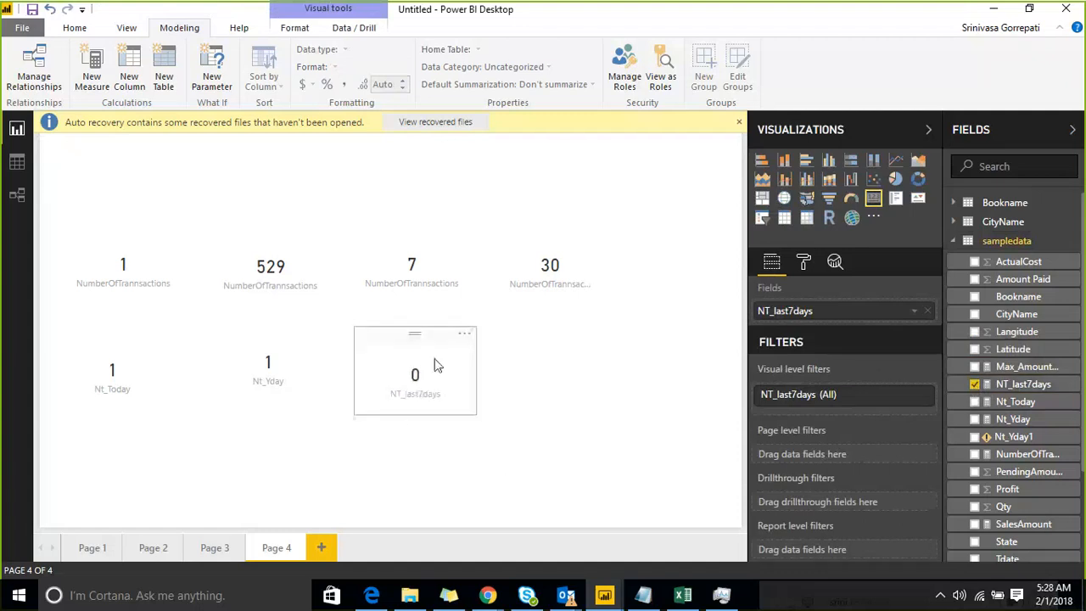
pyautogui.click(538, 407)
# Replace Table 2's formula with the FILTER expression copied from the NT_last7days measure and commit it.
pyautogui.click(1018, 385)
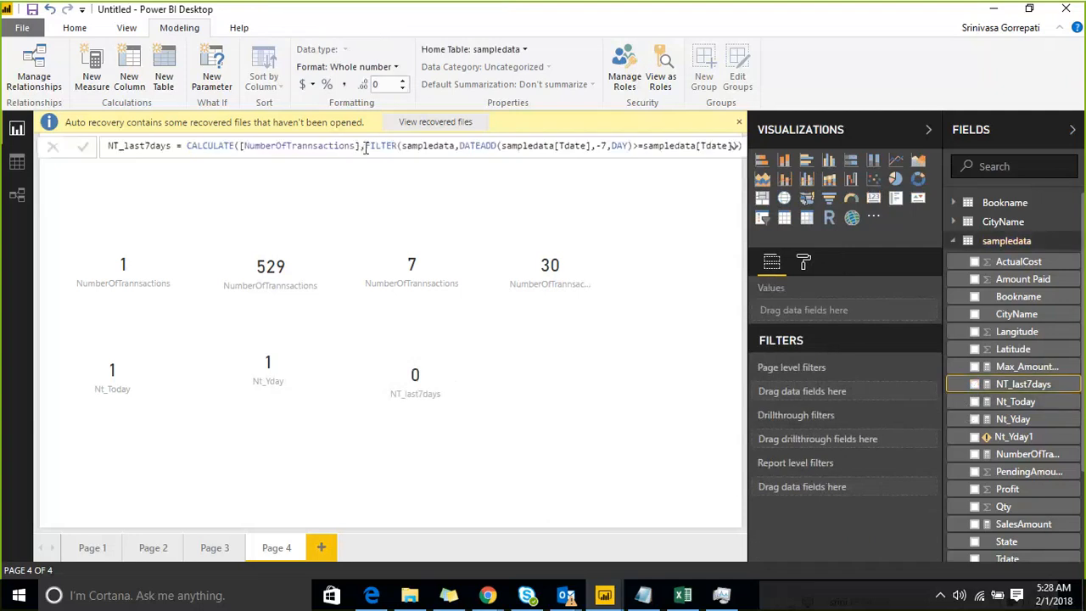
pyautogui.moveTo(365, 147); pyautogui.dragTo(735, 156)
pyautogui.hotkey('ctrl', 'c')
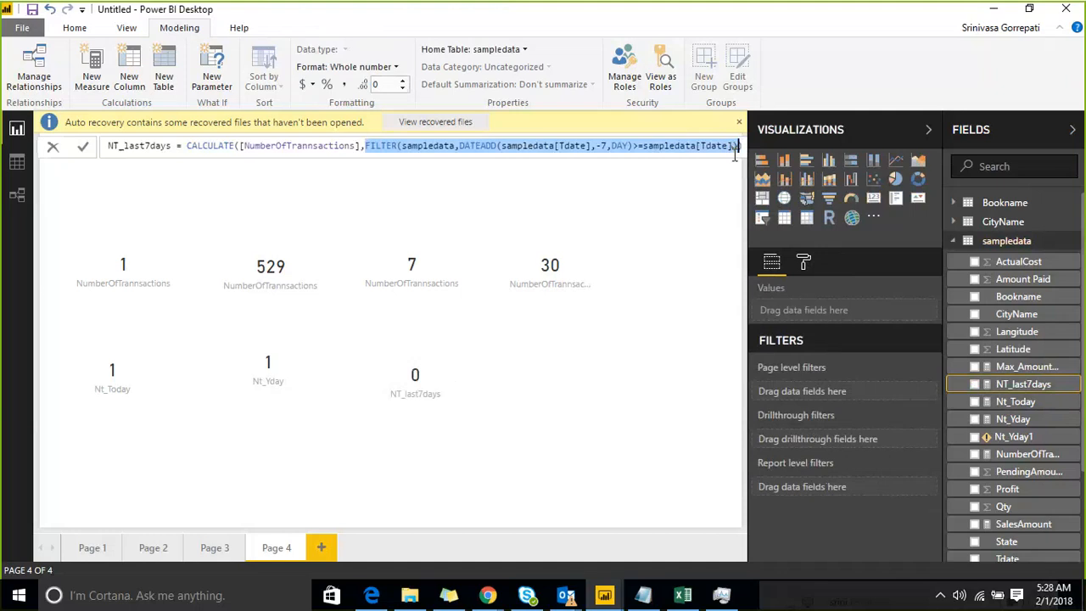
pyautogui.click(431, 198)
pyautogui.scroll(-3, 1018, 297)
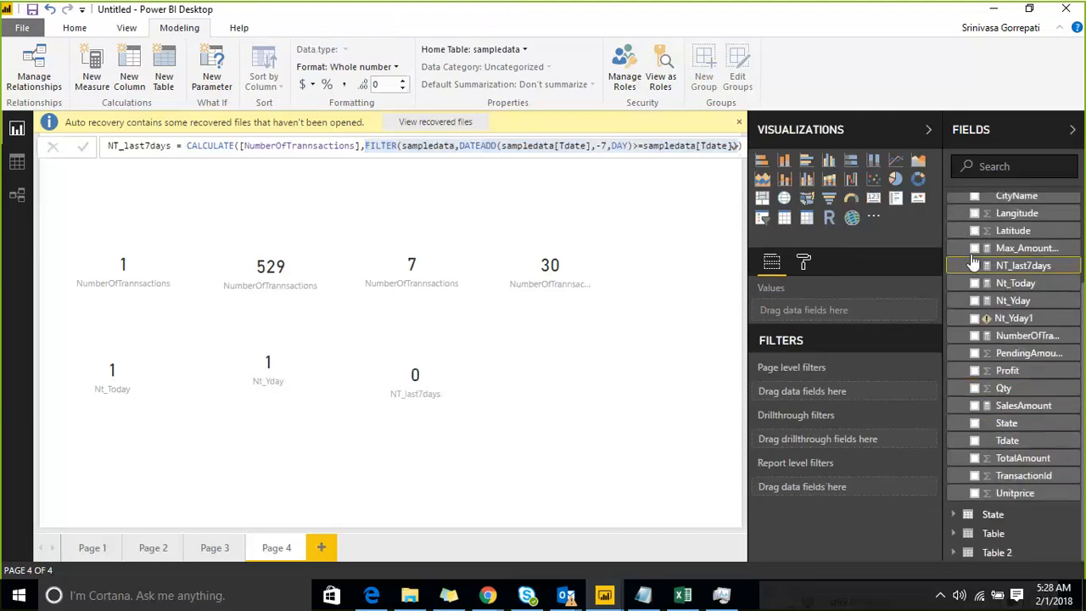
pyautogui.click(995, 553)
pyautogui.moveTo(470, 147); pyautogui.dragTo(159, 145)
pyautogui.hotkey('ctrl', 'v')
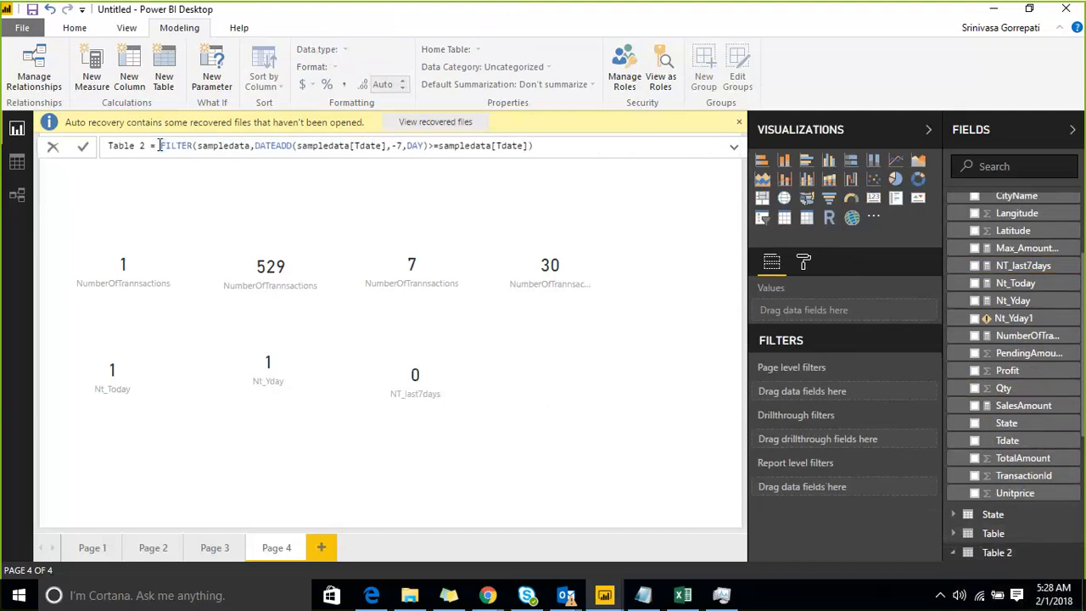
pyautogui.press('Left')
pyautogui.press('Return')
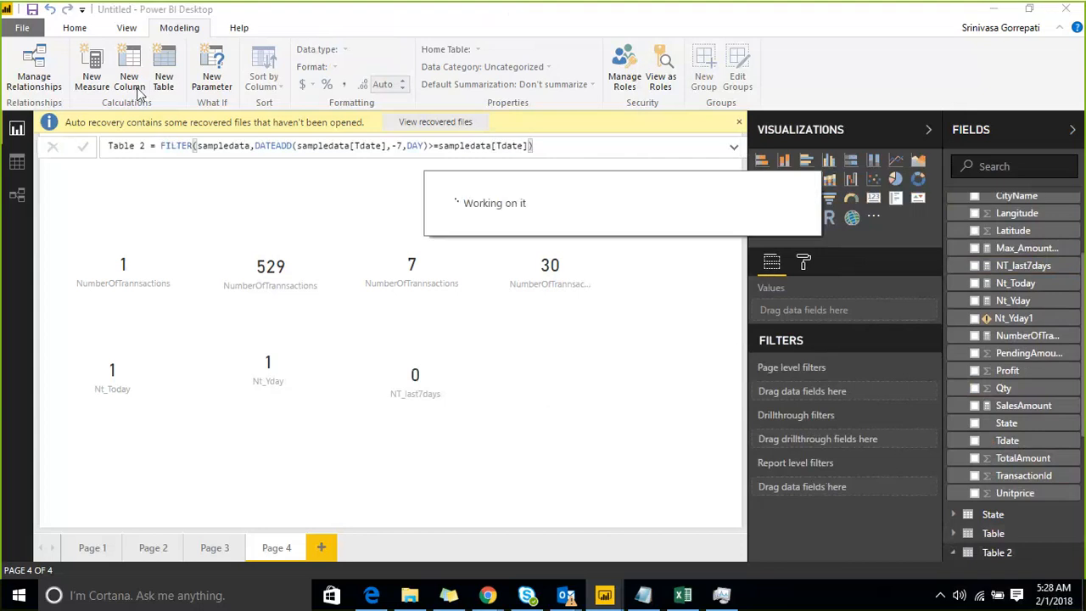
# Open Table 2 in the data view and examine its rows and the date comparison in its FILTER formula.
pyautogui.click(17, 161)
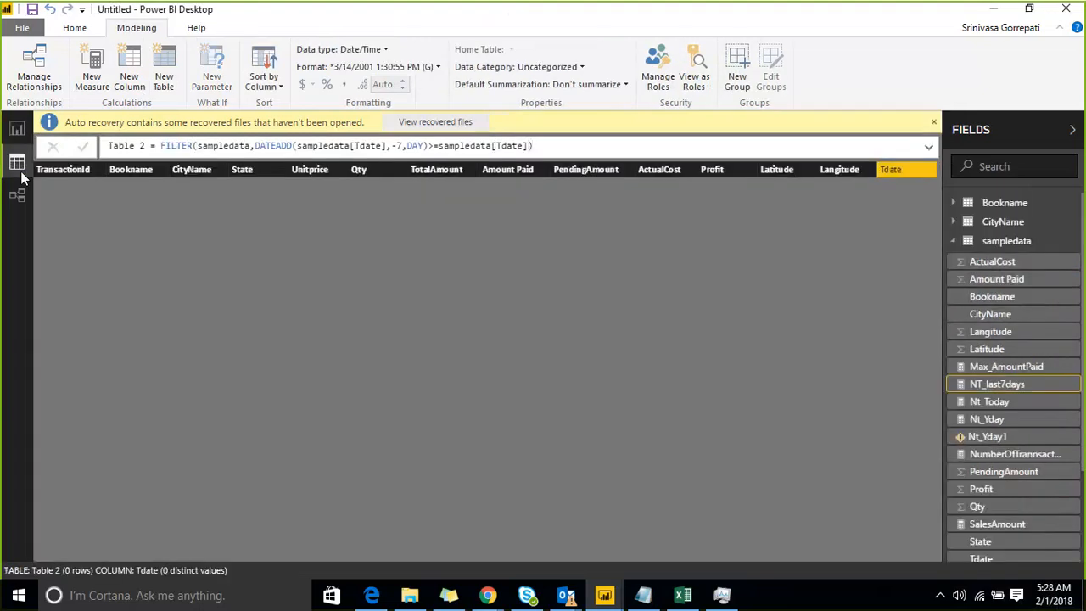
pyautogui.click(954, 242)
pyautogui.click(960, 300)
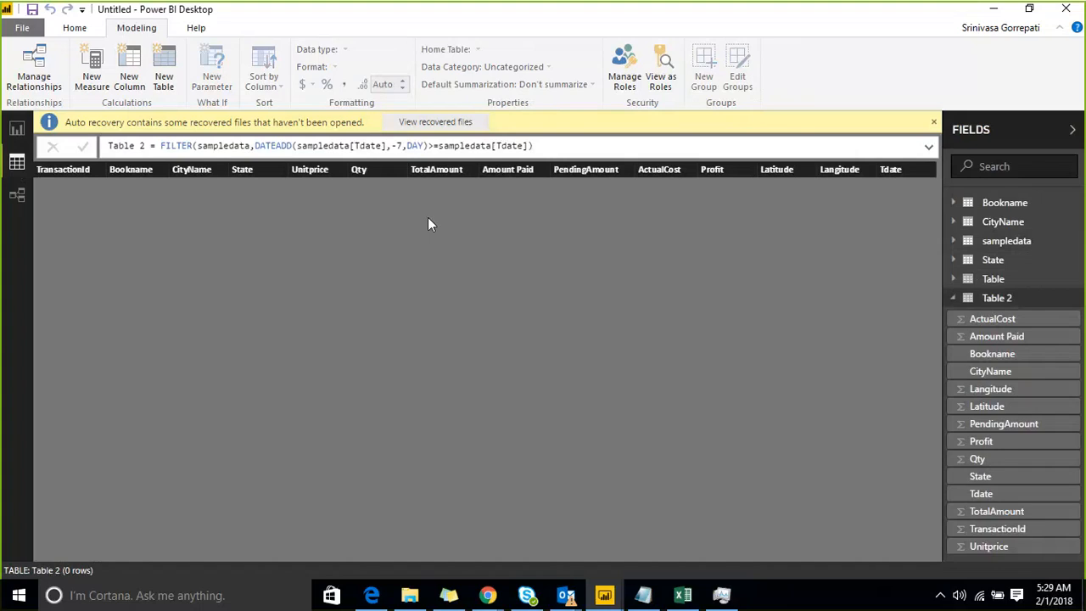
pyautogui.click(540, 147)
pyautogui.hotkey('shift', 'Left')
pyautogui.hotkey('shift', 'Left')
pyautogui.hotkey('shift', 'Left')
pyautogui.hotkey('shift', 'Left')
pyautogui.hotkey('shift', 'Left')
pyautogui.hotkey('shift', 'Left')
pyautogui.hotkey('shift', 'Left')
pyautogui.hotkey('shift', 'Left')
pyautogui.hotkey('shift', 'Left')
pyautogui.hotkey('shift', 'Left')
pyautogui.hotkey('shift', 'Left')
pyautogui.hotkey('shift', 'Left')
pyautogui.hotkey('shift', 'Left')
pyautogui.hotkey('shift', 'Left')
pyautogui.hotkey('shift', 'Left')
pyautogui.hotkey('shift', 'Left')
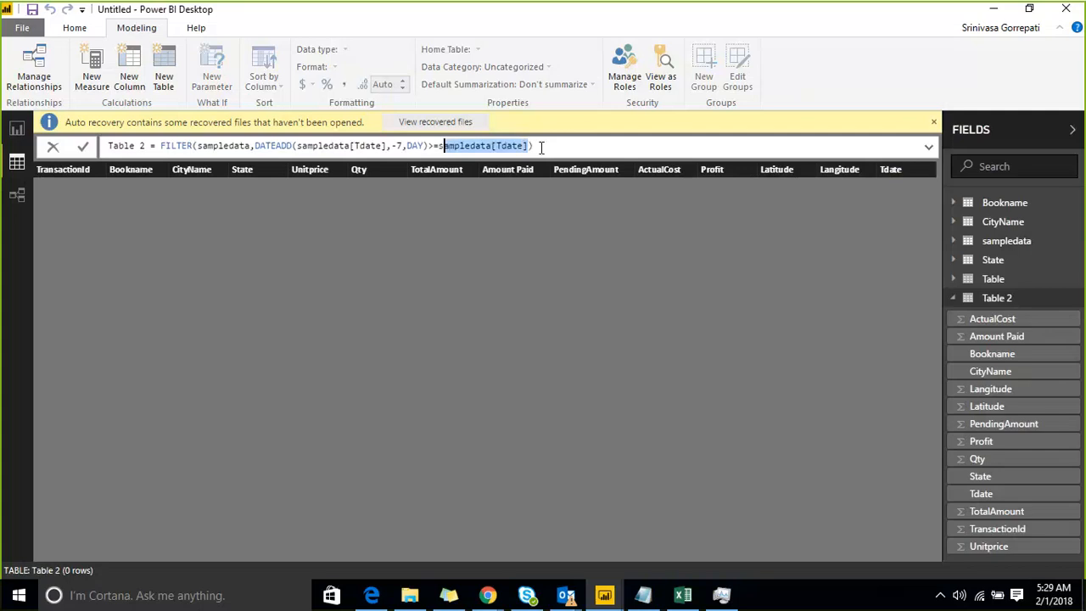
pyautogui.press('Left')
pyautogui.press('Left')
pyautogui.press('Left')
pyautogui.press('Left')
pyautogui.press('Left')
pyautogui.press('Left')
pyautogui.press('Left')
pyautogui.press('Left')
pyautogui.press('Left')
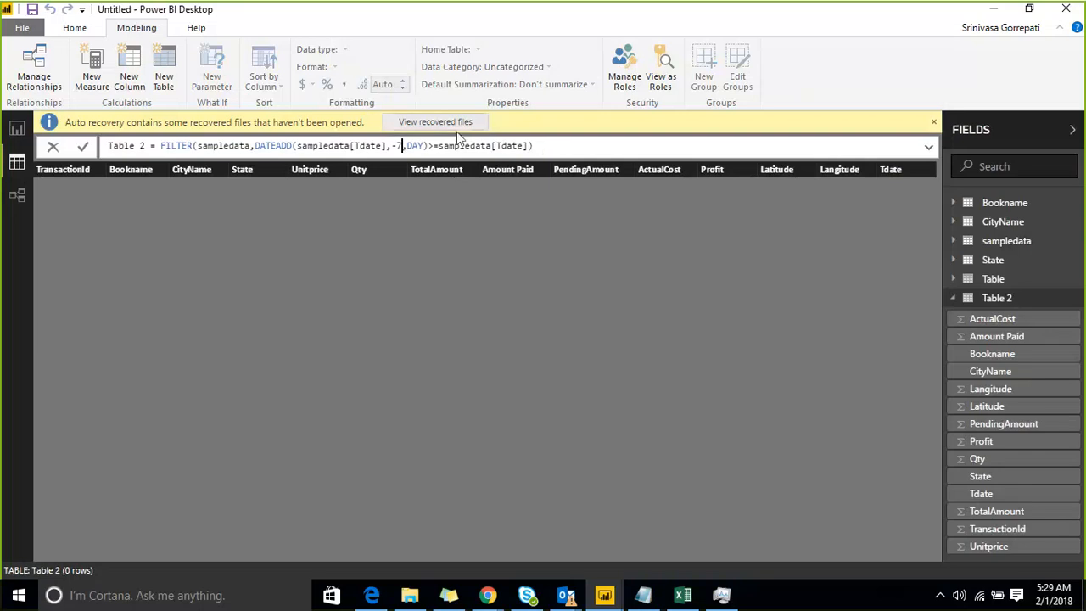
# Move sampledata[Tdate] from the end of Table 2's FILTER condition to just before DATEADD, followed by a > operator.
pyautogui.moveTo(440, 148); pyautogui.dragTo(533, 148)
pyautogui.hotkey('ctrl', 'c')
pyautogui.press('BackSpace')
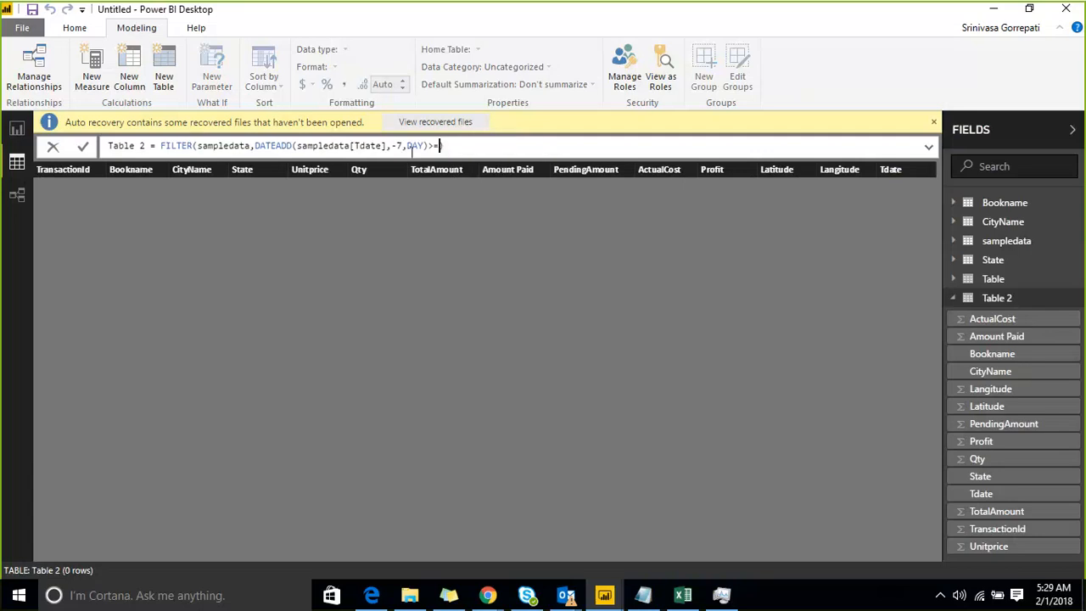
pyautogui.click(256, 146)
pyautogui.hotkey('ctrl', 'v')
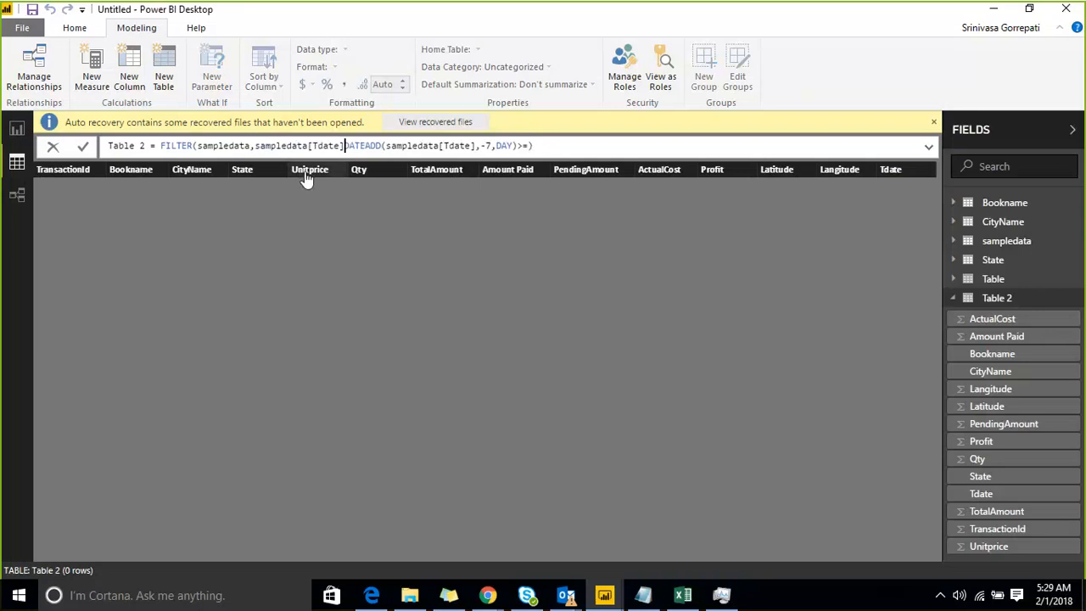
pyautogui.write('>')
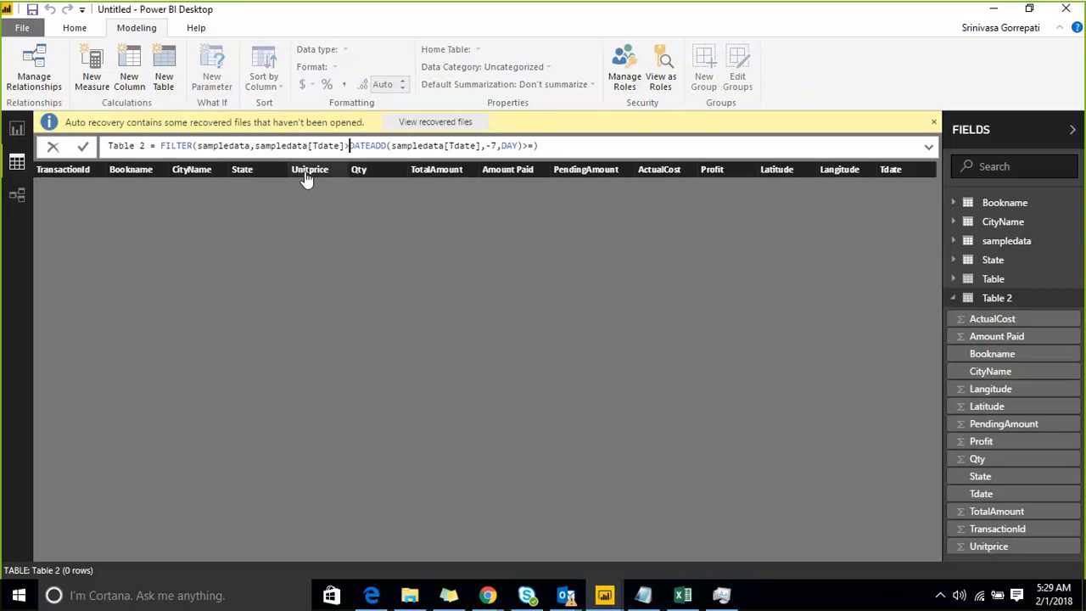
# Remove the trailing >= from Table 2's formula, make the operator before DATEADD >=, and commit the formula.
pyautogui.press('Right')
pyautogui.press('Right')
pyautogui.press('Right')
pyautogui.press('Right')
pyautogui.press('Right')
pyautogui.press('Right')
pyautogui.press('Right')
pyautogui.press('Right')
pyautogui.press('Right')
pyautogui.press('Right')
pyautogui.press('Right')
pyautogui.press('Right')
pyautogui.press('Right')
pyautogui.press('Right')
pyautogui.press('Right')
pyautogui.press('Right')
pyautogui.press('Right')
pyautogui.press('Right')
pyautogui.press('Right')
pyautogui.press('Right')
pyautogui.press('BackSpace')
pyautogui.press('BackSpace')
pyautogui.press('Left')
pyautogui.press('Left')
pyautogui.press('Left')
pyautogui.press('Left')
pyautogui.press('Left')
pyautogui.press('Left')
pyautogui.press('Left')
pyautogui.press('Left')
pyautogui.press('Left')
pyautogui.press('Left')
pyautogui.press('Left')
pyautogui.press('Left')
pyautogui.press('Left')
pyautogui.press('Left')
pyautogui.press('Left')
pyautogui.press('Left')
pyautogui.press('Left')
pyautogui.press('Left')
pyautogui.press('Left')
pyautogui.press('Left')
pyautogui.press('Left')
pyautogui.press('Left')
pyautogui.press('Left')
pyautogui.press('Left')
pyautogui.press('Left')
pyautogui.press('Left')
pyautogui.press('Left')
pyautogui.press('Left')
pyautogui.press('Left')
pyautogui.press('Left')
pyautogui.press('Left')
pyautogui.press('Left')
pyautogui.press('Left')
pyautogui.write('=')
pyautogui.press('Right')
pyautogui.press('Right')
pyautogui.press('Right')
pyautogui.press('Right')
pyautogui.press('Right')
pyautogui.press('Right')
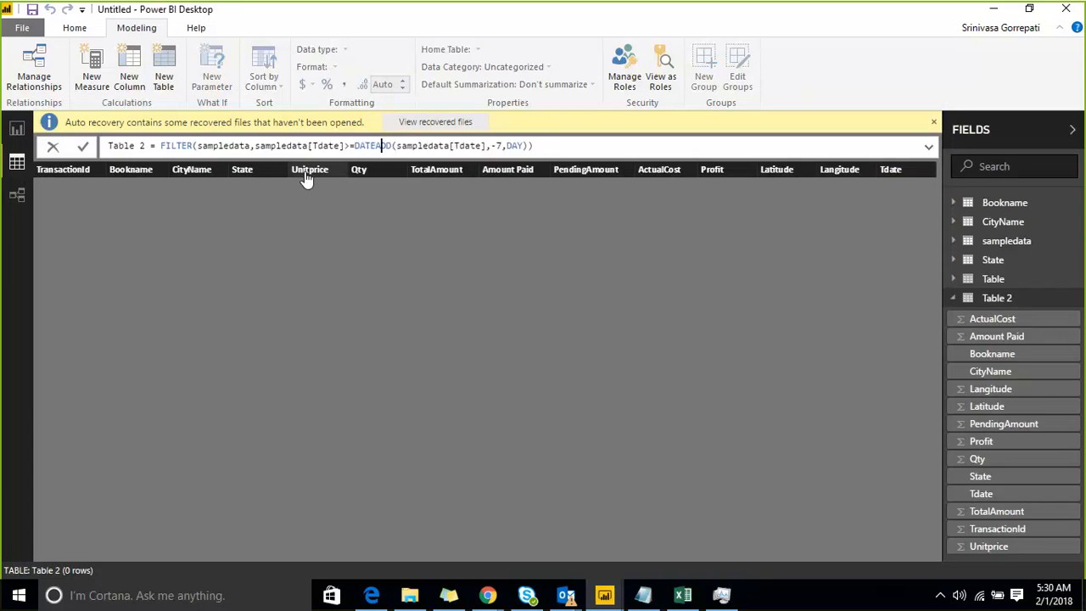
pyautogui.press('Right')
pyautogui.press('Right')
pyautogui.press('Right')
pyautogui.press('Right')
pyautogui.press('Right')
pyautogui.press('Right')
pyautogui.press('Right')
pyautogui.press('Right')
pyautogui.press('Right')
pyautogui.press('Right')
pyautogui.press('Right')
pyautogui.press('Right')
pyautogui.press('Right')
pyautogui.press('Right')
pyautogui.press('Right')
pyautogui.press('Right')
pyautogui.press('Right')
pyautogui.press('Right')
pyautogui.press('Right')
pyautogui.press('Right')
pyautogui.press('Return')
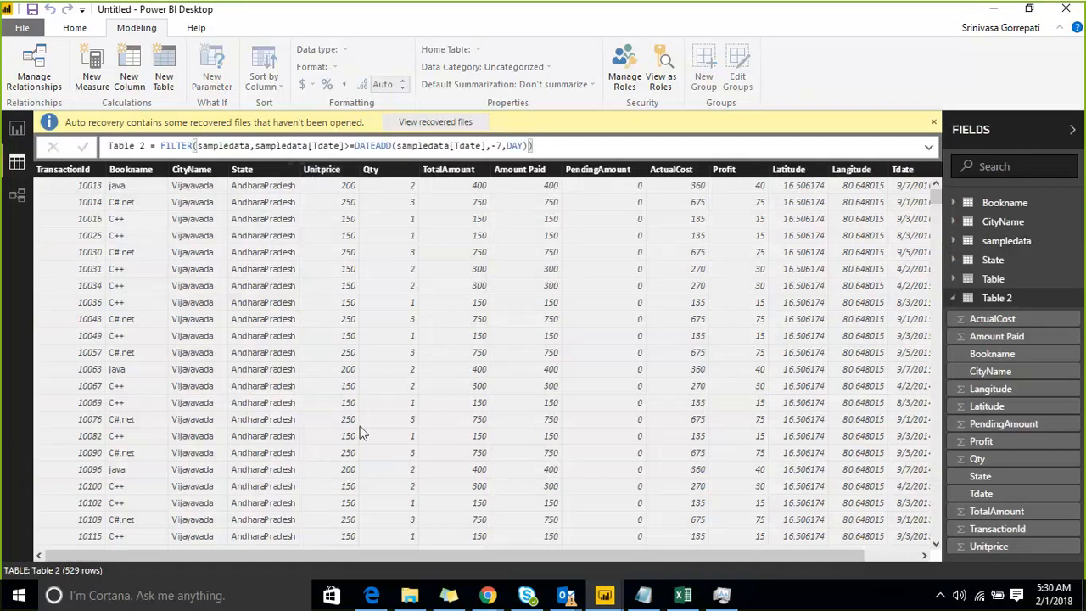
pyautogui.moveTo(386, 555); pyautogui.dragTo(389, 555)
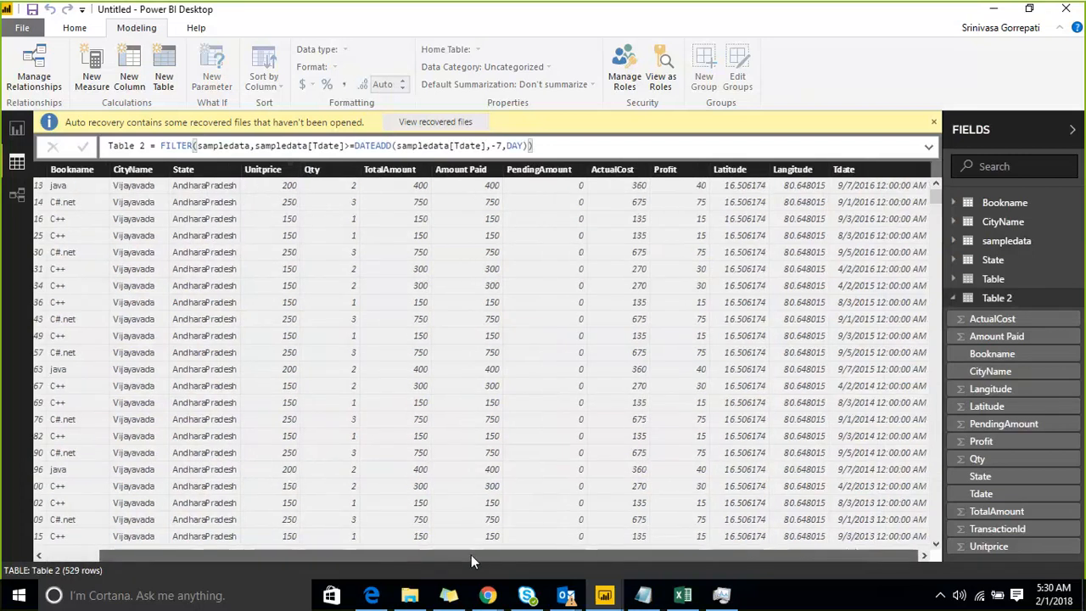
# Examine both sides of the date comparison in Table 2's FILTER formula and the table's columns through to Tdate.
pyautogui.moveTo(421, 558); pyautogui.dragTo(365, 558)
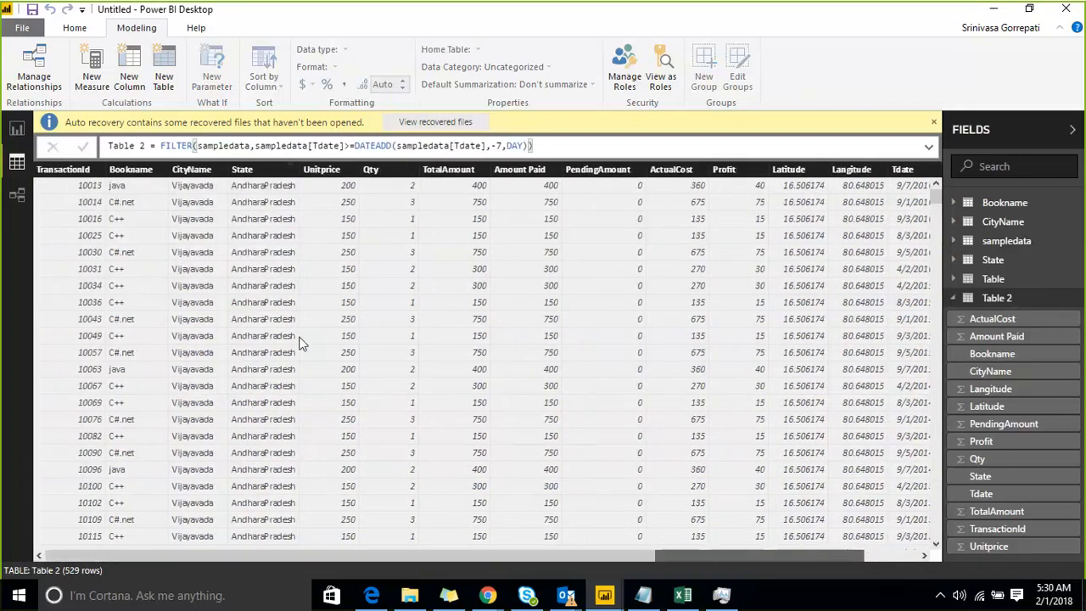
pyautogui.click(297, 149)
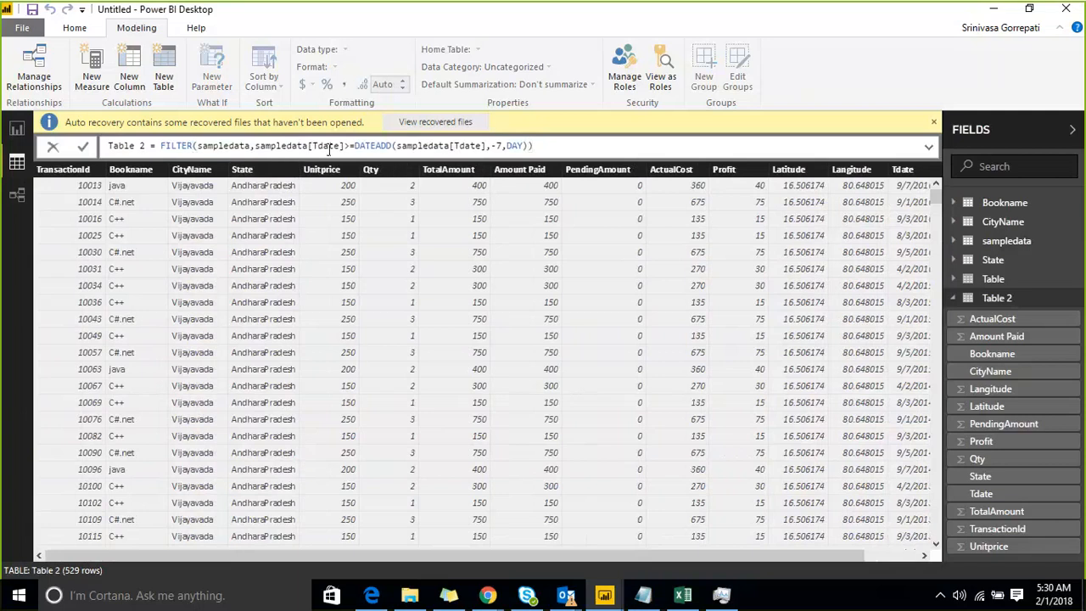
pyautogui.click(393, 146)
pyautogui.click(256, 148)
pyautogui.moveTo(268, 148); pyautogui.dragTo(358, 146)
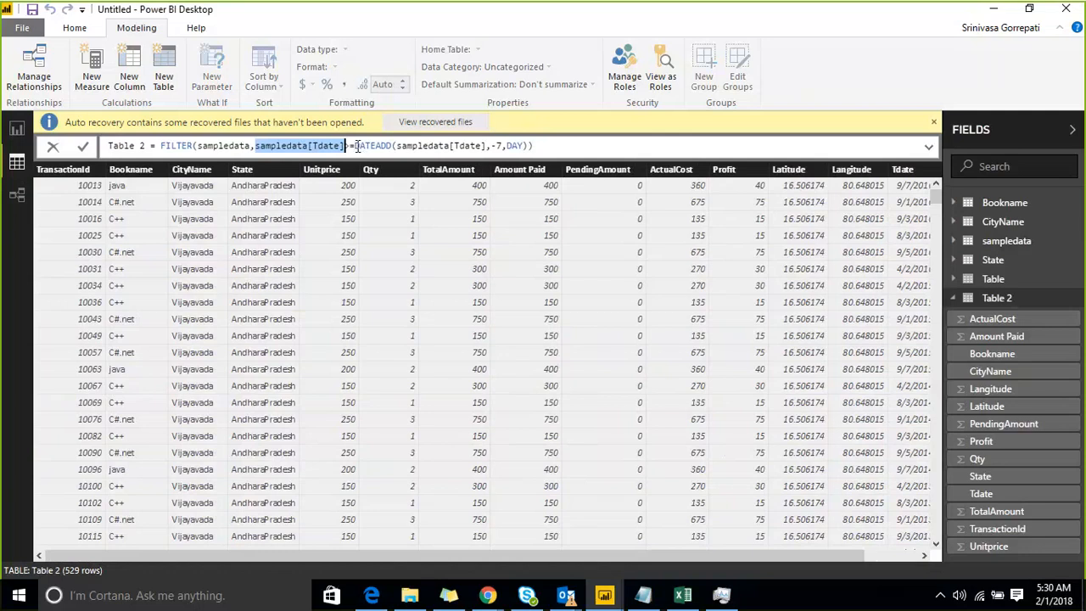
pyautogui.click(356, 146)
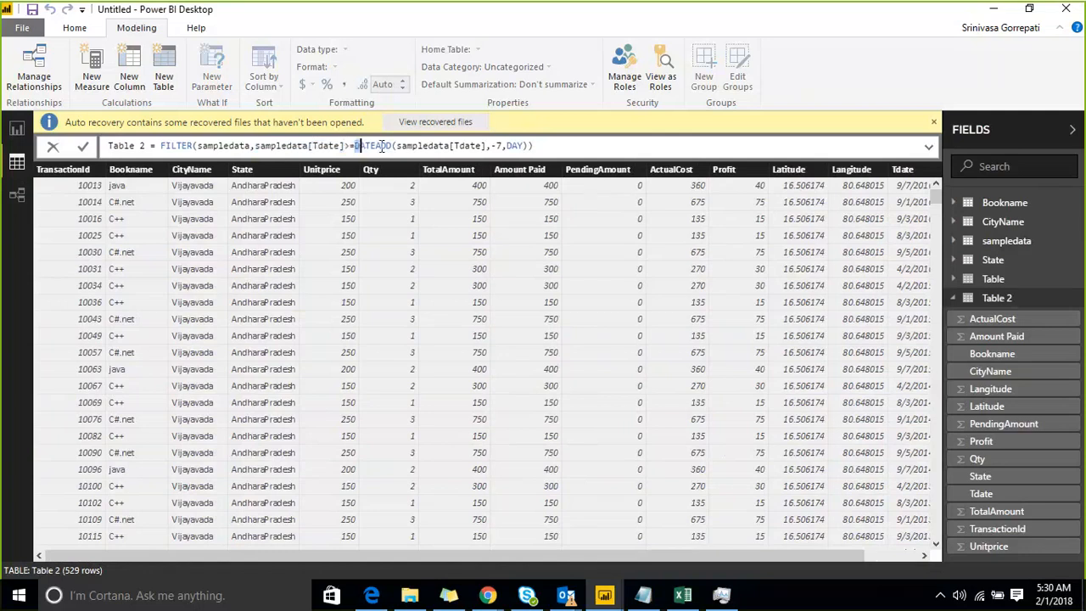
pyautogui.moveTo(381, 146); pyautogui.dragTo(536, 146)
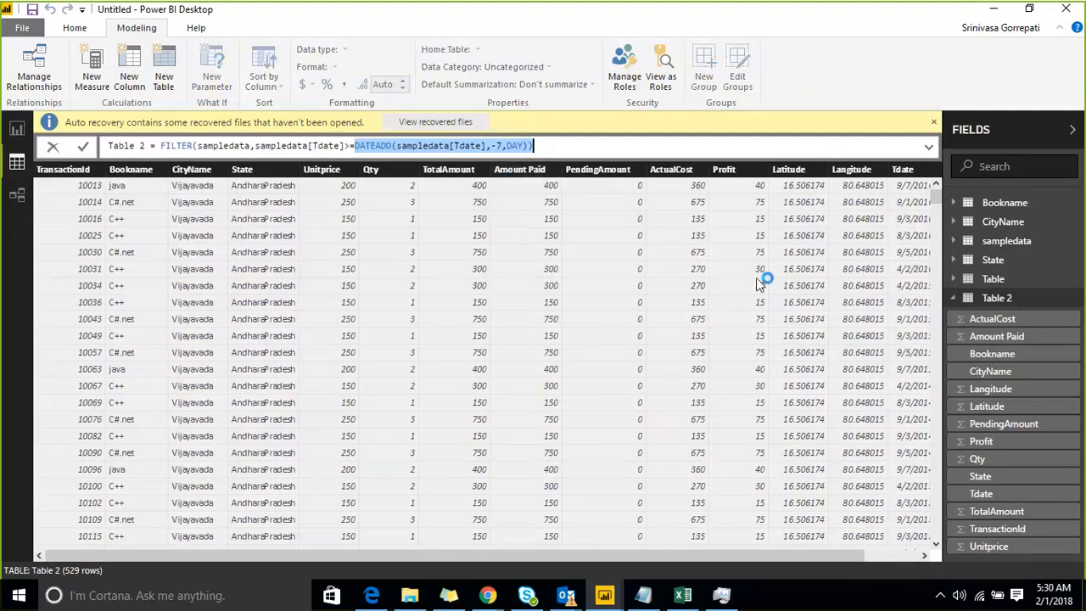
pyautogui.moveTo(705, 552); pyautogui.dragTo(791, 551)
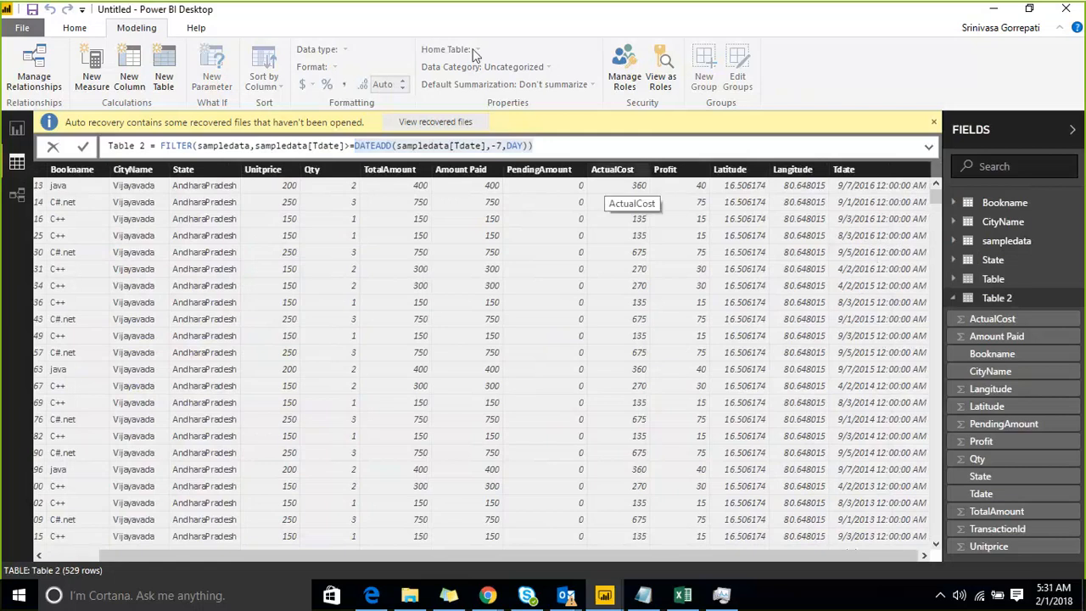
# Try TODAY() in place of sampledata[Tdate] as DATEADD's first argument in Table 2's formula and commit it.
pyautogui.click(535, 146)
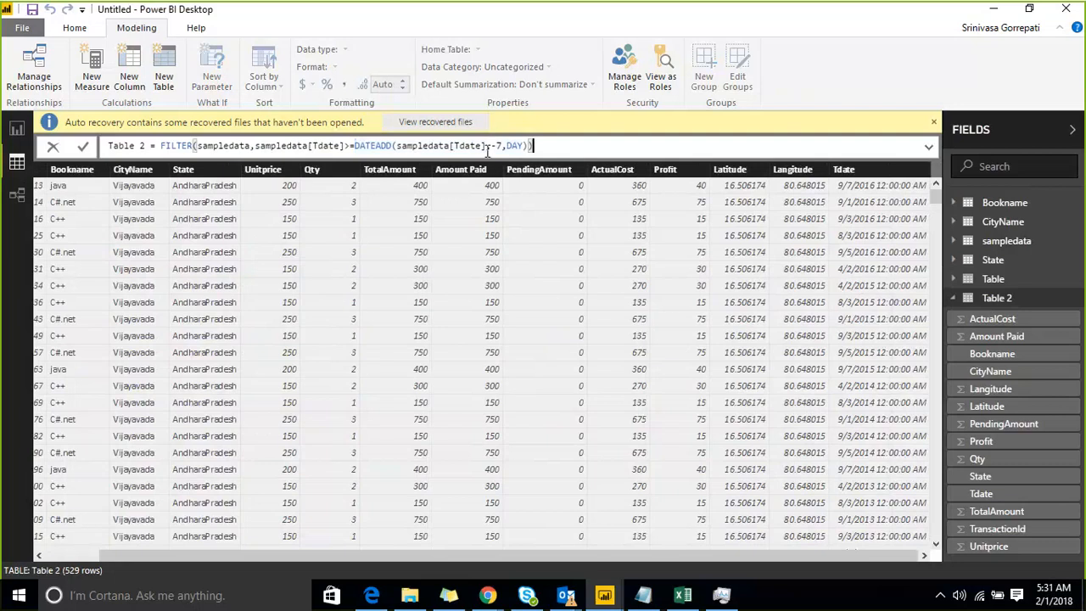
pyautogui.moveTo(487, 146); pyautogui.dragTo(399, 146)
pyautogui.write('Tdat')
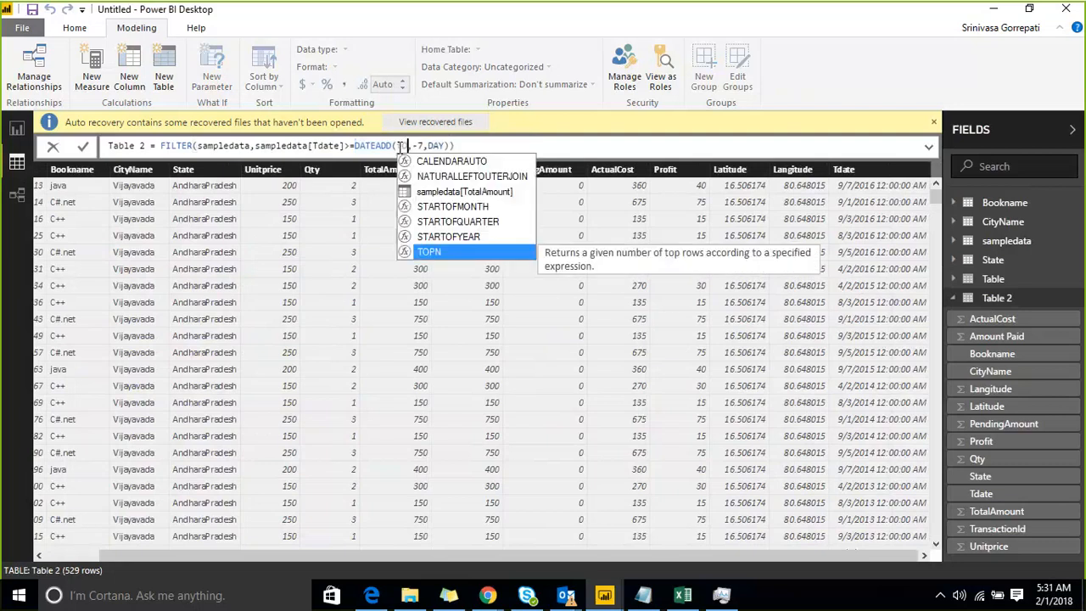
pyautogui.write('e')
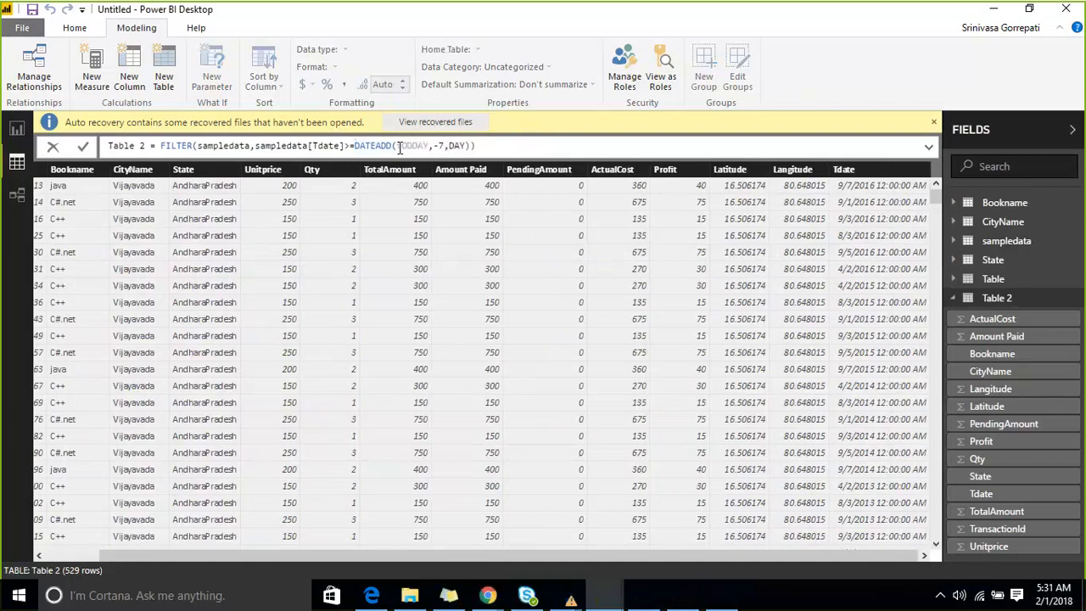
pyautogui.write('()')
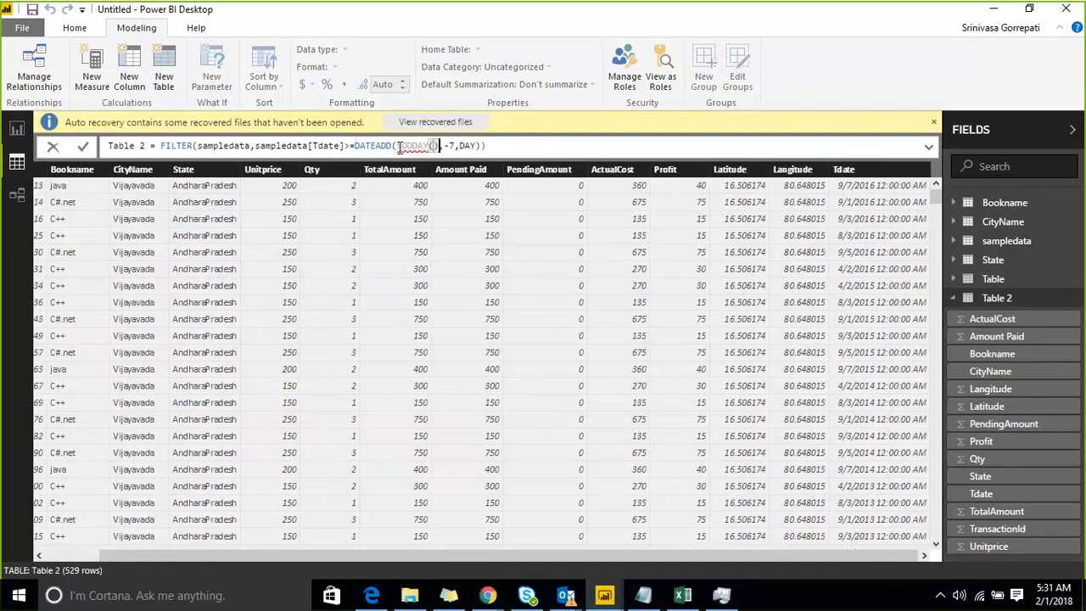
pyautogui.press('Left')
pyautogui.press('Left')
pyautogui.press('Left')
pyautogui.press('Left')
pyautogui.press('Left')
pyautogui.press('Left')
pyautogui.press('Delete')
pyautogui.write('O')
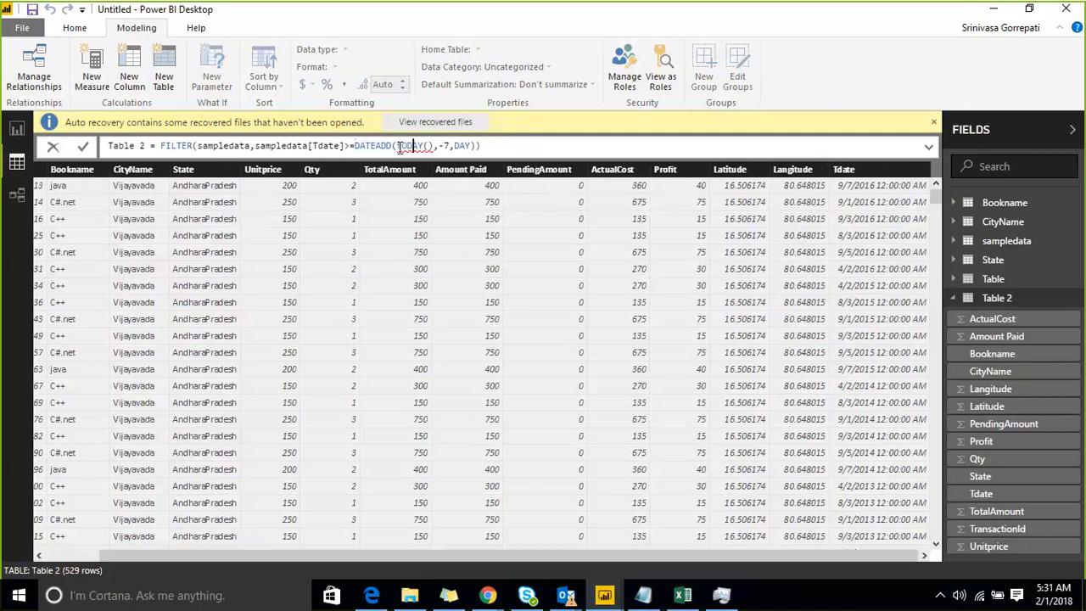
pyautogui.press('Right')
pyautogui.press('Right')
pyautogui.press('Right')
pyautogui.press('Right')
pyautogui.press('Right')
pyautogui.press('Right')
pyautogui.press('Right')
pyautogui.press('Right')
pyautogui.press('Right')
pyautogui.press('Right')
pyautogui.press('Right')
pyautogui.press('Left')
pyautogui.press('Left')
pyautogui.press('Right')
pyautogui.press('Right')
pyautogui.press('Right')
pyautogui.press('Right')
pyautogui.press('Right')
pyautogui.press('Return')
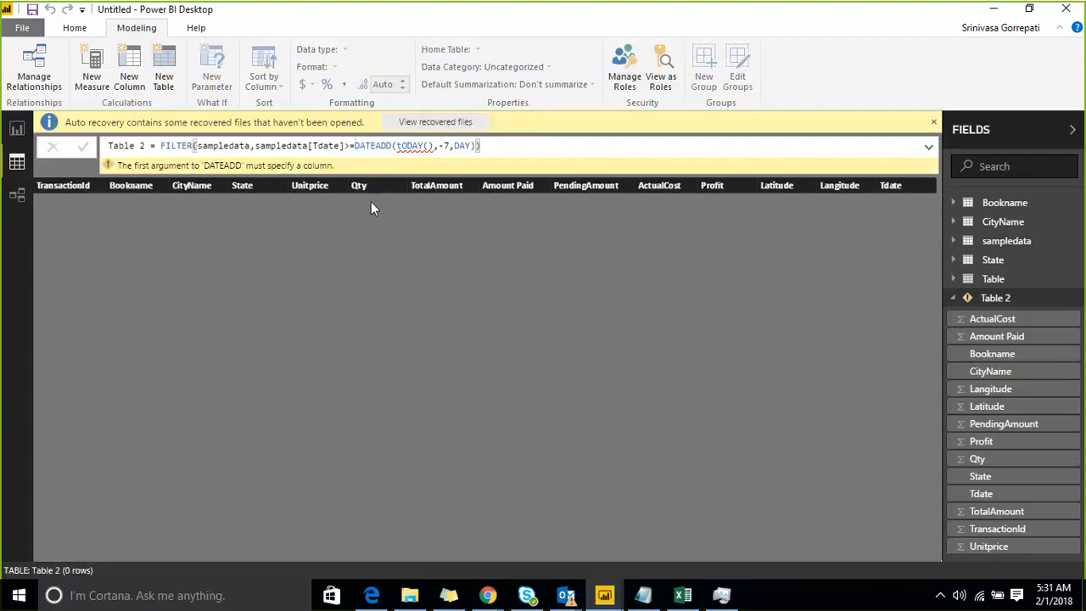
# Examine the TODAY() argument inside DATEADD against the error message for Table 2's formula.
pyautogui.click(430, 145)
pyautogui.press('Right')
pyautogui.hotkey('shift', 'Left')
pyautogui.hotkey('shift', 'Left')
pyautogui.hotkey('shift', 'Left')
pyautogui.hotkey('shift', 'Left')
pyautogui.hotkey('shift', 'Left')
pyautogui.hotkey('shift', 'Left')
pyautogui.hotkey('shift', 'Left')
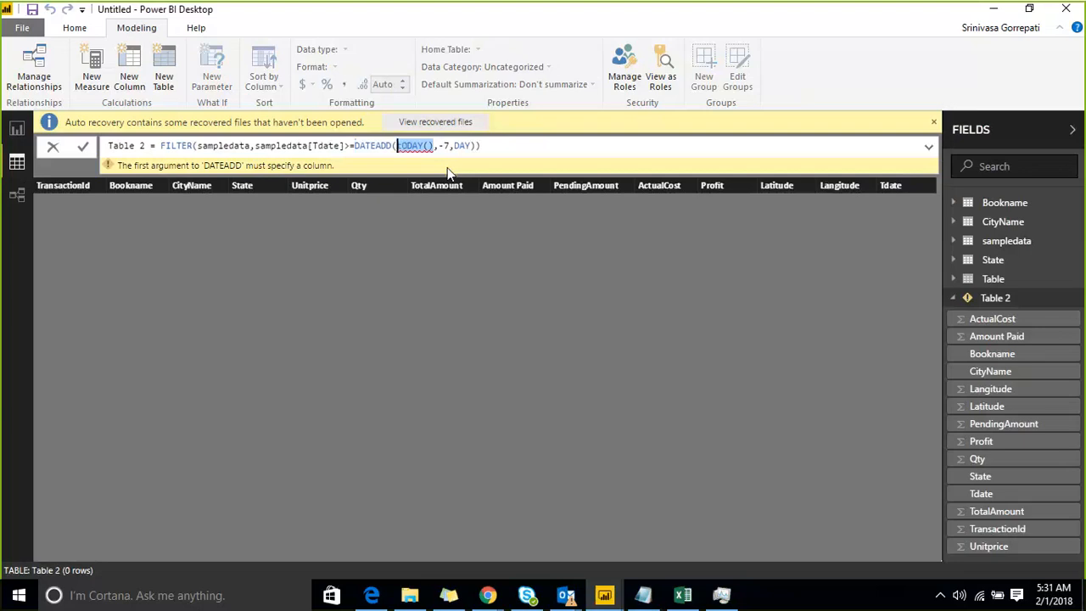
pyautogui.click(507, 149)
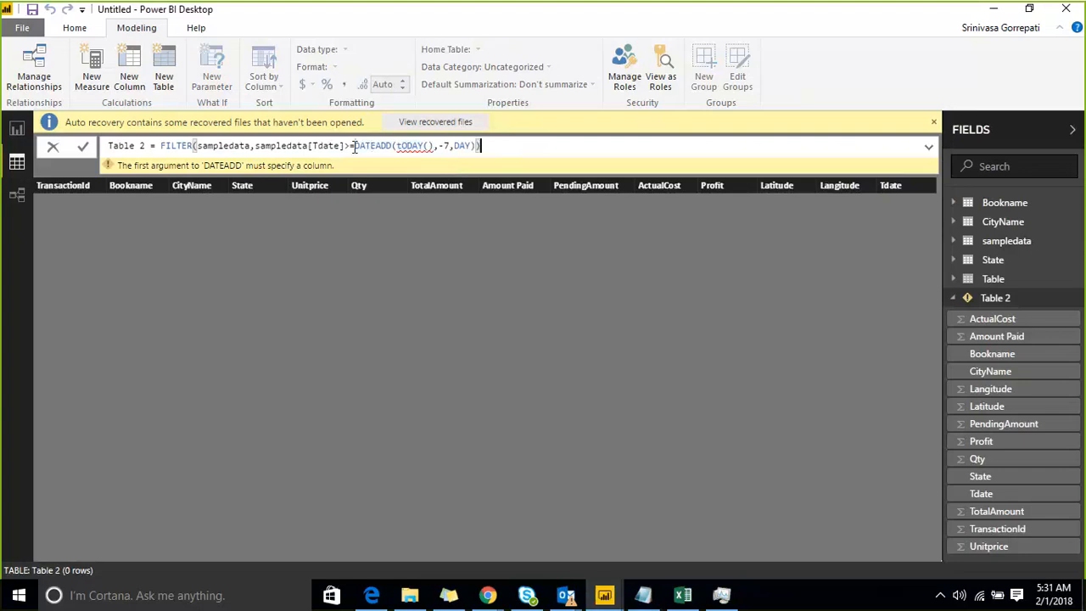
# Replace the DATEADD expression after >= in Table 2's formula with a new DATEADD that takes sampledata[Tdate] as its dates argument.
pyautogui.moveTo(353, 146)
pyautogui.mouseDown()
pyautogui.moveTo(475, 145)
pyautogui.moveTo(355, 146)
pyautogui.mouseUp()
pyautogui.click(483, 146)
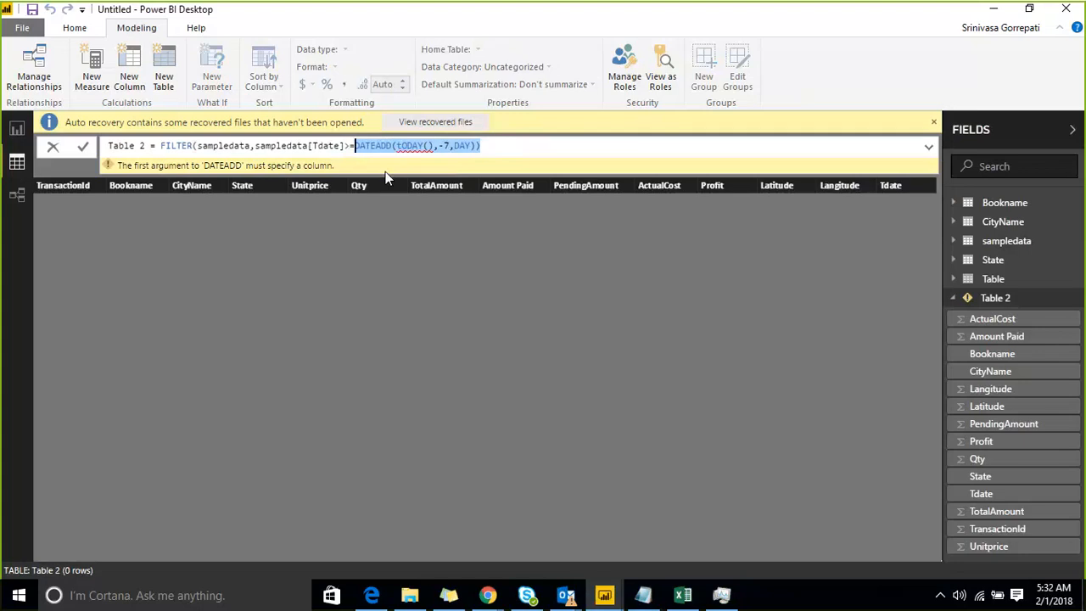
pyautogui.press('BackSpace')
pyautogui.write('DAT')
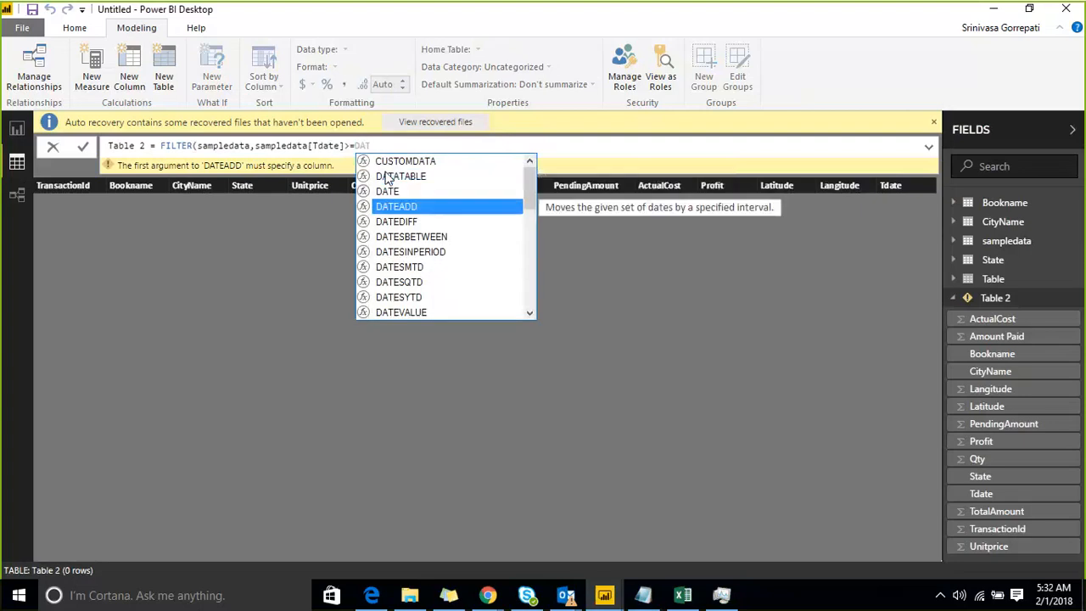
pyautogui.press('Tab')
pyautogui.write('DAT')
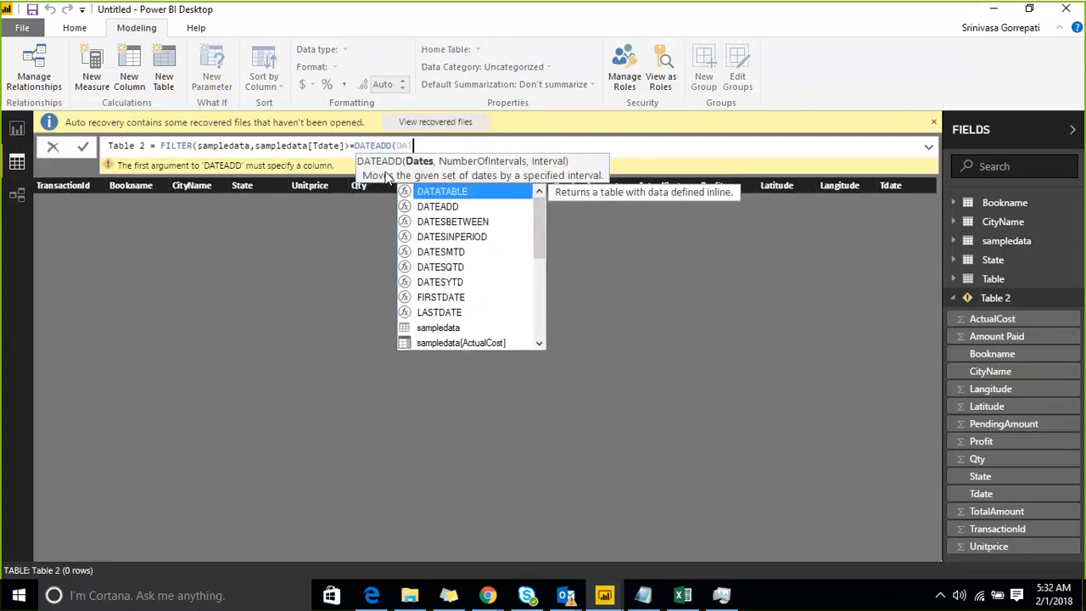
pyautogui.press('Down')
pyautogui.press('Down')
pyautogui.press('Down')
pyautogui.press('Down')
pyautogui.press('Down')
pyautogui.press('Down')
pyautogui.press('Down')
pyautogui.press('Down')
pyautogui.press('Down')
pyautogui.press('Down')
pyautogui.press('Down')
pyautogui.press('Down')
pyautogui.press('Down')
pyautogui.press('Down')
pyautogui.press('Down')
pyautogui.press('Down')
pyautogui.press('Down')
pyautogui.press('Down')
pyautogui.press('Down')
pyautogui.press('Down')
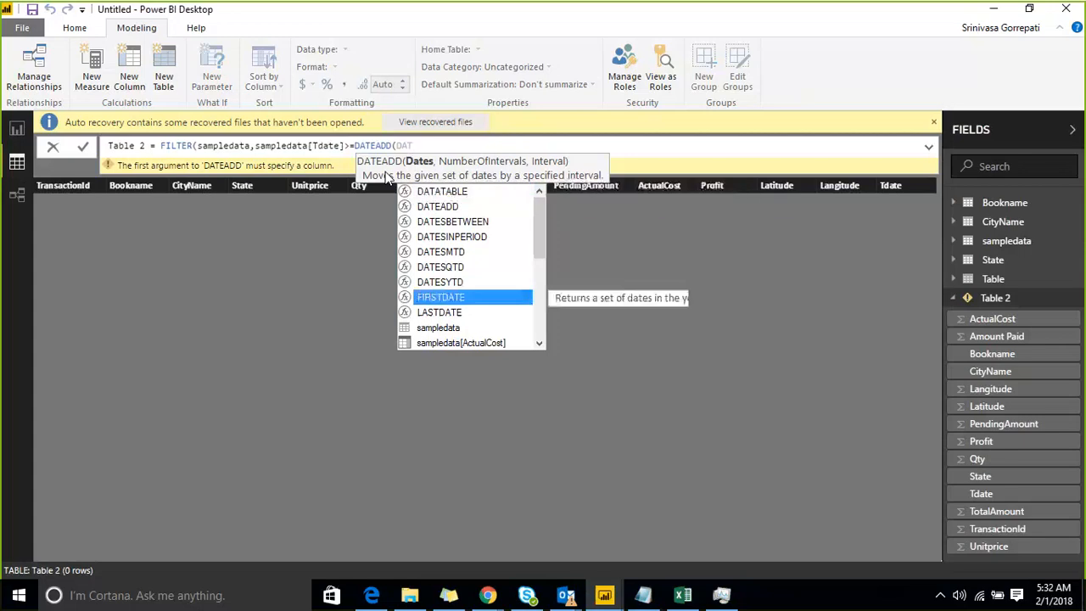
pyautogui.press('Down')
pyautogui.press('Down')
pyautogui.press('Up')
pyautogui.press('Up')
pyautogui.press('Up')
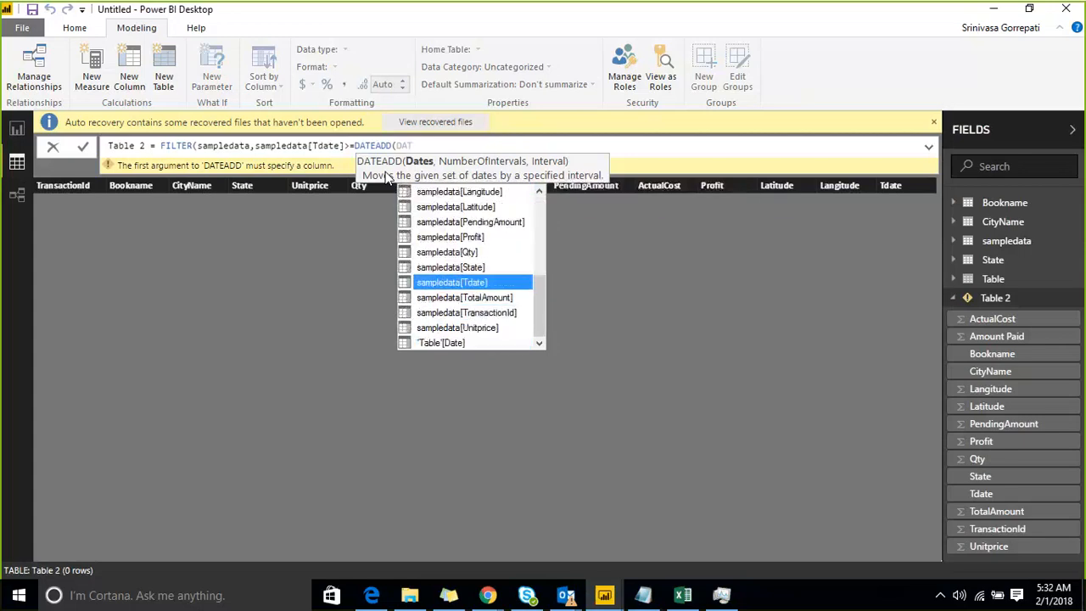
pyautogui.press('Tab')
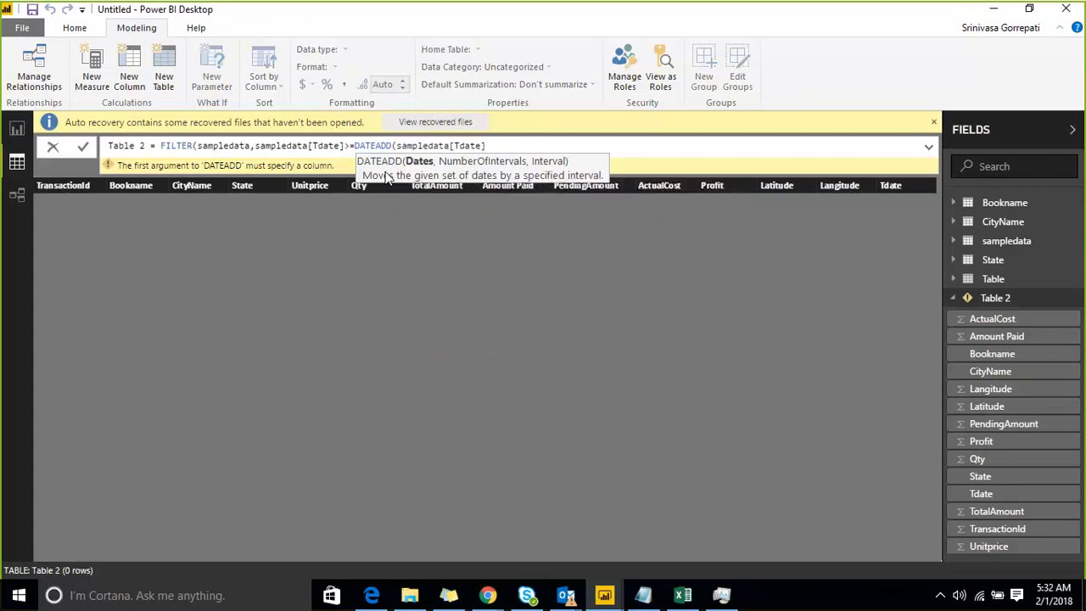
# Complete the DATEADD call with -7 as the number of intervals and DAY as the interval, and close its parenthesis.
pyautogui.write(',')
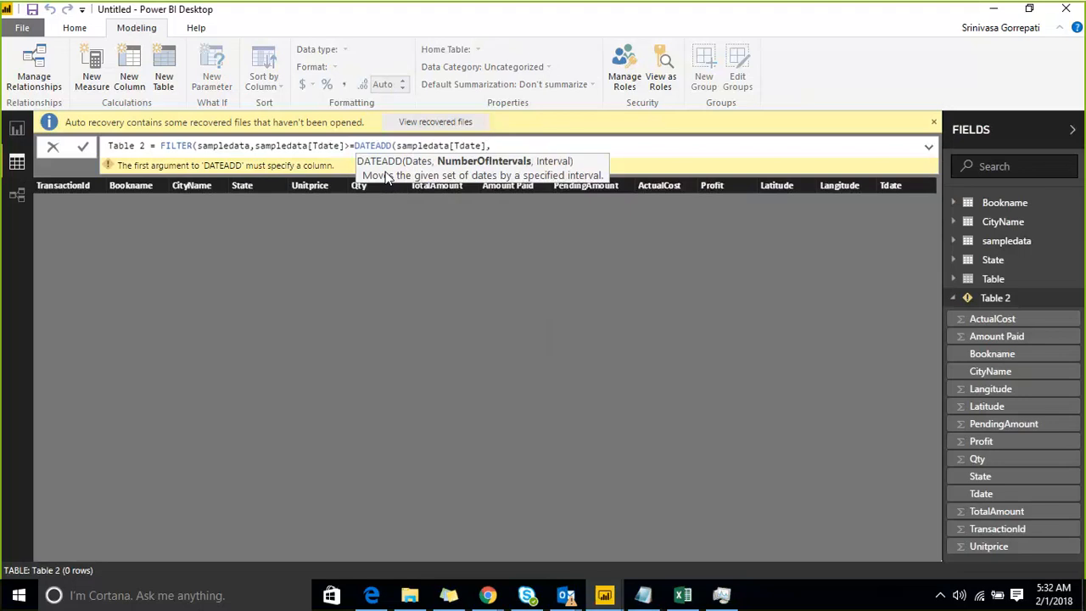
pyautogui.write('-7,D')
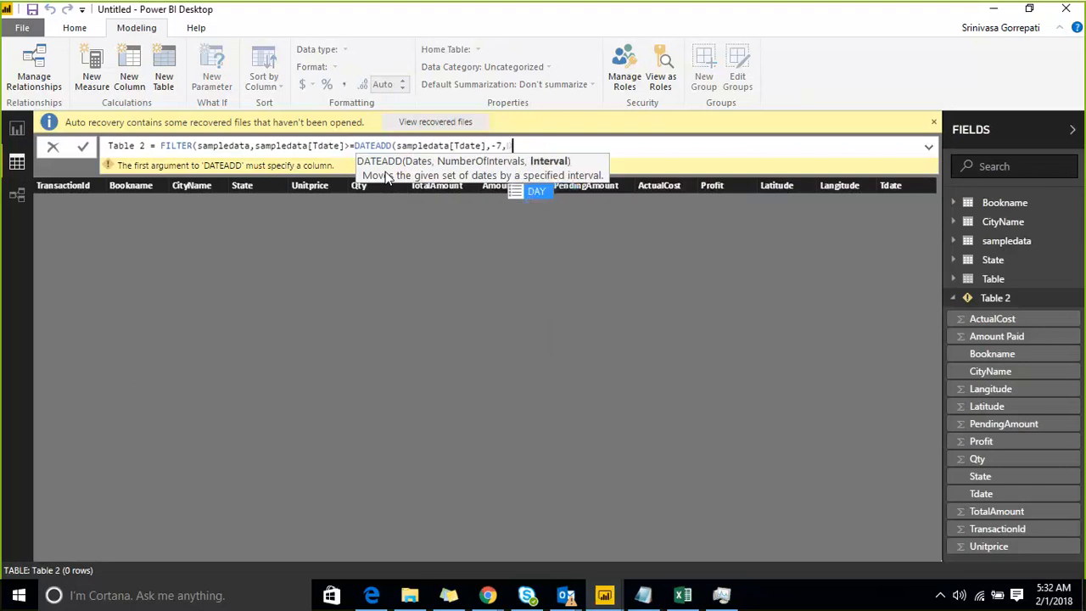
pyautogui.press('Tab')
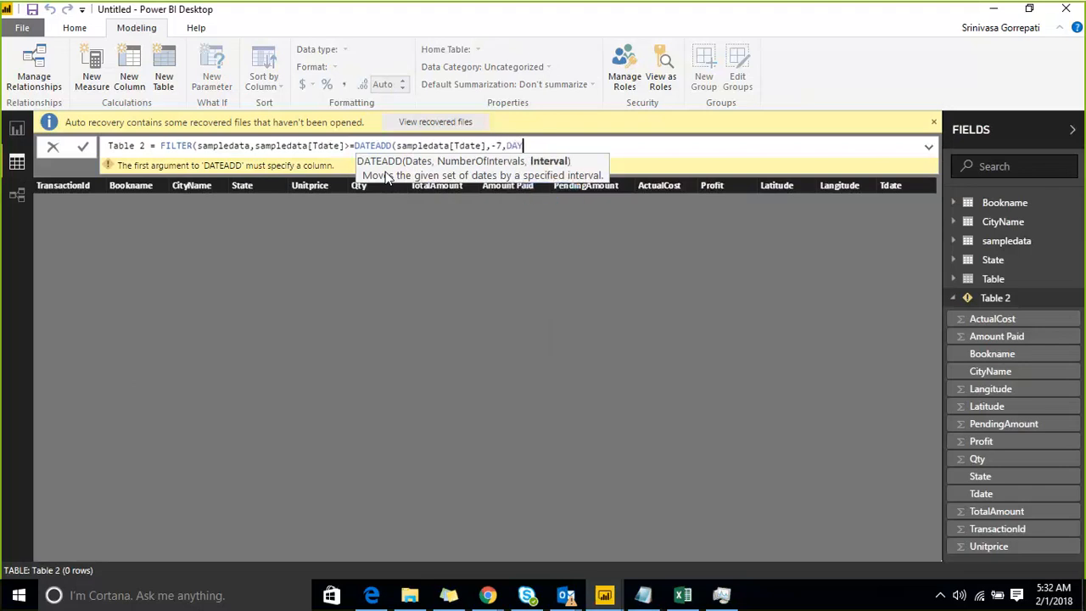
pyautogui.write(')')
# Switch to the Proj notes in Notepad and examine the DimDate[calendar_date]>=DATEADD comparison in the Last30days formula.
pyautogui.hotkey('shift', 'Left')
pyautogui.hotkey('shift', 'Left')
pyautogui.hotkey('shift', 'Left')
pyautogui.hotkey('shift', 'Left')
pyautogui.hotkey('shift', 'Left')
pyautogui.hotkey('shift', 'Left')
pyautogui.hotkey('shift', 'Left')
pyautogui.hotkey('shift', 'Left')
pyautogui.hotkey('shift', 'Left')
pyautogui.hotkey('shift', 'Left')
pyautogui.hotkey('shift', 'Left')
pyautogui.hotkey('shift', 'Left')
pyautogui.hotkey('shift', 'Left')
pyautogui.hotkey('shift', 'Left')
pyautogui.hotkey('shift', 'Left')
pyautogui.hotkey('shift', 'Left')
pyautogui.hotkey('shift', 'Left')
pyautogui.hotkey('shift', 'Left')
pyautogui.hotkey('shift', 'Left')
pyautogui.hotkey('shift', 'Left')
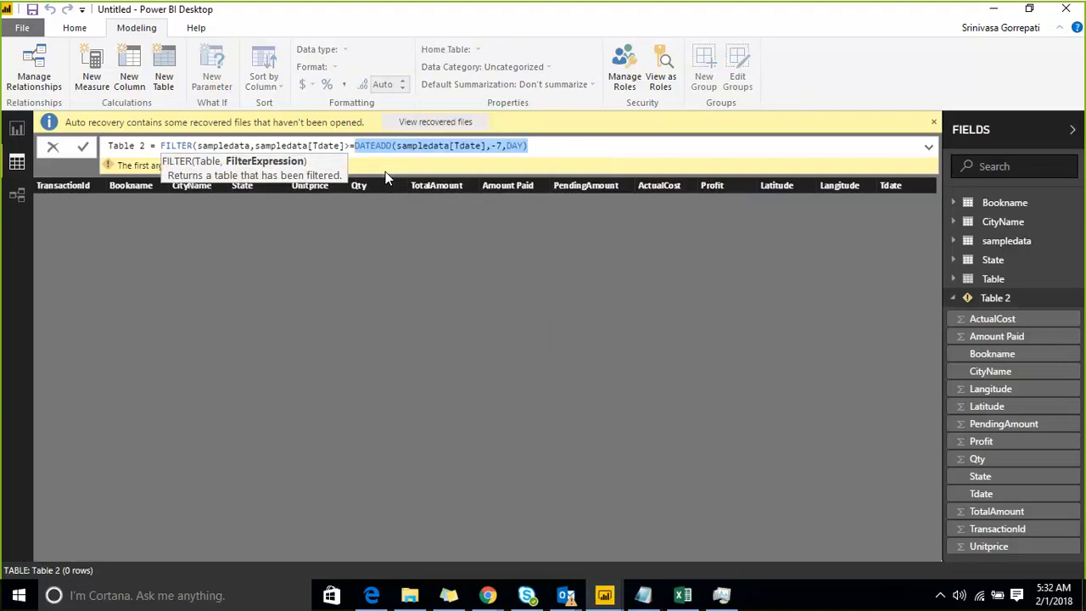
pyautogui.click(644, 596)
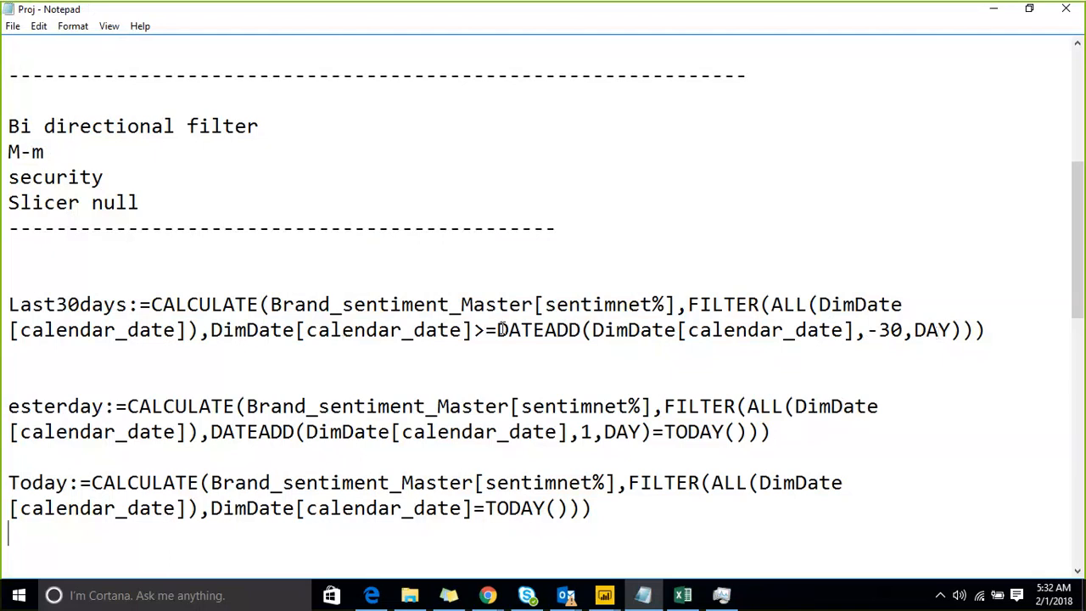
pyautogui.moveTo(498, 330); pyautogui.dragTo(967, 337)
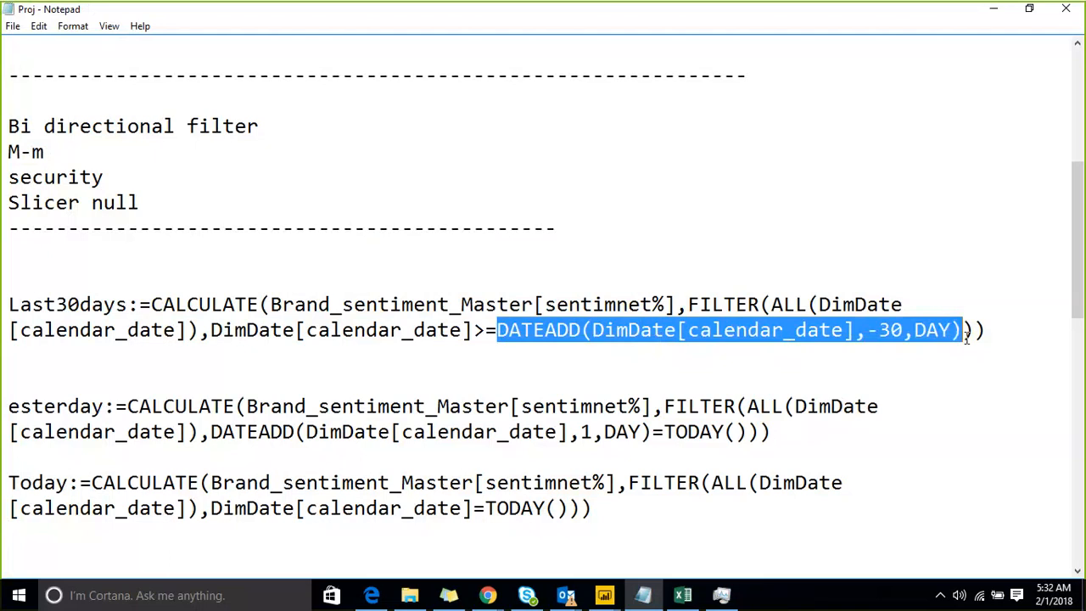
pyautogui.click(869, 308)
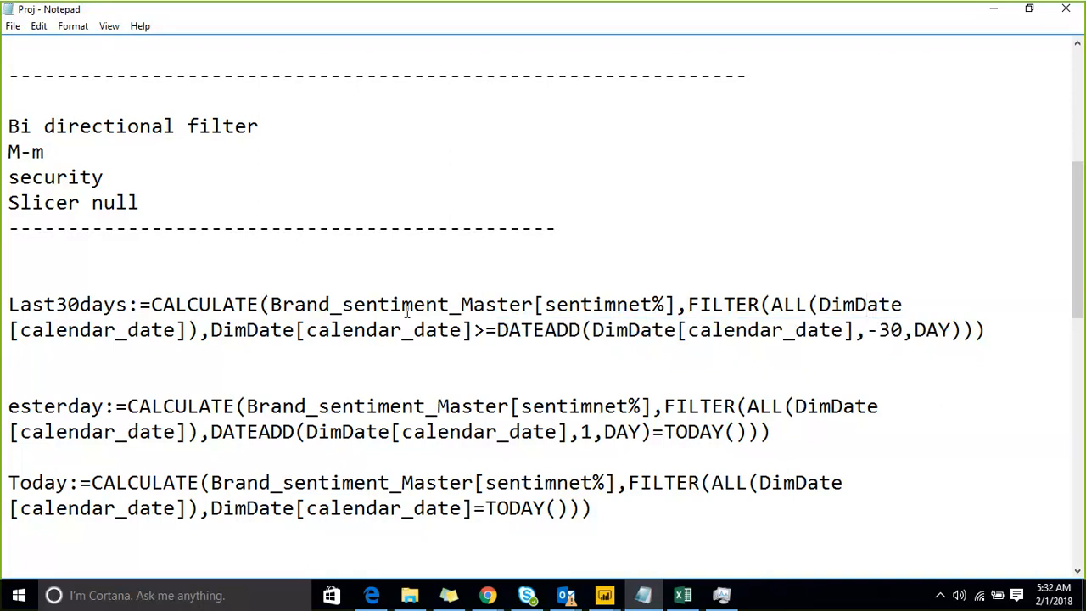
pyautogui.click(222, 329)
pyautogui.moveTo(224, 329); pyautogui.dragTo(472, 331)
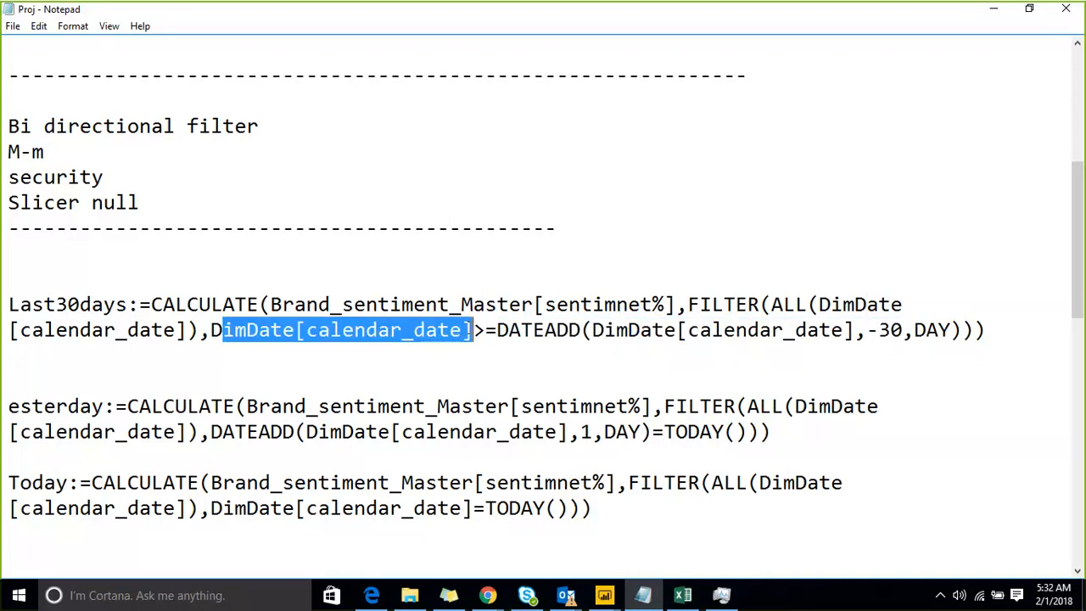
pyautogui.click(485, 331)
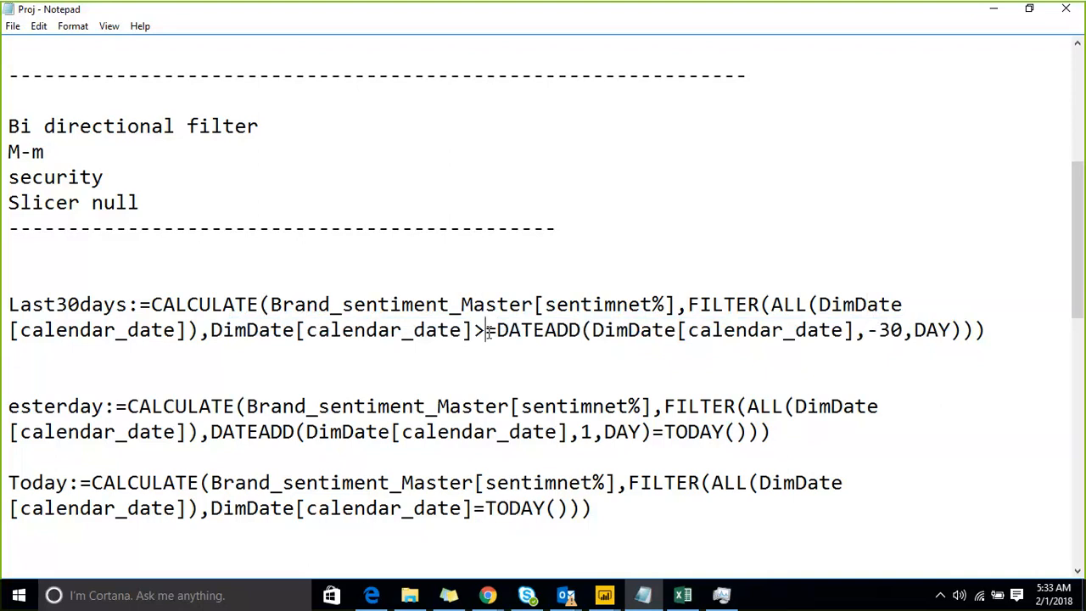
pyautogui.moveTo(509, 331); pyautogui.dragTo(782, 329)
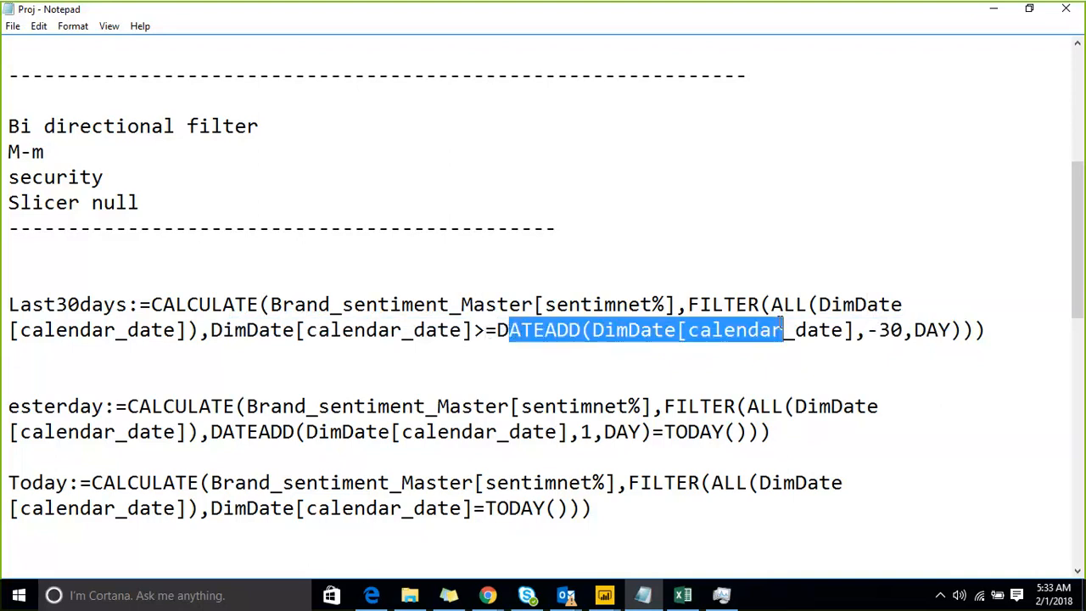
pyautogui.click(442, 358)
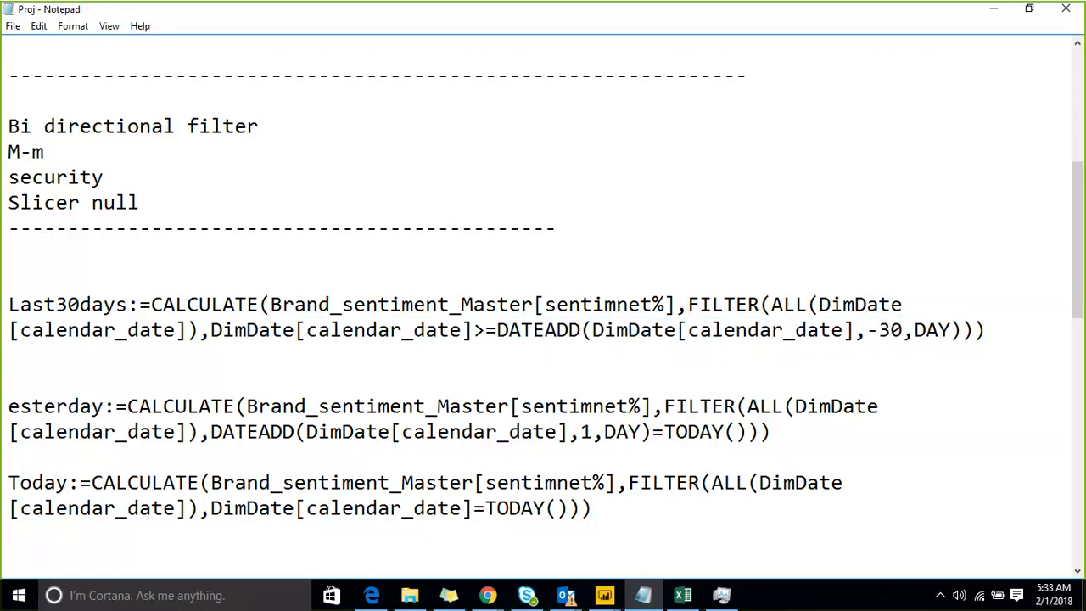
# Switch back to Power BI Desktop, add the closing parenthesis for FILTER at the end of Table 2's formula and commit it.
pyautogui.click(980, 15)
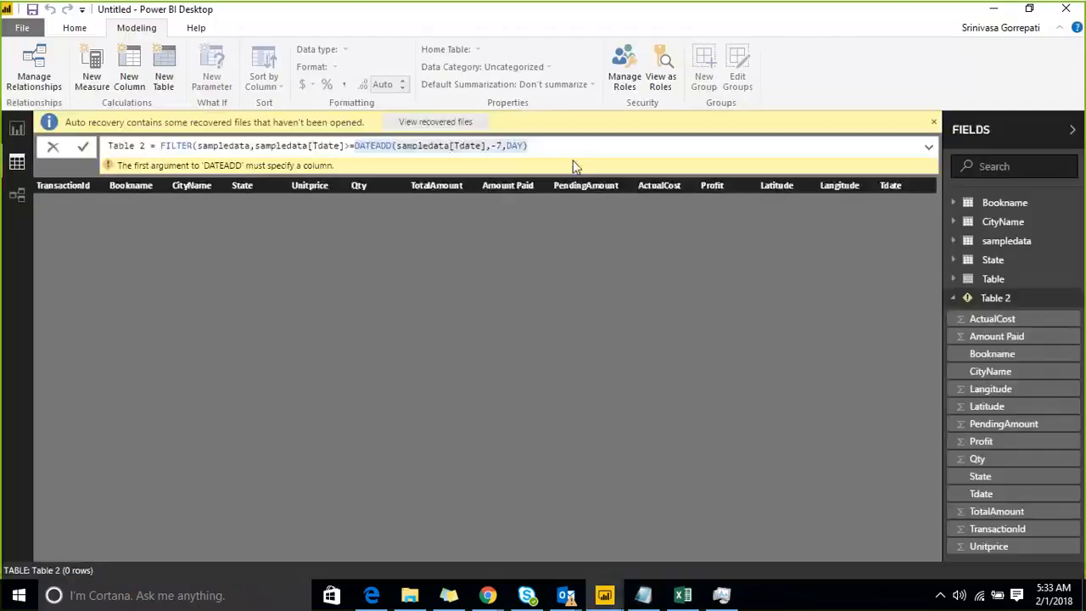
pyautogui.click(486, 146)
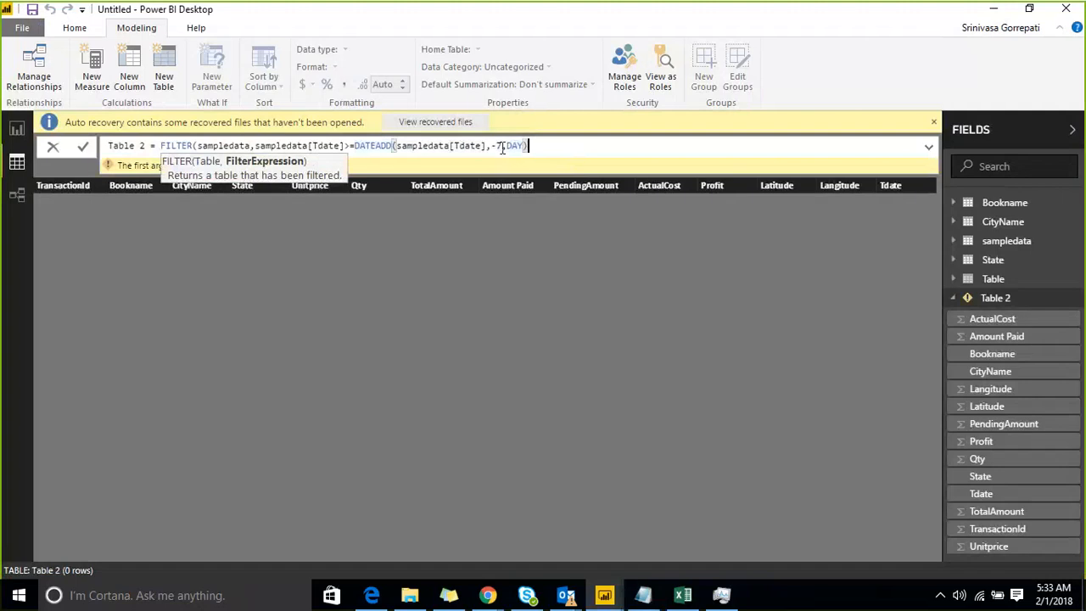
pyautogui.click(501, 149)
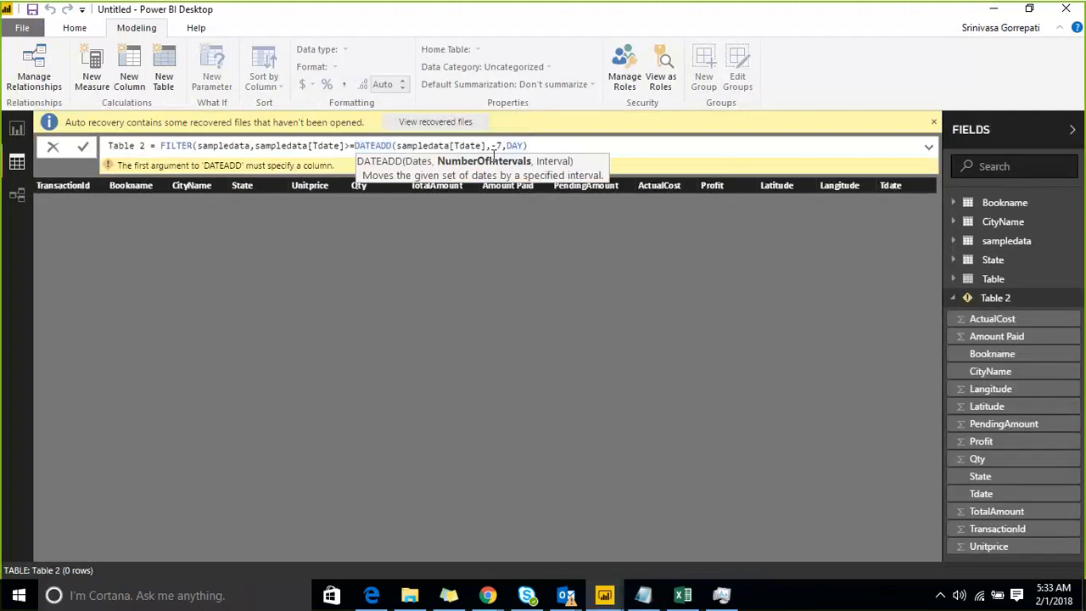
pyautogui.press('Left')
pyautogui.press('Left')
pyautogui.press('Left')
pyautogui.press('Left')
pyautogui.press('Left')
pyautogui.press('Left')
pyautogui.press('Left')
pyautogui.press('Left')
pyautogui.press('Left')
pyautogui.press('Left')
pyautogui.press('Left')
pyautogui.press('Left')
pyautogui.press('Left')
pyautogui.press('Left')
pyautogui.press('Left')
pyautogui.press('Left')
pyautogui.press('Left')
pyautogui.press('Left')
pyautogui.press('Left')
pyautogui.press('Left')
pyautogui.press('Left')
pyautogui.press('Left')
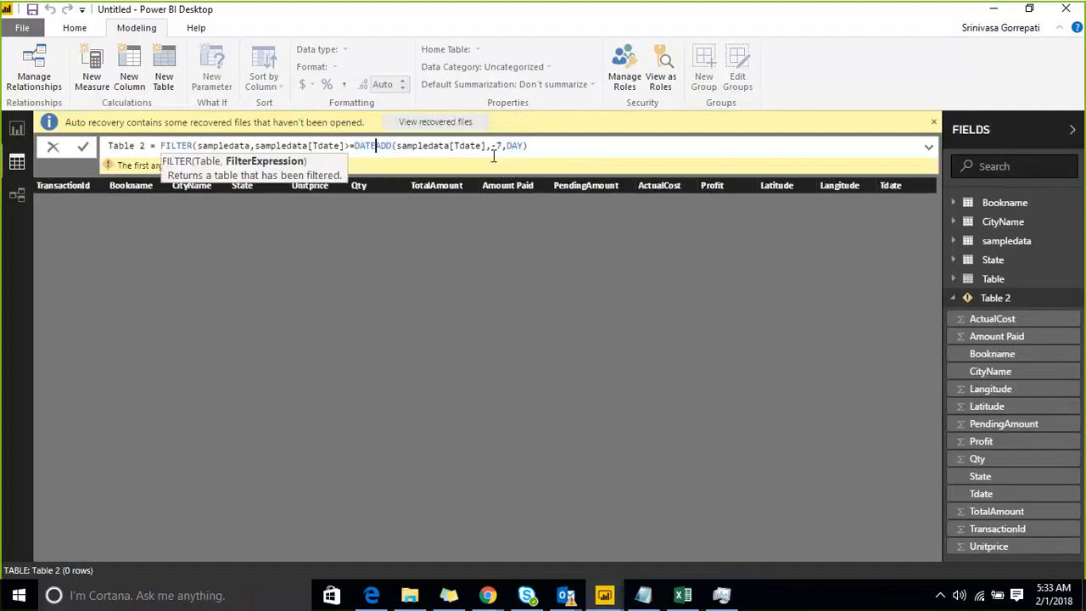
pyautogui.press('Right')
pyautogui.press('Right')
pyautogui.press('Right')
pyautogui.press('Right')
pyautogui.press('Right')
pyautogui.press('Right')
pyautogui.press('Right')
pyautogui.press('Right')
pyautogui.press('Right')
pyautogui.press('Right')
pyautogui.press('Right')
pyautogui.press('Right')
pyautogui.press('Right')
pyautogui.press('Right')
pyautogui.press('Right')
pyautogui.press('Right')
pyautogui.press('Right')
pyautogui.press('Right')
pyautogui.press('Right')
pyautogui.press('Right')
pyautogui.write(')')
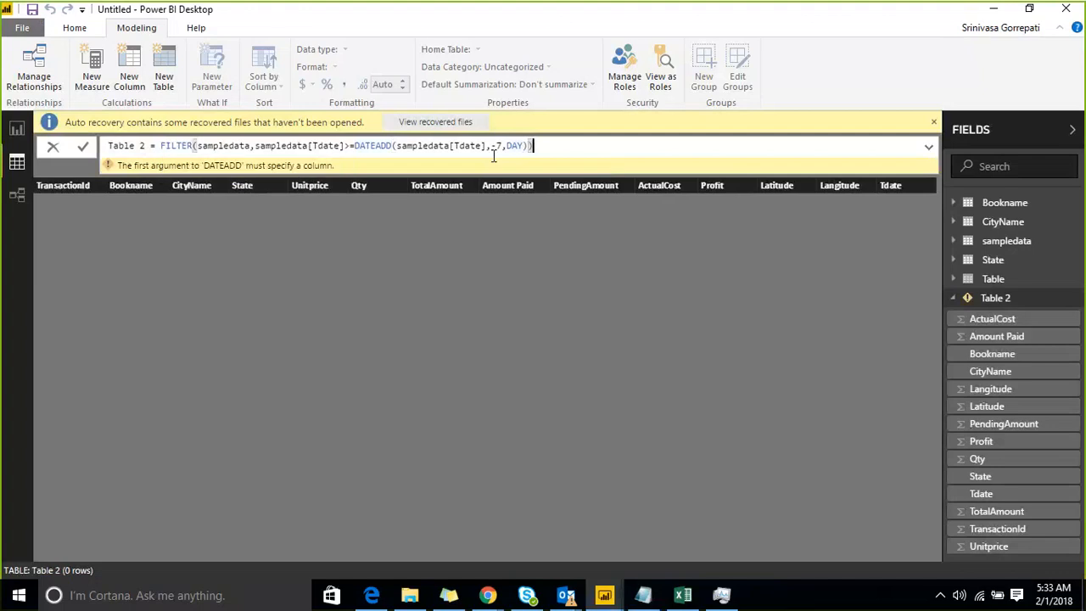
pyautogui.press('Return')
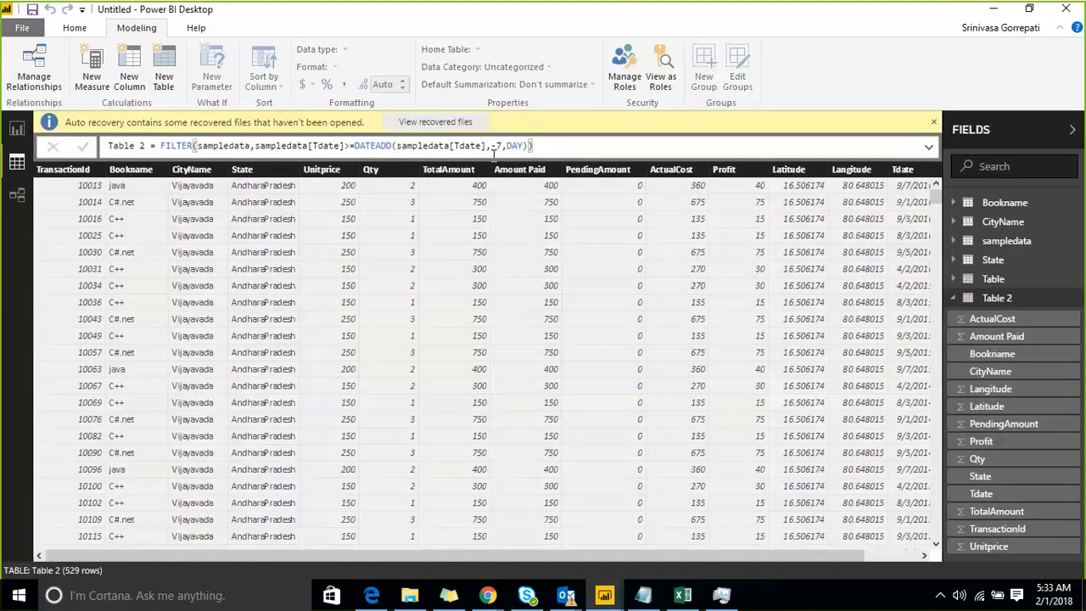
# Examine the dates in Table 2's Tdate column further down the rows.
pyautogui.click(910, 207)
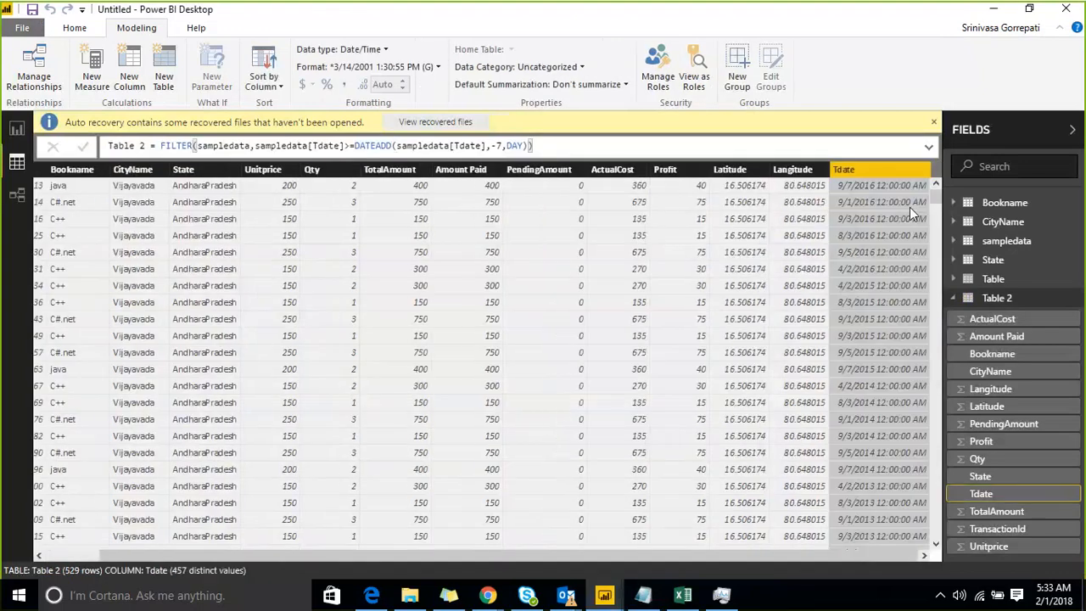
pyautogui.scroll(-10, 909, 239)
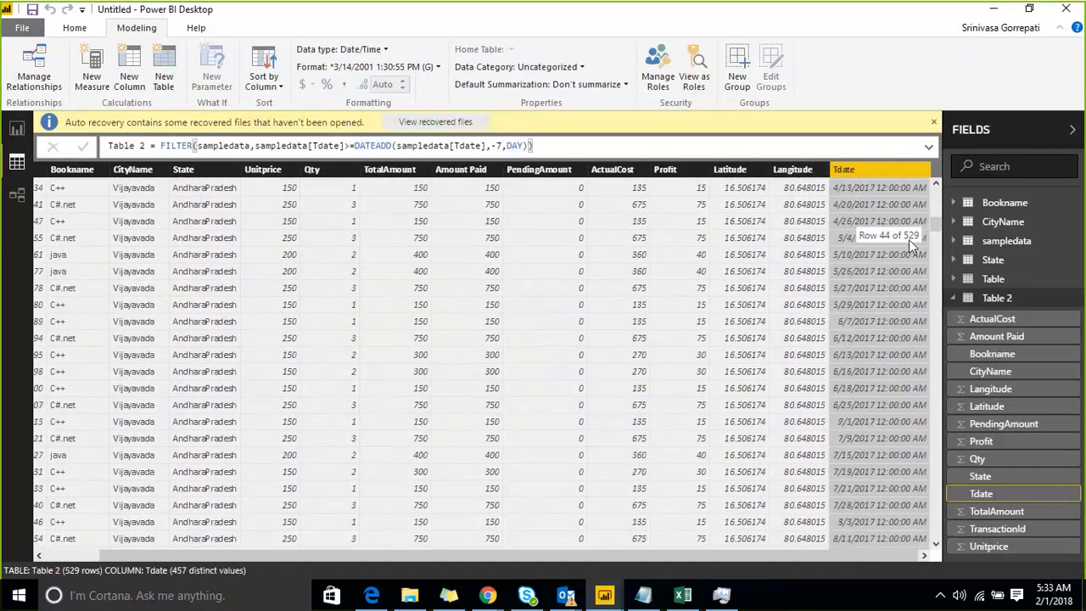
pyautogui.scroll(-2, 909, 243)
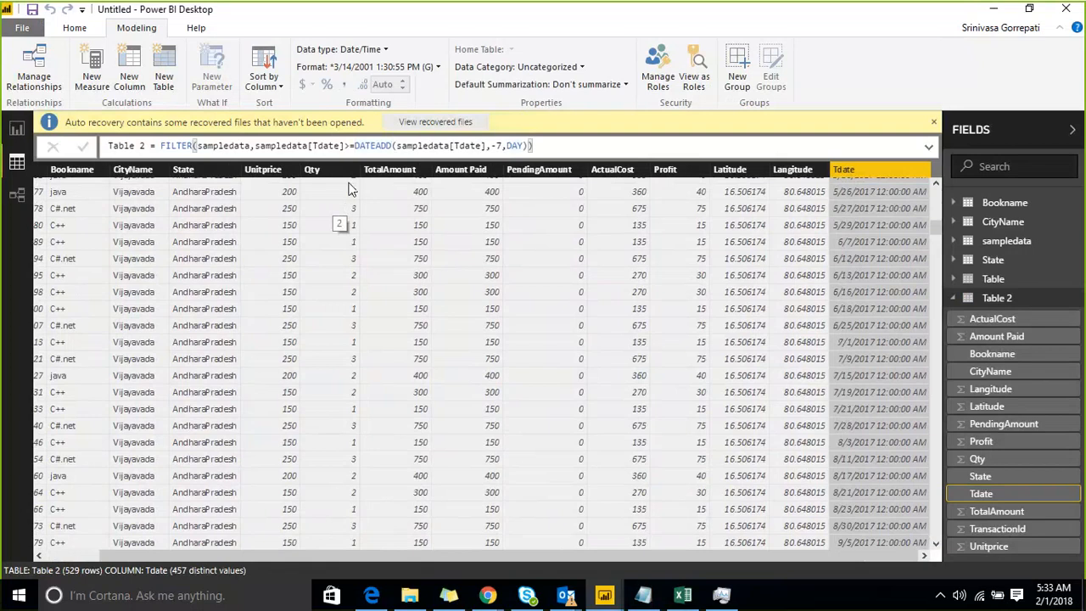
# Examine the DATEADD(sampledata[Tdate],-7,DAY) expression in Table 2's formula, selecting its text.
pyautogui.click(533, 146)
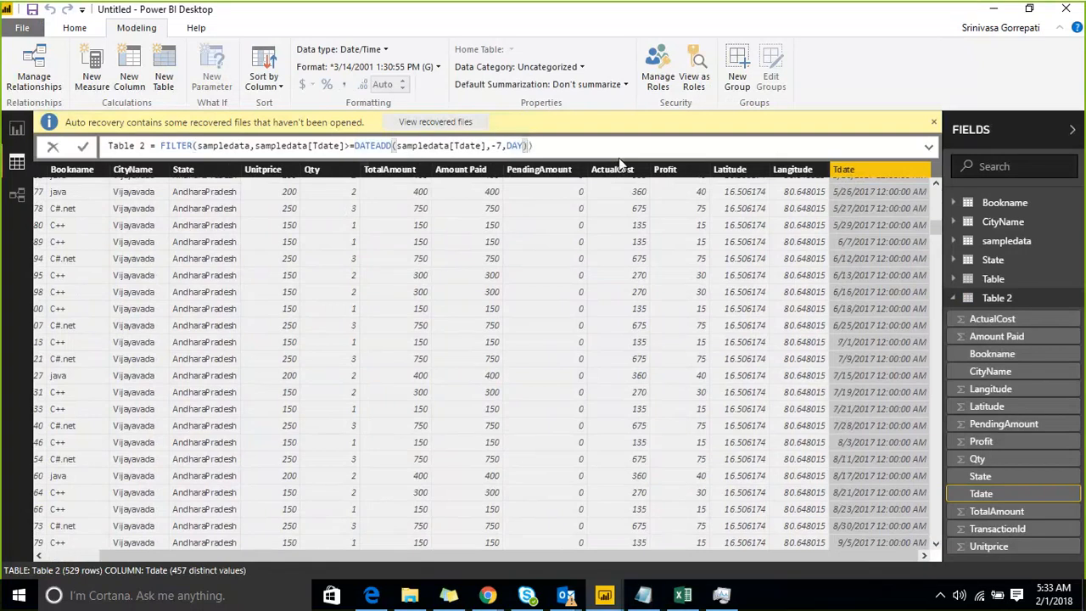
pyautogui.press('Left')
pyautogui.press('Left')
pyautogui.press('Left')
pyautogui.press('Left')
pyautogui.press('Left')
pyautogui.press('Left')
pyautogui.press('Left')
pyautogui.press('Left')
pyautogui.press('Left')
pyautogui.press('Left')
pyautogui.press('Left')
pyautogui.press('Left')
pyautogui.press('Left')
pyautogui.press('Left')
pyautogui.press('Left')
pyautogui.press('Left')
pyautogui.press('Left')
pyautogui.press('Left')
pyautogui.press('Left')
pyautogui.press('Left')
pyautogui.press('Left')
pyautogui.press('Right')
pyautogui.press('Right')
pyautogui.press('Right')
pyautogui.press('Right')
pyautogui.press('Right')
pyautogui.press('Right')
pyautogui.press('Right')
pyautogui.press('Right')
pyautogui.press('Right')
pyautogui.press('Right')
pyautogui.press('Right')
pyautogui.press('Right')
pyautogui.hotkey('shift', 'Right')
pyautogui.hotkey('shift', 'Right')
pyautogui.hotkey('shift', 'Right')
pyautogui.hotkey('shift', 'Right')
pyautogui.hotkey('shift', 'Right')
pyautogui.hotkey('shift', 'Right')
pyautogui.hotkey('shift', 'Right')
pyautogui.hotkey('shift', 'Right')
pyautogui.hotkey('shift', 'Right')
pyautogui.hotkey('shift', 'Right')
pyautogui.hotkey('shift', 'Right')
pyautogui.hotkey('shift', 'Right')
pyautogui.hotkey('shift', 'Right')
pyautogui.hotkey('shift', 'Right')
pyautogui.hotkey('shift', 'Right')
pyautogui.hotkey('shift', 'Right')
pyautogui.hotkey('shift', 'Right')
pyautogui.hotkey('shift', 'Right')
pyautogui.hotkey('shift', 'Right')
pyautogui.hotkey('shift', 'Right')
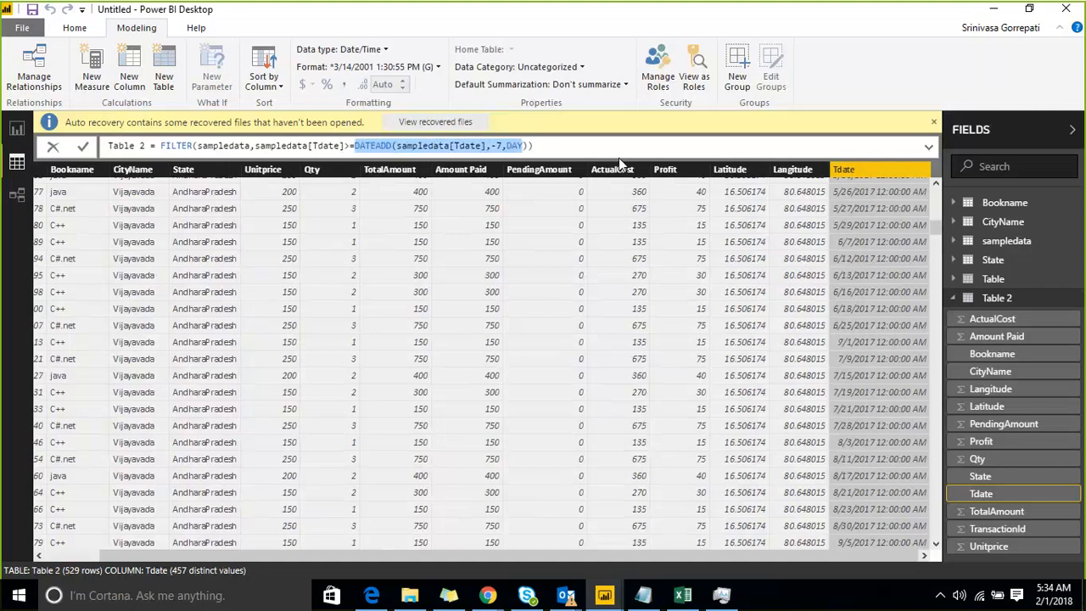
pyautogui.press('Left')
pyautogui.press('Left')
pyautogui.press('Left')
pyautogui.press('Left')
pyautogui.press('Left')
pyautogui.press('Left')
pyautogui.press('Left')
pyautogui.press('Left')
pyautogui.press('Left')
pyautogui.press('Left')
pyautogui.press('Left')
pyautogui.press('Left')
pyautogui.press('Left')
pyautogui.press('Left')
pyautogui.press('Left')
pyautogui.press('Left')
pyautogui.press('Left')
pyautogui.press('Left')
pyautogui.press('Left')
pyautogui.press('Left')
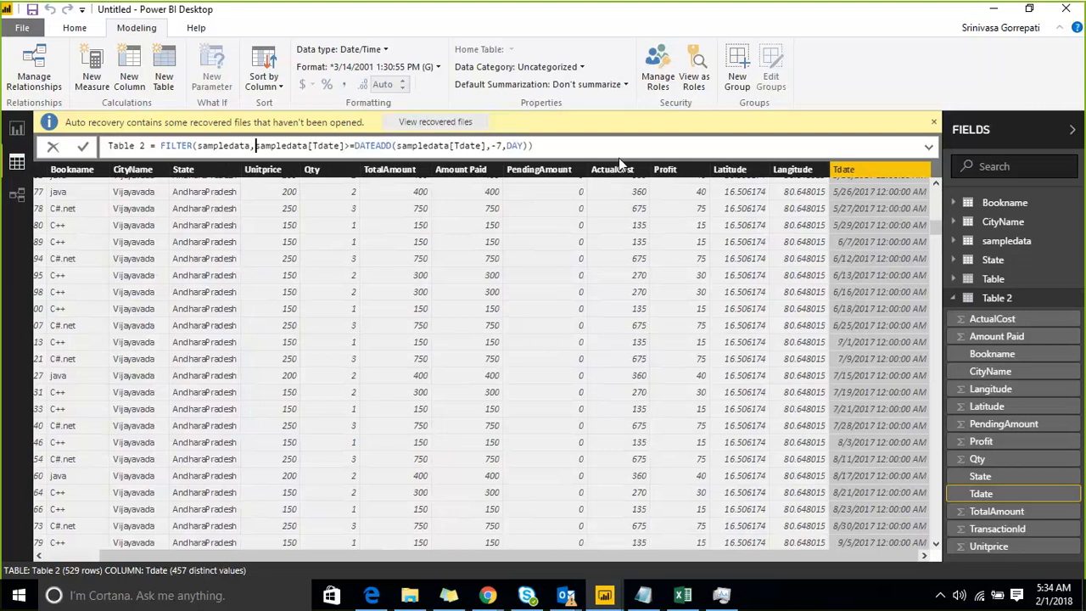
pyautogui.write('AND')
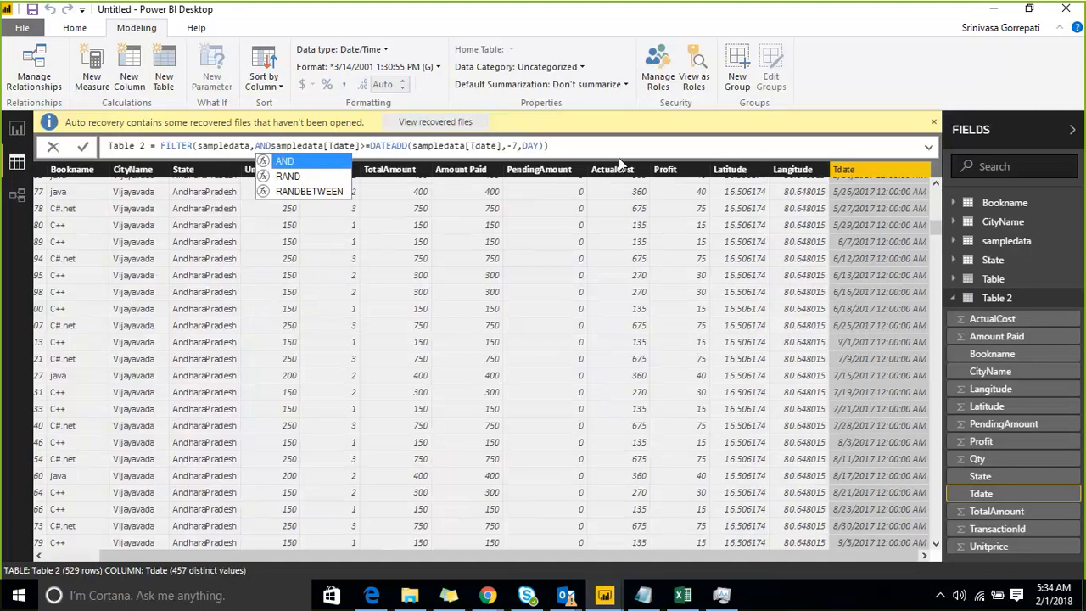
pyautogui.press('BackSpace')
pyautogui.press('BackSpace')
pyautogui.press('BackSpace')
pyautogui.press('BackSpace')
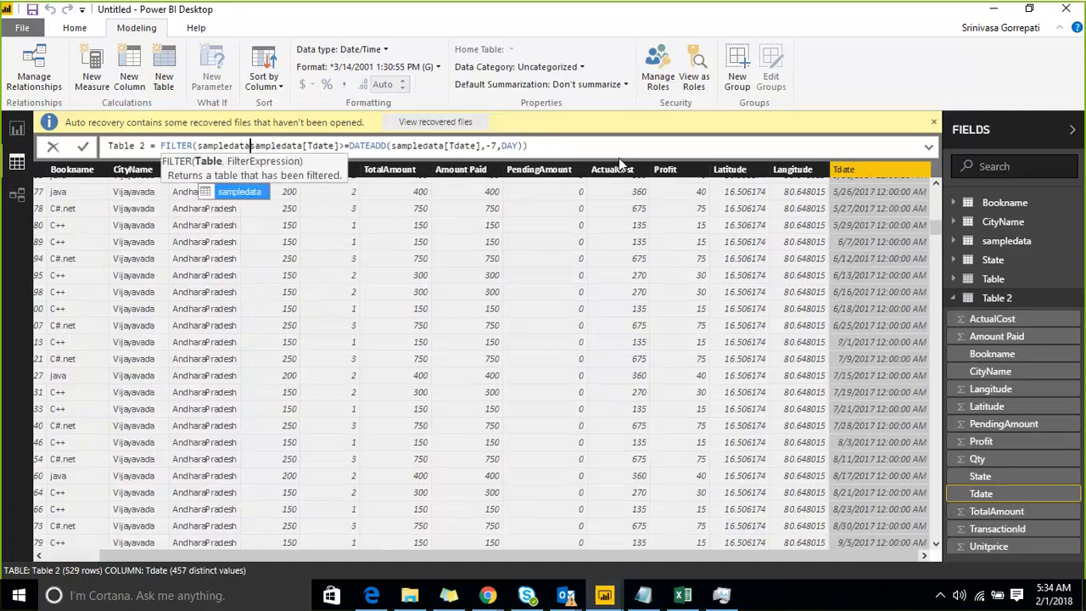
pyautogui.write(',')
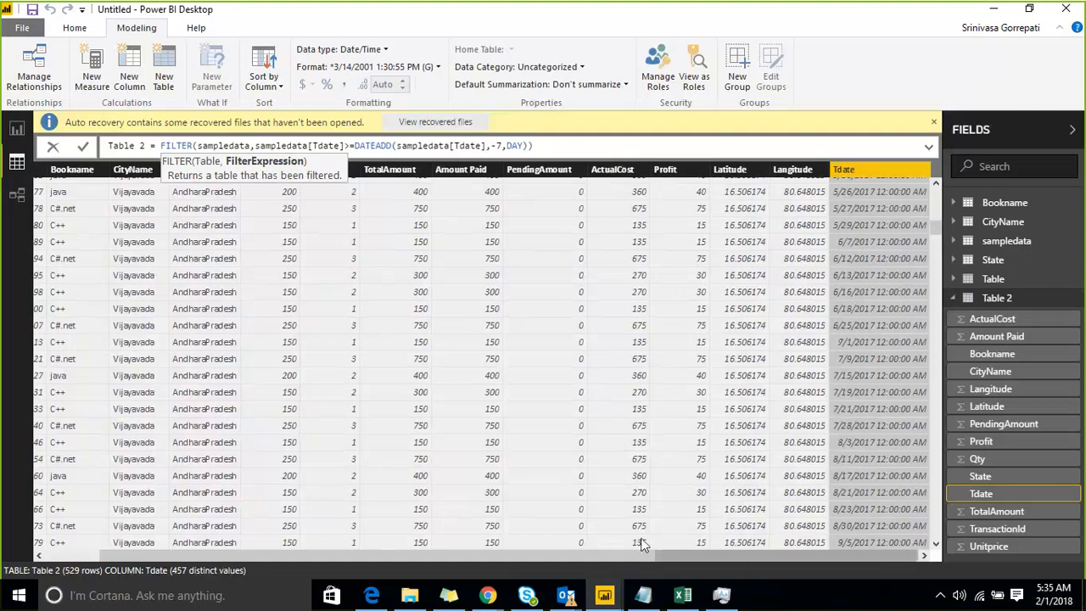
# Switch to the Proj notes in Notepad, highlight the whole Last30days formula for review, and return to Power BI Desktop.
pyautogui.click(645, 603)
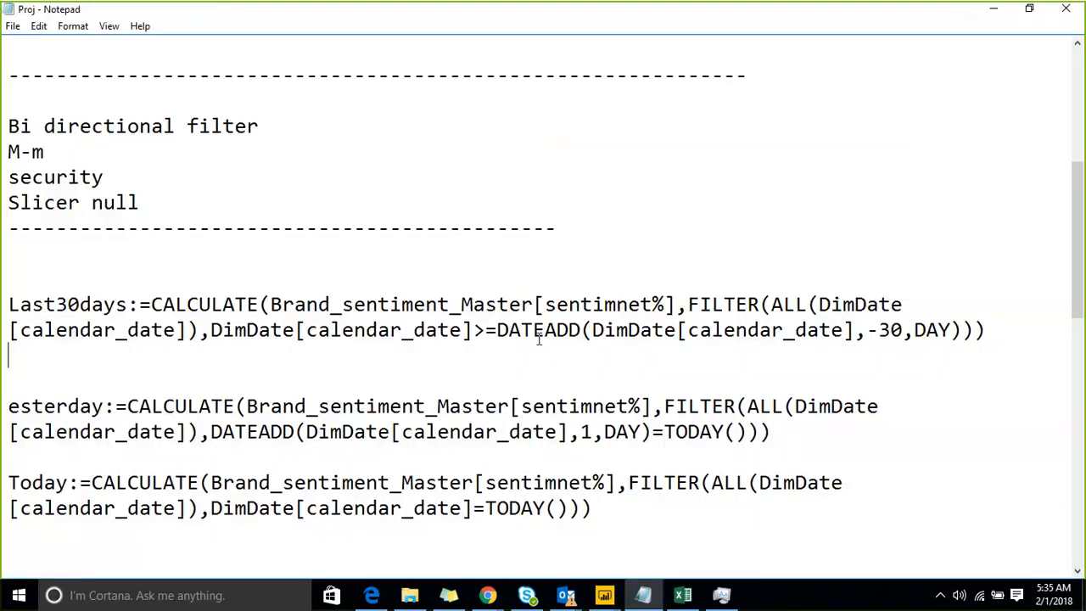
pyautogui.click(533, 330)
pyautogui.moveTo(241, 351); pyautogui.dragTo(7, 304)
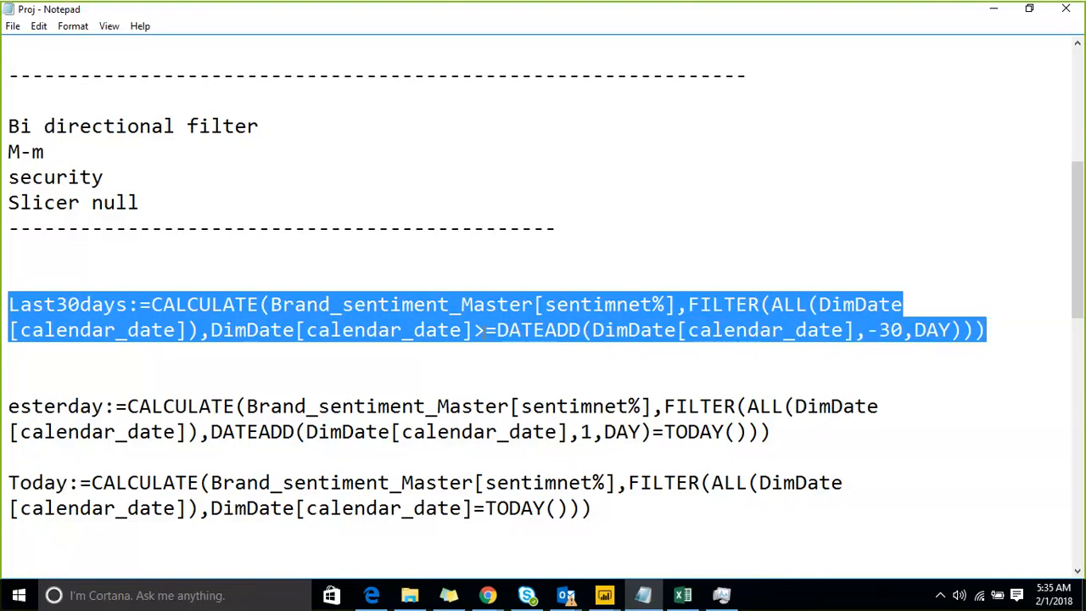
pyautogui.click(988, 12)
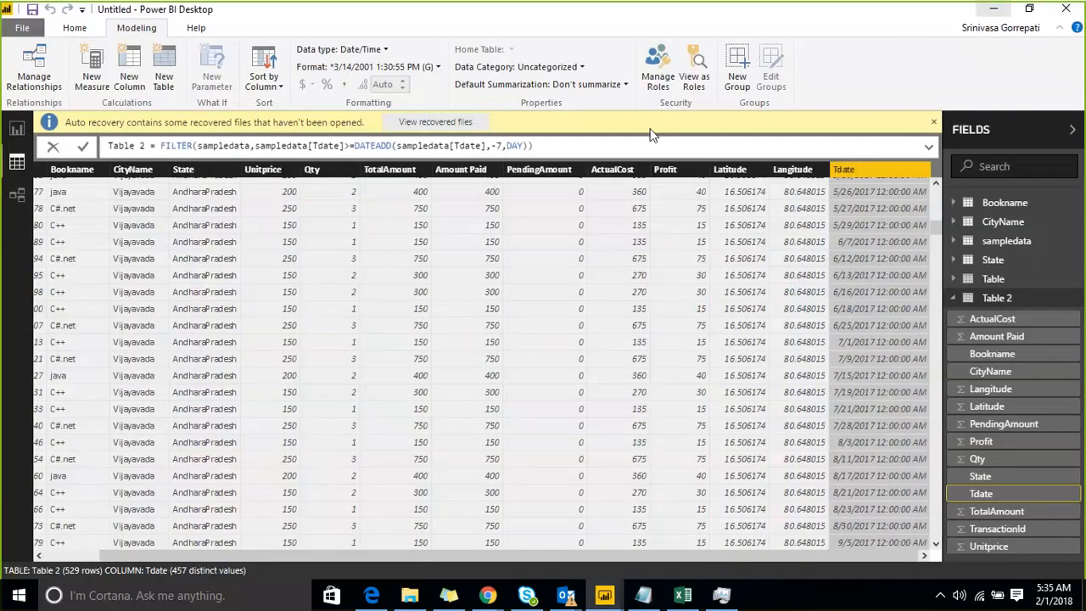
# Examine the table argument and the filter expression of FILTER in Table 2's formula.
pyautogui.click(356, 145)
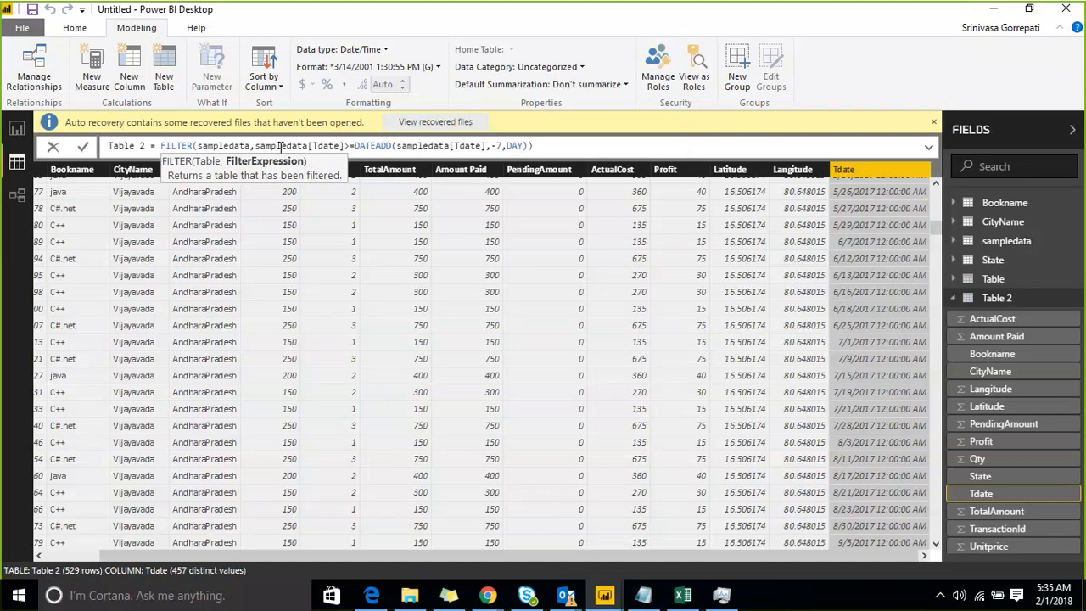
pyautogui.click(280, 146)
pyautogui.press('Left')
pyautogui.press('Left')
pyautogui.press('Left')
pyautogui.press('Left')
pyautogui.press('Left')
pyautogui.press('Right')
pyautogui.press('Right')
pyautogui.press('Right')
pyautogui.press('Right')
pyautogui.press('Right')
pyautogui.press('Right')
pyautogui.press('Right')
pyautogui.press('Right')
pyautogui.press('Right')
pyautogui.press('Right')
pyautogui.press('Right')
pyautogui.press('Right')
pyautogui.press('Right')
pyautogui.press('Right')
pyautogui.press('Right')
pyautogui.press('Right')
pyautogui.press('Right')
pyautogui.press('Right')
pyautogui.press('Right')
pyautogui.hotkey('ctrl', 'Left')
pyautogui.hotkey('ctrl', 'Left')
pyautogui.hotkey('ctrl', 'Left')
pyautogui.press('Left')
pyautogui.press('Left')
pyautogui.press('Left')
pyautogui.press('Left')
pyautogui.press('Left')
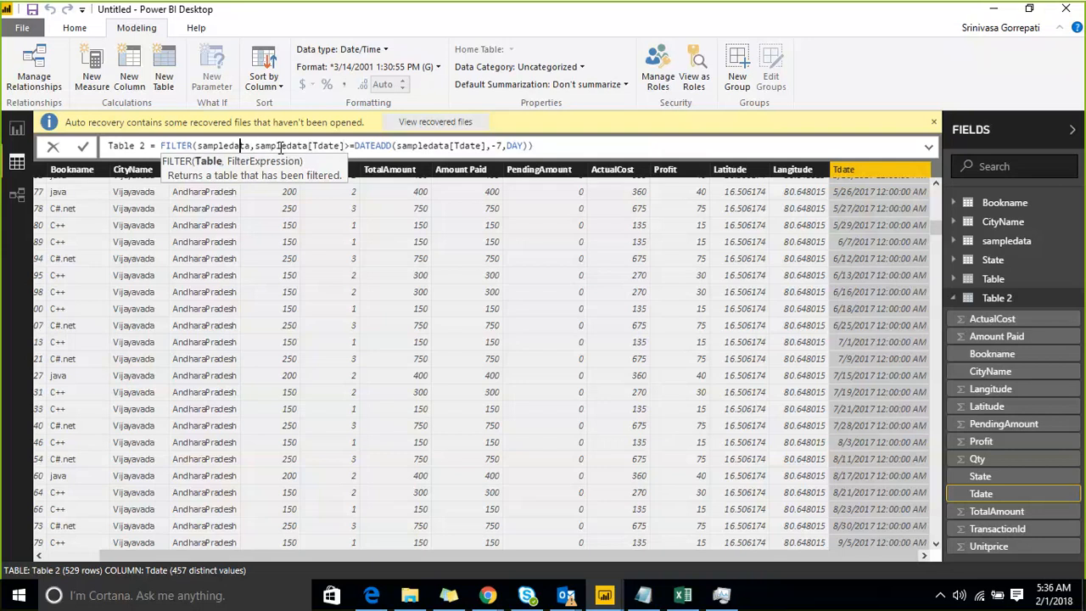
pyautogui.press('Left')
pyautogui.press('Left')
pyautogui.press('Left')
pyautogui.press('Left')
pyautogui.press('Left')
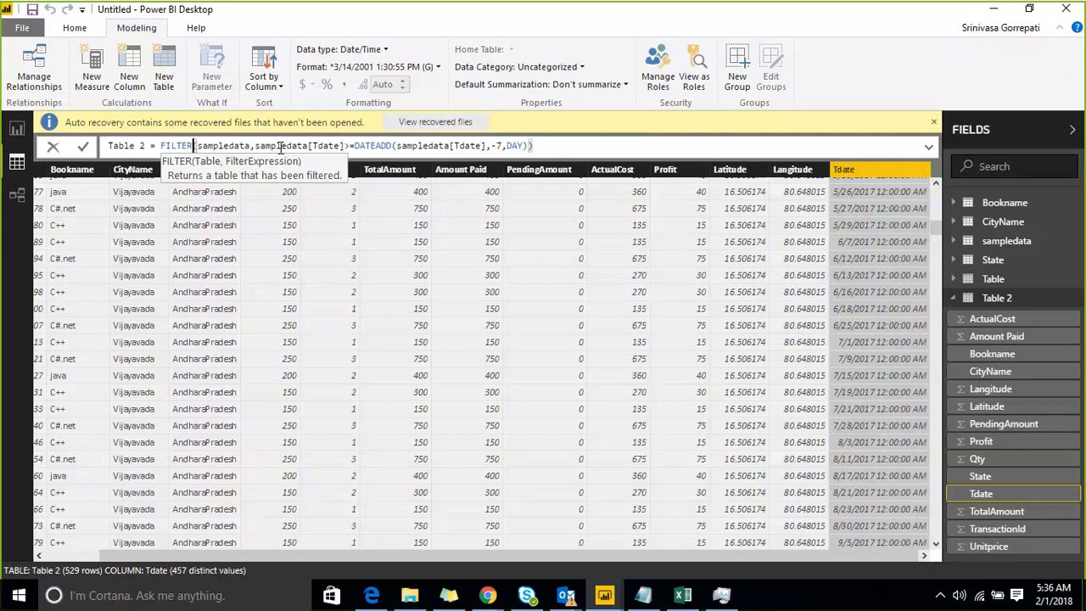
pyautogui.press('Right')
pyautogui.press('Right')
pyautogui.press('Right')
pyautogui.press('Right')
pyautogui.press('Right')
pyautogui.press('Right')
pyautogui.press('Right')
pyautogui.press('Right')
pyautogui.press('Right')
pyautogui.press('Right')
pyautogui.press('Right')
pyautogui.press('Right')
pyautogui.press('Right')
pyautogui.press('Right')
pyautogui.press('Right')
pyautogui.press('Right')
pyautogui.press('Right')
pyautogui.press('Right')
pyautogui.press('Right')
pyautogui.press('Right')
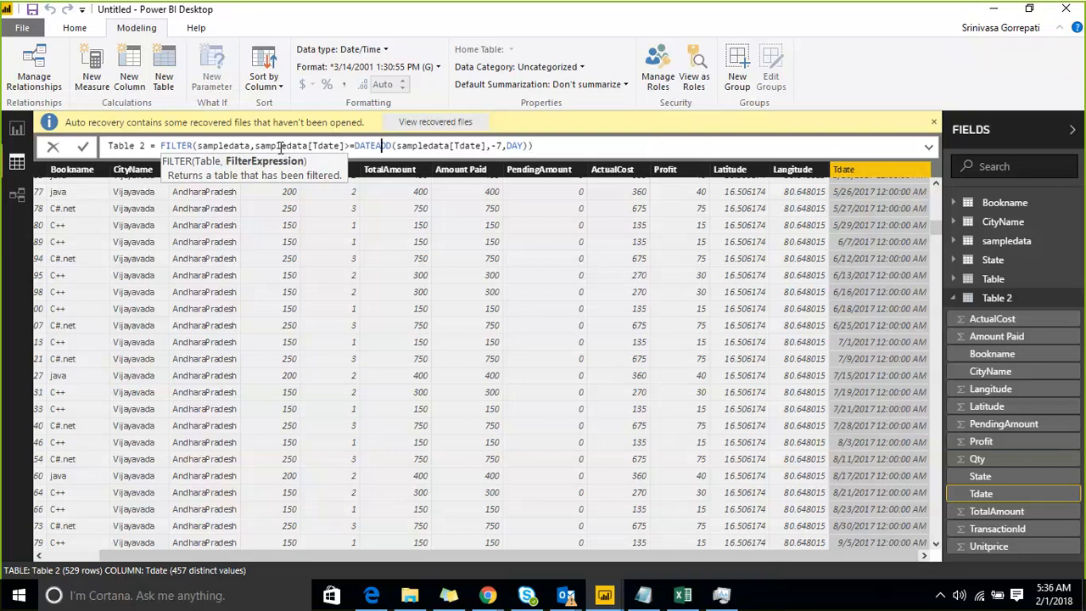
# Change the Tdate comparison in Table 2's FILTER condition to a plain equals sign.
pyautogui.press('Left')
pyautogui.press('Left')
pyautogui.press('Left')
pyautogui.press('Left')
pyautogui.press('Left')
pyautogui.press('Left')
pyautogui.press('Delete')
# Delete the DATEADD expression and both closing parentheses after the equals sign in Table 2's formula.
pyautogui.press('Right')
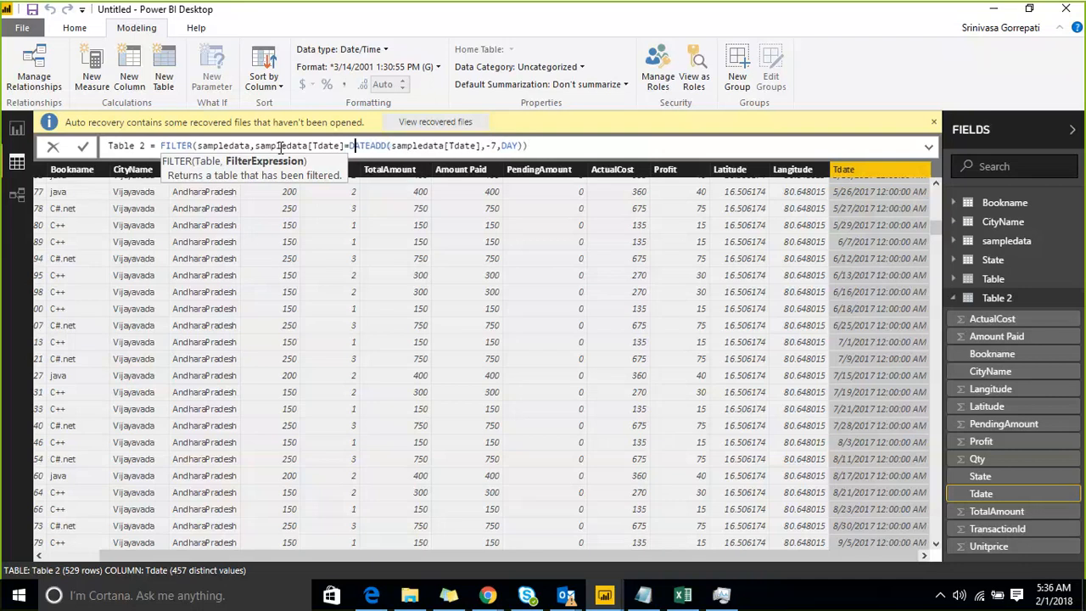
pyautogui.hotkey('shift', 'Right')
pyautogui.hotkey('ctrl', 'shift', 'Right')
pyautogui.hotkey('ctrl', 'shift', 'Right')
pyautogui.hotkey('ctrl', 'shift', 'Right')
pyautogui.hotkey('ctrl', 'shift', 'Right')
pyautogui.hotkey('ctrl', 'shift', 'Right')
pyautogui.hotkey('ctrl', 'shift', 'Right')
pyautogui.hotkey('ctrl', 'shift', 'Right')
pyautogui.hotkey('ctrl', 'shift', 'Right')
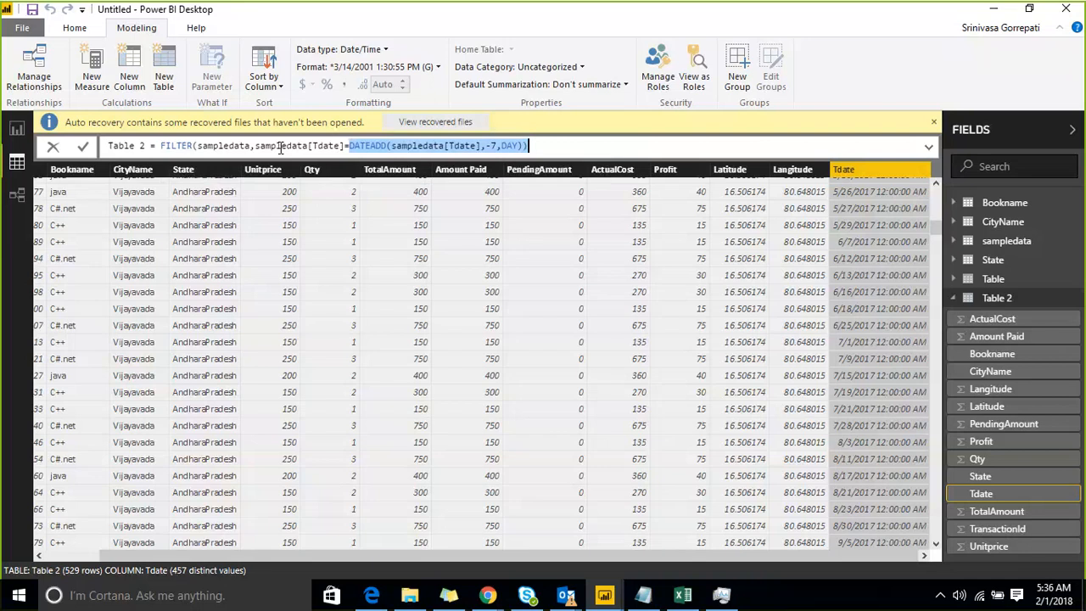
pyautogui.press('BackSpace')
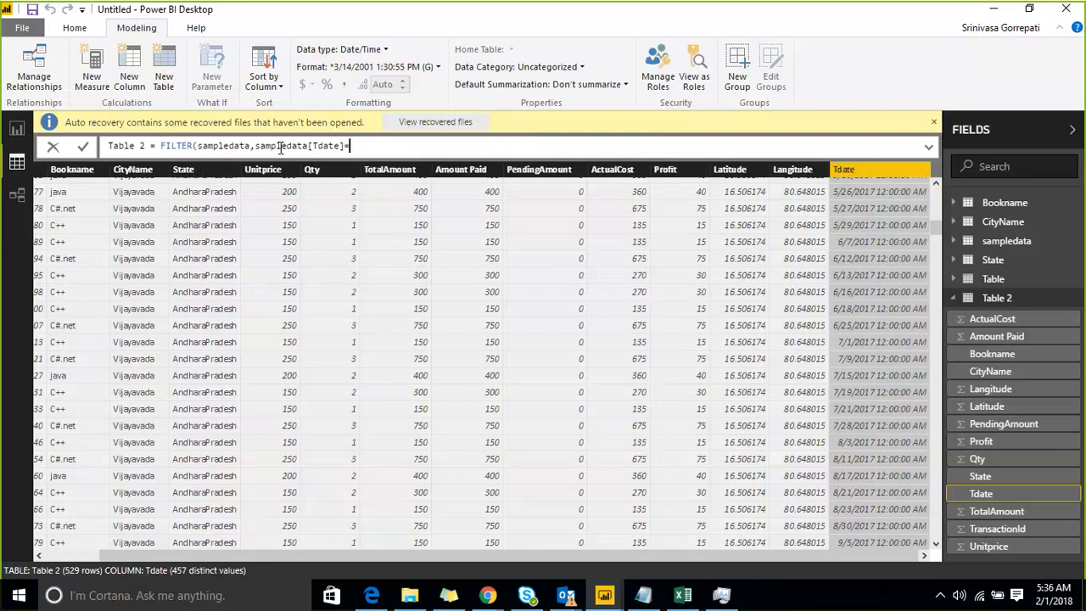
pyautogui.write('values')
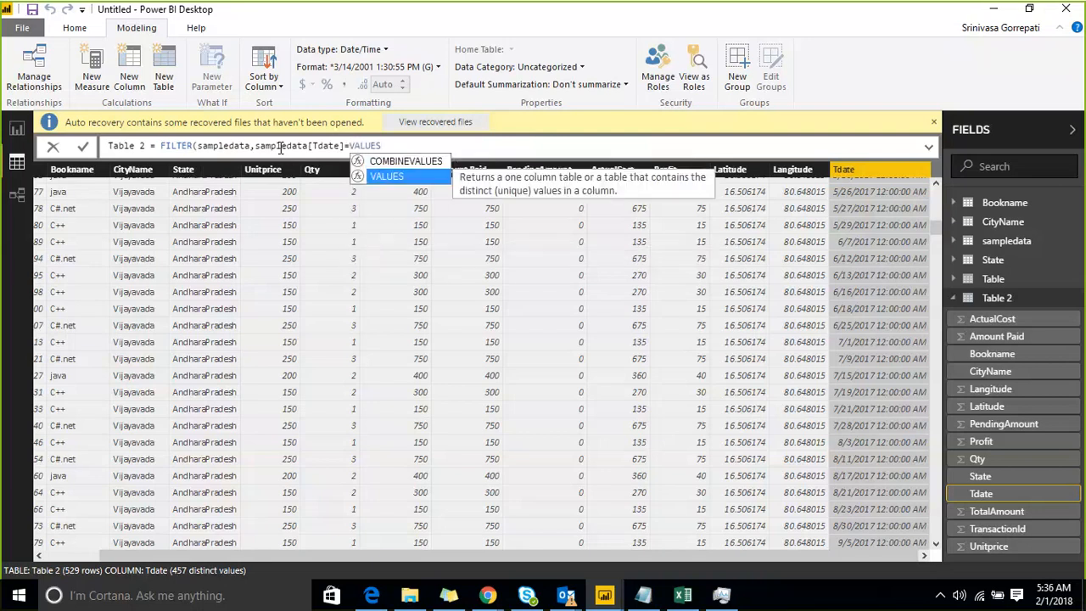
pyautogui.write('(')
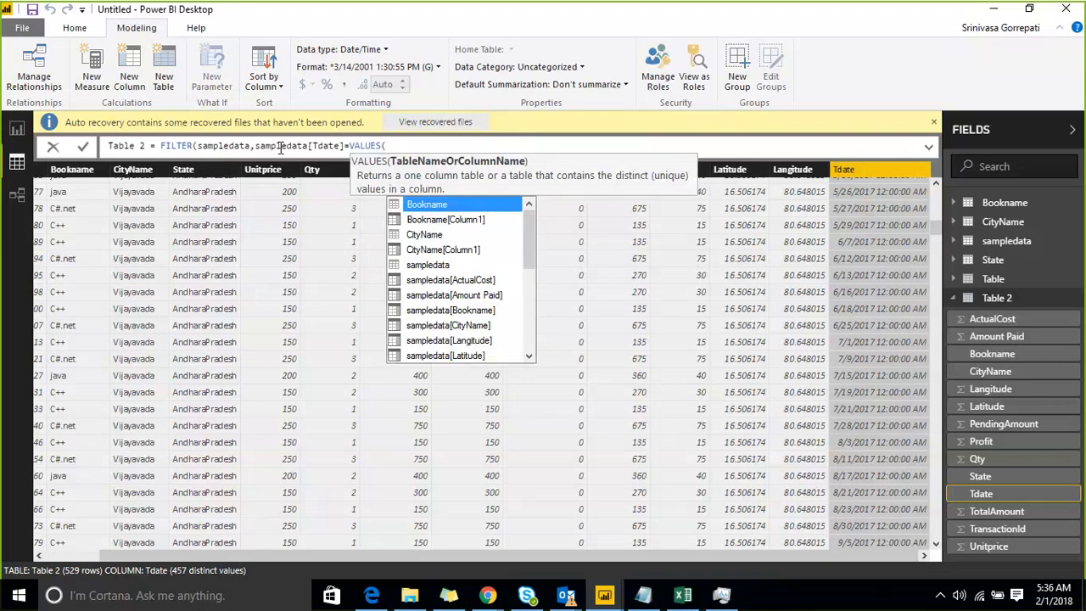
pyautogui.write('FIL')
pyautogui.press('BackSpace')
pyautogui.press('BackSpace')
pyautogui.press('BackSpace')
pyautogui.press('BackSpace')
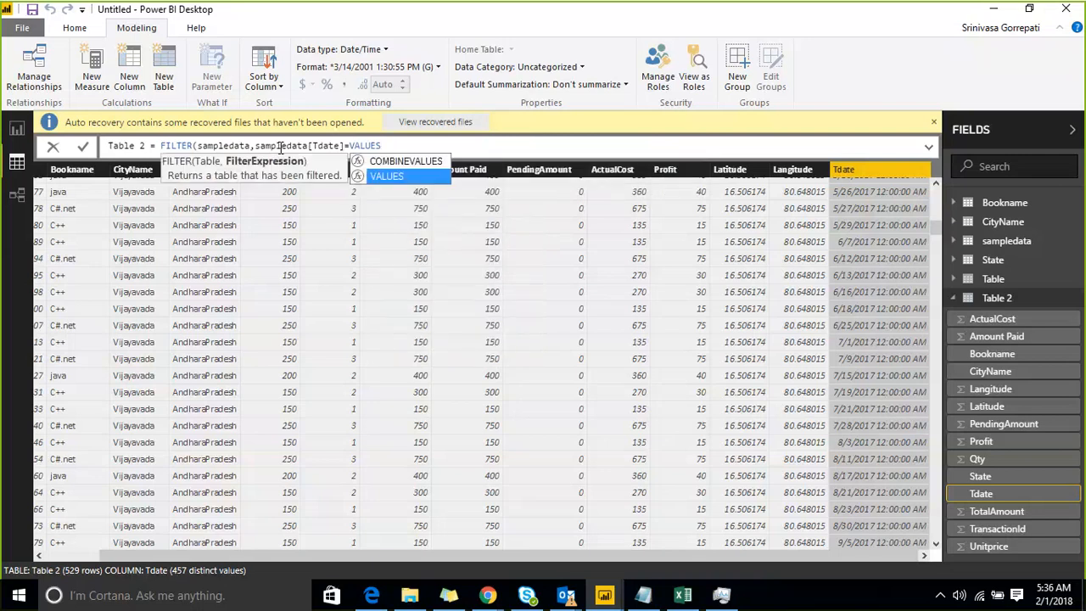
pyautogui.press('BackSpace')
pyautogui.press('BackSpace')
pyautogui.press('BackSpace')
pyautogui.press('BackSpace')
pyautogui.press('BackSpace')
pyautogui.press('BackSpace')
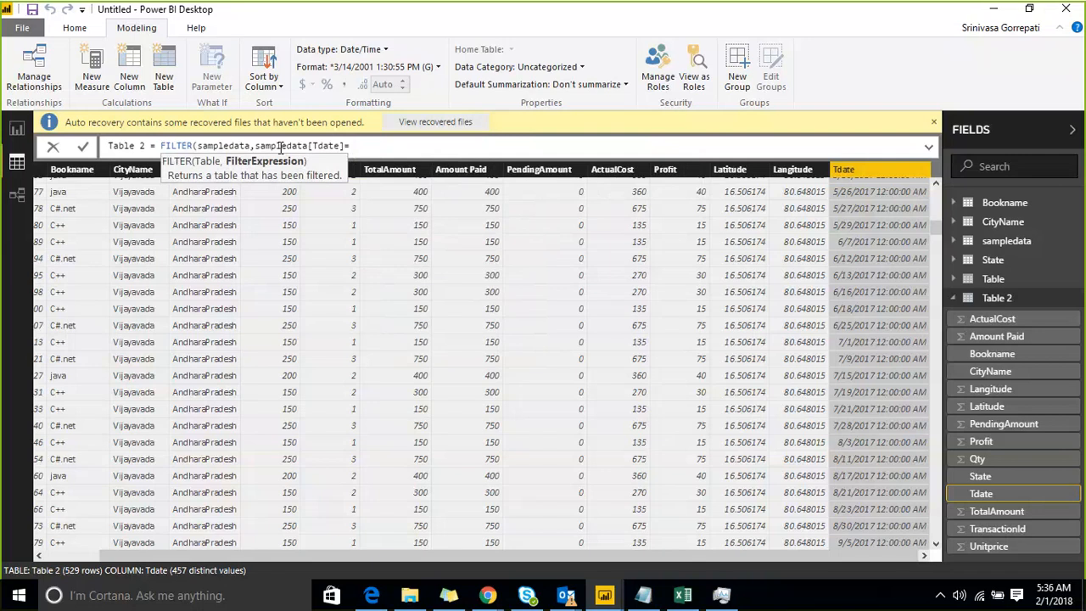
# Remove the sampledata[Tdate]= condition from FILTER, keeping sampledata and the comma after it.
pyautogui.press('BackSpace')
pyautogui.press('BackSpace')
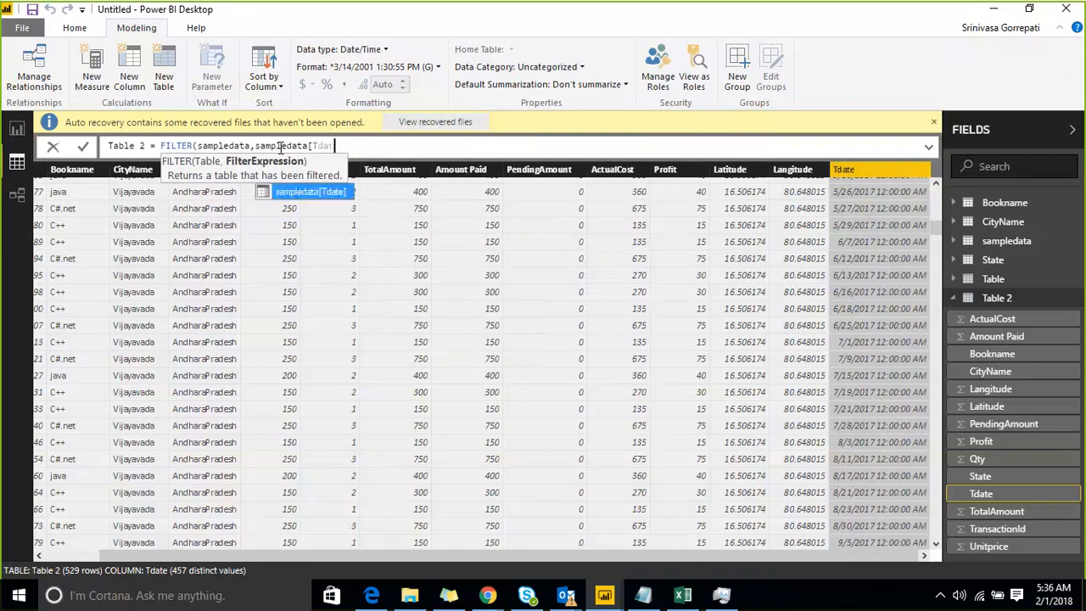
pyautogui.press('BackSpace')
pyautogui.press('BackSpace')
pyautogui.press('BackSpace')
pyautogui.press('BackSpace')
pyautogui.press('BackSpace')
pyautogui.press('BackSpace')
pyautogui.press('BackSpace')
pyautogui.press('BackSpace')
pyautogui.press('BackSpace')
pyautogui.press('BackSpace')
pyautogui.press('BackSpace')
pyautogui.press('BackSpace')
pyautogui.press('BackSpace')
pyautogui.press('BackSpace')
pyautogui.press('BackSpace')
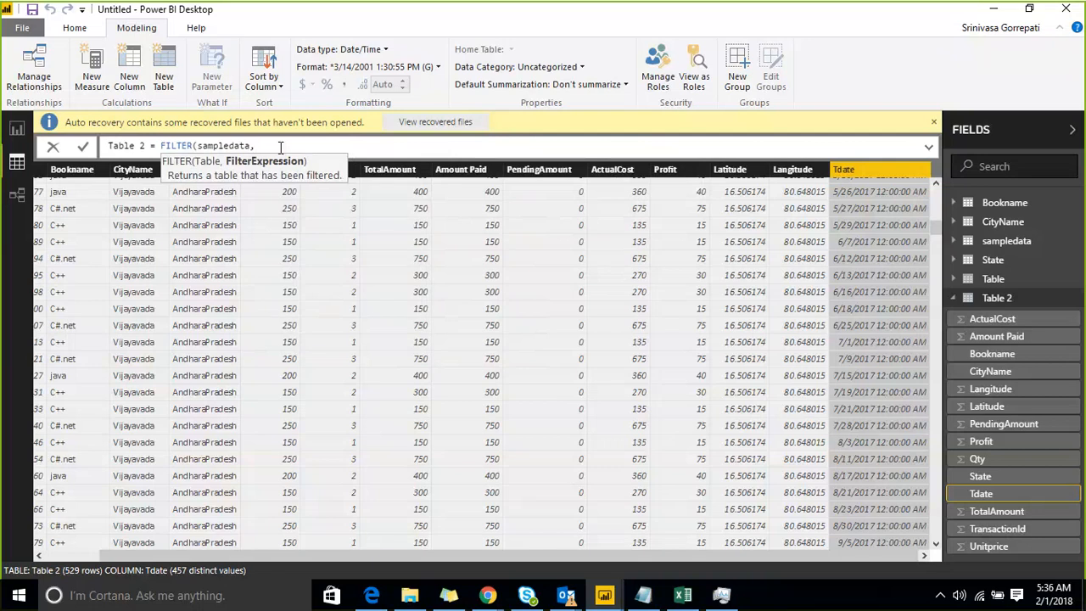
pyautogui.write('sel')
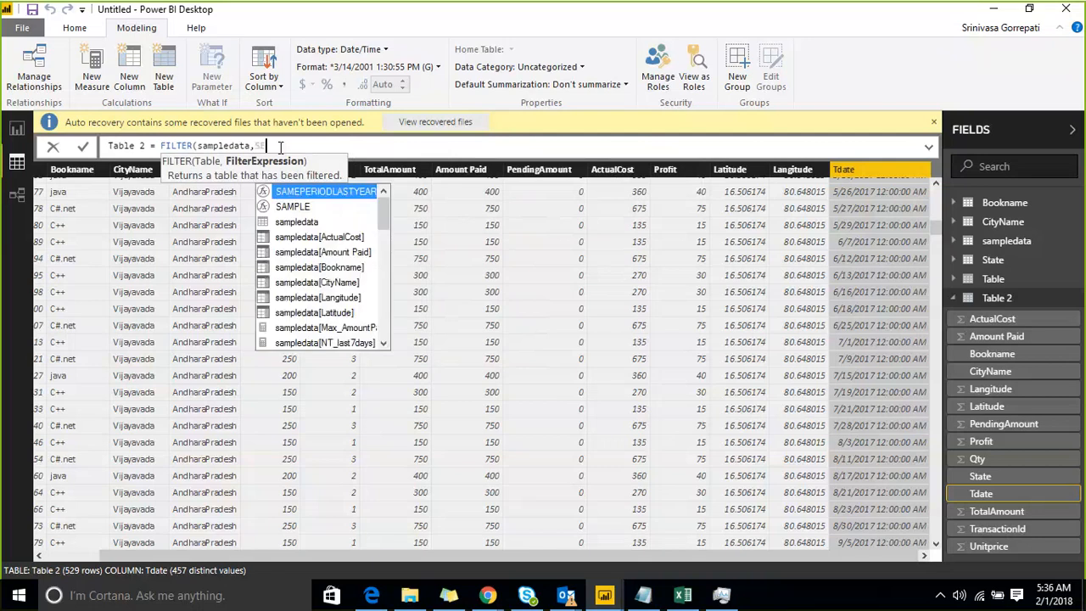
pyautogui.press('BackSpace')
pyautogui.press('BackSpace')
pyautogui.press('BackSpace')
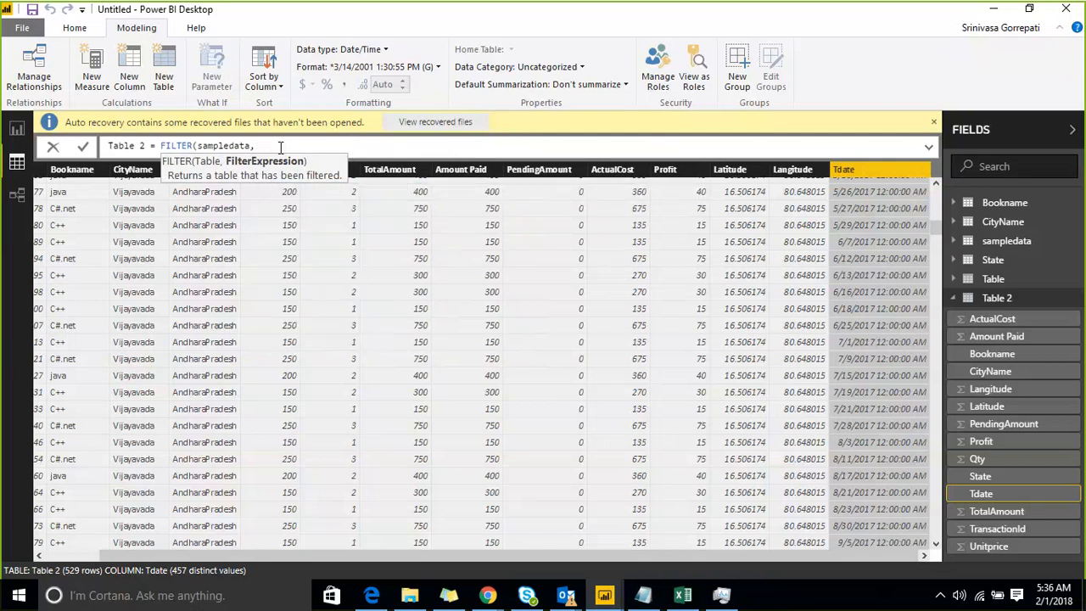
# Enter sampledata[Tdate]>= as FILTER's condition in Table 2's formula and start a DATEADD function after it.
pyautogui.write('t')
pyautogui.press('BackSpace')
pyautogui.write('Tda')
pyautogui.write('<')
pyautogui.write('>')
pyautogui.write('=')
pyautogui.write('DATE')
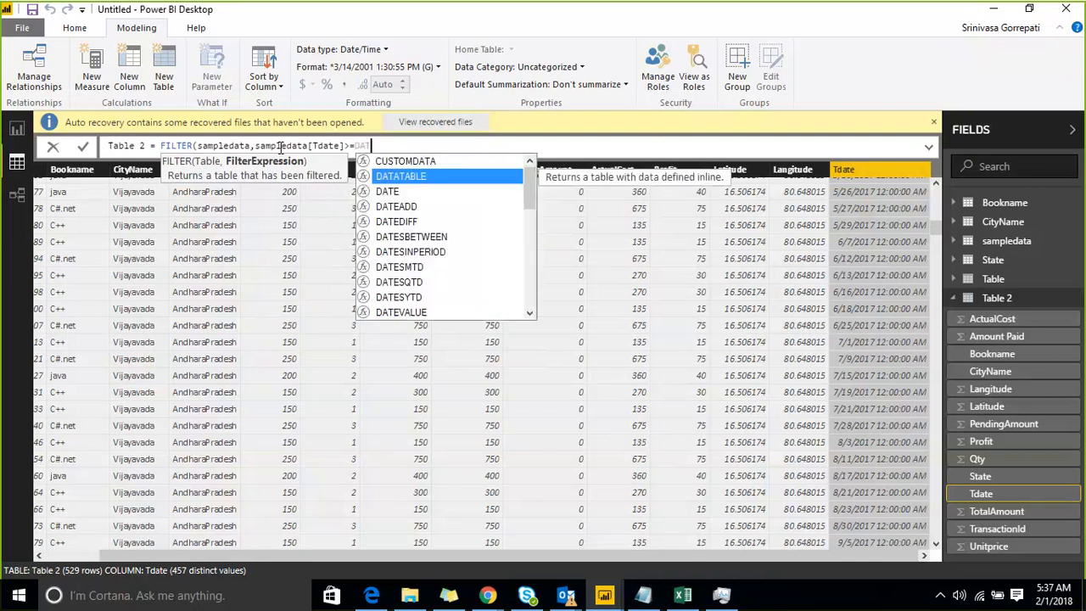
pyautogui.write('(')
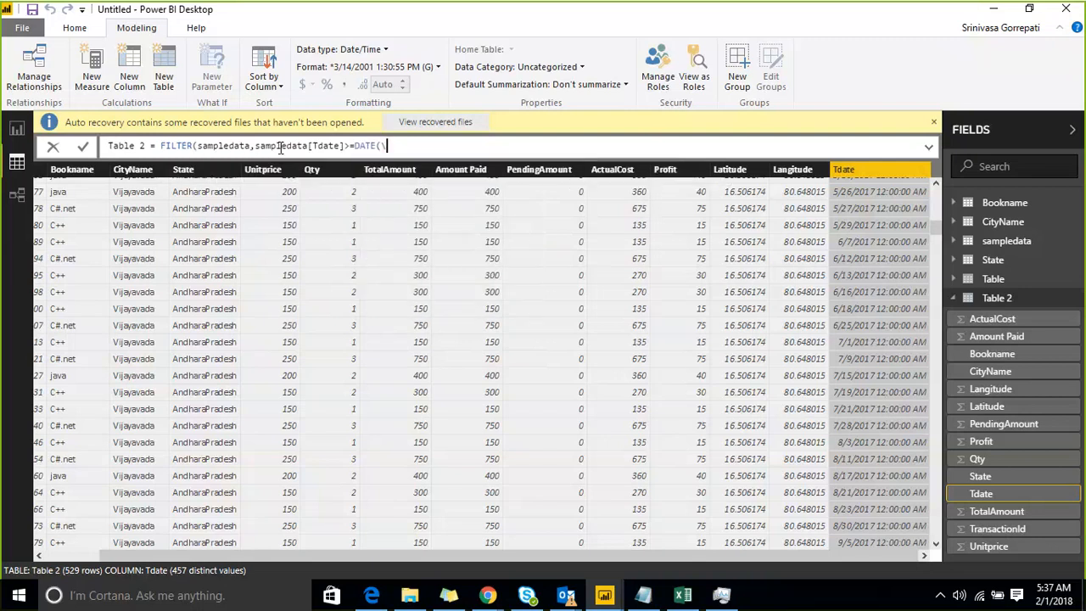
pyautogui.press('BackSpace')
pyautogui.press('Down')
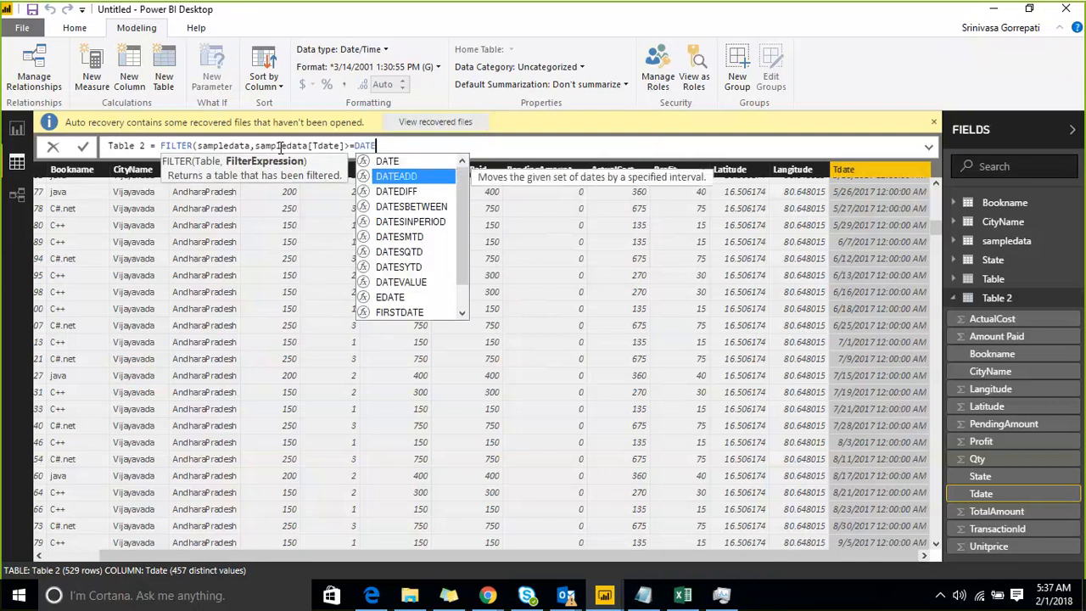
pyautogui.press('Tab')
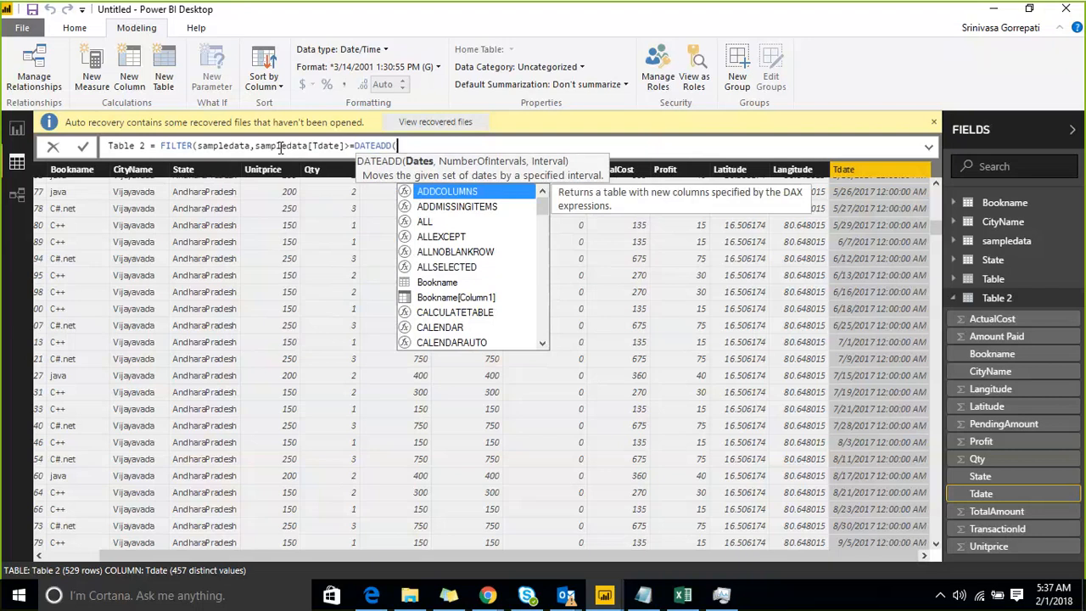
# Give DATEADD the arguments sampledata[Tdate], -7 and DAY, and close its parenthesis.
pyautogui.write('sampledata[Tdate]')
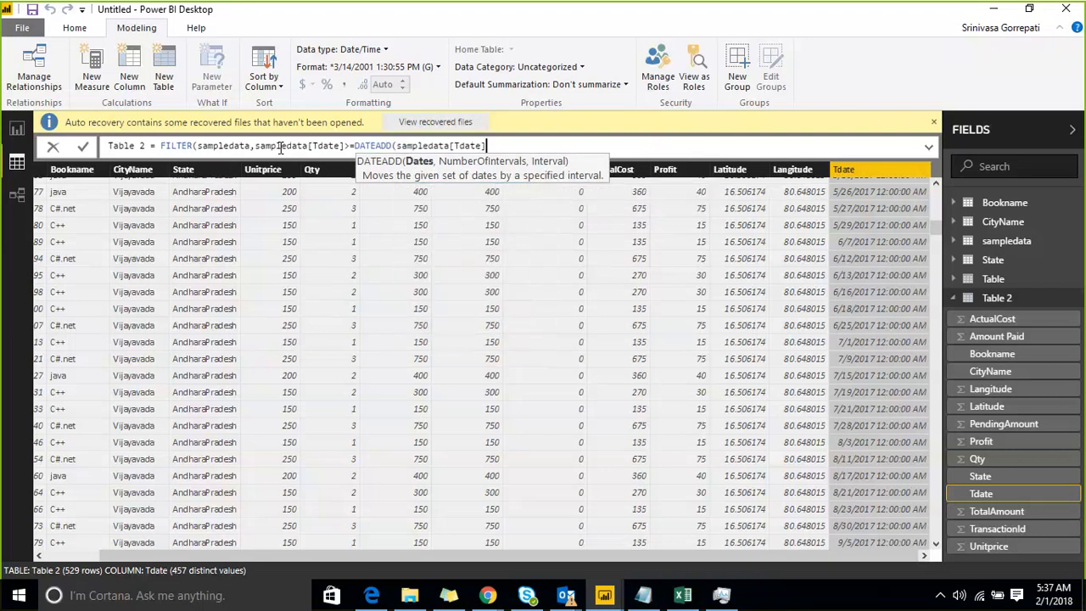
pyautogui.write(',')
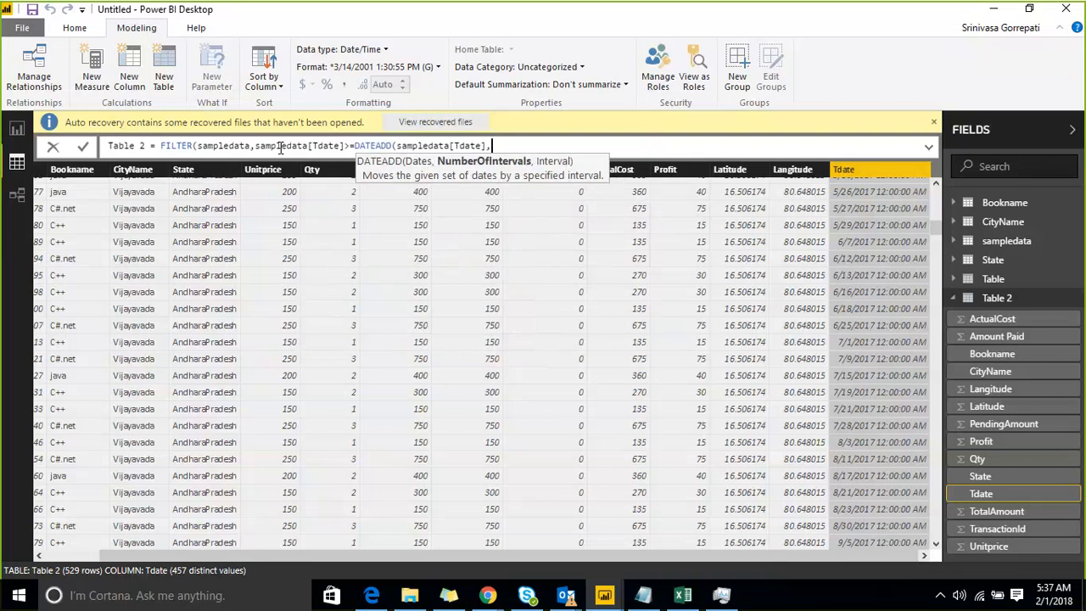
pyautogui.write('-7,')
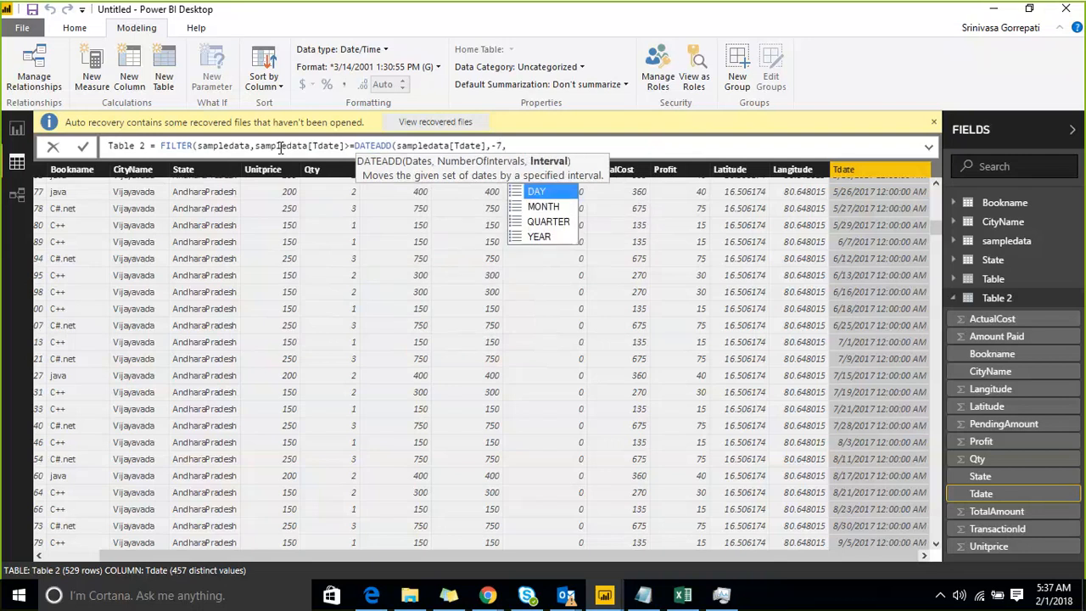
pyautogui.press('Tab')
pyautogui.write(')')
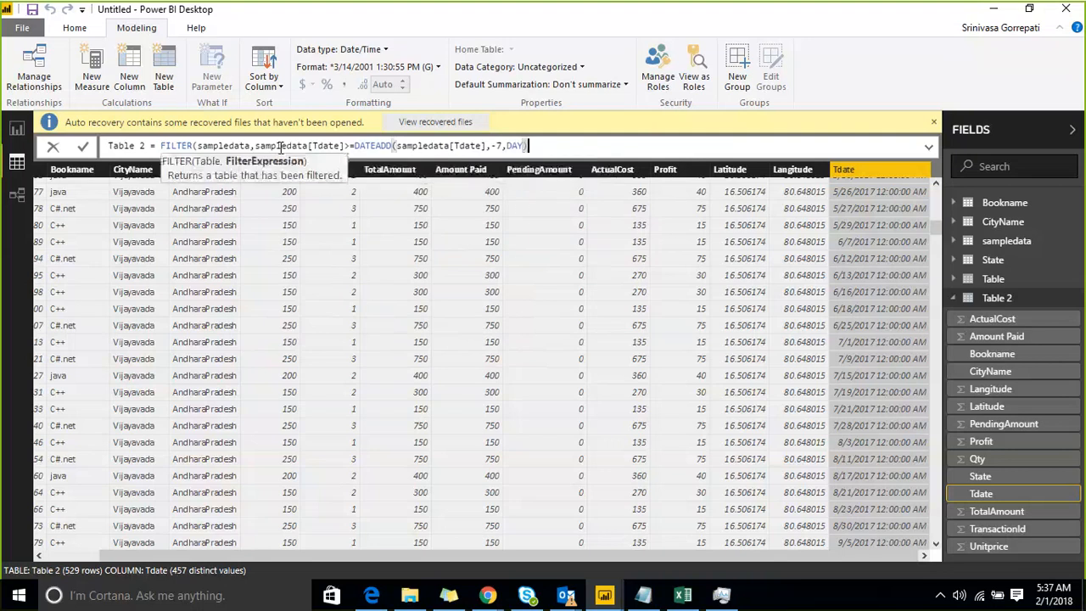
# Close the FILTER function with a final parenthesis and commit Table 2's formula.
pyautogui.press('Left')
pyautogui.press('Left')
pyautogui.press('Left')
pyautogui.press('Left')
pyautogui.press('Left')
pyautogui.press('Left')
pyautogui.press('Left')
pyautogui.press('Left')
pyautogui.press('Left')
pyautogui.press('Left')
pyautogui.press('Left')
pyautogui.press('Left')
pyautogui.press('Left')
pyautogui.press('Left')
pyautogui.press('Left')
pyautogui.press('Left')
pyautogui.press('Left')
pyautogui.press('Left')
pyautogui.press('Left')
pyautogui.press('Left')
pyautogui.press('Left')
pyautogui.press('Left')
pyautogui.press('Left')
pyautogui.press('Left')
pyautogui.press('Left')
pyautogui.press('Left')
pyautogui.press('Left')
pyautogui.press('Left')
pyautogui.press('Left')
pyautogui.press('Left')
pyautogui.press('Left')
pyautogui.press('Left')
pyautogui.press('Left')
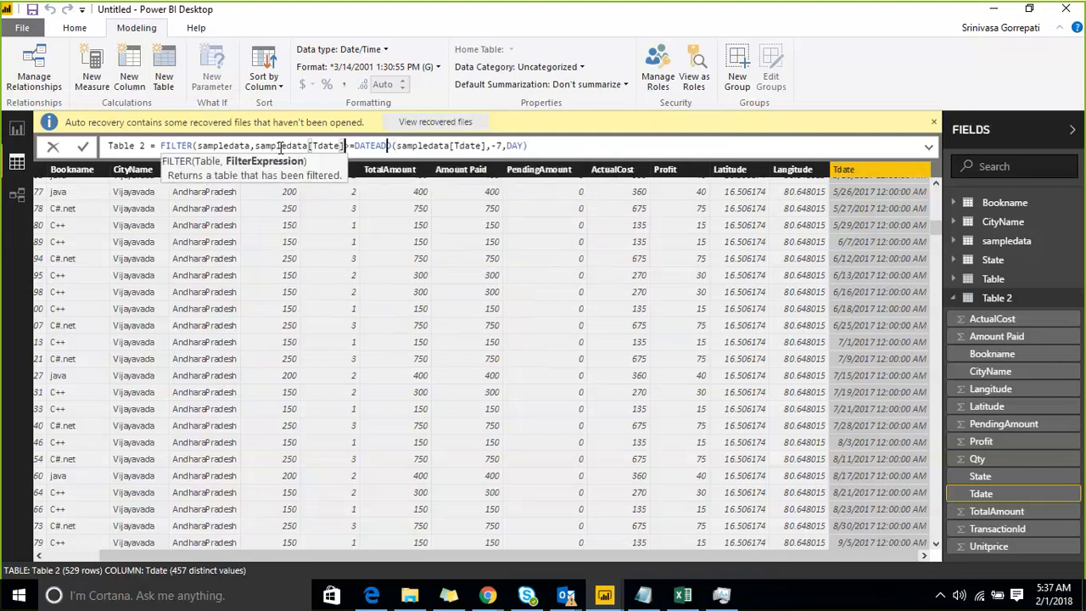
pyautogui.press('Right')
pyautogui.press('Right')
pyautogui.press('Right')
pyautogui.press('Right')
pyautogui.press('Right')
pyautogui.press('Right')
pyautogui.press('Right')
pyautogui.press('Right')
pyautogui.press('Right')
pyautogui.press('Right')
pyautogui.press('Right')
pyautogui.press('Right')
pyautogui.press('Right')
pyautogui.press('Right')
pyautogui.press('Right')
pyautogui.press('Right')
pyautogui.press('Right')
pyautogui.press('Right')
pyautogui.press('Right')
pyautogui.press('Right')
pyautogui.press('Right')
pyautogui.press('Right')
pyautogui.press('Right')
pyautogui.press('Right')
pyautogui.press('Right')
pyautogui.press('Right')
pyautogui.press('Right')
pyautogui.press('Right')
pyautogui.press('Right')
pyautogui.press('Right')
pyautogui.press('Right')
pyautogui.press('Right')
pyautogui.press('Right')
pyautogui.press('Right')
pyautogui.press('Right')
pyautogui.press('Right')
pyautogui.press('Right')
pyautogui.press('Right')
pyautogui.press('Right')
pyautogui.press('Right')
pyautogui.press('Right')
pyautogui.write(')')
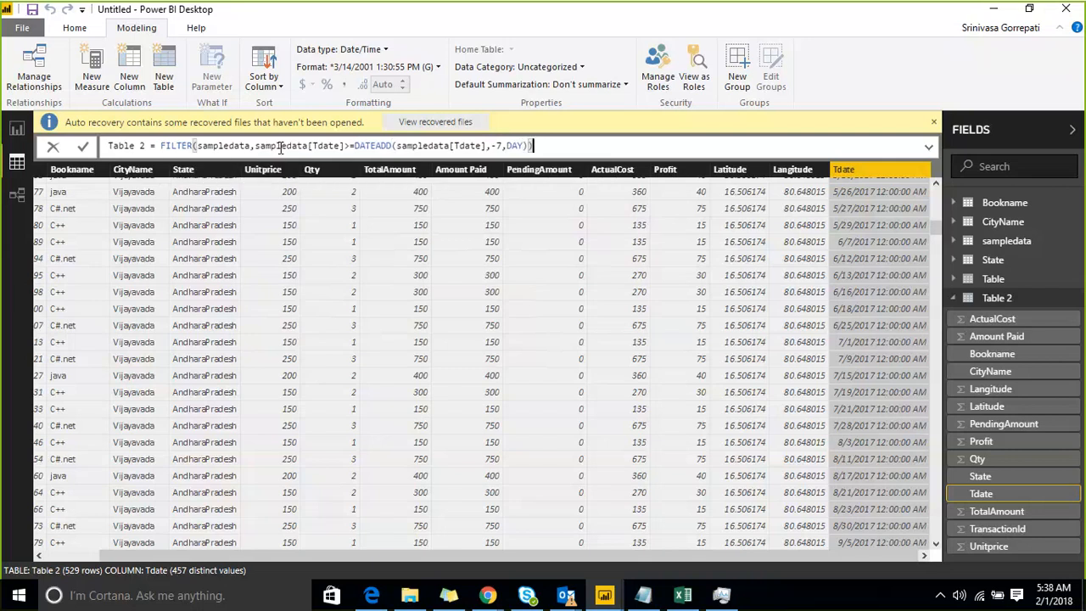
pyautogui.press('Return')
# Try to wrap FILTER's date condition in an AND function placed after sampledata and its comma.
pyautogui.click(252, 148)
pyautogui.write(',AND')
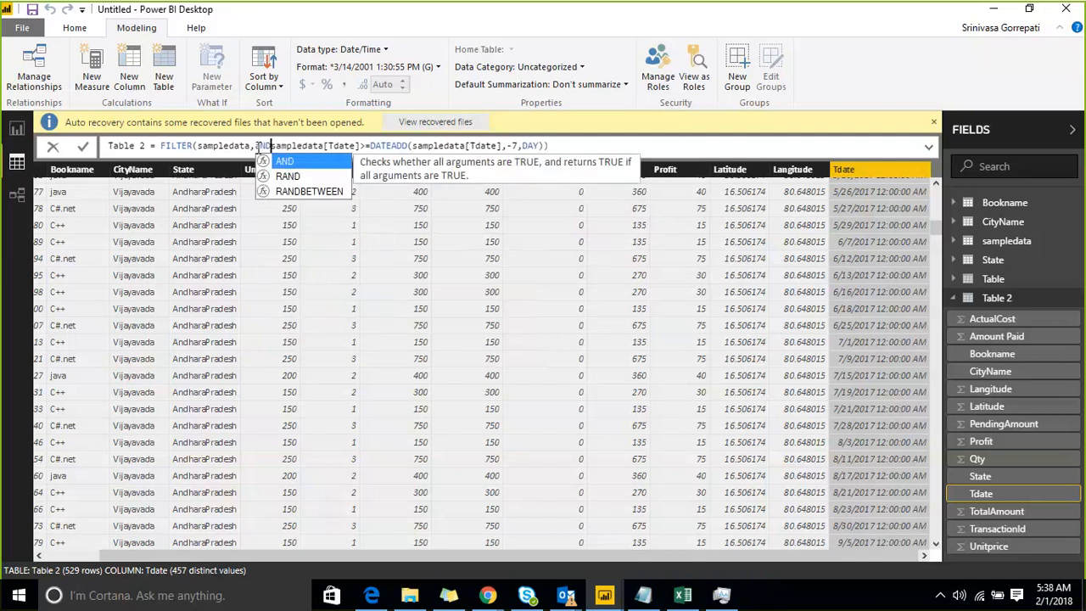
pyautogui.write('(')
pyautogui.press('Right')
pyautogui.press('Right')
pyautogui.press('Right')
pyautogui.press('Right')
pyautogui.press('Right')
pyautogui.press('Right')
pyautogui.press('Right')
pyautogui.press('Right')
pyautogui.press('Right')
pyautogui.press('Right')
pyautogui.press('Right')
pyautogui.press('Right')
pyautogui.press('Right')
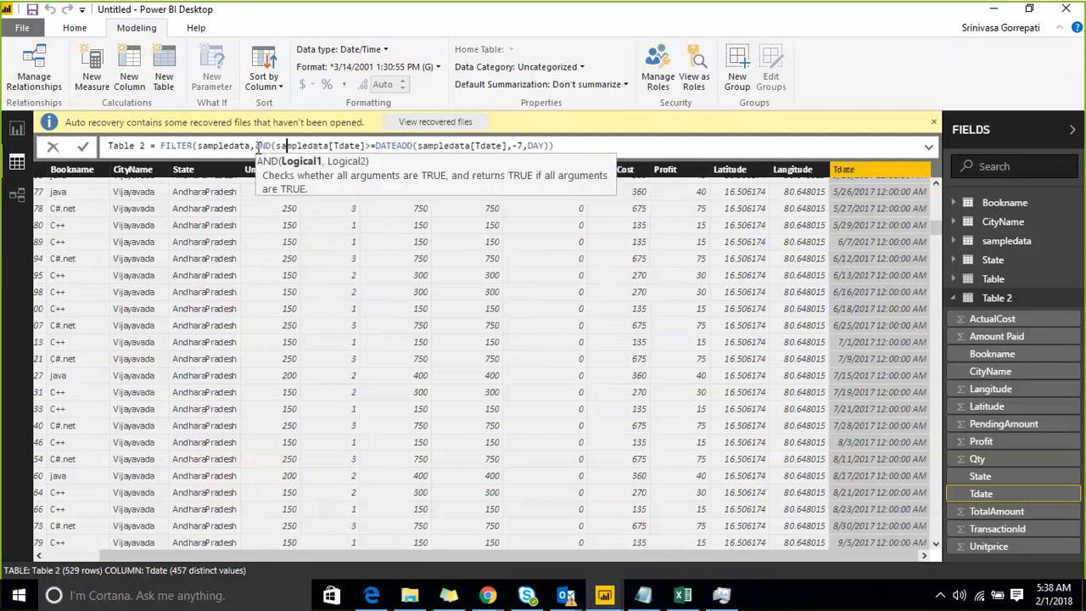
pyautogui.press('Right')
pyautogui.press('Right')
pyautogui.press('Right')
pyautogui.press('Right')
pyautogui.press('Right')
pyautogui.press('Right')
pyautogui.press('Right')
pyautogui.press('Right')
pyautogui.press('Right')
pyautogui.press('Right')
pyautogui.press('Right')
pyautogui.press('Right')
pyautogui.press('Right')
pyautogui.press('Right')
pyautogui.press('Right')
pyautogui.press('Right')
pyautogui.press('Right')
pyautogui.press('Right')
pyautogui.press('Right')
pyautogui.press('Right')
pyautogui.press('Left')
pyautogui.write(')')
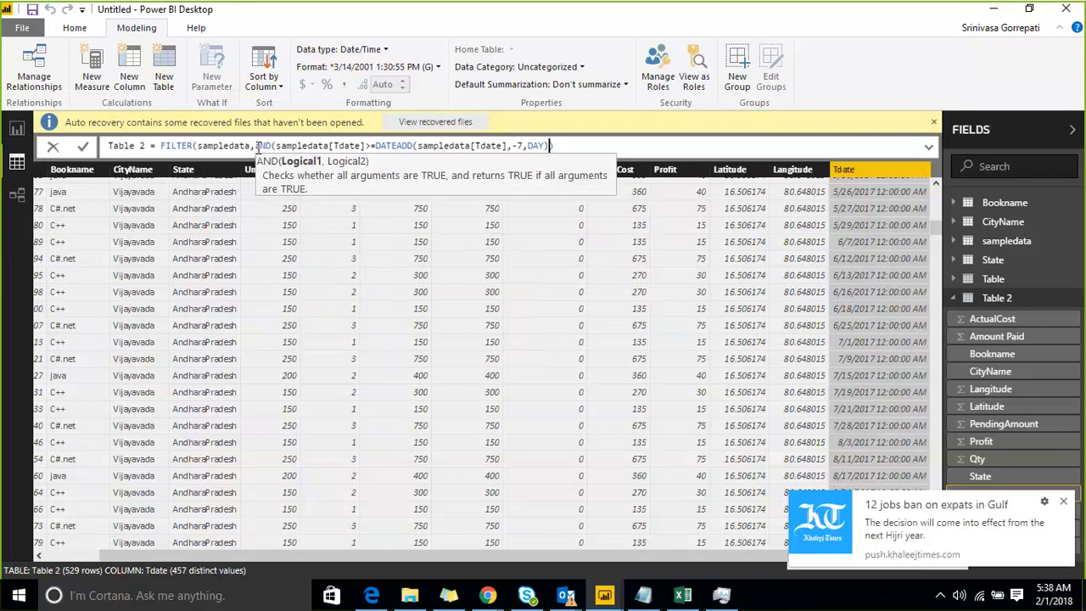
# Remove the AND function and its opening parenthesis from before FILTER's date condition.
pyautogui.write(',')
pyautogui.press('BackSpace')
pyautogui.press('BackSpace')
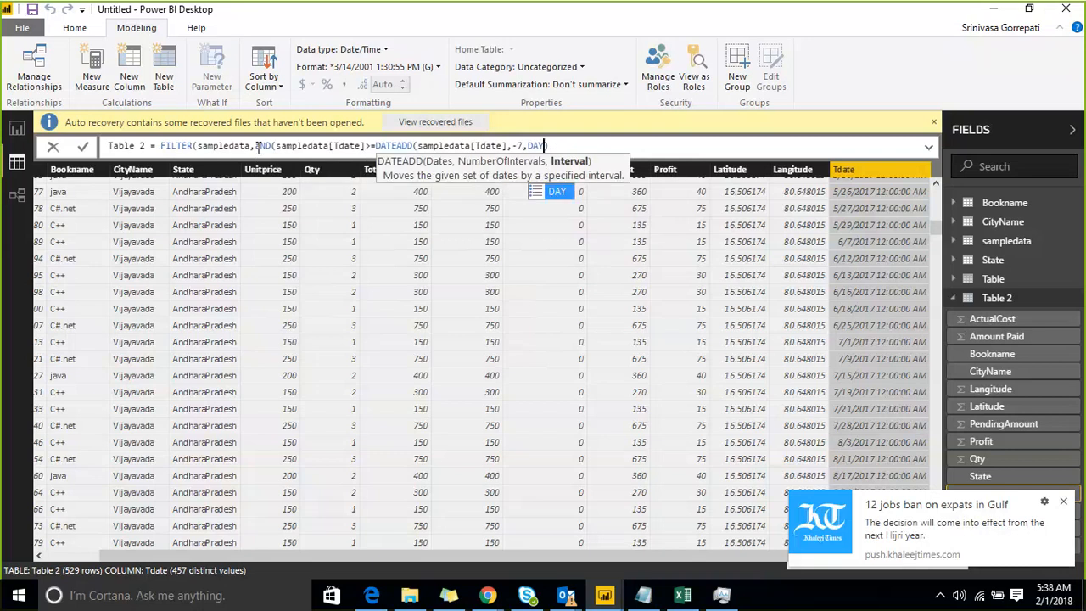
pyautogui.press('Left')
pyautogui.press('Left')
pyautogui.press('Left')
pyautogui.press('Left')
pyautogui.press('Left')
pyautogui.press('Left')
pyautogui.press('Left')
pyautogui.press('Left')
pyautogui.press('Left')
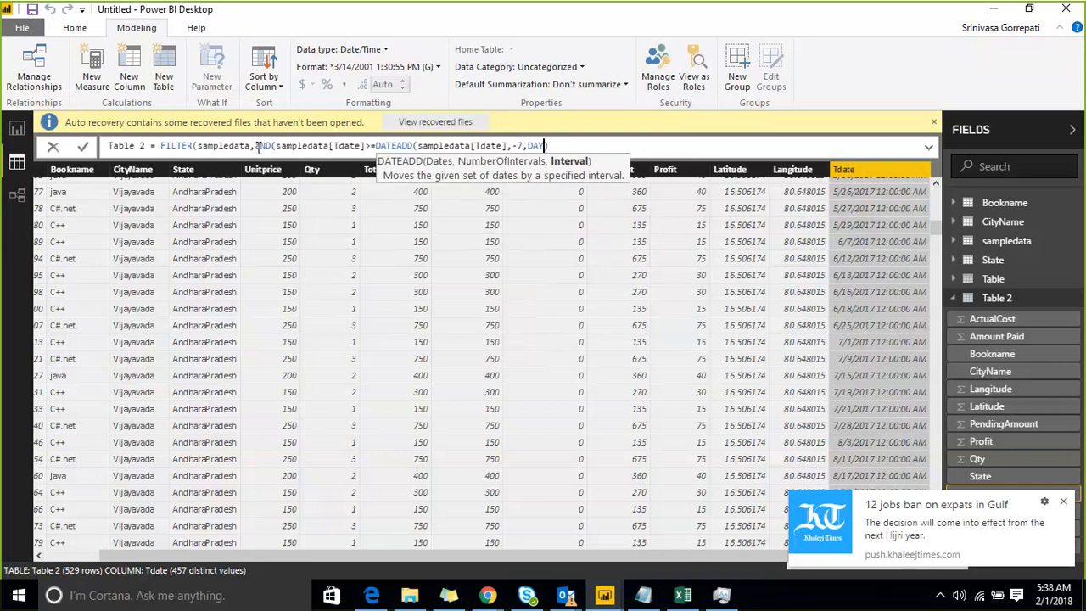
pyautogui.press('Left')
pyautogui.press('Left')
pyautogui.press('Left')
pyautogui.press('Left')
pyautogui.press('Left')
pyautogui.press('Left')
pyautogui.press('Left')
pyautogui.press('Left')
pyautogui.press('Left')
pyautogui.press('Left')
pyautogui.press('Left')
pyautogui.press('Left')
pyautogui.press('Left')
pyautogui.press('Left')
pyautogui.press('Left')
pyautogui.press('Left')
pyautogui.press('Left')
pyautogui.press('Left')
pyautogui.press('Left')
pyautogui.press('Left')
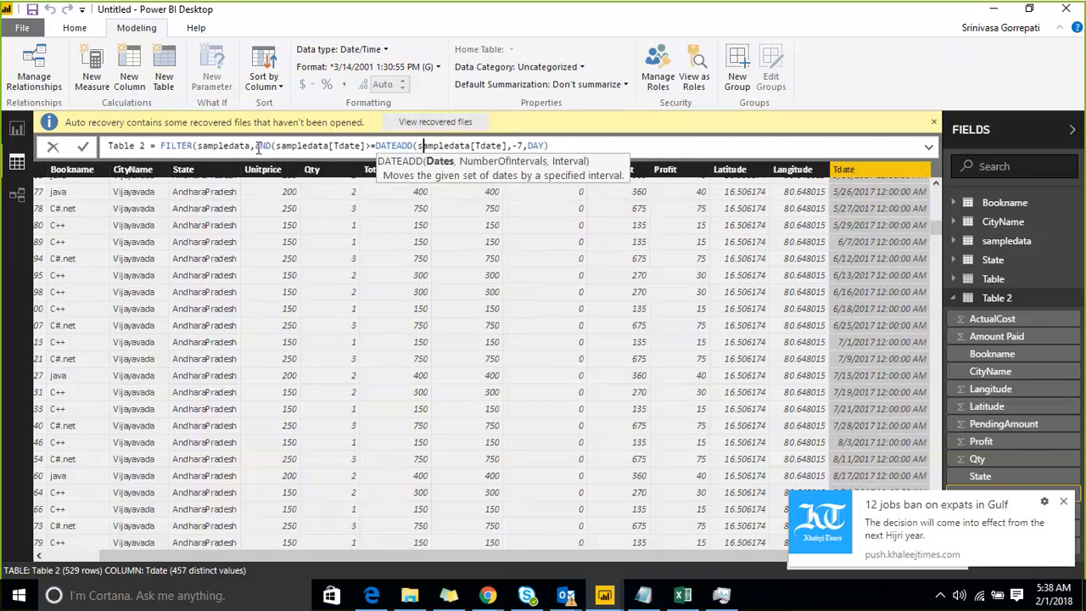
pyautogui.press('BackSpace')
pyautogui.press('BackSpace')
pyautogui.press('BackSpace')
pyautogui.press('BackSpace')
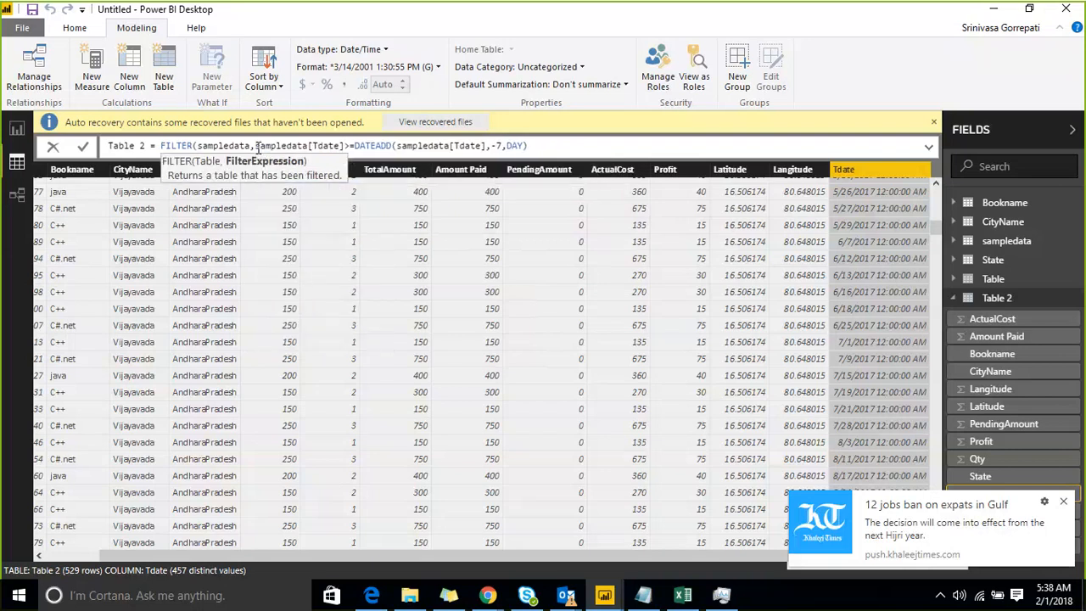
# Restore the closing parentheses of DATEADD and FILTER at the end of Table 2's formula.
pyautogui.press('End')
pyautogui.press('Left')
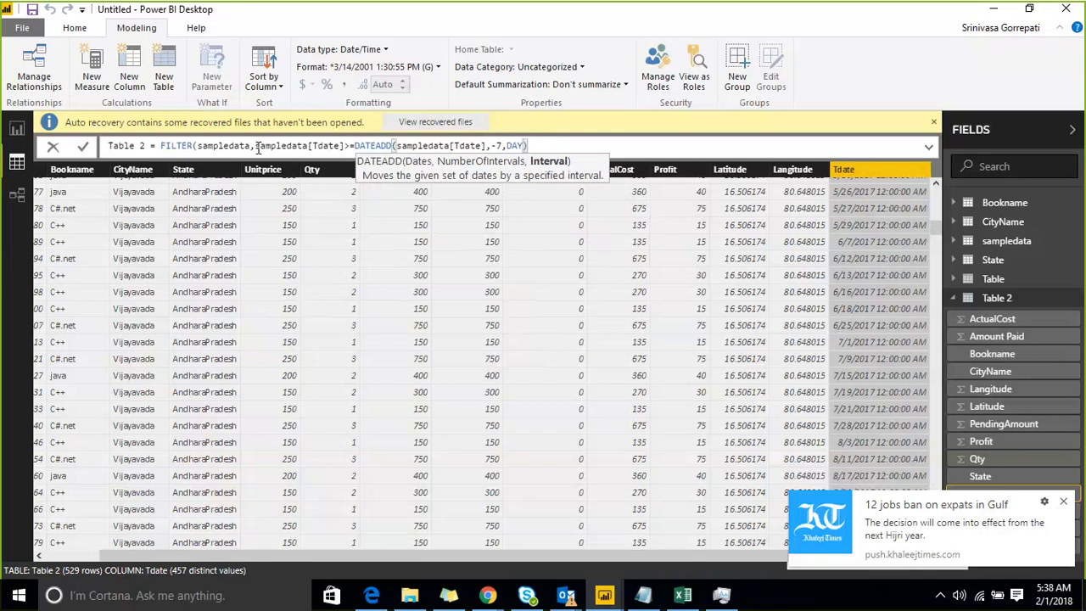
pyautogui.write(')')
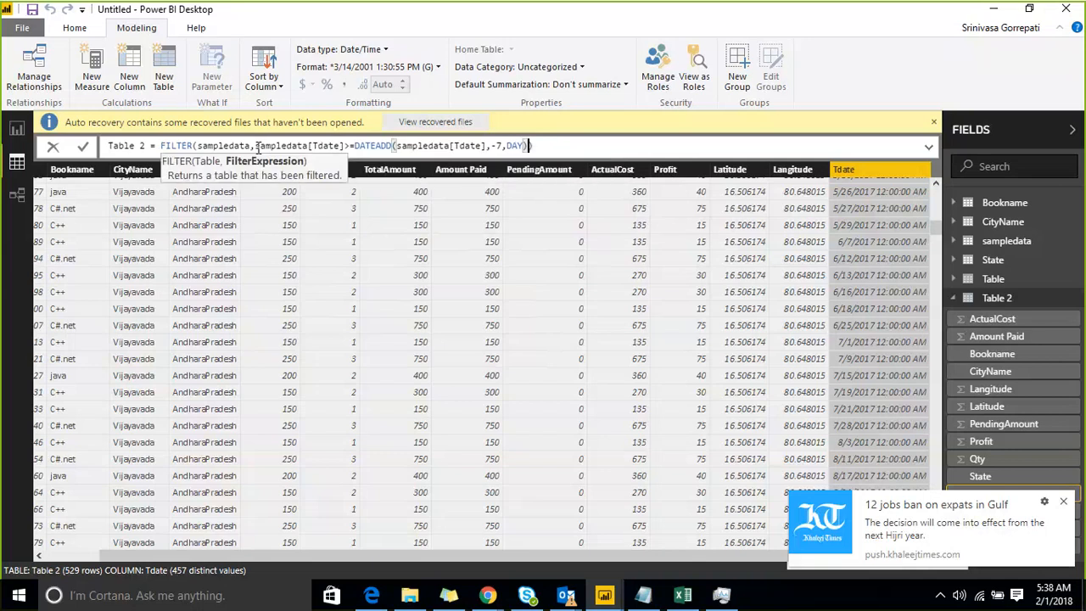
pyautogui.write(')')
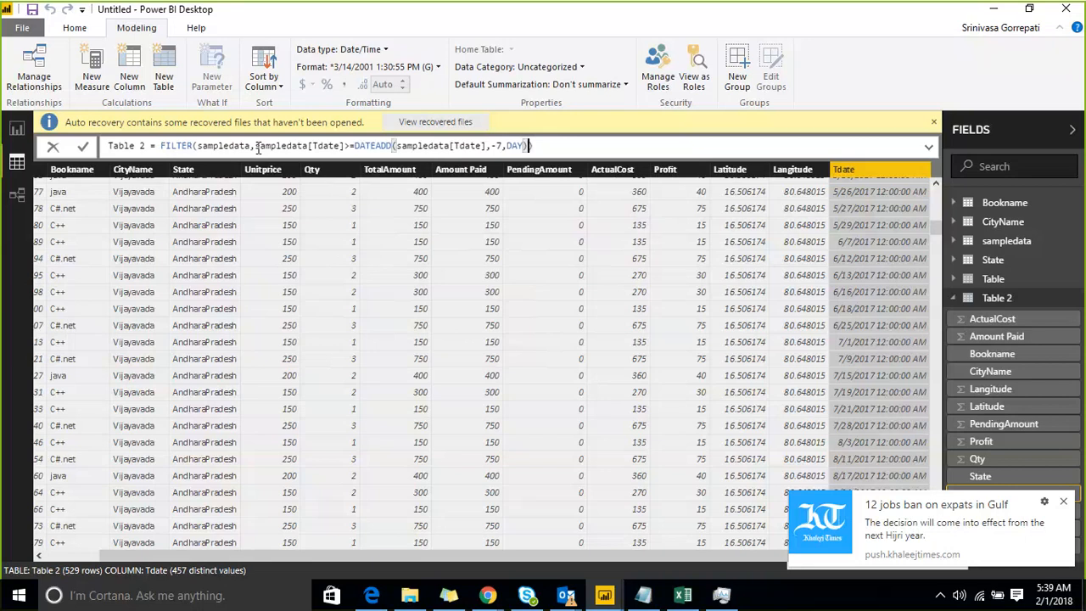
pyautogui.press('Left')
pyautogui.press('Left')
pyautogui.press('Left')
pyautogui.press('Left')
pyautogui.press('Left')
pyautogui.press('Left')
pyautogui.press('Left')
pyautogui.press('Left')
pyautogui.press('Left')
pyautogui.press('Left')
pyautogui.press('Left')
pyautogui.press('Left')
pyautogui.press('Left')
pyautogui.press('Left')
pyautogui.press('Left')
pyautogui.press('Left')
pyautogui.press('Left')
pyautogui.press('Left')
pyautogui.press('Left')
pyautogui.press('Left')
pyautogui.press('Left')
pyautogui.press('Left')
pyautogui.press('Left')
pyautogui.press('Left')
pyautogui.press('Left')
pyautogui.press('Left')
pyautogui.press('Left')
pyautogui.press('Left')
pyautogui.press('Left')
pyautogui.press('Left')
pyautogui.press('Left')
pyautogui.press('Left')
pyautogui.press('Left')
pyautogui.press('Left')
pyautogui.press('Left')
pyautogui.press('Left')
pyautogui.press('Left')
pyautogui.press('Left')
pyautogui.press('Left')
pyautogui.press('Left')
pyautogui.press('Left')
pyautogui.press('Left')
pyautogui.press('Left')
pyautogui.press('Left')
pyautogui.press('Left')
pyautogui.press('Left')
pyautogui.press('Left')
pyautogui.press('Left')
pyautogui.press('Left')
pyautogui.press('Left')
pyautogui.press('Left')
pyautogui.click(488, 586)
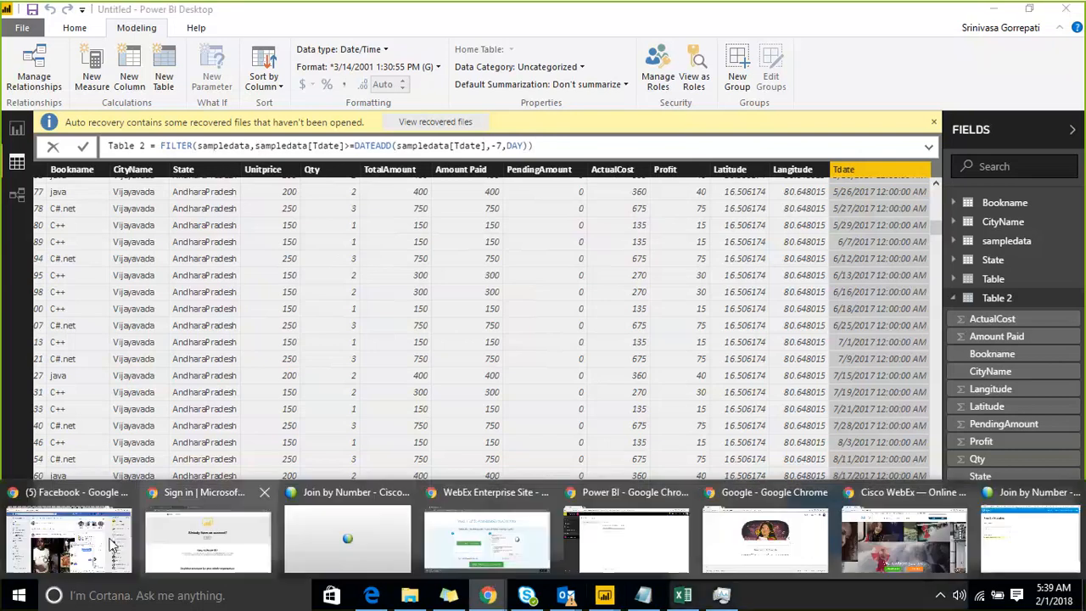
pyautogui.click(874, 536)
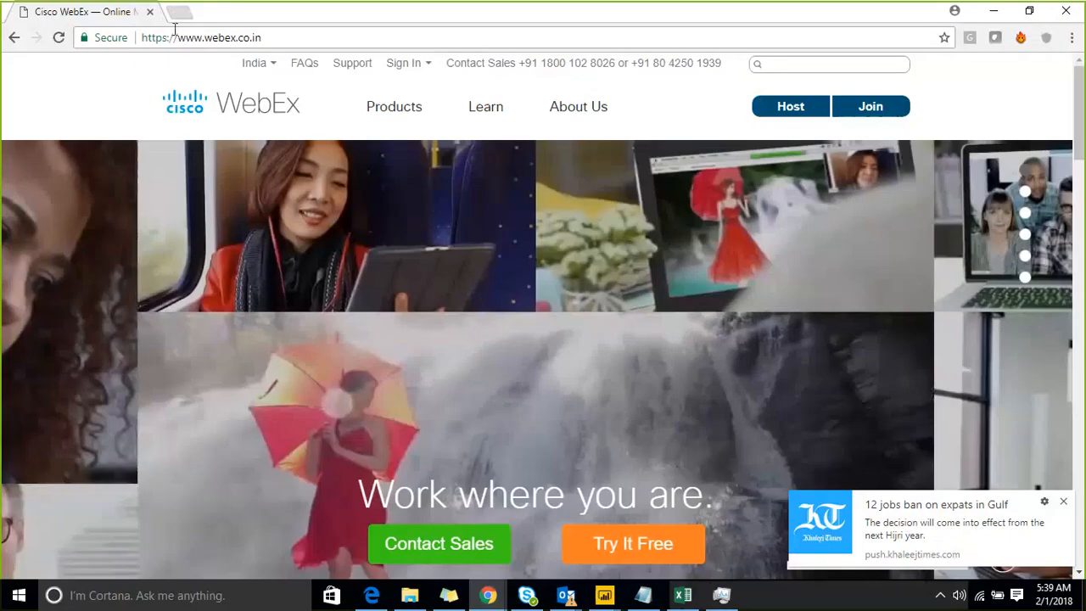
pyautogui.hotkey('ctrl', 't')
pyautogui.write('WW')
pyautogui.press('Return')
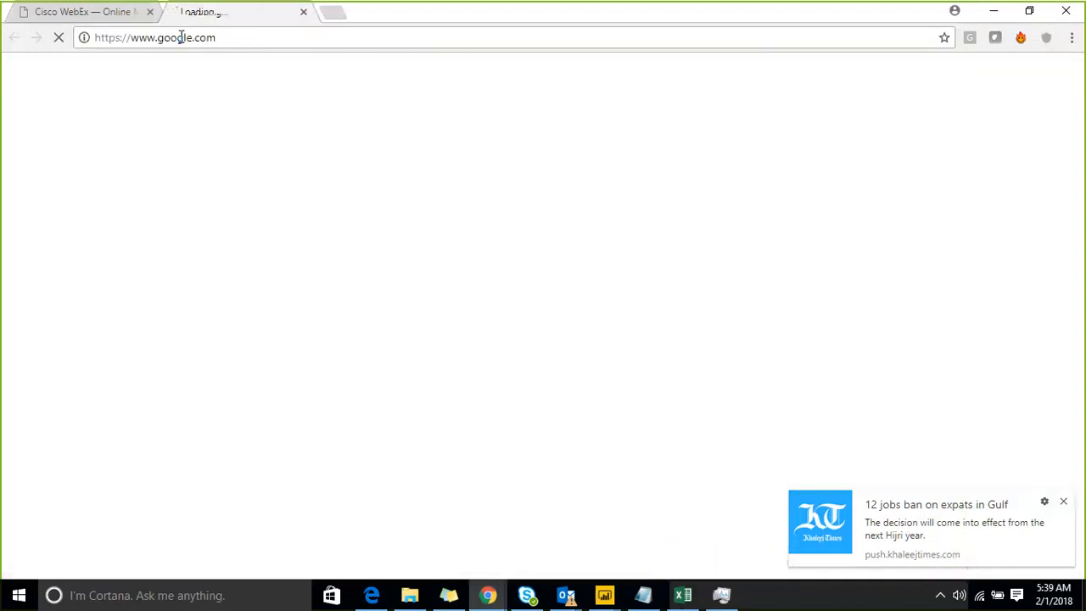
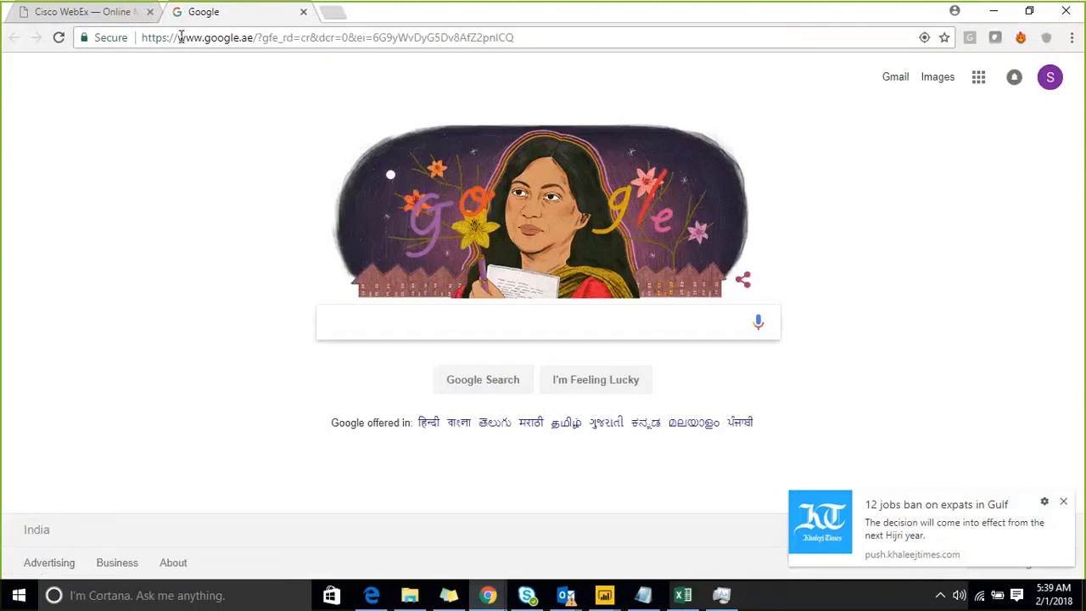
# Search Google for "SELECT TOP N RECORDS IN DAX" and open MSDN's TOPN Function (DAX) page from the results.
pyautogui.write('SELECT TOP')
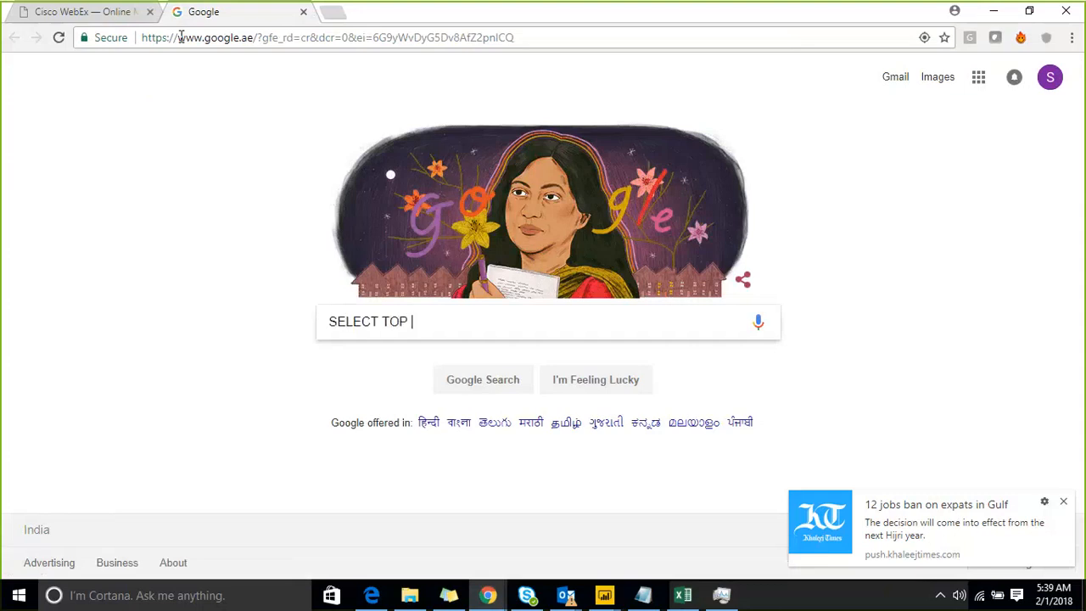
pyautogui.write(' N RECORDS IN DAX')
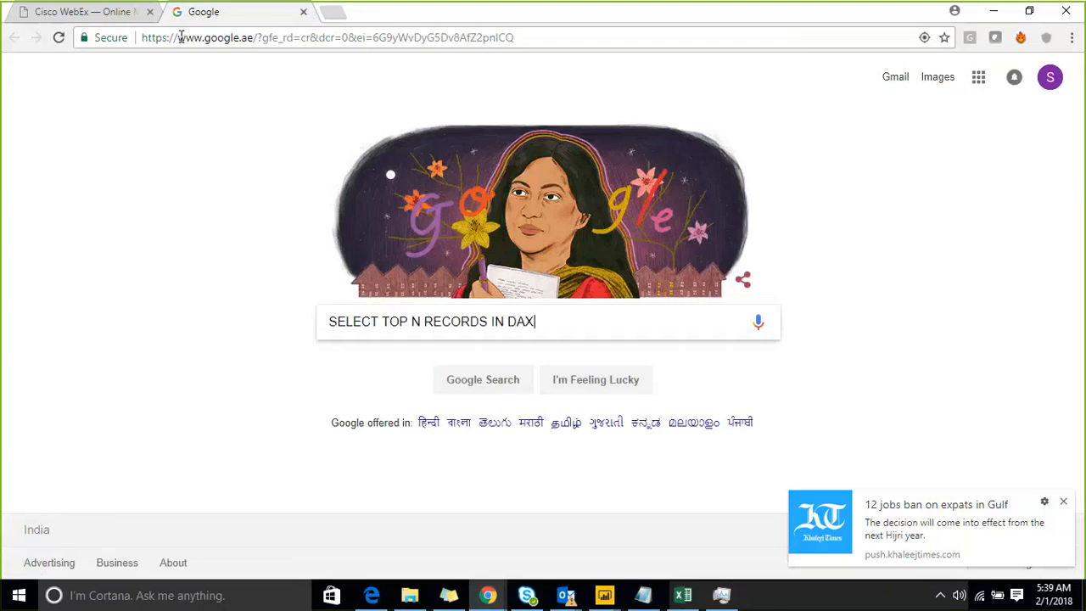
pyautogui.press('Return')
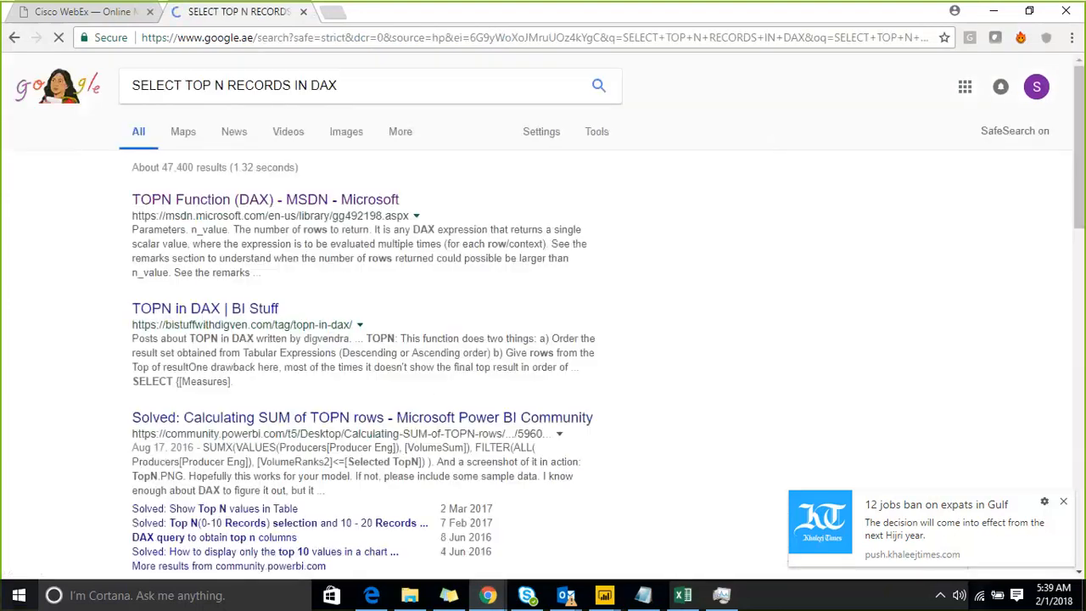
pyautogui.click(204, 204)
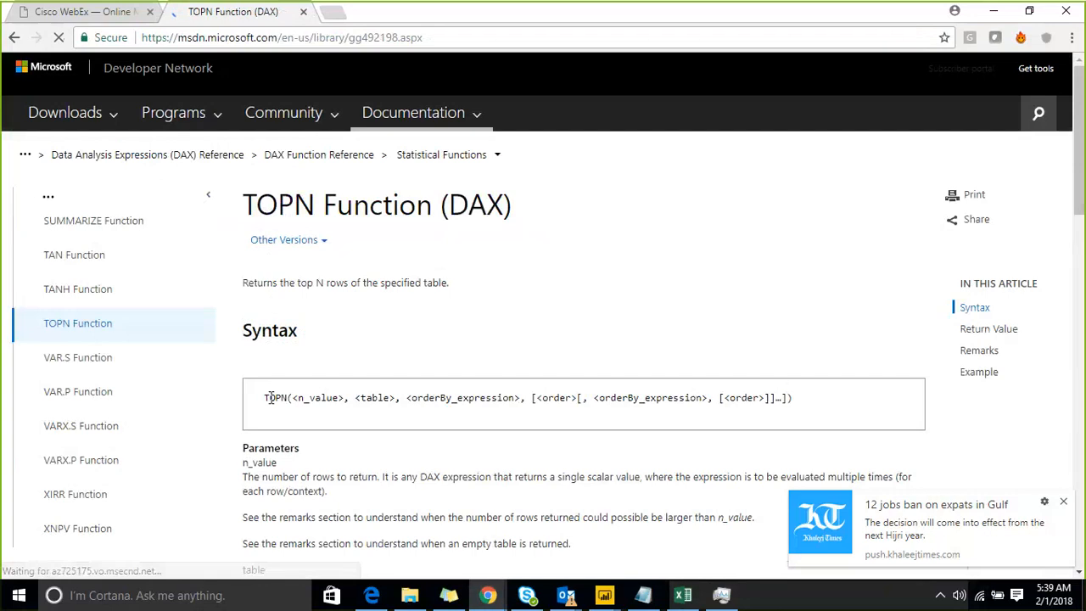
# Examine the TOPN function's syntax, parameters, remarks and the SUMX example with its SUMMARIZE argument.
pyautogui.scroll(-9, 267, 391)
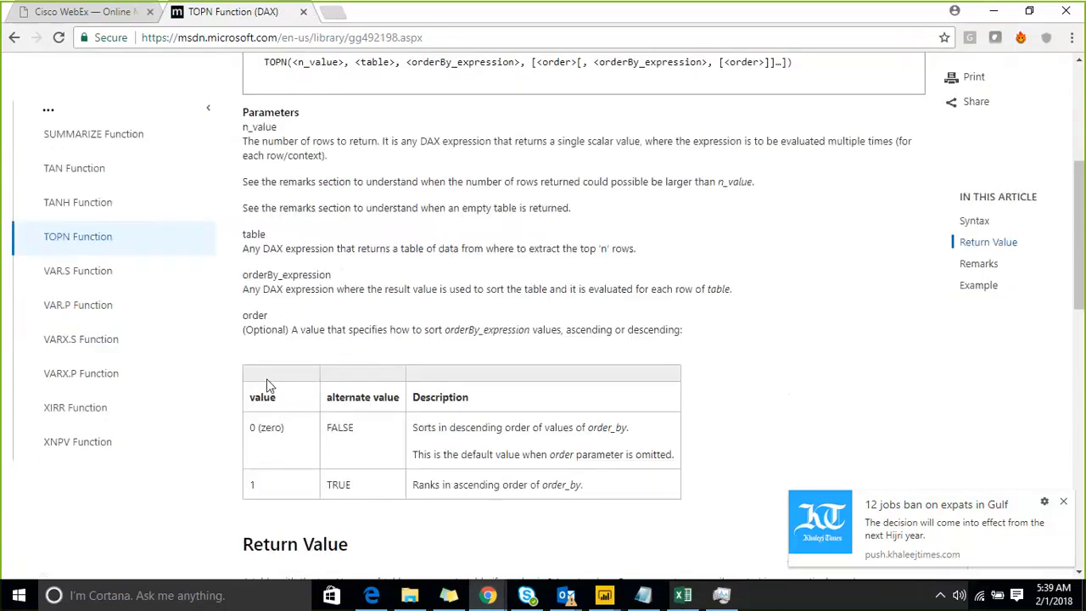
pyautogui.scroll(-1, 266, 385)
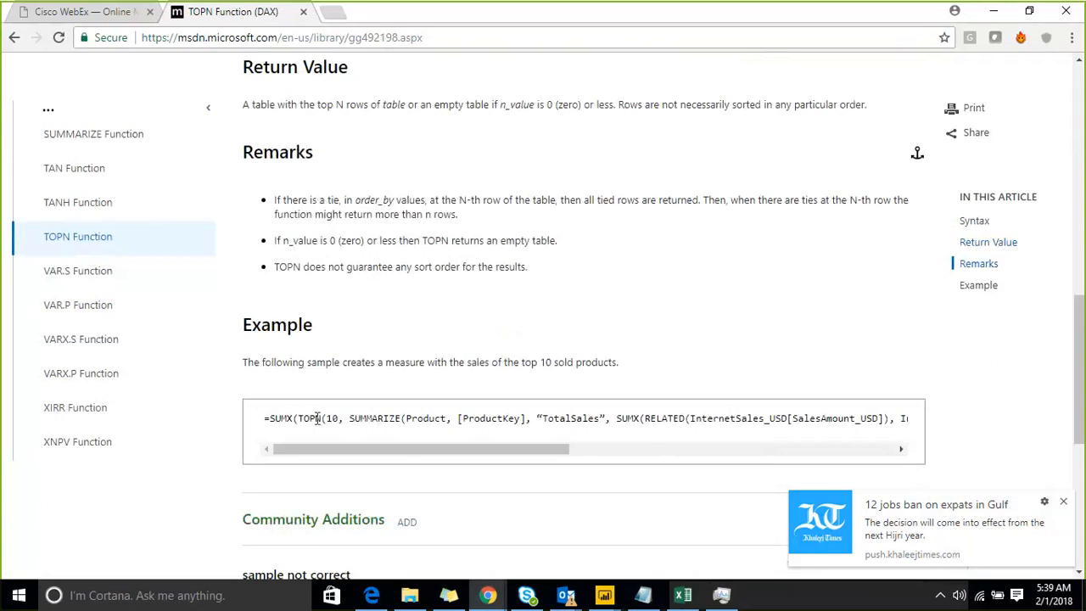
pyautogui.moveTo(303, 418); pyautogui.dragTo(601, 417)
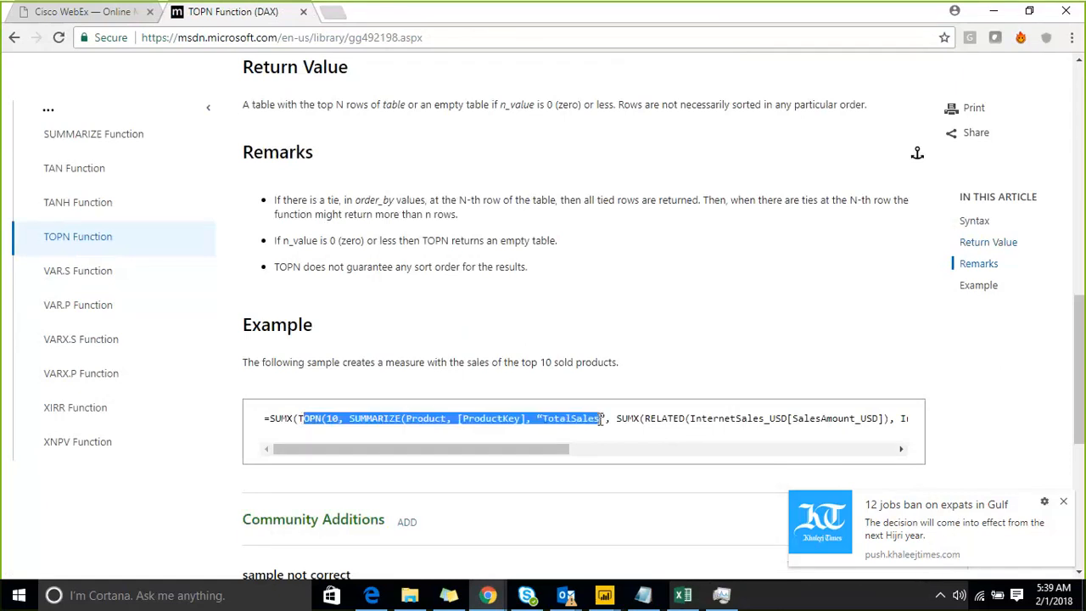
pyautogui.click(403, 441)
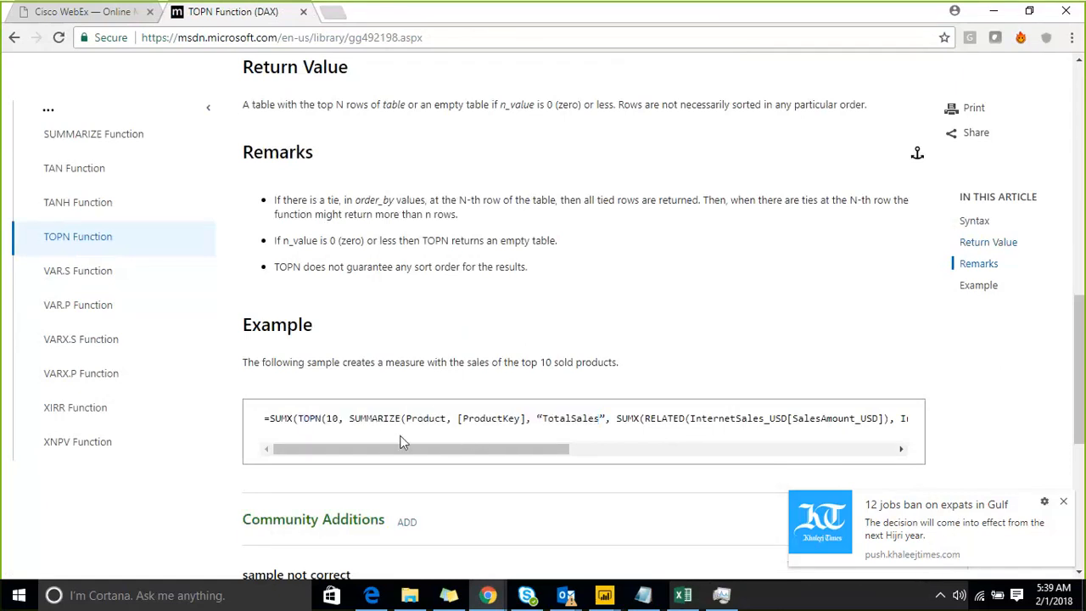
pyautogui.moveTo(362, 418); pyautogui.dragTo(454, 417)
pyautogui.scroll(-1, 457, 405)
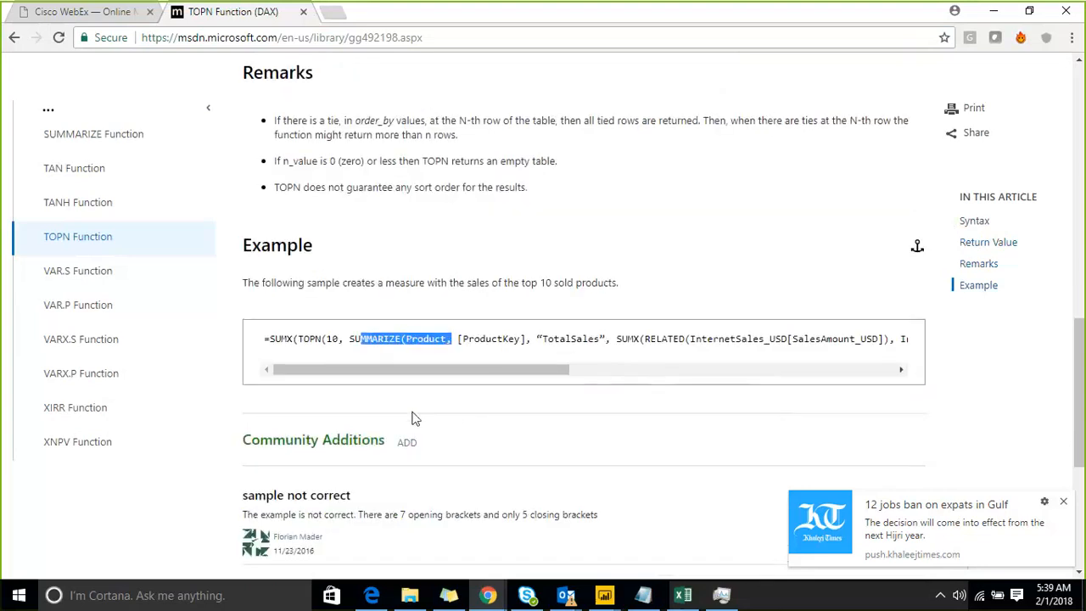
pyautogui.scroll(-4, 333, 418)
pyautogui.scroll(14, 332, 411)
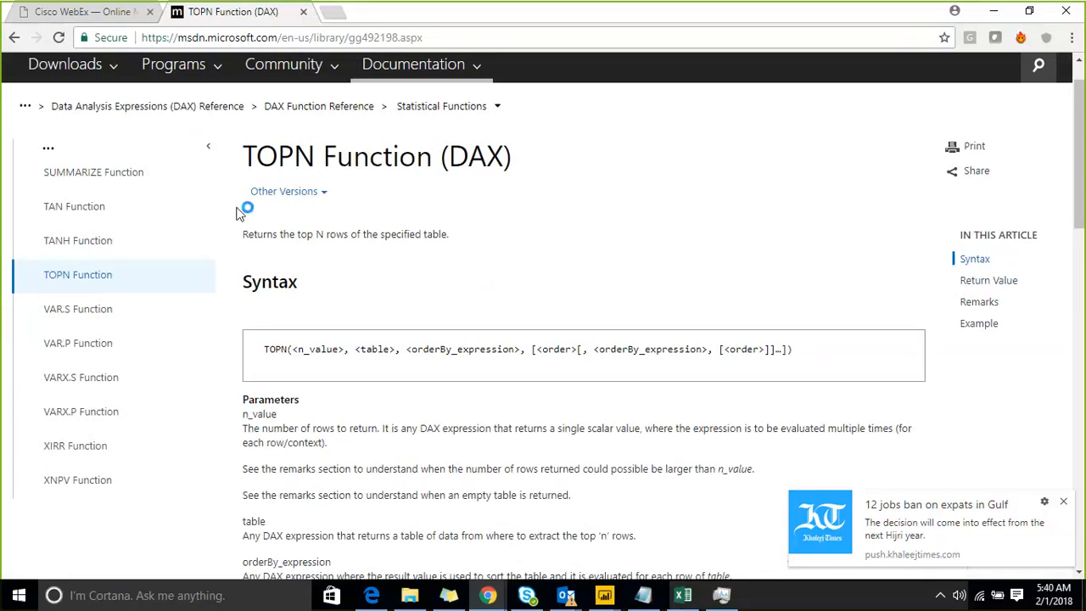
# Switch back to Power BI Desktop and replace FILTER's sampledata argument in Table 2's formula with a TOPN function returning 7 rows.
pyautogui.click(987, 17)
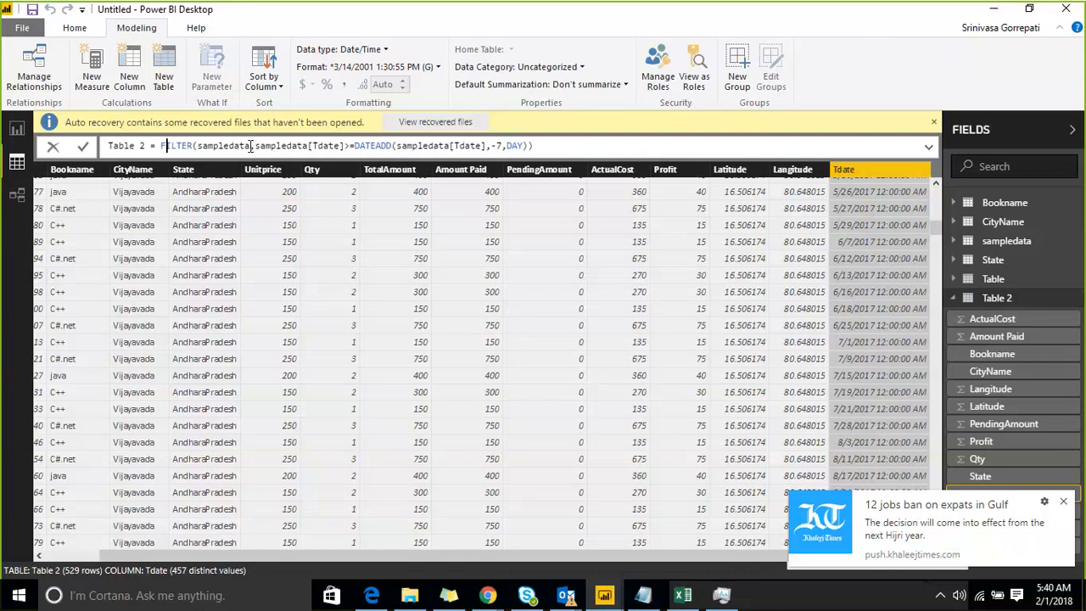
pyautogui.moveTo(252, 146); pyautogui.dragTo(195, 150)
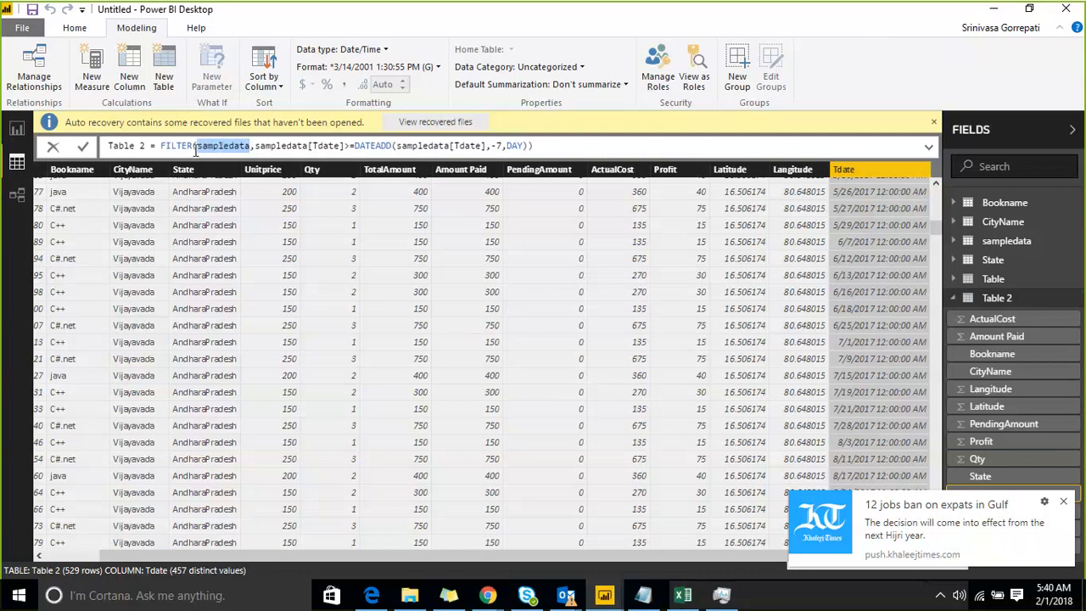
pyautogui.write('TOP')
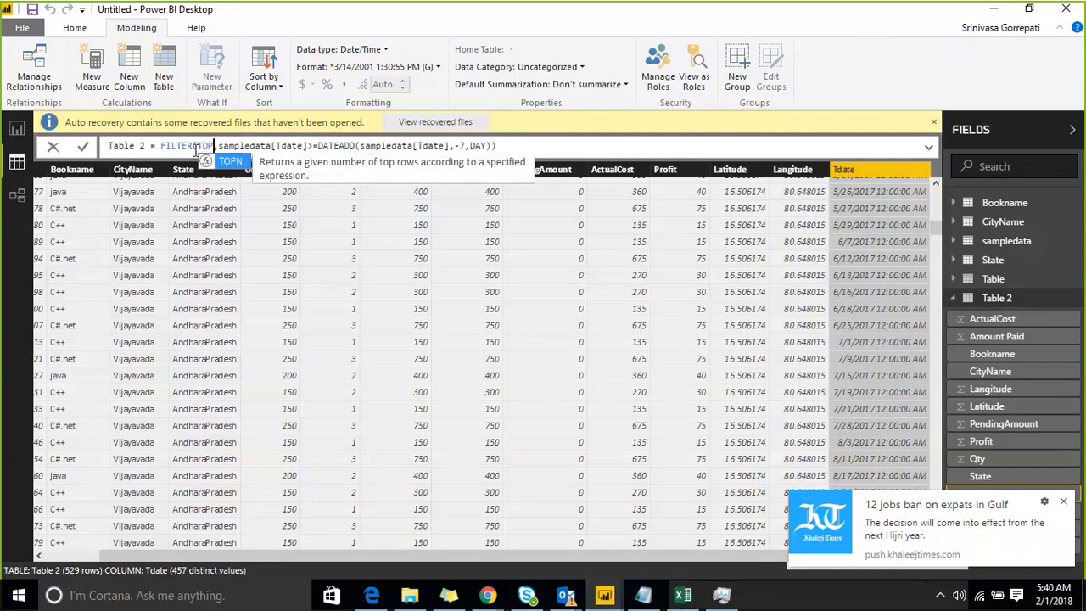
pyautogui.write('N(')
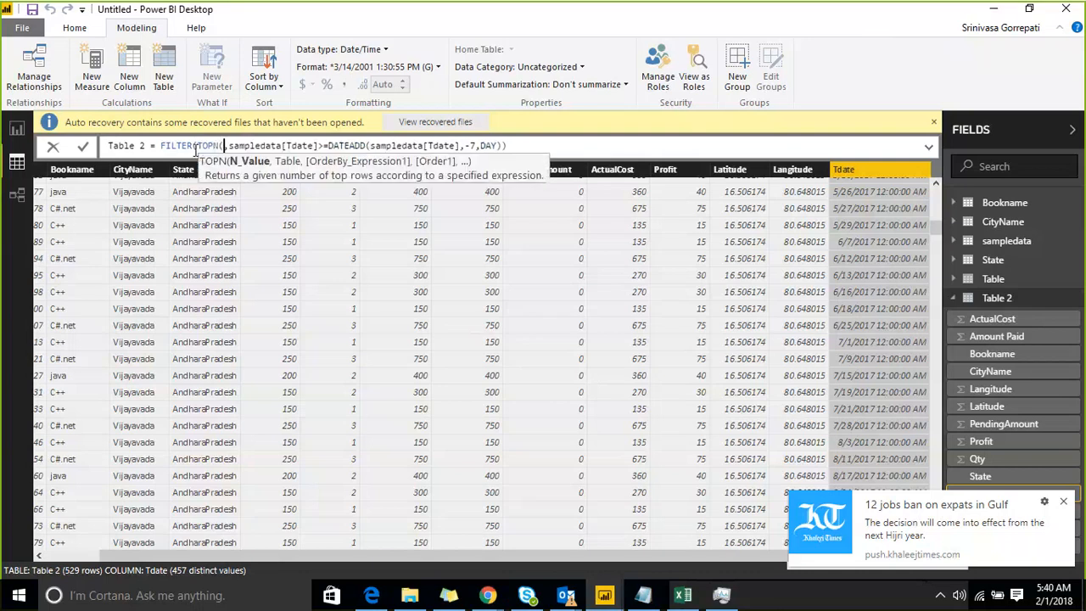
pyautogui.write('7')
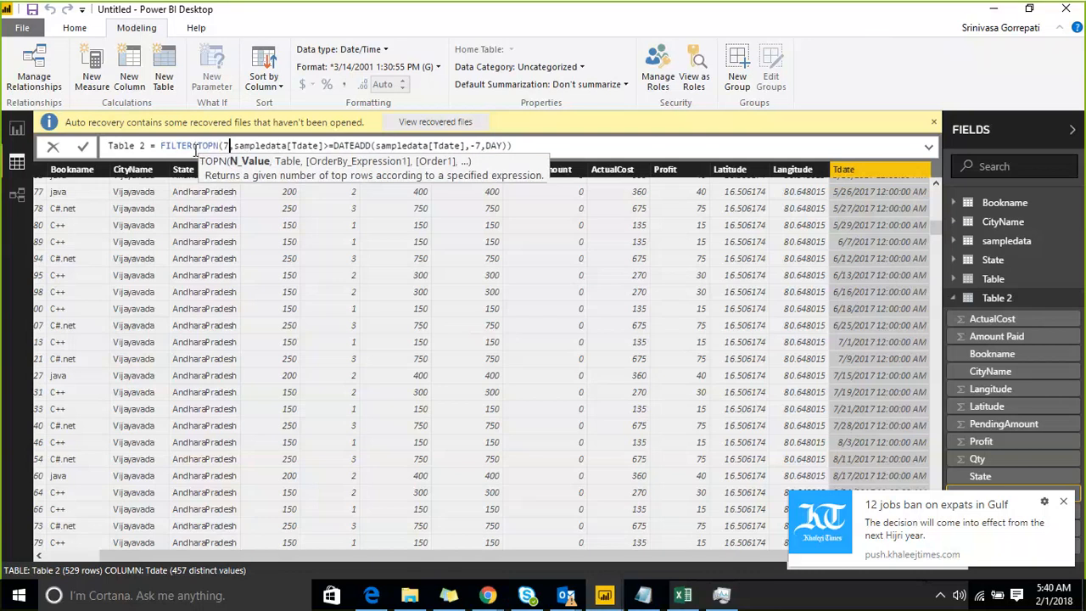
pyautogui.write(',')
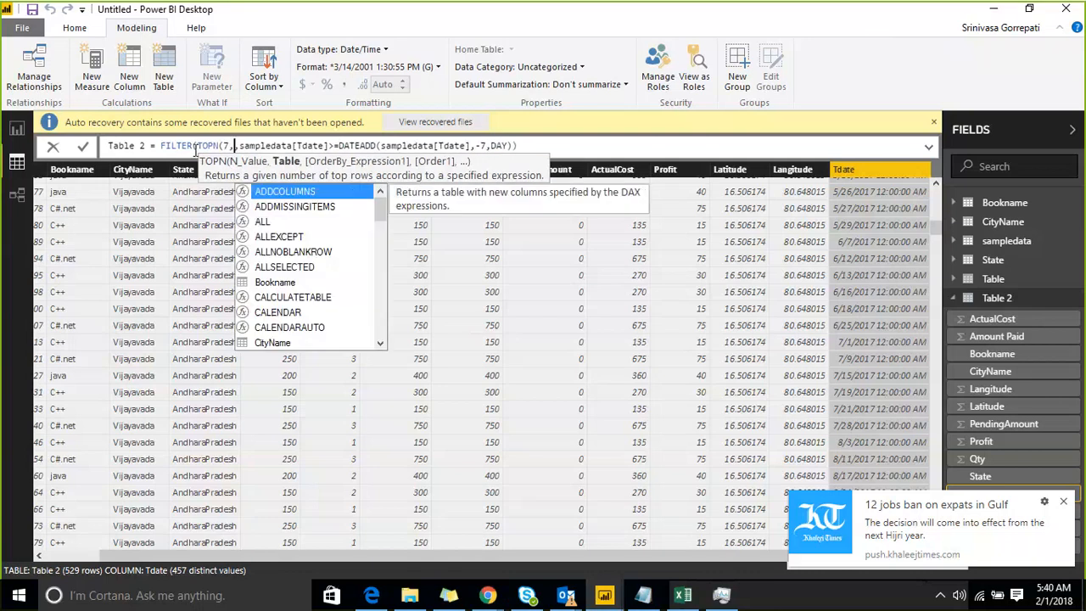
pyautogui.write('VAL')
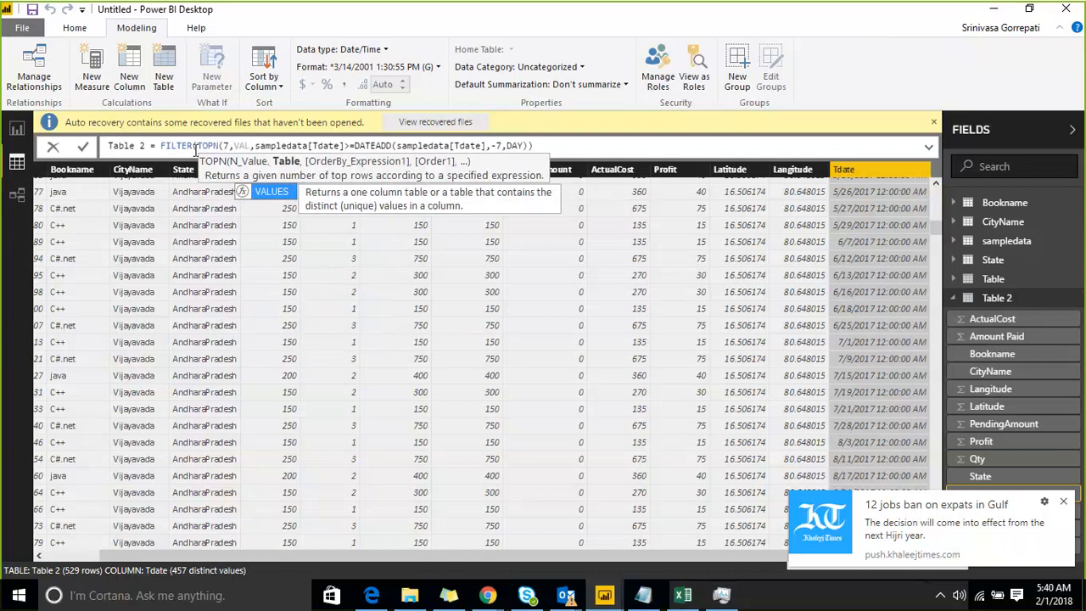
# Give TOPN the table argument VALUES(sampledata[Tdate]).
pyautogui.press('Tab')
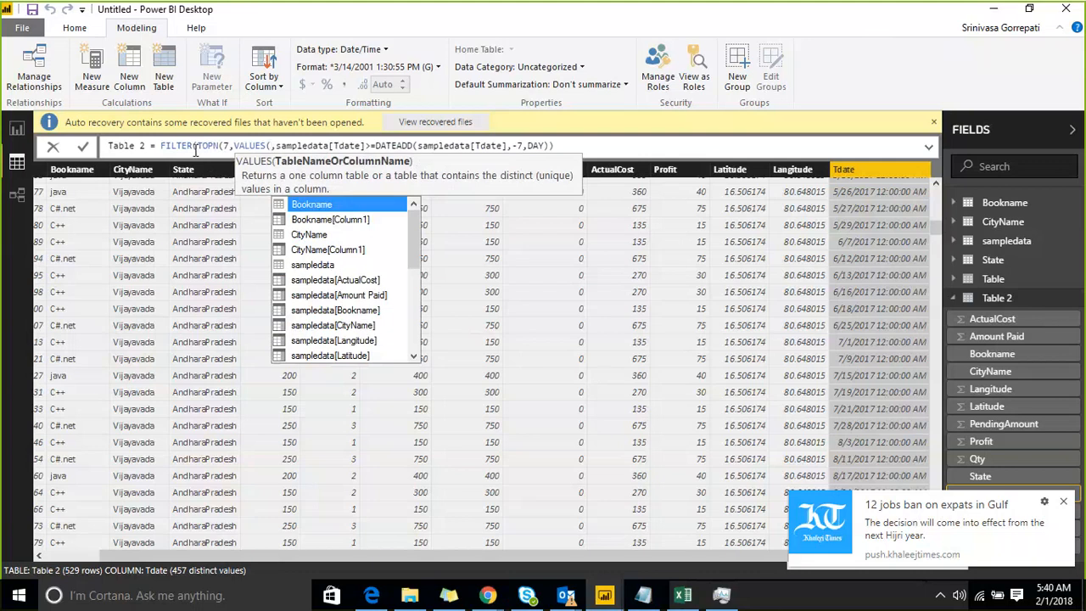
pyautogui.press('Down')
pyautogui.press('Down')
pyautogui.press('Down')
pyautogui.press('Down')
pyautogui.press('Down')
pyautogui.press('Down')
pyautogui.press('Down')
pyautogui.press('Down')
pyautogui.press('Down')
pyautogui.press('Down')
pyautogui.press('Down')
pyautogui.press('Down')
pyautogui.press('Down')
pyautogui.press('Down')
pyautogui.press('Down')
pyautogui.press('Down')
pyautogui.press('Down')
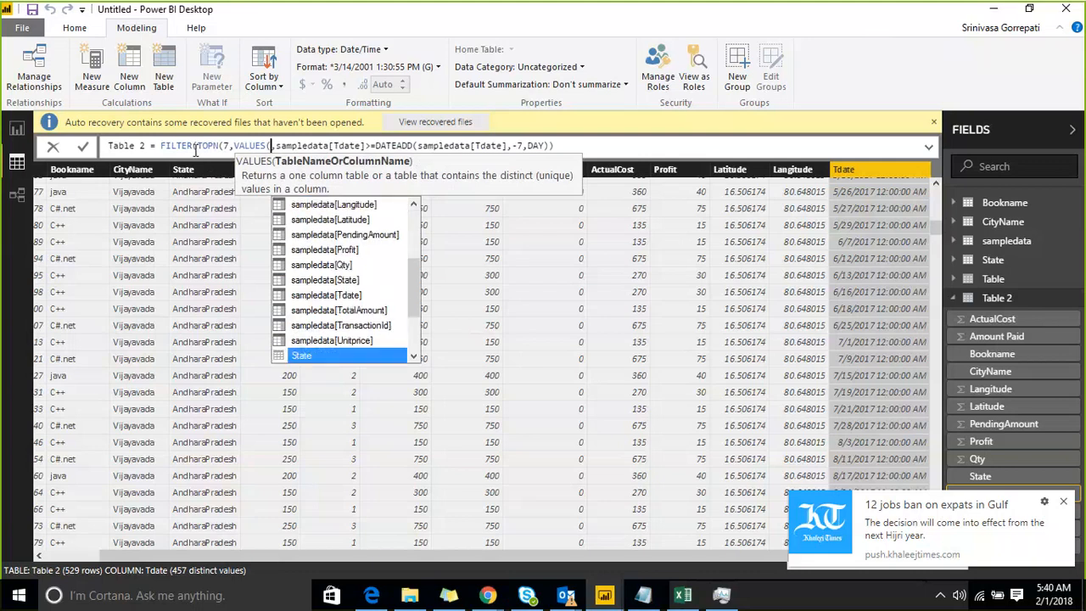
pyautogui.press('Up')
pyautogui.press('Up')
pyautogui.press('Tab')
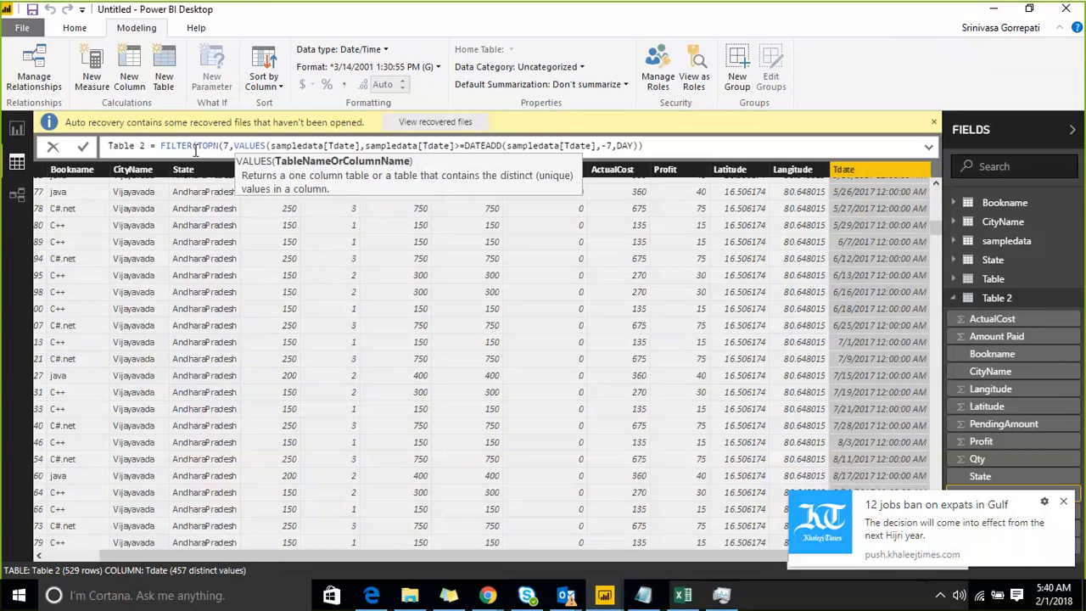
pyautogui.write(')')
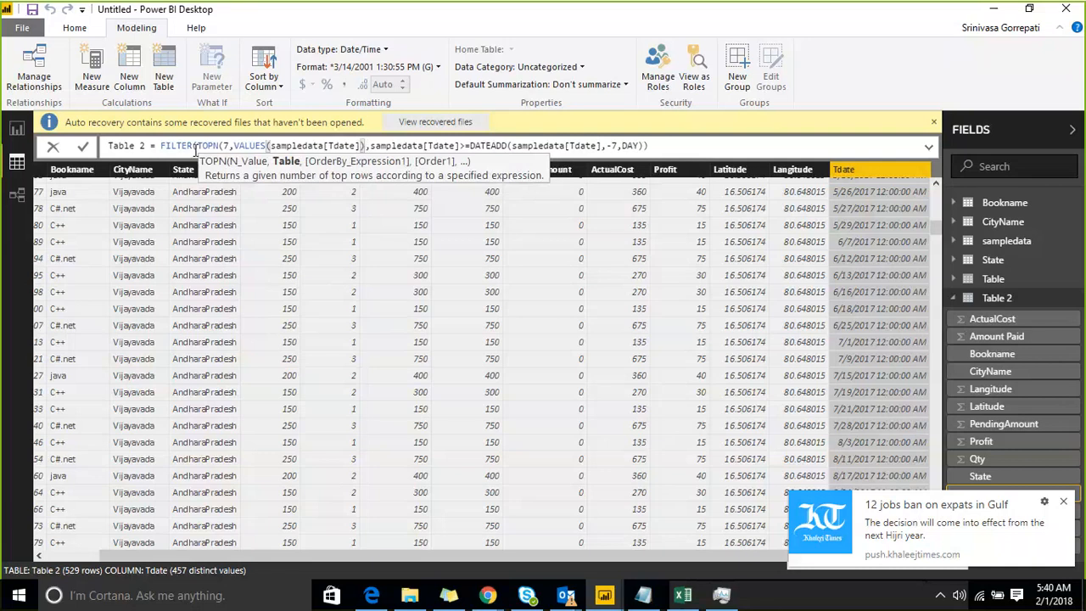
pyautogui.write(', da')
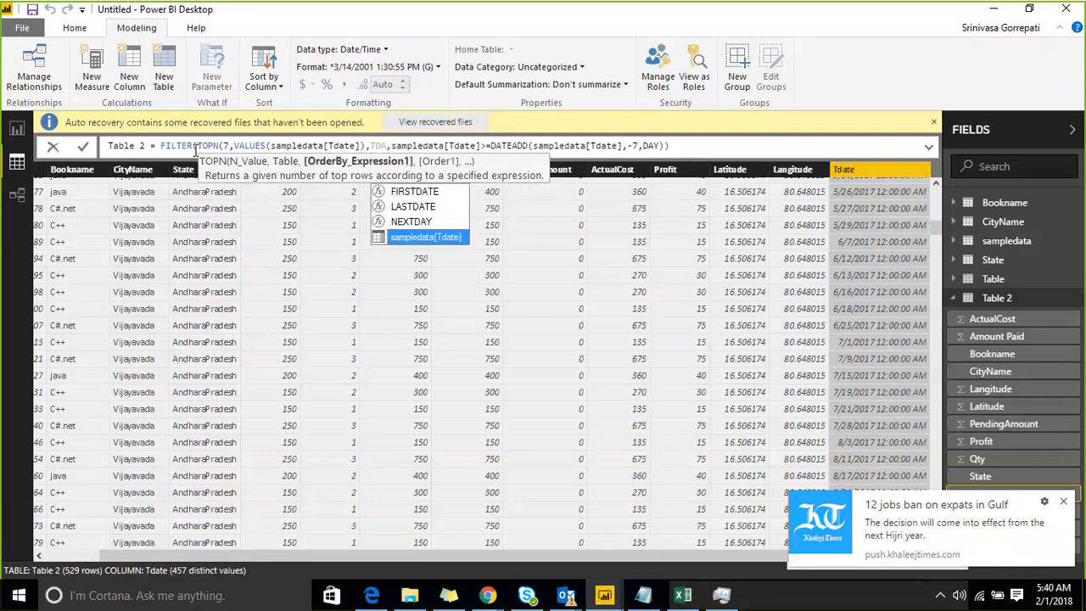
# Order TOPN by sampledata[Tdate] in DESC order and close its parenthesis.
pyautogui.press('Tab')
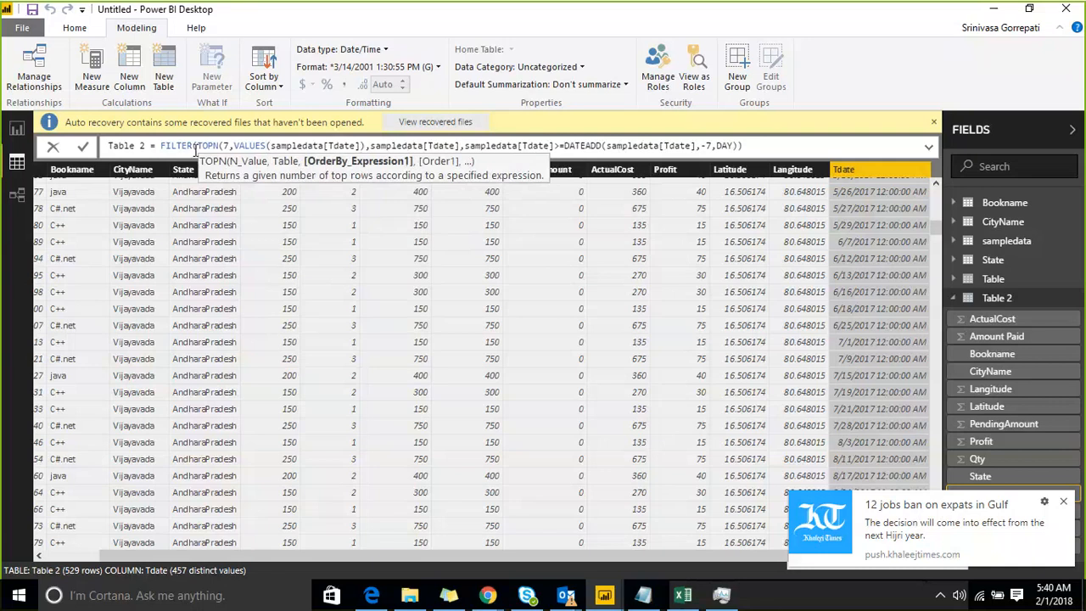
pyautogui.write(',')
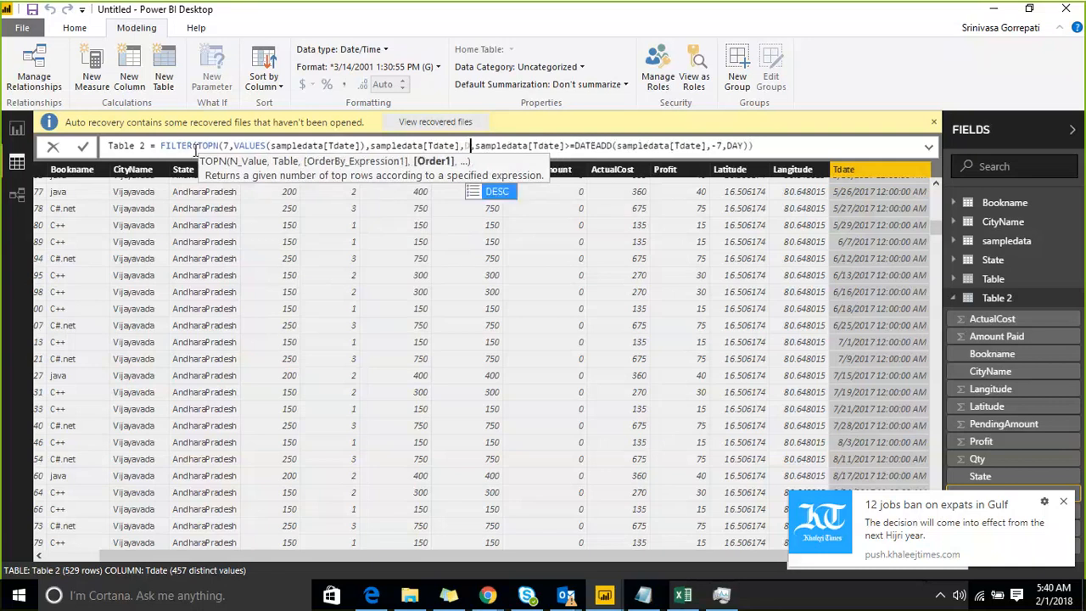
pyautogui.press('Tab')
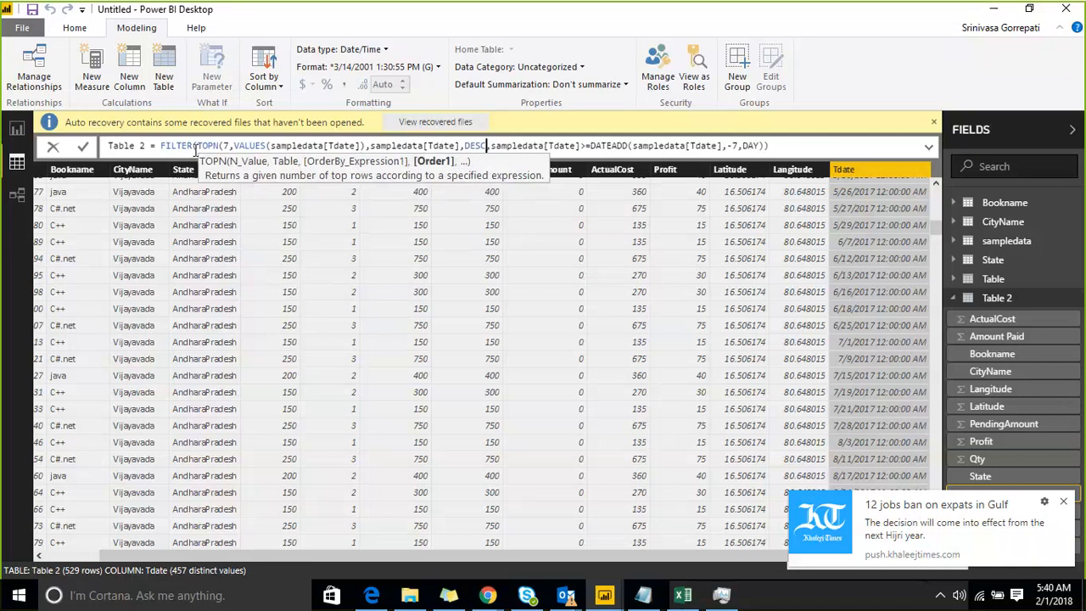
pyautogui.write(')')
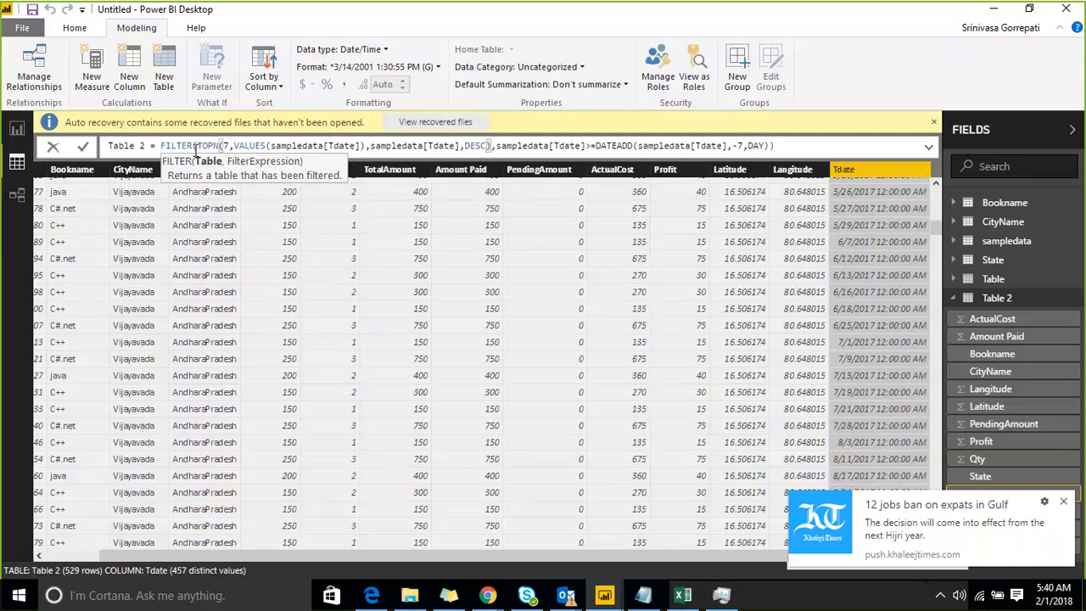
# Create a new calculated table from Table 2's copied expression TOPN(7,VALUES(sampledata[Tdate]),sampledata[Tdate],DESC).
pyautogui.hotkey('shift', 'Left')
pyautogui.hotkey('shift', 'Left')
pyautogui.hotkey('shift', 'Left')
pyautogui.hotkey('shift', 'Left')
pyautogui.hotkey('shift', 'Left')
pyautogui.hotkey('shift', 'Left')
pyautogui.hotkey('shift', 'Left')
pyautogui.hotkey('shift', 'Left')
pyautogui.hotkey('shift', 'Left')
pyautogui.hotkey('shift', 'Left')
pyautogui.hotkey('shift', 'Left')
pyautogui.hotkey('shift', 'Left')
pyautogui.hotkey('shift', 'Left')
pyautogui.hotkey('shift', 'Left')
pyautogui.hotkey('shift', 'Left')
pyautogui.hotkey('shift', 'Left')
pyautogui.hotkey('shift', 'Left')
pyautogui.hotkey('shift', 'Left')
pyautogui.hotkey('shift', 'Left')
pyautogui.hotkey('shift', 'Left')
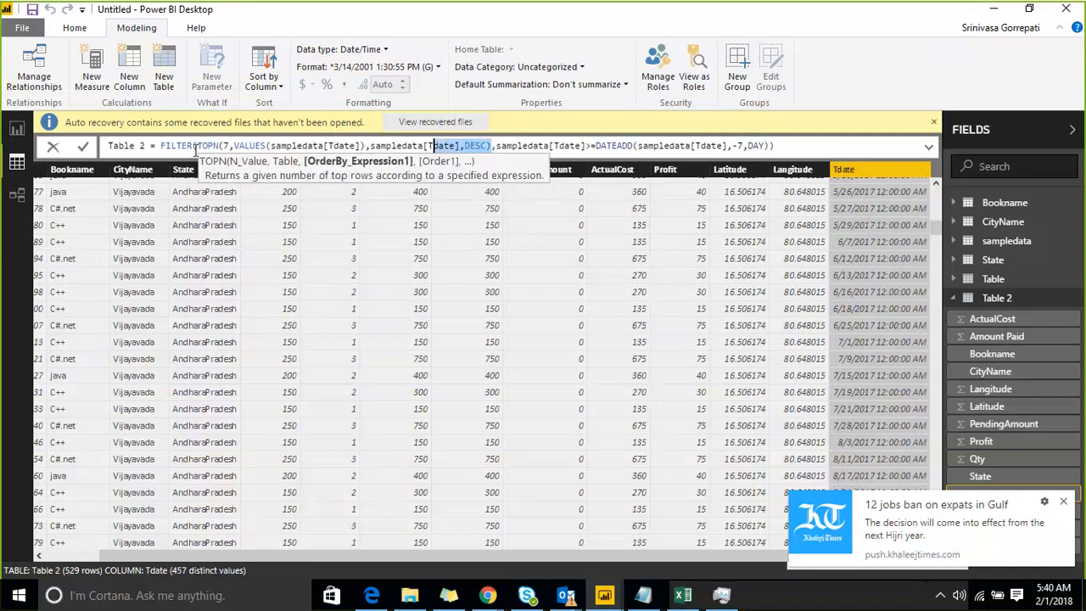
pyautogui.hotkey('shift', 'Left')
pyautogui.hotkey('shift', 'Left')
pyautogui.hotkey('shift', 'Left')
pyautogui.hotkey('shift', 'Left')
pyautogui.hotkey('shift', 'Left')
pyautogui.hotkey('shift', 'Left')
pyautogui.hotkey('shift', 'Left')
pyautogui.hotkey('shift', 'Left')
pyautogui.hotkey('shift', 'Left')
pyautogui.hotkey('shift', 'Left')
pyautogui.hotkey('shift', 'Left')
pyautogui.hotkey('shift', 'Left')
pyautogui.hotkey('shift', 'Left')
pyautogui.hotkey('shift', 'Left')
pyautogui.hotkey('shift', 'Left')
pyautogui.hotkey('shift', 'Left')
pyautogui.hotkey('shift', 'Left')
pyautogui.hotkey('shift', 'Left')
pyautogui.hotkey('shift', 'Left')
pyautogui.hotkey('shift', 'Left')
pyautogui.hotkey('ctrl', 'c')
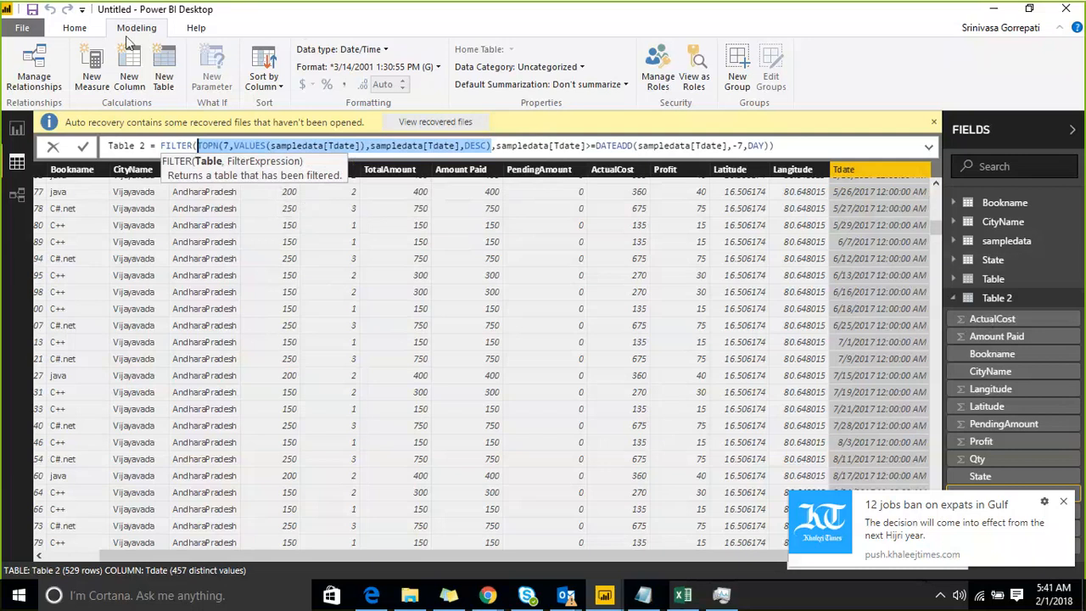
pyautogui.click(164, 85)
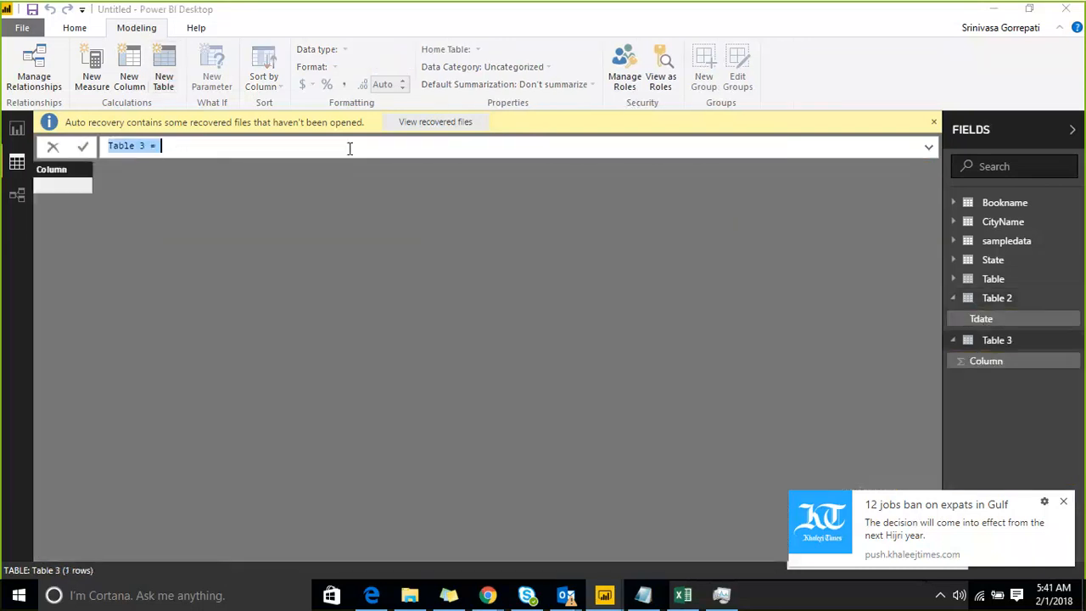
pyautogui.click(346, 146)
pyautogui.hotkey('ctrl', 'v')
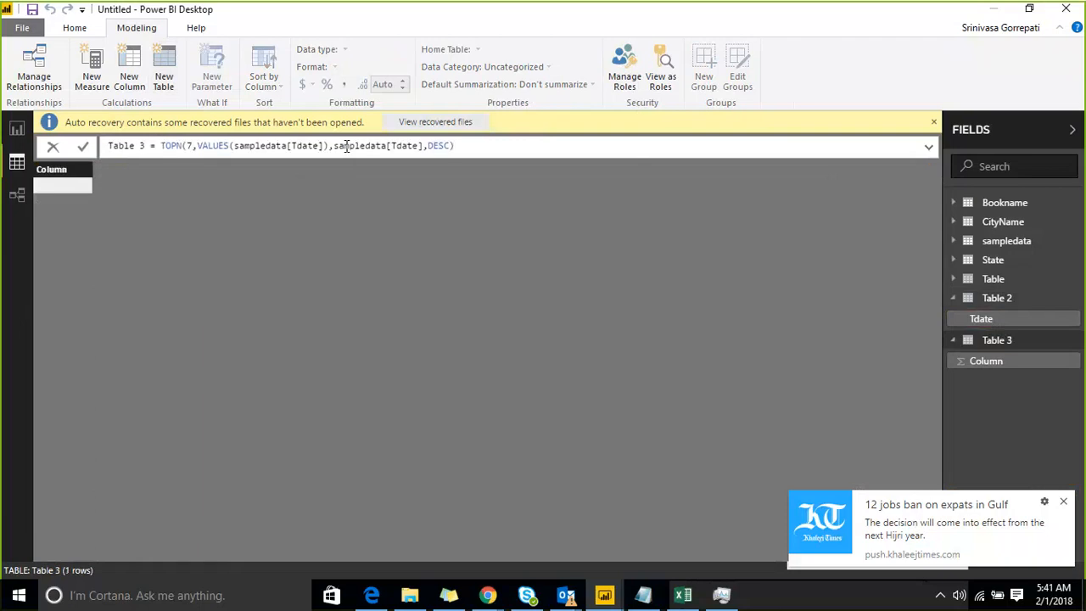
pyautogui.press('Return')
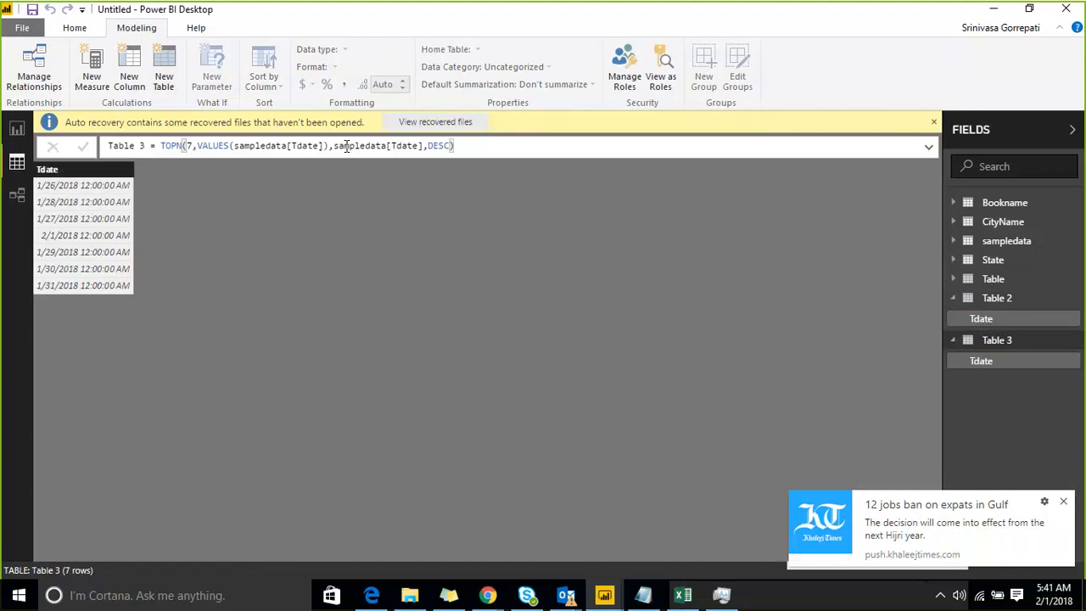
# In Table 2's formula, clear FILTER's table argument and replace the DATEADD expression with TOPN(7,VALUES(sampledata[Tdate]),sampledata[Tdate],DESC).
pyautogui.moveTo(477, 146); pyautogui.dragTo(161, 148)
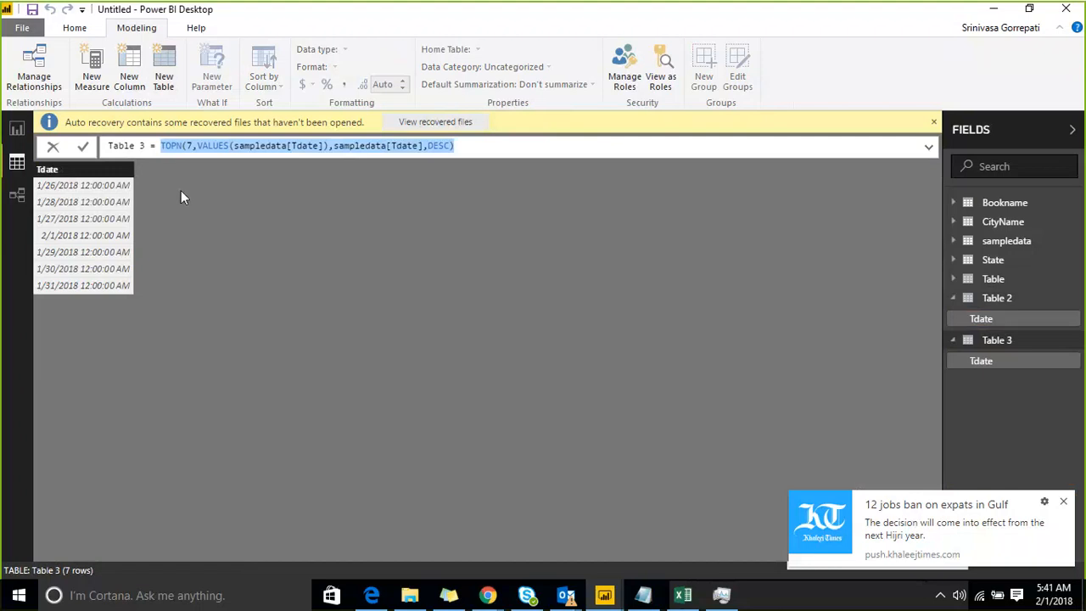
pyautogui.click(972, 308)
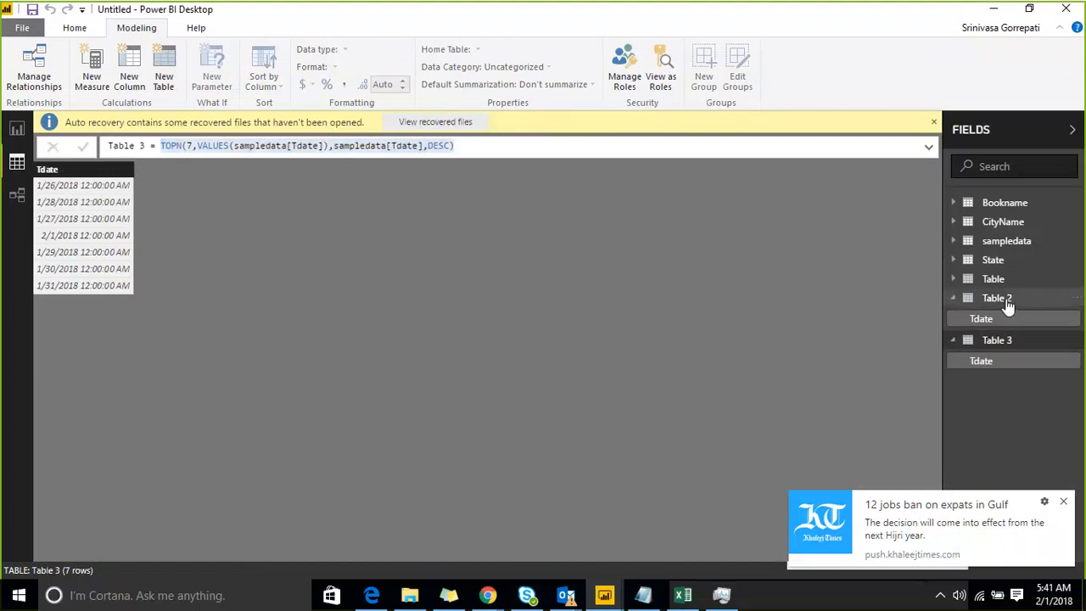
pyautogui.click(994, 314)
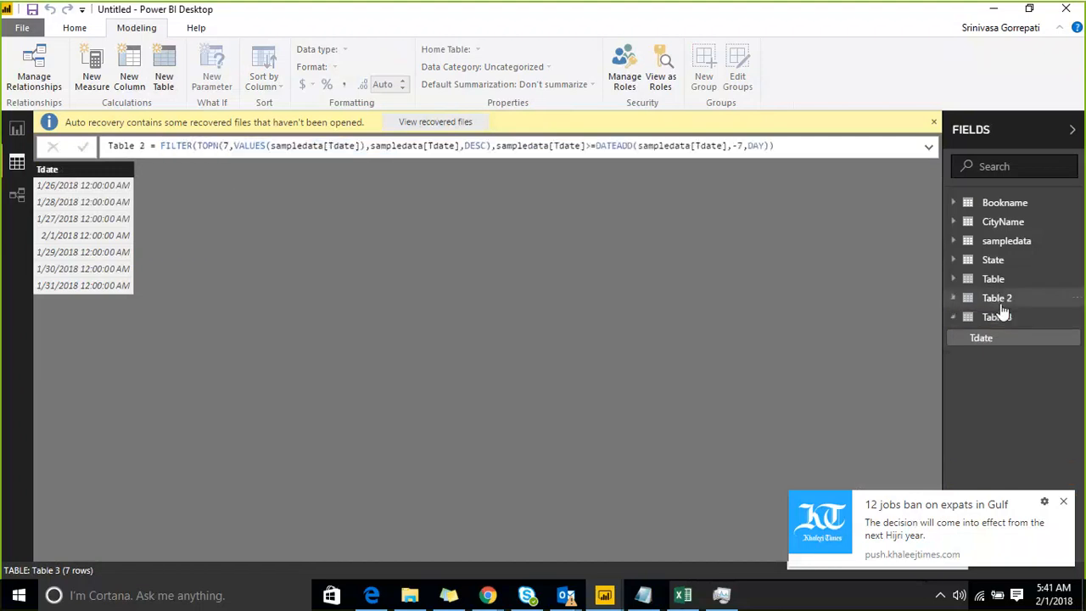
pyautogui.click(999, 304)
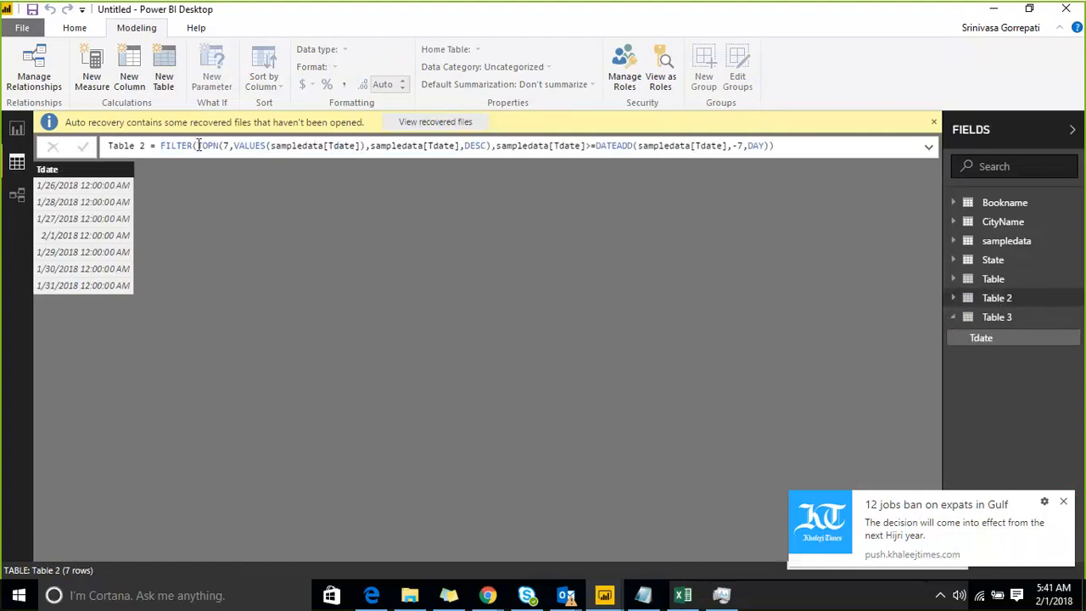
pyautogui.moveTo(198, 145); pyautogui.dragTo(587, 145)
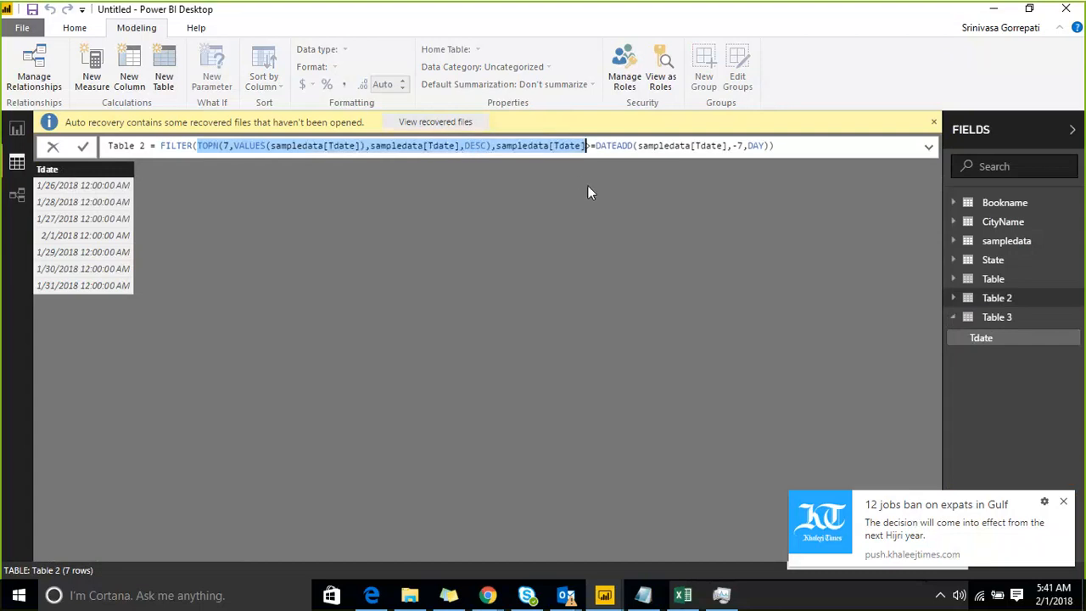
pyautogui.click(475, 170)
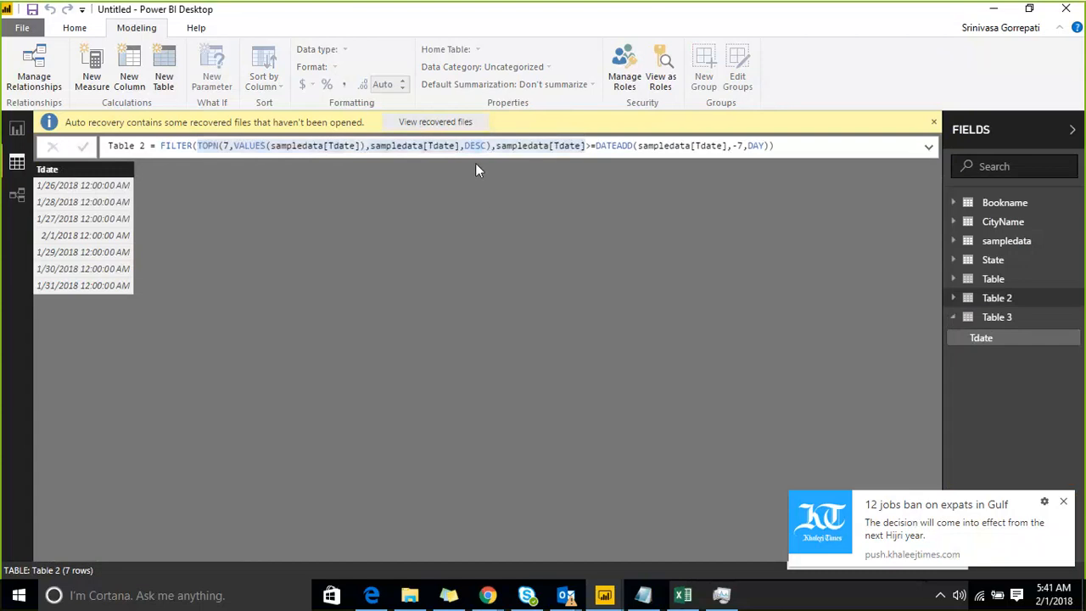
pyautogui.moveTo(490, 146); pyautogui.dragTo(199, 146)
pyautogui.hotkey('ctrl', 'c')
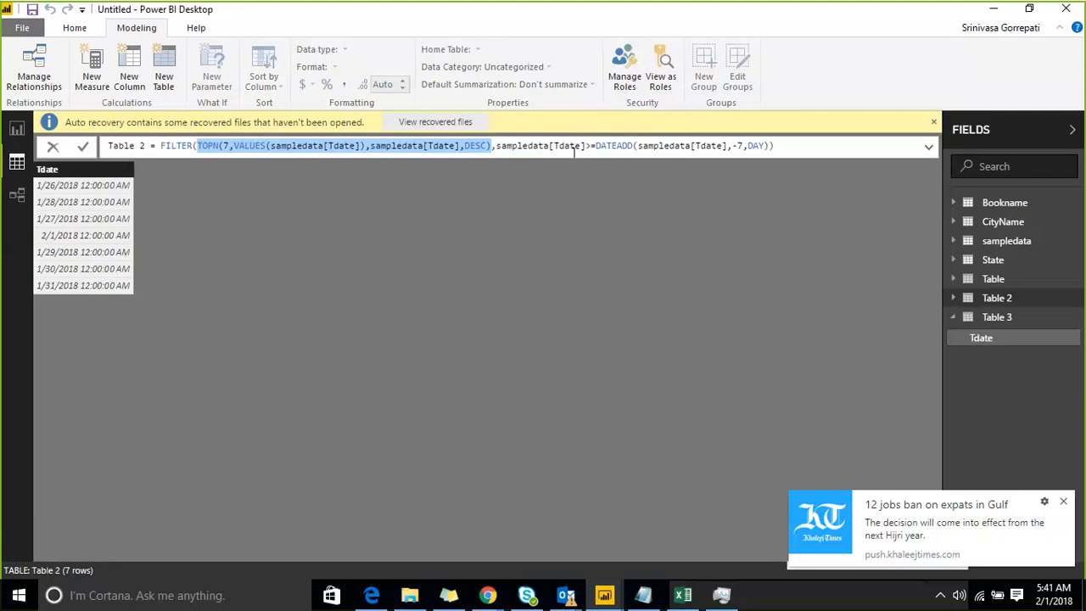
pyautogui.press('BackSpace')
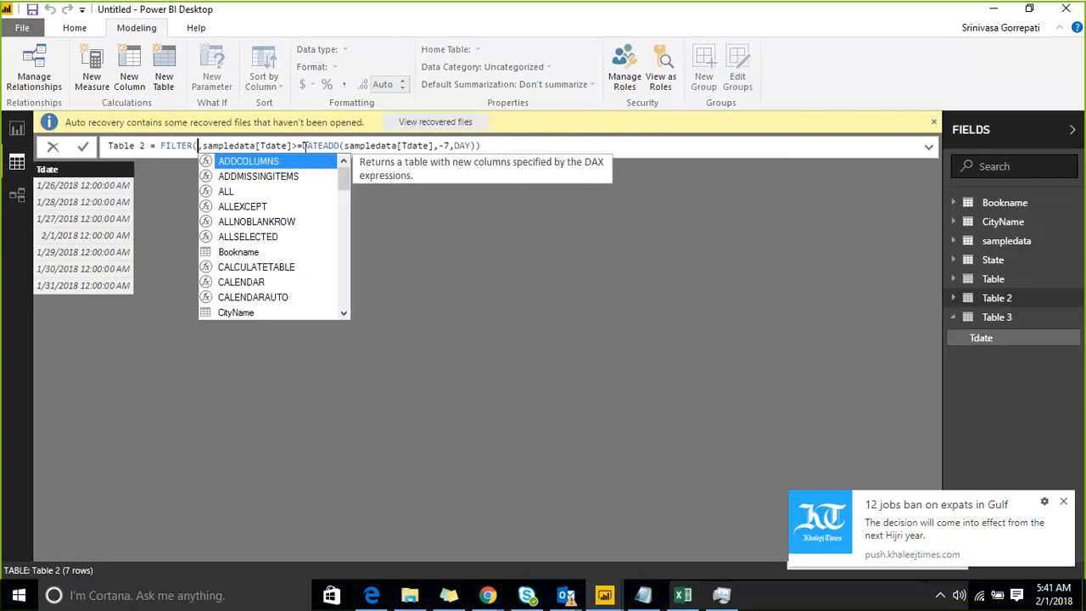
pyautogui.moveTo(303, 145); pyautogui.dragTo(471, 149)
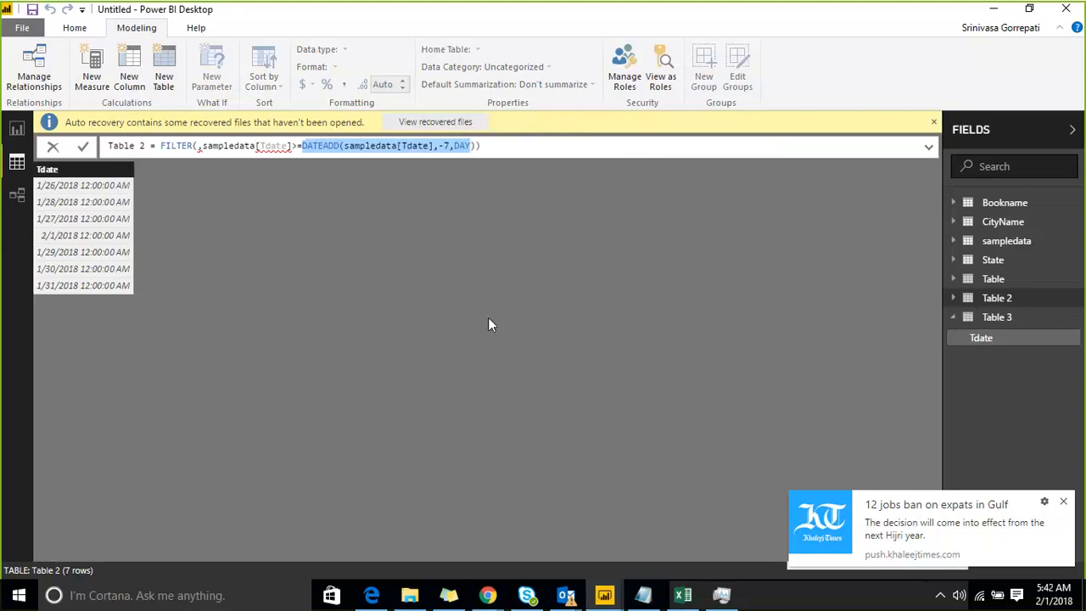
pyautogui.hotkey('ctrl', 'v')
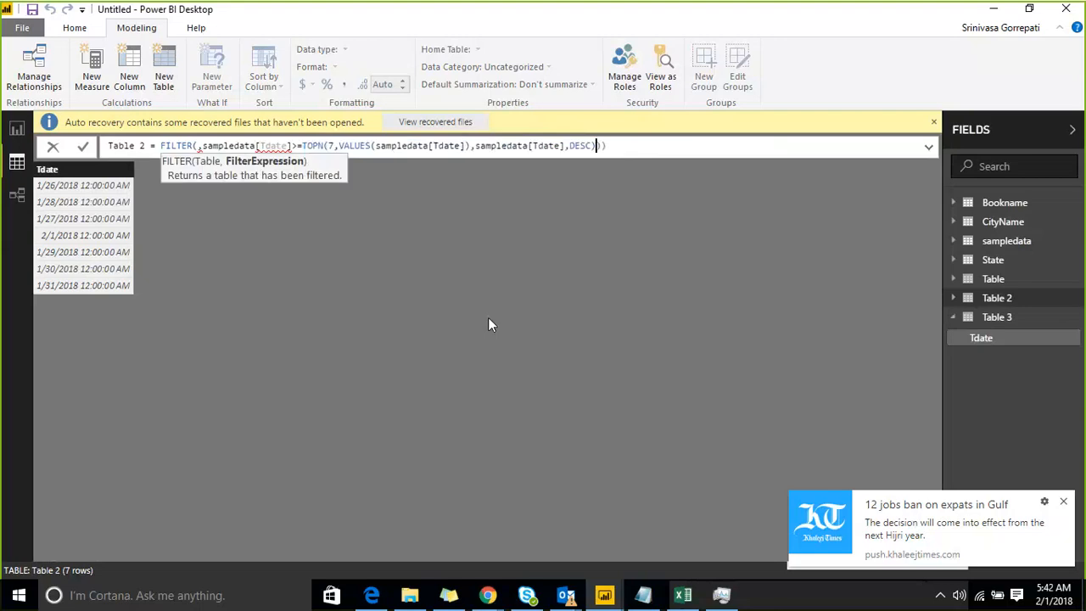
# Give FILTER in Table 2's formula the table argument sampledata.
pyautogui.click(194, 146)
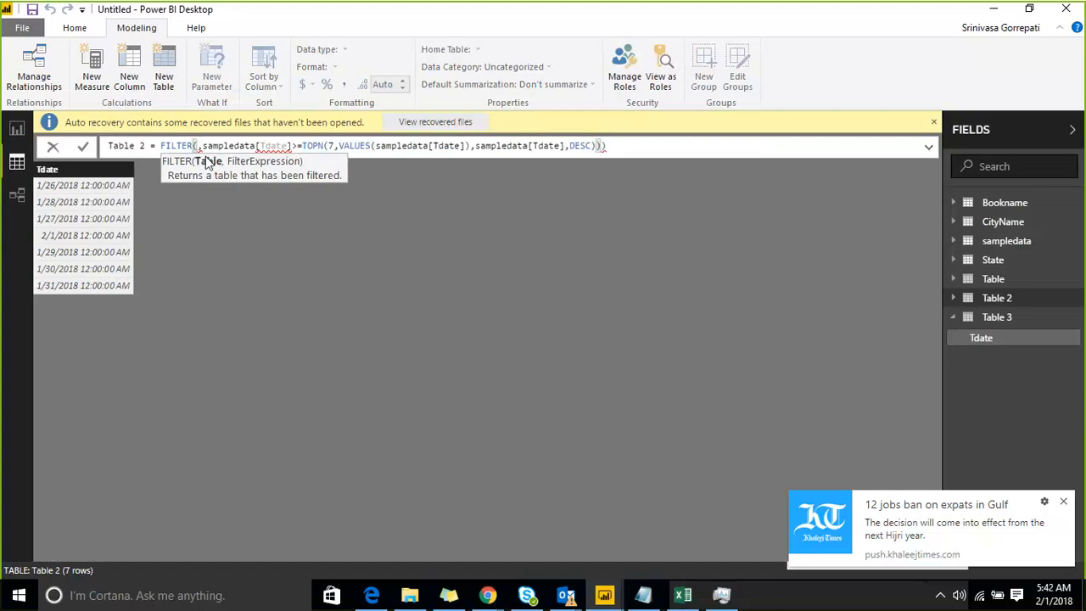
pyautogui.write('SAM')
pyautogui.press('Down')
pyautogui.press('Down')
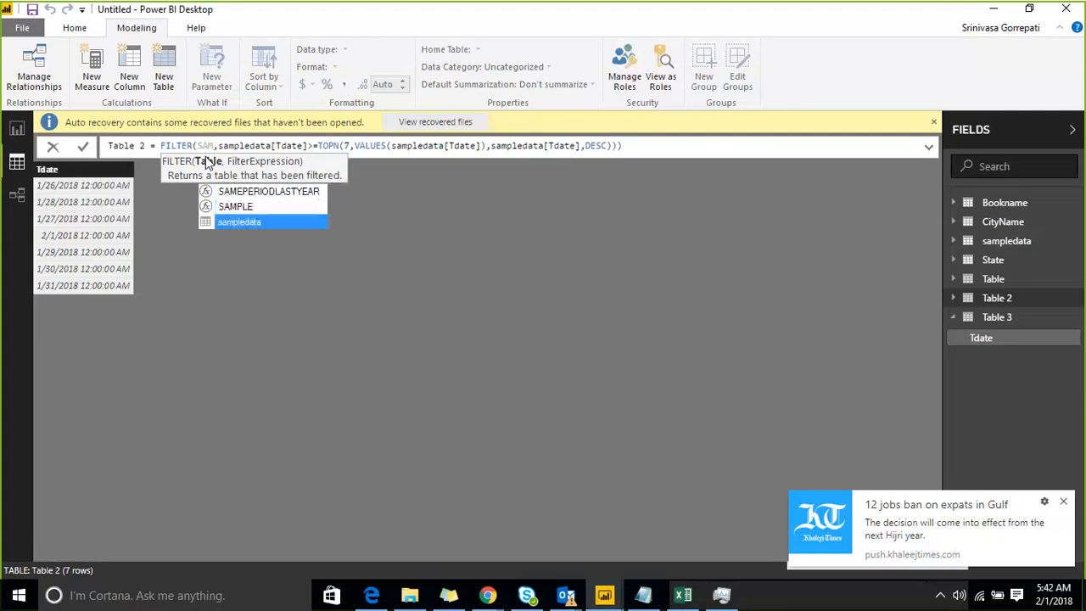
pyautogui.press('Tab')
pyautogui.press('Right')
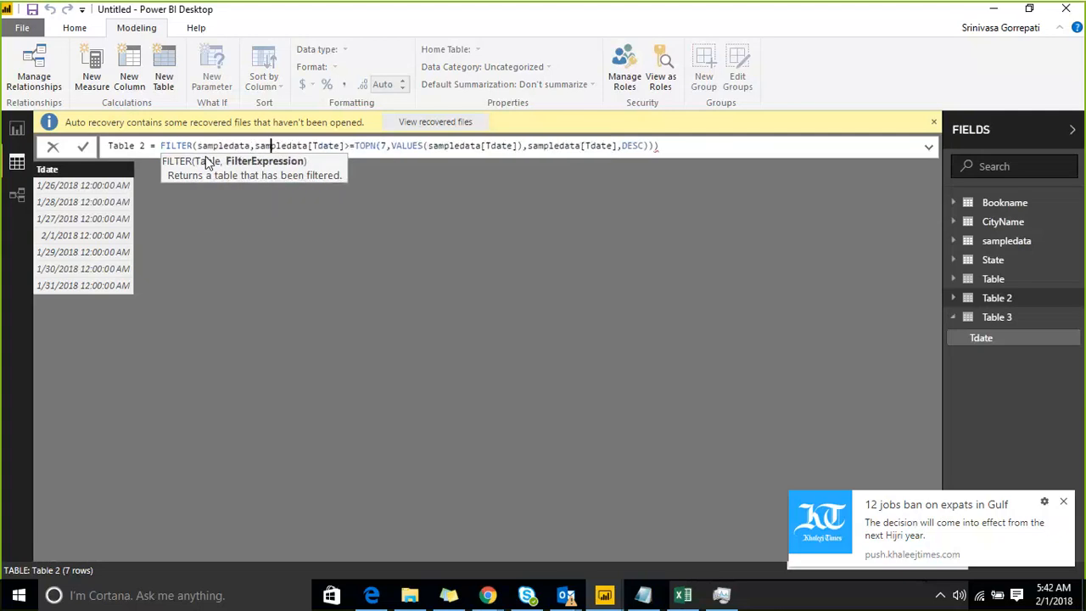
# Remove the surplus closing parenthesis at the end of Table 2's formula and commit the formula.
pyautogui.hotkey('shift', 'Right')
pyautogui.hotkey('shift', 'Right')
pyautogui.hotkey('shift', 'Right')
pyautogui.hotkey('shift', 'Right')
pyautogui.hotkey('shift', 'Right')
pyautogui.hotkey('shift', 'Right')
pyautogui.hotkey('shift', 'Right')
pyautogui.hotkey('shift', 'Right')
pyautogui.hotkey('shift', 'Right')
pyautogui.hotkey('shift', 'Right')
pyautogui.hotkey('shift', 'Right')
pyautogui.hotkey('shift', 'Right')
pyautogui.hotkey('shift', 'Right')
pyautogui.hotkey('shift', 'Right')
pyautogui.hotkey('shift', 'Right')
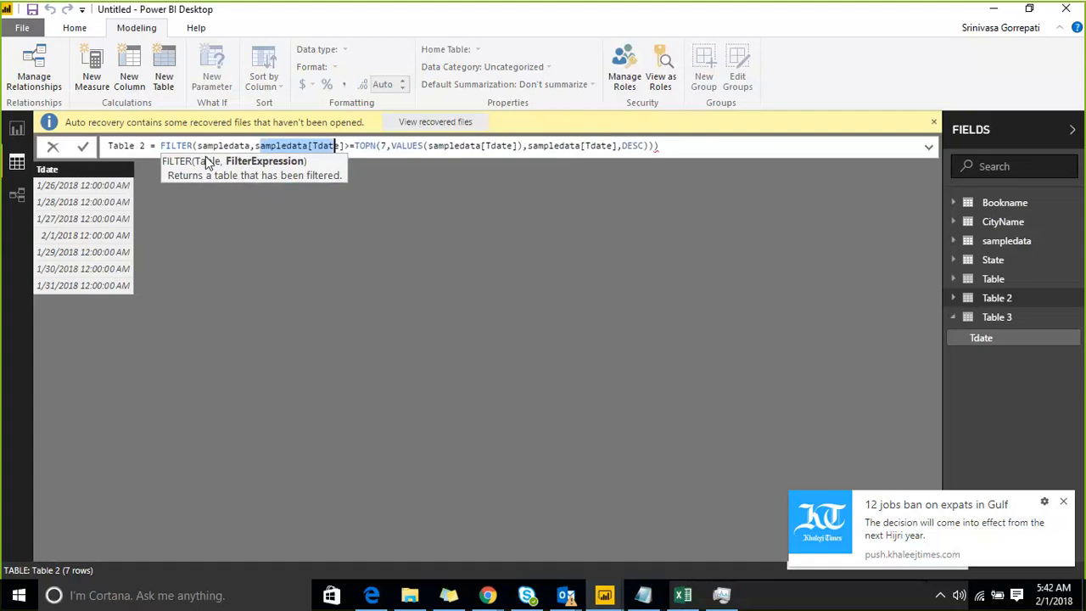
pyautogui.press('Right')
pyautogui.press('Right')
pyautogui.press('Right')
pyautogui.press('Right')
pyautogui.press('Right')
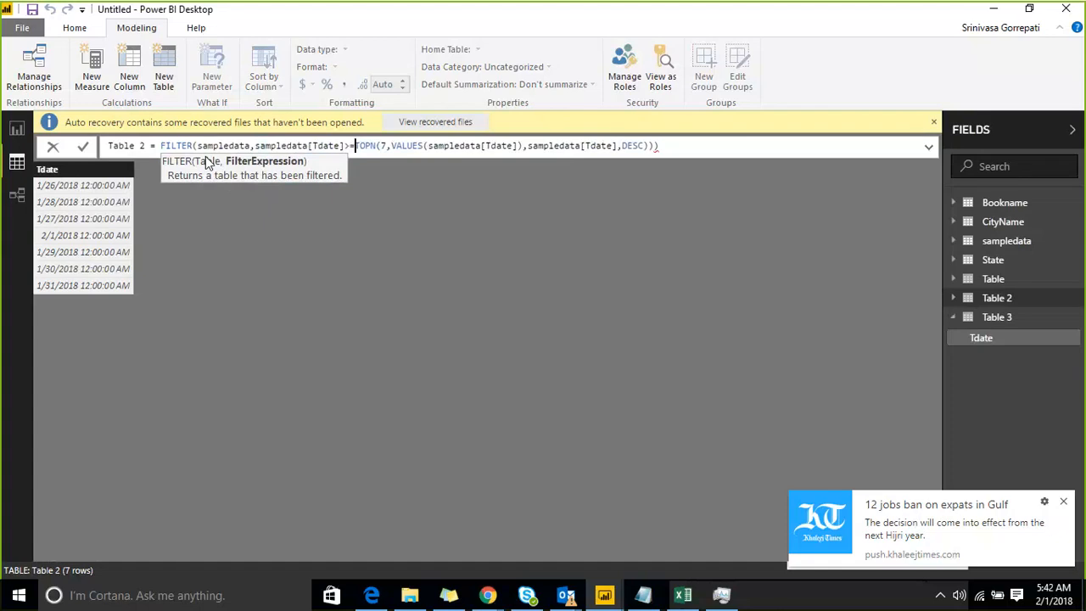
pyautogui.hotkey('shift', 'Right')
pyautogui.hotkey('shift', 'Right')
pyautogui.hotkey('shift', 'Right')
pyautogui.hotkey('shift', 'Right')
pyautogui.hotkey('shift', 'Right')
pyautogui.hotkey('shift', 'Right')
pyautogui.hotkey('shift', 'Right')
pyautogui.hotkey('shift', 'Right')
pyautogui.hotkey('shift', 'Right')
pyautogui.hotkey('shift', 'Right')
pyautogui.hotkey('shift', 'Right')
pyautogui.hotkey('shift', 'Right')
pyautogui.hotkey('shift', 'Right')
pyautogui.hotkey('shift', 'Right')
pyautogui.hotkey('shift', 'Right')
pyautogui.hotkey('shift', 'Right')
pyautogui.hotkey('shift', 'Right')
pyautogui.hotkey('shift', 'Right')
pyautogui.hotkey('shift', 'Right')
pyautogui.hotkey('shift', 'Right')
pyautogui.hotkey('shift', 'Right')
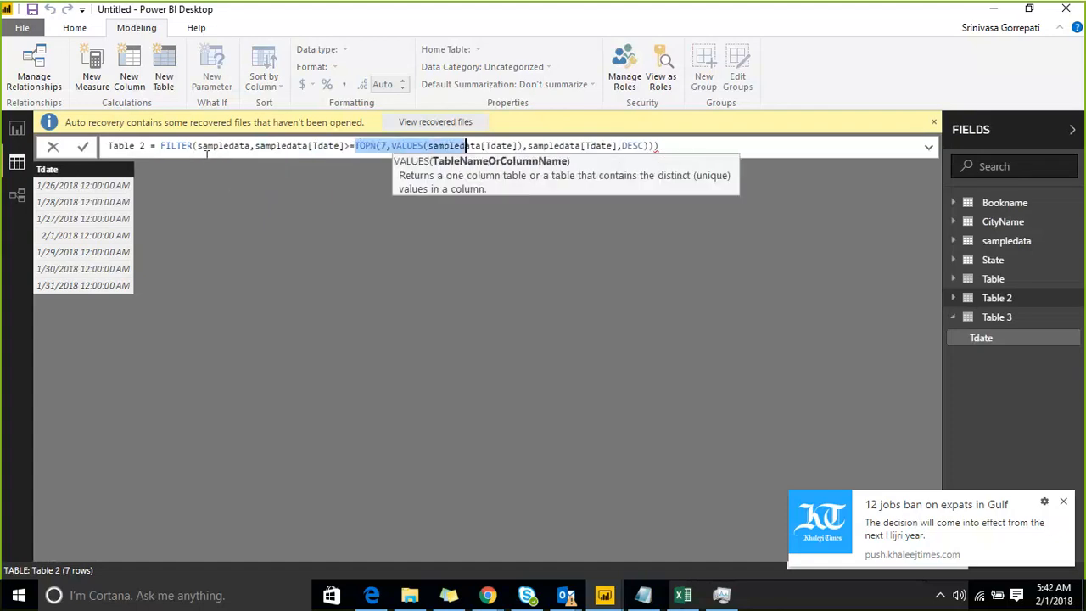
pyautogui.hotkey('shift', 'Right')
pyautogui.hotkey('shift', 'Right')
pyautogui.hotkey('shift', 'Right')
pyautogui.hotkey('shift', 'Right')
pyautogui.hotkey('shift', 'Right')
pyautogui.hotkey('shift', 'Right')
pyautogui.hotkey('shift', 'Right')
pyautogui.hotkey('shift', 'Right')
pyautogui.hotkey('shift', 'Right')
pyautogui.hotkey('shift', 'Right')
pyautogui.hotkey('shift', 'Right')
pyautogui.hotkey('shift', 'Right')
pyautogui.hotkey('shift', 'Right')
pyautogui.hotkey('shift', 'Right')
pyautogui.hotkey('shift', 'Right')
pyautogui.hotkey('shift', 'Right')
pyautogui.hotkey('shift', 'Right')
pyautogui.hotkey('shift', 'Right')
pyautogui.hotkey('shift', 'Right')
pyautogui.hotkey('shift', 'Right')
pyautogui.press('Right')
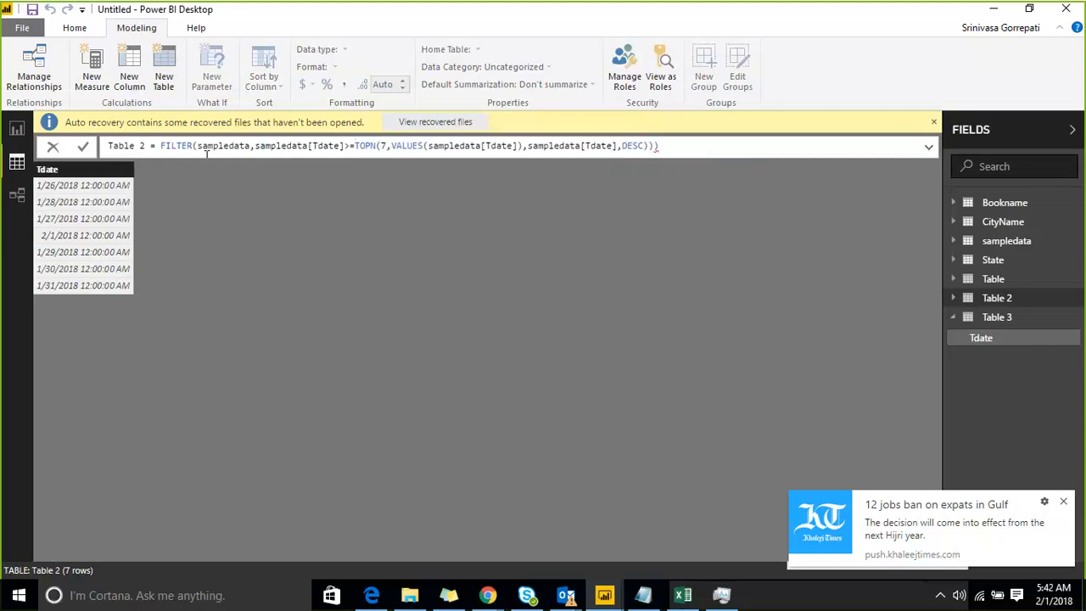
pyautogui.press('BackSpace')
pyautogui.press('Return')
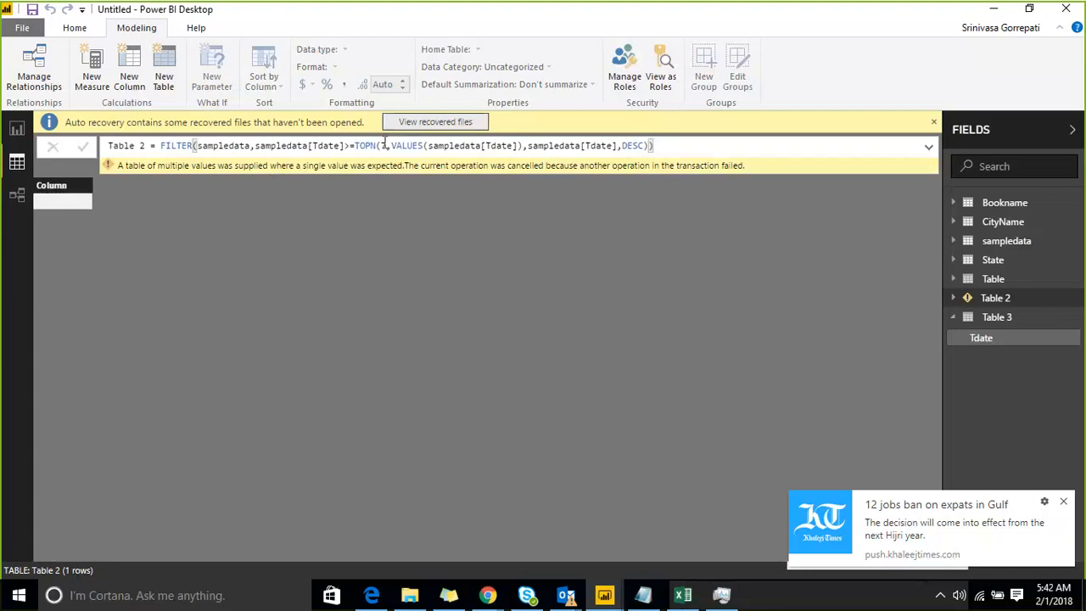
pyautogui.click(251, 145)
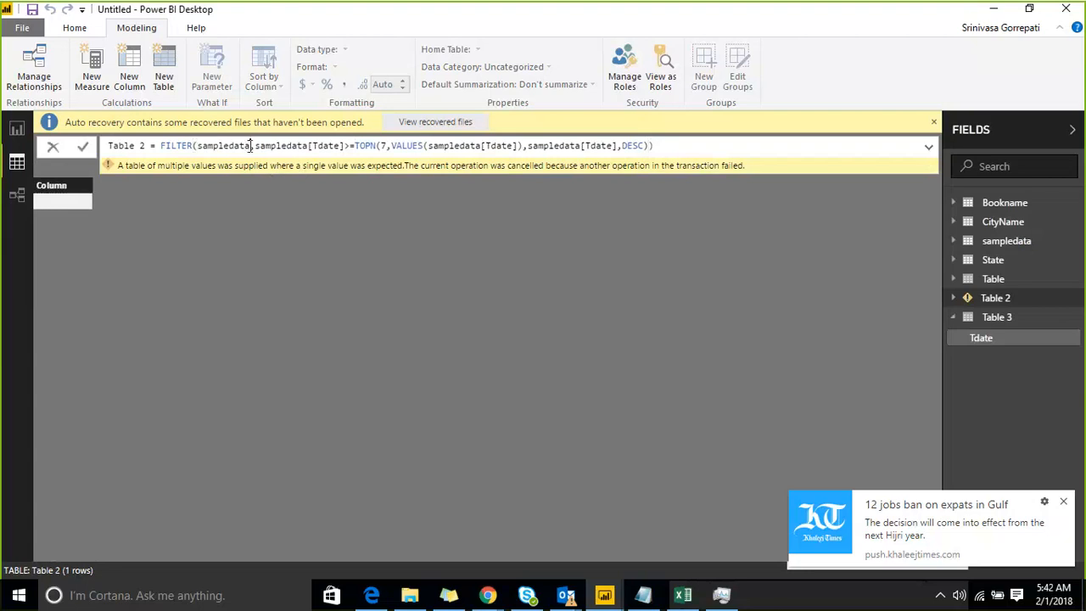
pyautogui.doubleClick(251, 145)
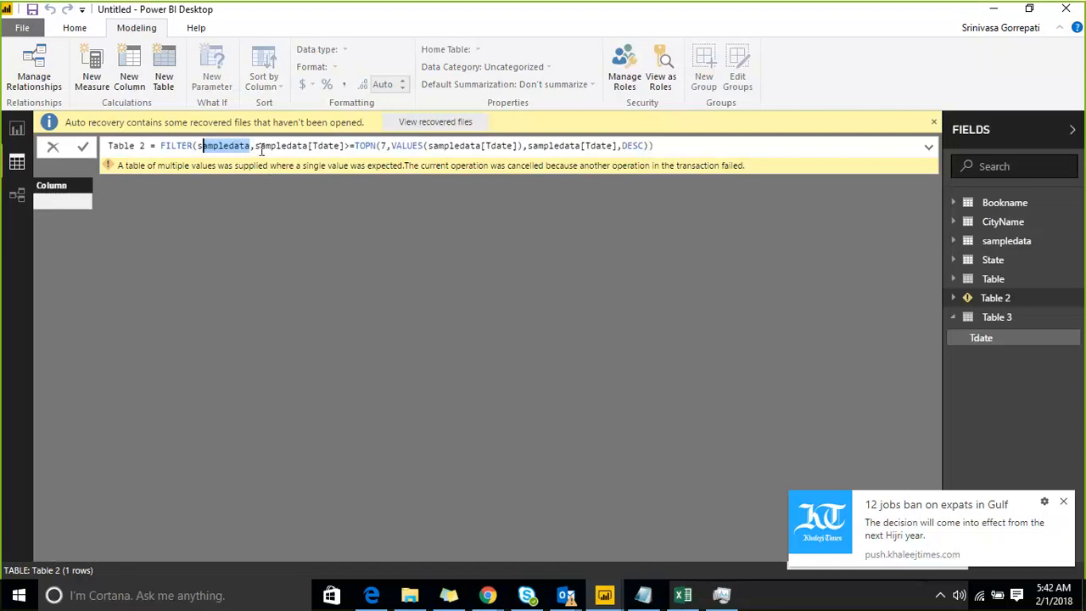
pyautogui.moveTo(257, 145); pyautogui.dragTo(346, 145)
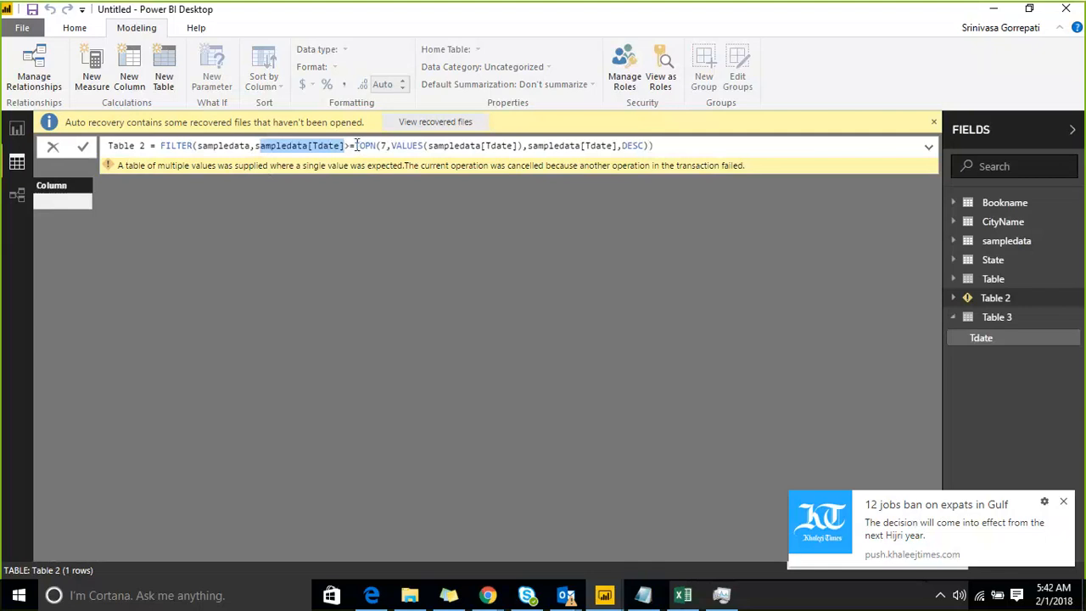
pyautogui.moveTo(354, 145); pyautogui.dragTo(645, 146)
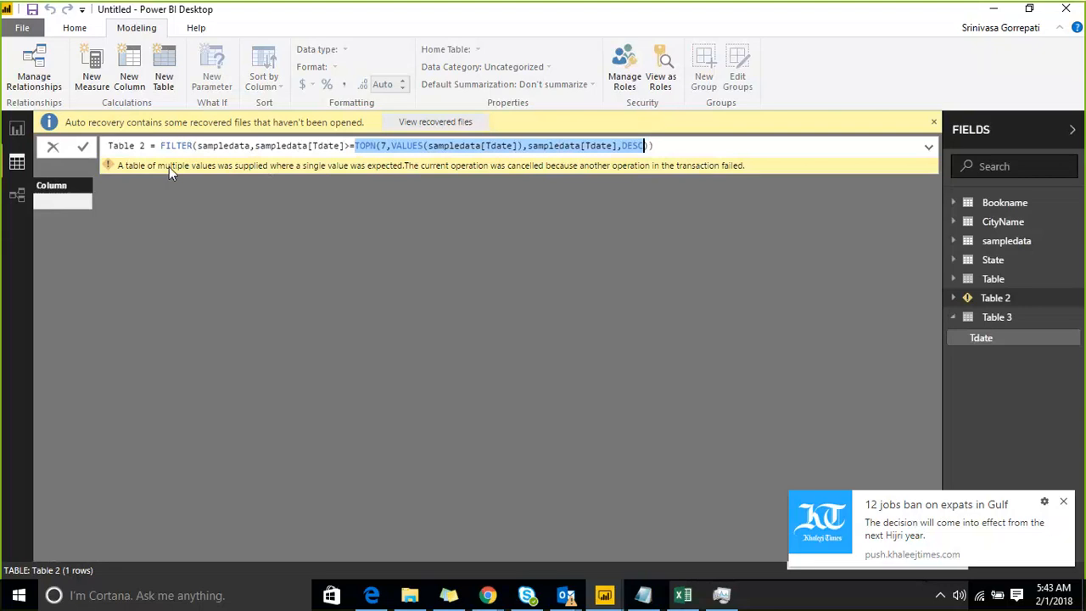
# Create a new calculated table from Table 2's copied expression FILTER(sampledata,sampledata[Tdate]>=TOPN(7,VALUES(sampledata[Tdate]),sampledata[Tdate],DESC)).
pyautogui.press('Right')
pyautogui.press('Right')
pyautogui.press('Right')
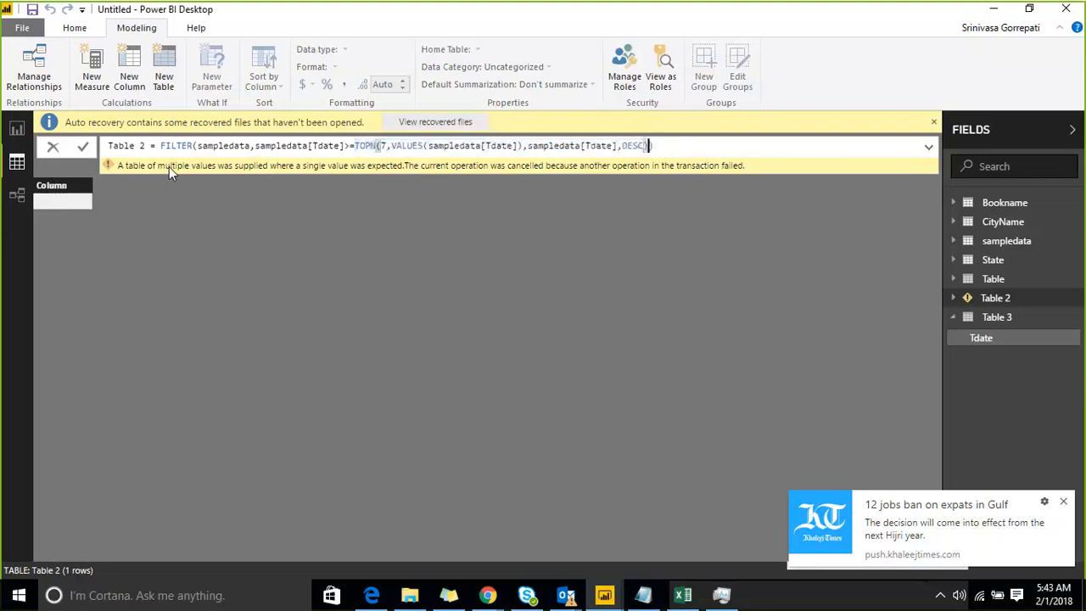
pyautogui.hotkey('shift', 'Left')
pyautogui.hotkey('shift', 'Left')
pyautogui.hotkey('shift', 'Left')
pyautogui.hotkey('shift', 'Left')
pyautogui.hotkey('shift', 'Left')
pyautogui.hotkey('shift', 'Left')
pyautogui.hotkey('shift', 'Left')
pyautogui.hotkey('shift', 'Left')
pyautogui.hotkey('shift', 'Left')
pyautogui.hotkey('shift', 'Left')
pyautogui.hotkey('shift', 'Left')
pyautogui.hotkey('shift', 'Left')
pyautogui.hotkey('shift', 'Left')
pyautogui.hotkey('shift', 'Left')
pyautogui.hotkey('shift', 'Left')
pyautogui.hotkey('shift', 'Left')
pyautogui.hotkey('shift', 'Left')
pyautogui.hotkey('shift', 'Left')
pyautogui.hotkey('shift', 'Left')
pyautogui.hotkey('shift', 'Left')
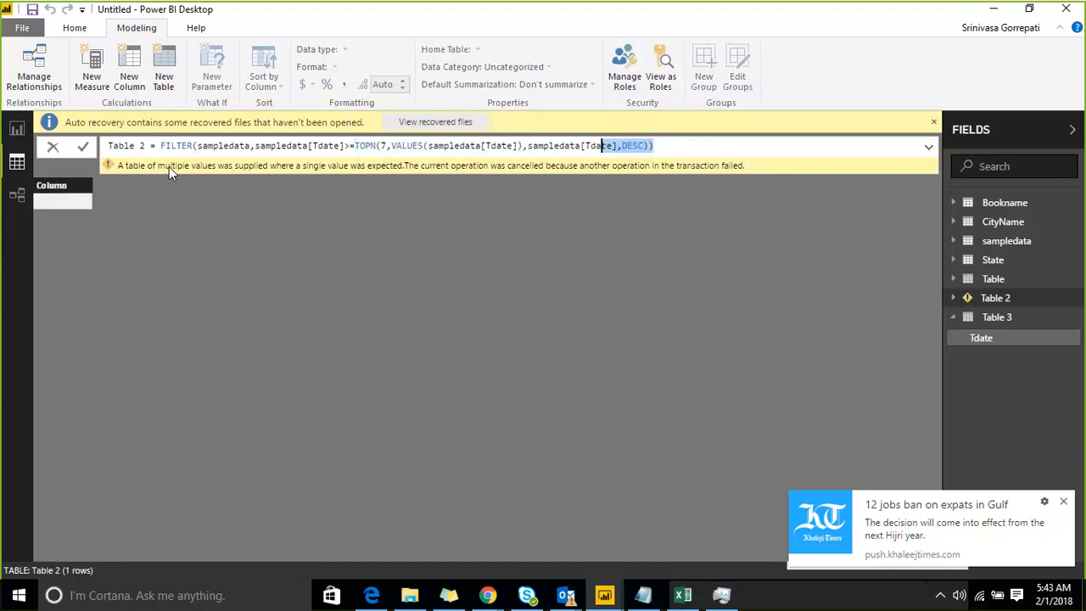
pyautogui.hotkey('shift', 'Left')
pyautogui.hotkey('shift', 'Left')
pyautogui.hotkey('shift', 'Left')
pyautogui.hotkey('shift', 'Left')
pyautogui.hotkey('shift', 'Left')
pyautogui.hotkey('shift', 'Left')
pyautogui.hotkey('shift', 'Left')
pyautogui.hotkey('shift', 'Left')
pyautogui.hotkey('shift', 'Left')
pyautogui.hotkey('shift', 'Left')
pyautogui.hotkey('shift', 'Left')
pyautogui.hotkey('shift', 'Left')
pyautogui.hotkey('shift', 'Left')
pyautogui.hotkey('shift', 'Left')
pyautogui.hotkey('shift', 'Left')
pyautogui.hotkey('shift', 'Left')
pyautogui.hotkey('shift', 'Left')
pyautogui.hotkey('shift', 'Left')
pyautogui.hotkey('shift', 'Left')
pyautogui.hotkey('shift', 'Left')
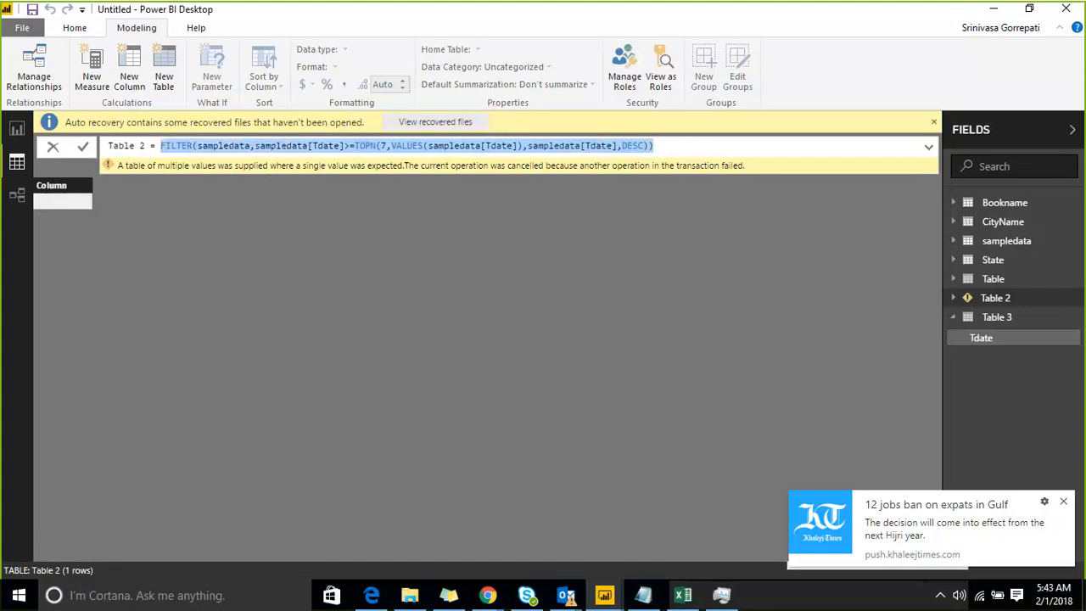
pyautogui.click(161, 73)
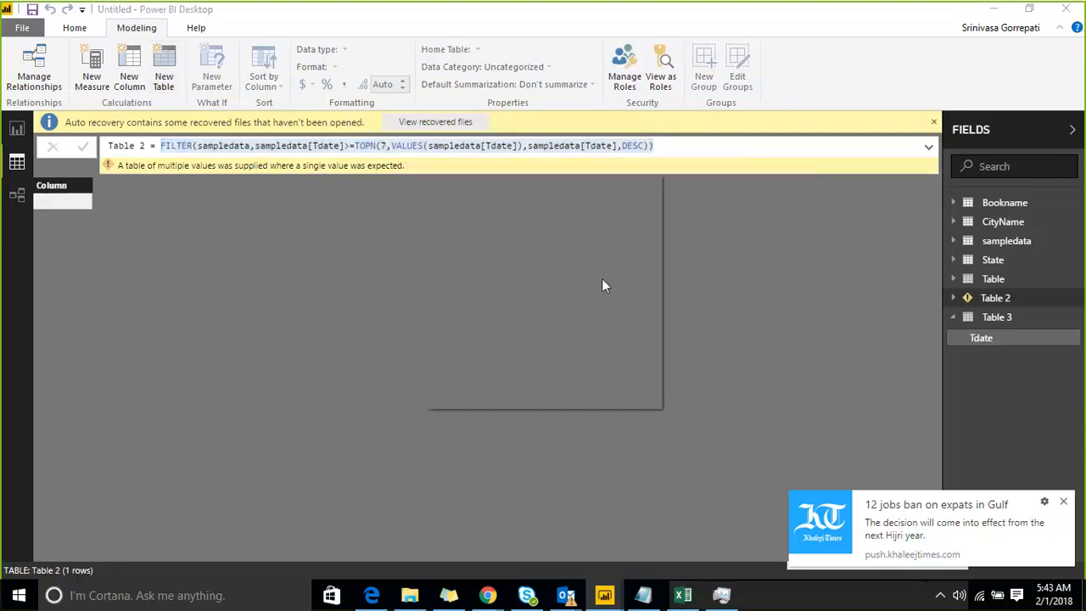
pyautogui.click(213, 146)
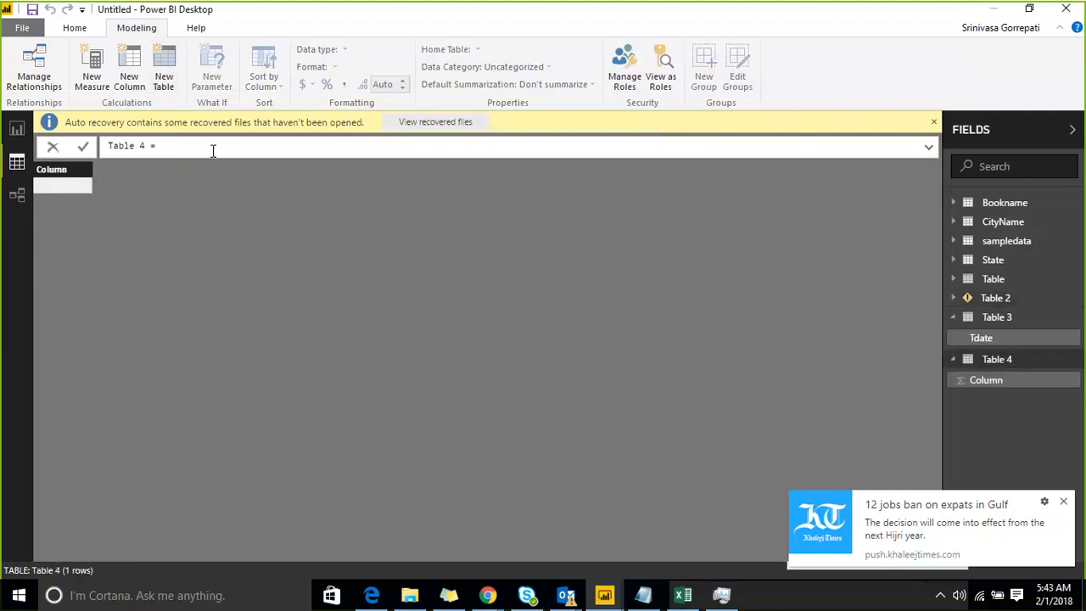
pyautogui.write('FILTER(sampledata,sampledata[Tdate]>=TOPN(7,VALUES(sampledata[Tdate]),sampledata[Tdate],DESC))')
pyautogui.press('Return')
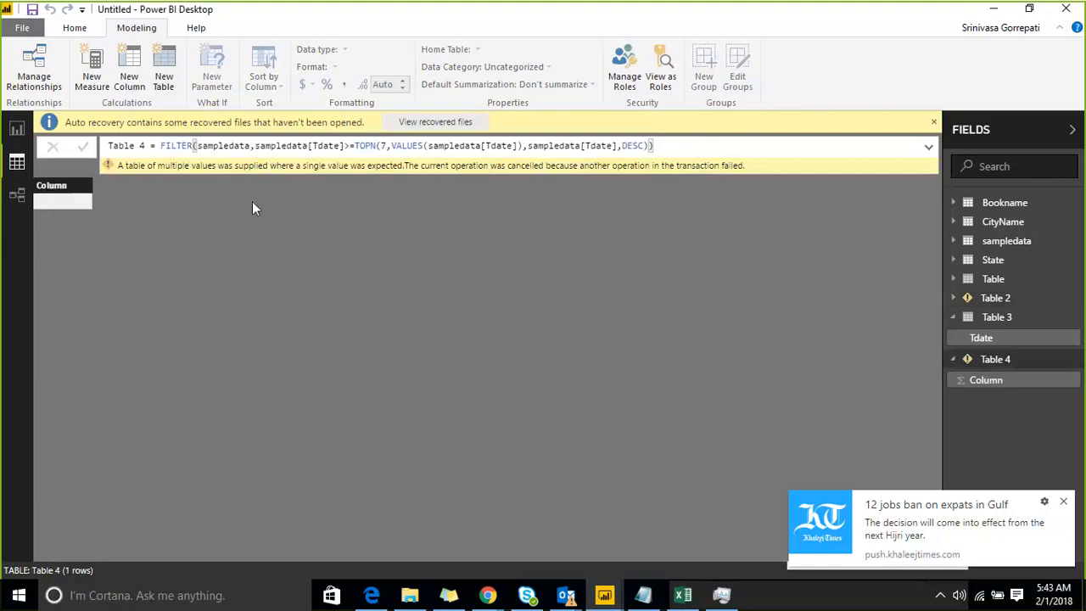
# Try replacing the >= comparison in Table 4's formula with IN and enclosing the TOPN expression in curly braces.
pyautogui.click(357, 145)
pyautogui.hotkey('shift', 'Left')
pyautogui.press('BackSpace')
pyautogui.press('BackSpace')
pyautogui.write('IN')
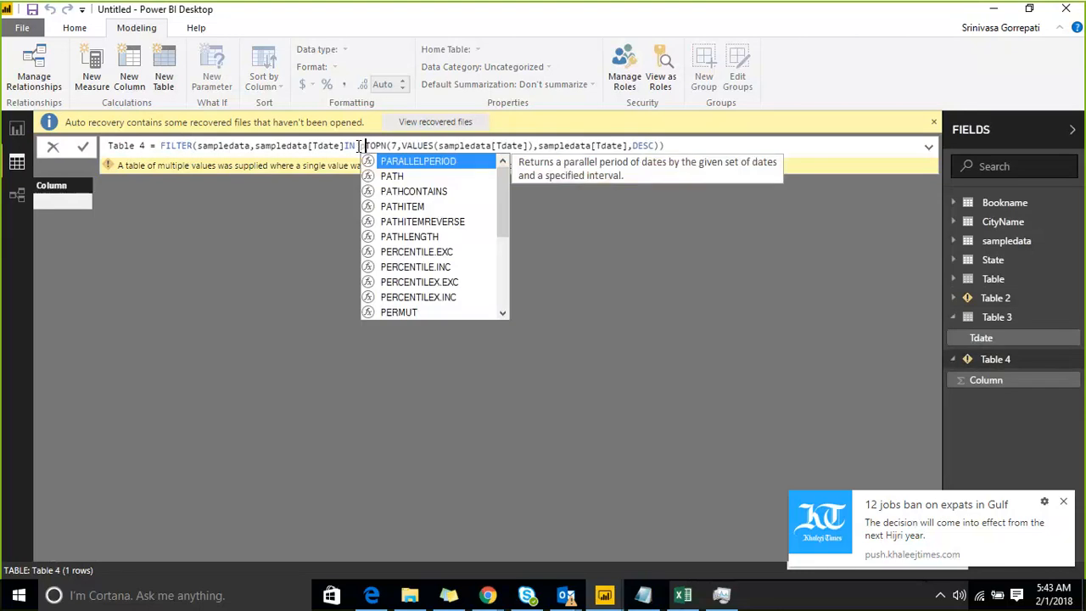
pyautogui.press('BackSpace')
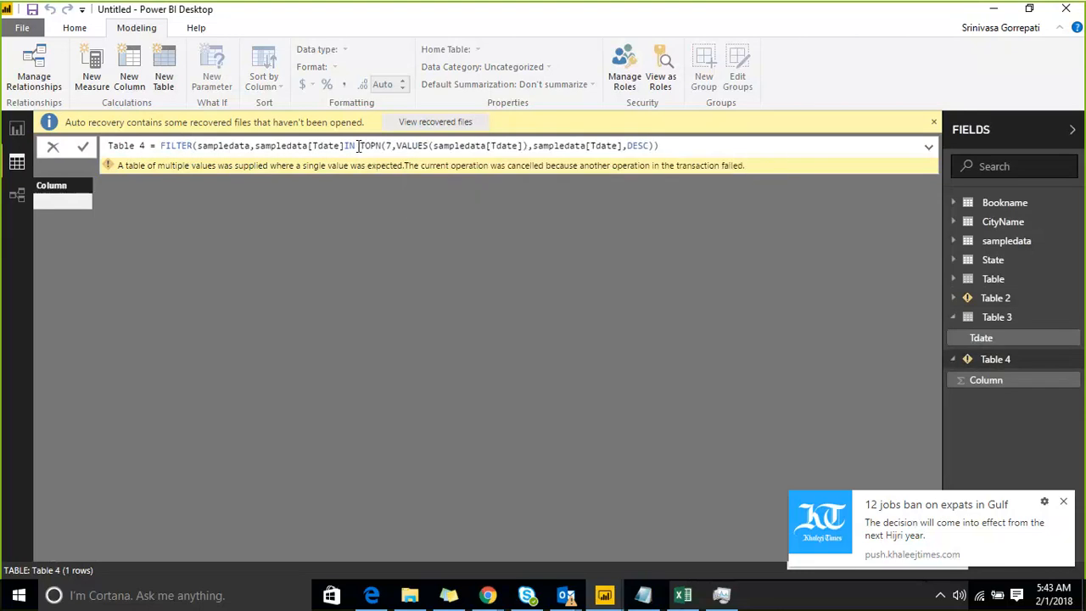
pyautogui.write('(')
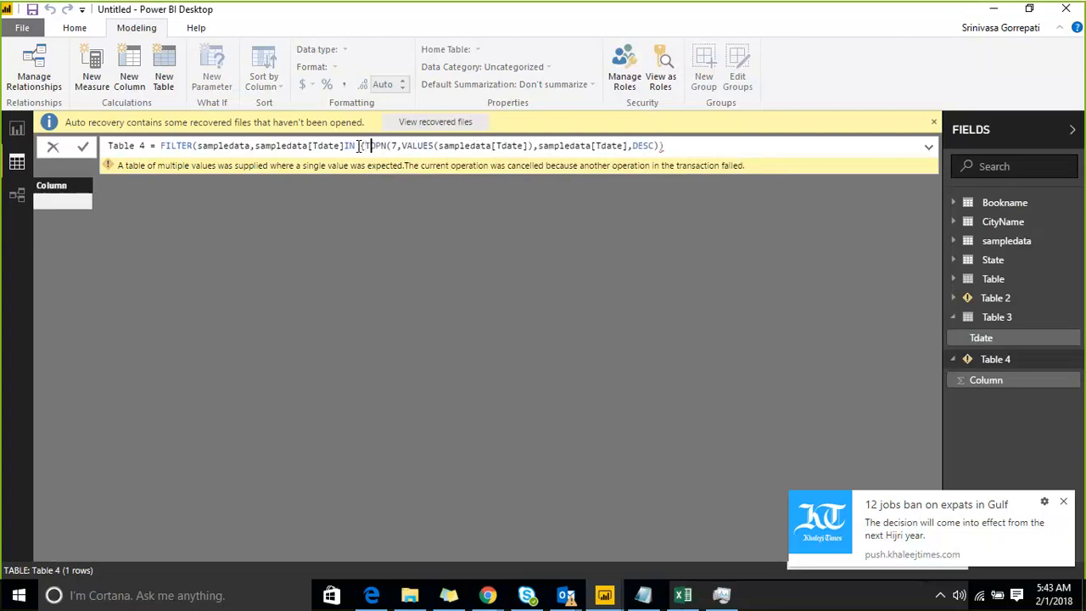
pyautogui.press('Right')
pyautogui.press('Right')
pyautogui.press('Right')
pyautogui.press('Right')
pyautogui.press('Right')
pyautogui.press('Right')
pyautogui.press('Right')
pyautogui.press('Right')
pyautogui.press('Right')
pyautogui.press('Right')
pyautogui.press('Right')
pyautogui.press('Right')
pyautogui.press('Right')
pyautogui.press('Right')
pyautogui.press('Right')
pyautogui.press('Right')
pyautogui.press('Right')
pyautogui.press('Right')
pyautogui.press('Right')
pyautogui.press('Right')
pyautogui.press('Right')
pyautogui.press('Right')
pyautogui.press('Right')
pyautogui.press('Right')
pyautogui.press('Right')
pyautogui.press('Right')
pyautogui.press('Right')
pyautogui.press('Right')
pyautogui.press('Right')
pyautogui.press('Right')
pyautogui.write(')')
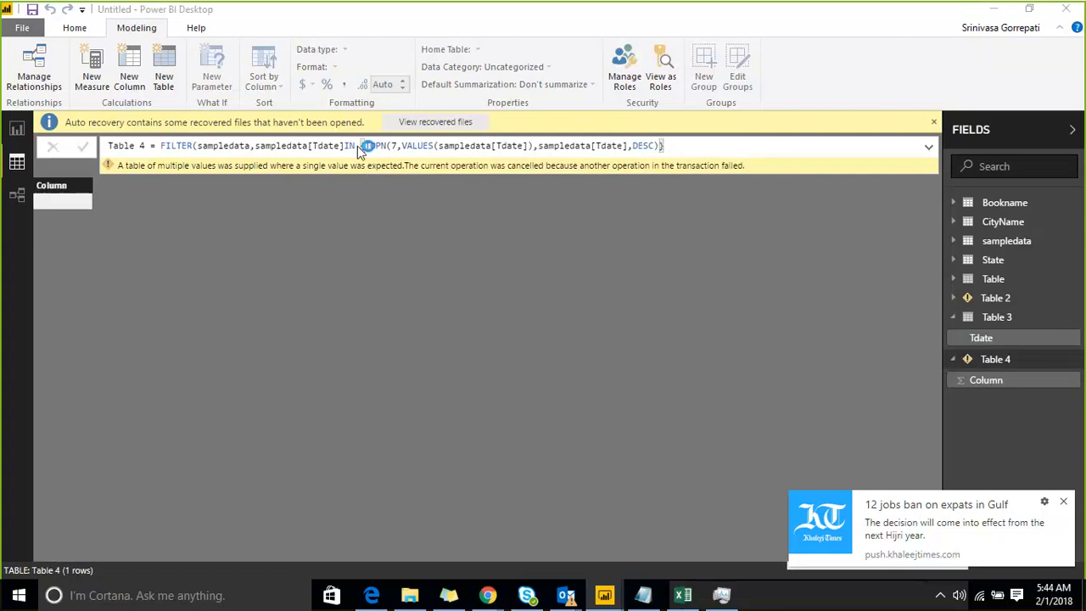
pyautogui.press('Return')
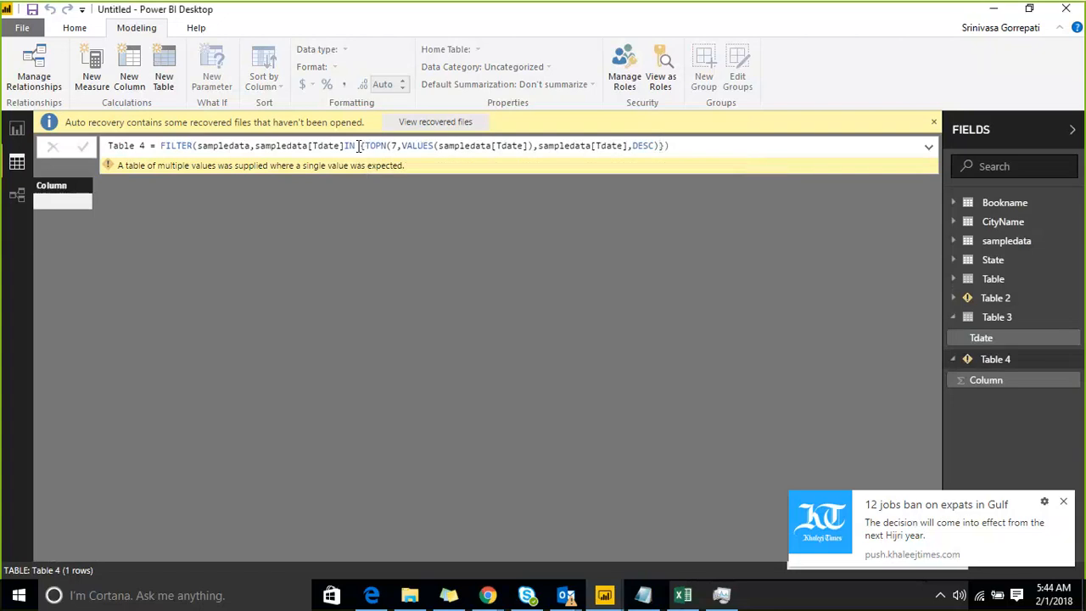
# Replace IN with >= in Table 4's formula and remove the opening curly brace before TOPN.
pyautogui.click(660, 146)
pyautogui.press('Right')
pyautogui.click(364, 146)
pyautogui.press('Left')
pyautogui.hotkey('shift', 'Left')
pyautogui.hotkey('shift', 'Left')
pyautogui.write('>=')
pyautogui.hotkey('shift', 'Left')
# Enclose Table 4's TOPN expression in MIN, swapping the closing curly brace for a parenthesis, and commit the formula.
pyautogui.write('mIN')
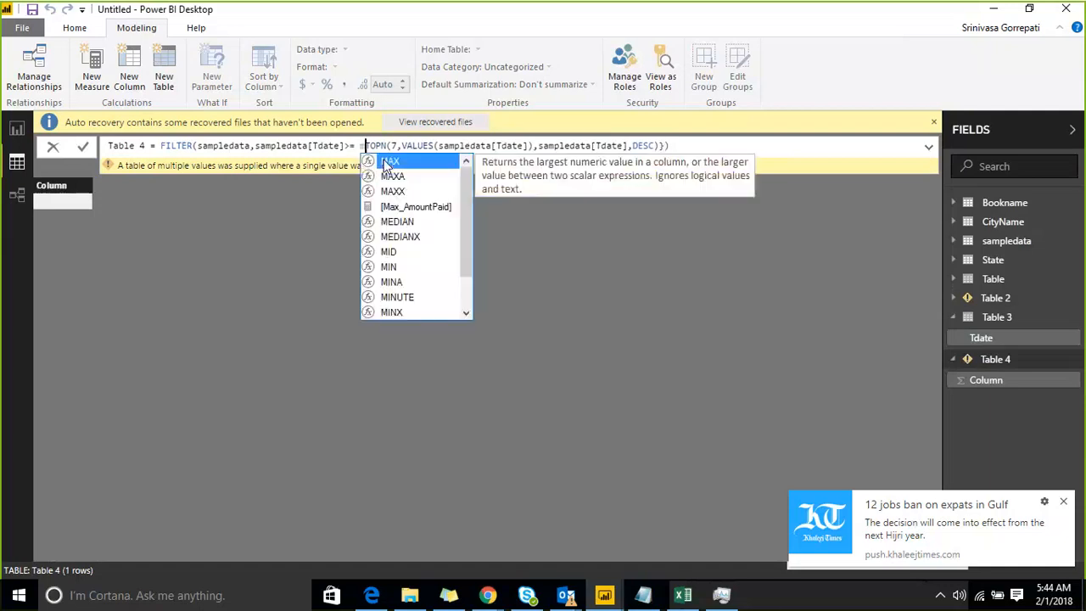
pyautogui.click(386, 163)
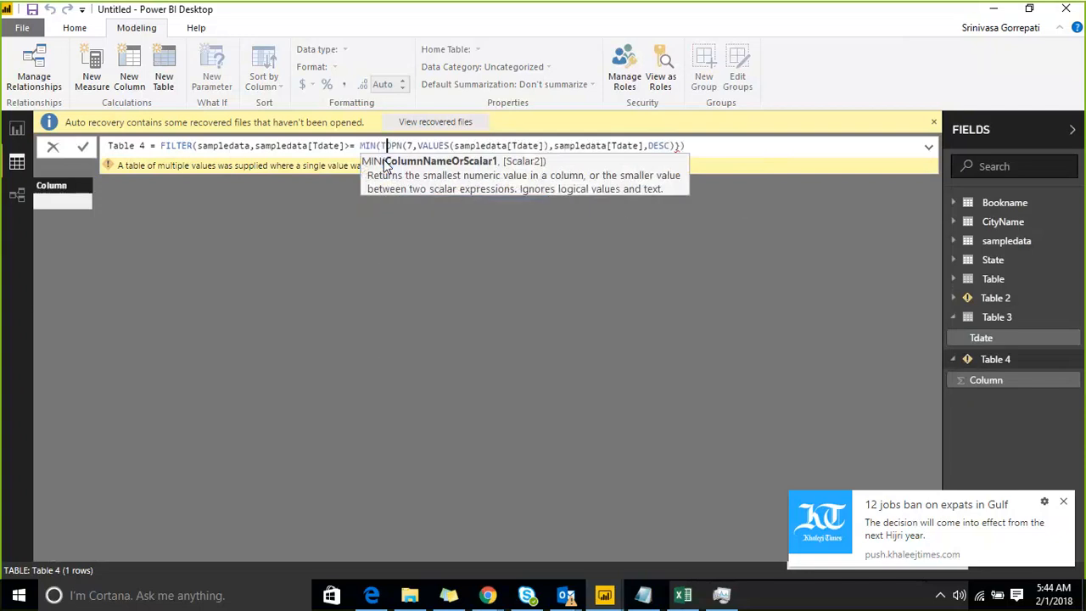
pyautogui.press('Right')
pyautogui.press('Right')
pyautogui.press('Right')
pyautogui.press('Right')
pyautogui.press('Right')
pyautogui.press('Right')
pyautogui.press('Right')
pyautogui.press('Right')
pyautogui.press('Right')
pyautogui.press('Right')
pyautogui.press('Right')
pyautogui.press('Right')
pyautogui.press('Right')
pyautogui.press('Right')
pyautogui.press('Right')
pyautogui.press('Right')
pyautogui.press('Right')
pyautogui.press('Right')
pyautogui.press('Right')
pyautogui.press('Right')
pyautogui.press('Right')
pyautogui.press('Right')
pyautogui.press('Right')
pyautogui.press('Right')
pyautogui.press('Right')
pyautogui.press('Right')
pyautogui.press('Right')
pyautogui.press('Right')
pyautogui.press('Right')
pyautogui.press('Right')
pyautogui.press('Right')
pyautogui.press('Right')
pyautogui.press('Right')
pyautogui.press('Right')
pyautogui.press('Right')
pyautogui.press('Right')
pyautogui.press('Right')
pyautogui.press('Right')
pyautogui.press('Right')
pyautogui.press('Right')
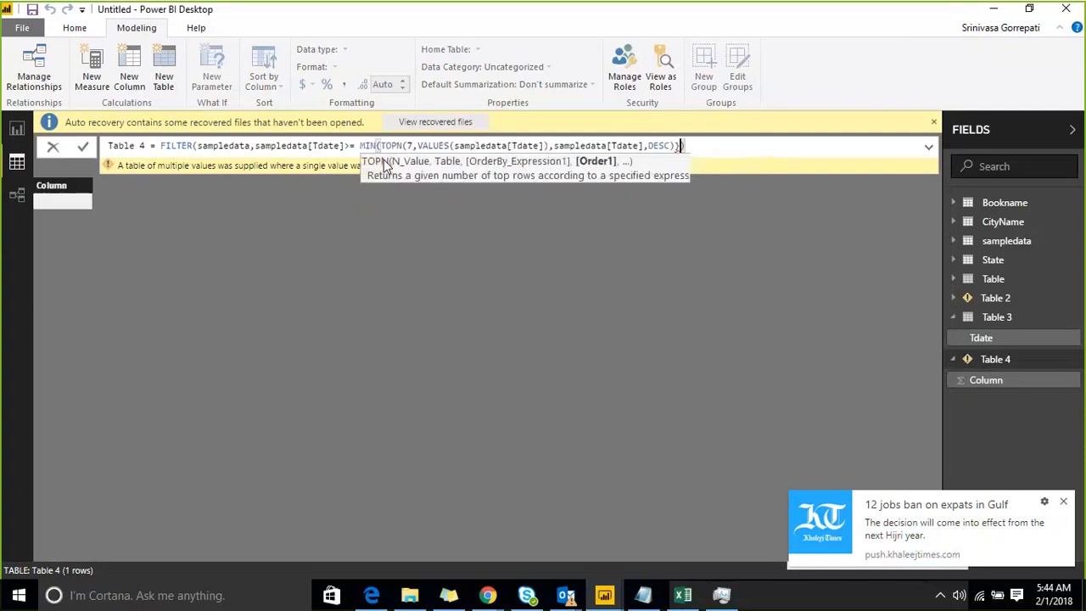
pyautogui.press('Right')
pyautogui.press('Left')
pyautogui.press('BackSpace')
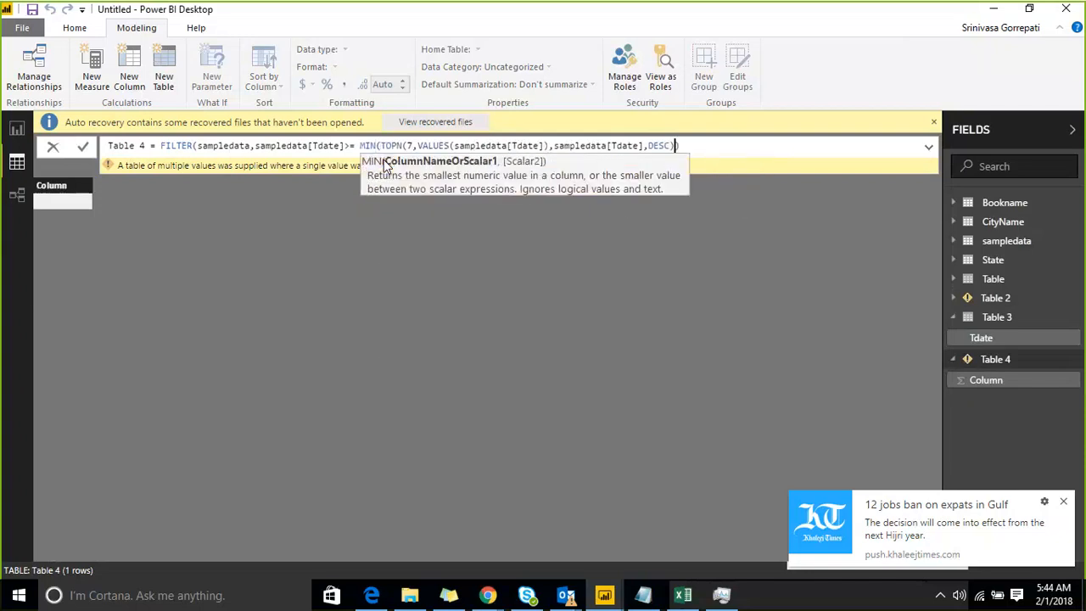
pyautogui.write(')')
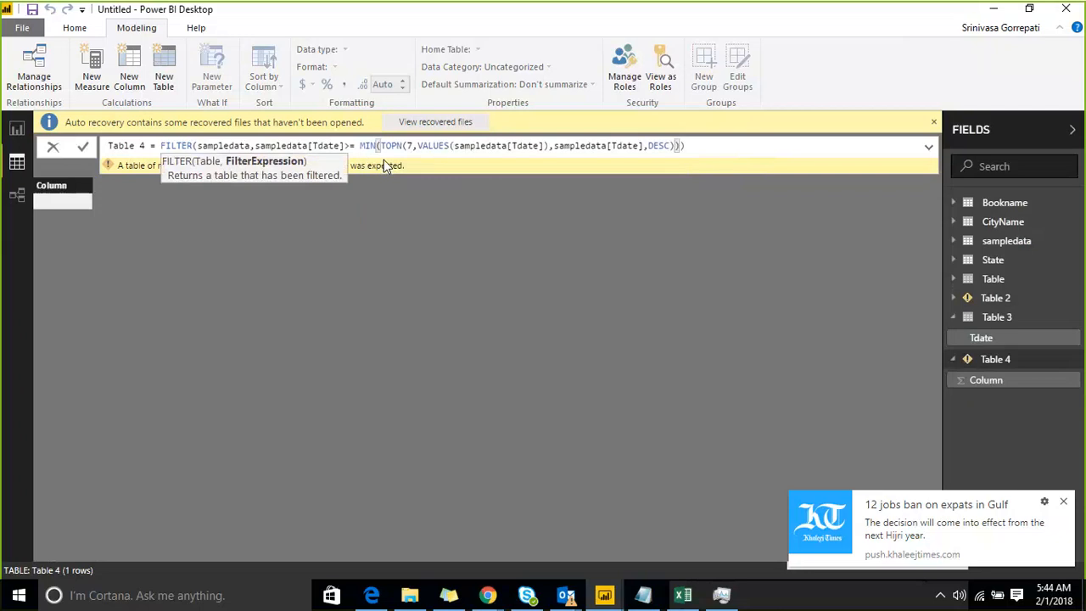
pyautogui.press('Right')
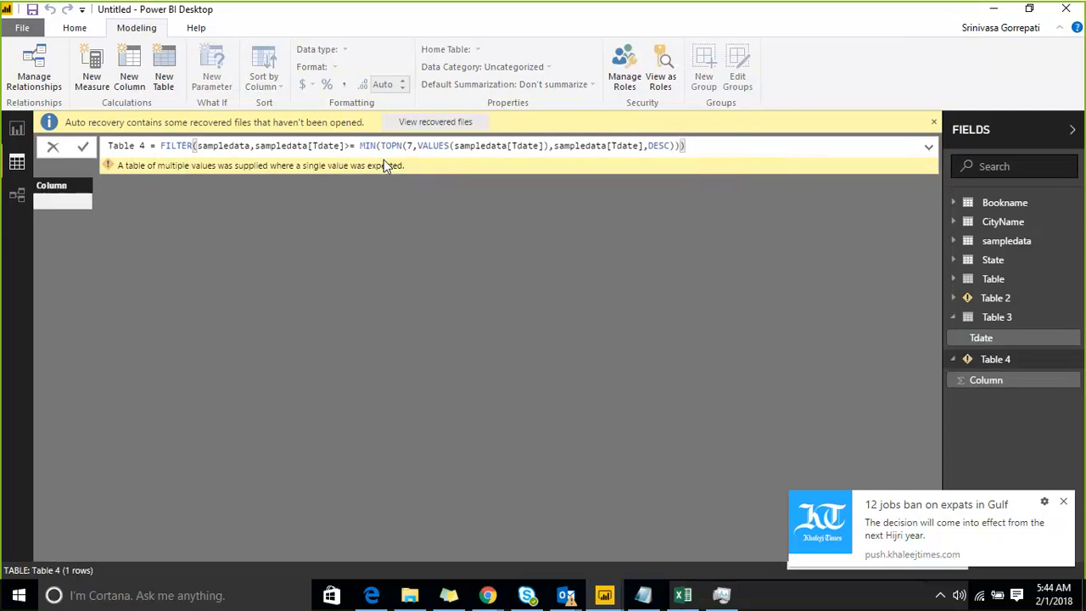
pyautogui.press('Return')
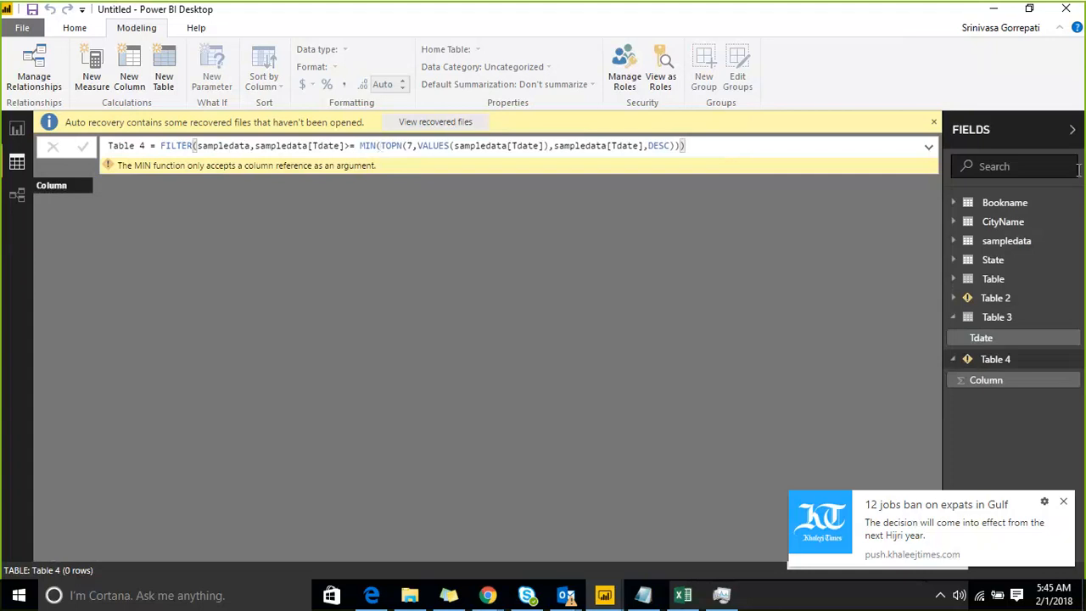
# Clear TOPN's arguments in Table 3's formula to check the function's syntax, and restore the full expression.
pyautogui.click(997, 319)
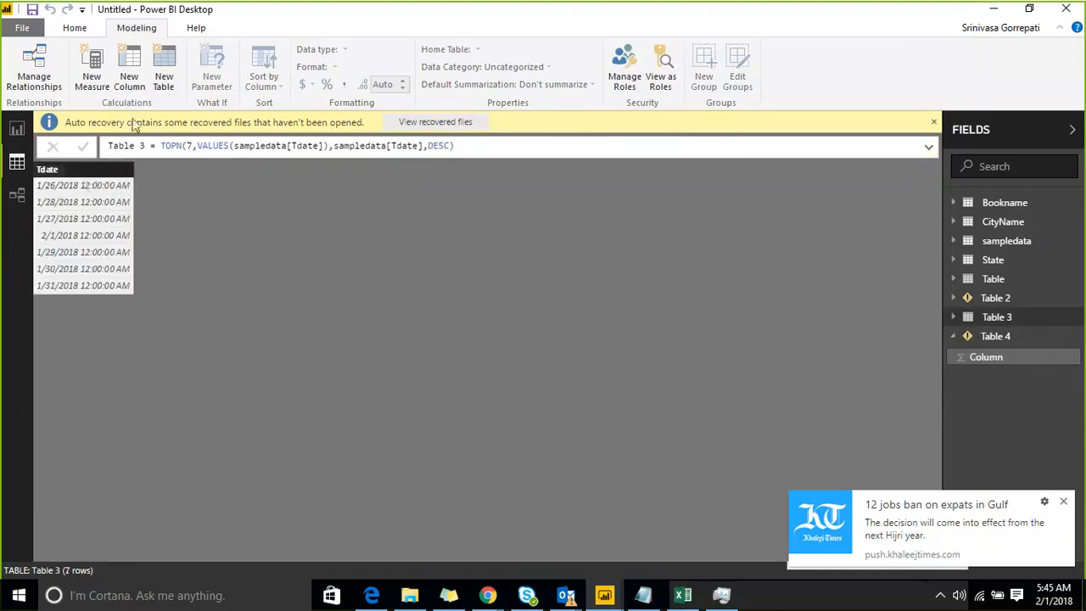
pyautogui.click(162, 146)
pyautogui.hotkey('shift', 'Right')
pyautogui.hotkey('shift', 'Right')
pyautogui.hotkey('shift', 'Right')
pyautogui.hotkey('shift', 'Right')
pyautogui.hotkey('shift', 'Right')
pyautogui.hotkey('shift', 'Right')
pyautogui.hotkey('shift', 'Right')
pyautogui.hotkey('shift', 'Right')
pyautogui.hotkey('shift', 'Right')
pyautogui.hotkey('shift', 'Right')
pyautogui.hotkey('shift', 'Right')
pyautogui.hotkey('shift', 'Right')
pyautogui.hotkey('shift', 'Right')
pyautogui.hotkey('shift', 'Right')
pyautogui.hotkey('shift', 'Right')
pyautogui.hotkey('shift', 'Right')
pyautogui.hotkey('shift', 'Right')
pyautogui.hotkey('shift', 'Right')
pyautogui.hotkey('shift', 'Right')
pyautogui.hotkey('shift', 'Right')
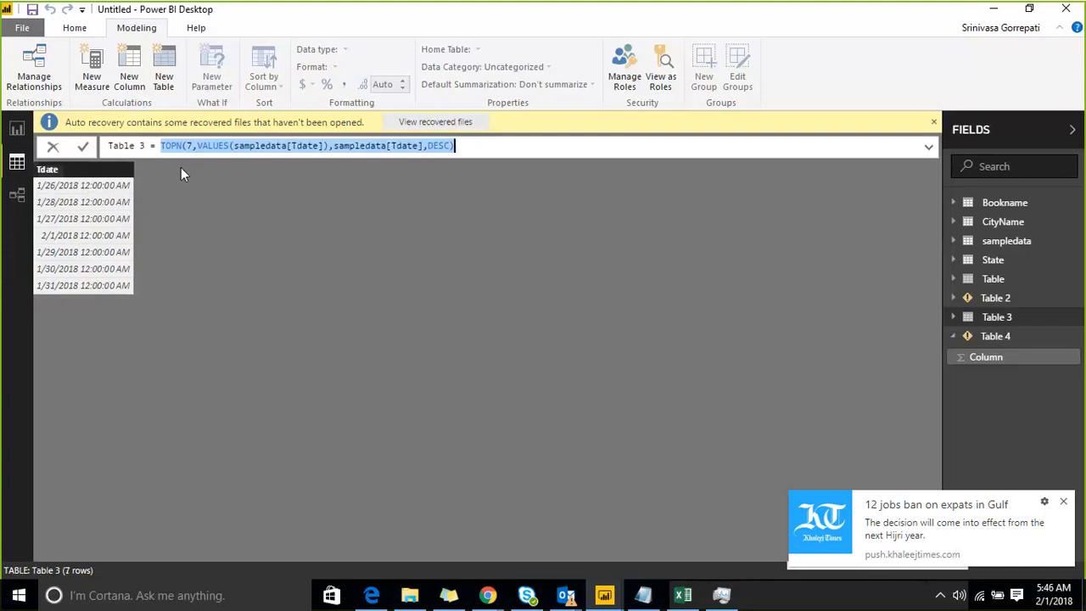
pyautogui.press('Left')
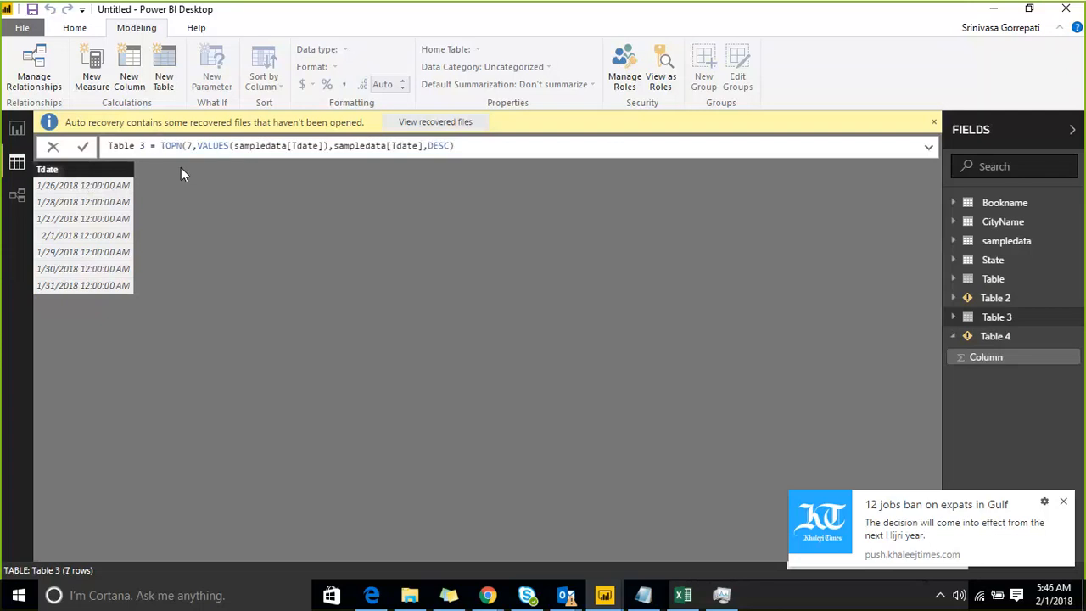
pyautogui.hotkey('shift', 'Right')
pyautogui.hotkey('shift', 'Right')
pyautogui.hotkey('shift', 'Right')
pyautogui.hotkey('shift', 'Right')
pyautogui.hotkey('shift', 'Right')
pyautogui.hotkey('shift', 'Right')
pyautogui.hotkey('shift', 'Right')
pyautogui.hotkey('shift', 'Right')
pyautogui.hotkey('shift', 'Right')
pyautogui.hotkey('shift', 'Right')
pyautogui.hotkey('shift', 'Right')
pyautogui.hotkey('shift', 'Right')
pyautogui.hotkey('shift', 'Right')
pyautogui.hotkey('shift', 'Right')
pyautogui.hotkey('shift', 'Right')
pyautogui.hotkey('shift', 'Right')
pyautogui.hotkey('shift', 'Right')
pyautogui.hotkey('shift', 'Right')
pyautogui.hotkey('shift', 'Right')
pyautogui.hotkey('shift', 'Right')
pyautogui.press('Left')
pyautogui.press('Right')
pyautogui.press('Right')
pyautogui.press('Right')
pyautogui.hotkey('shift', 'End')
pyautogui.hotkey('ctrl', 'c')
pyautogui.press('BackSpace')
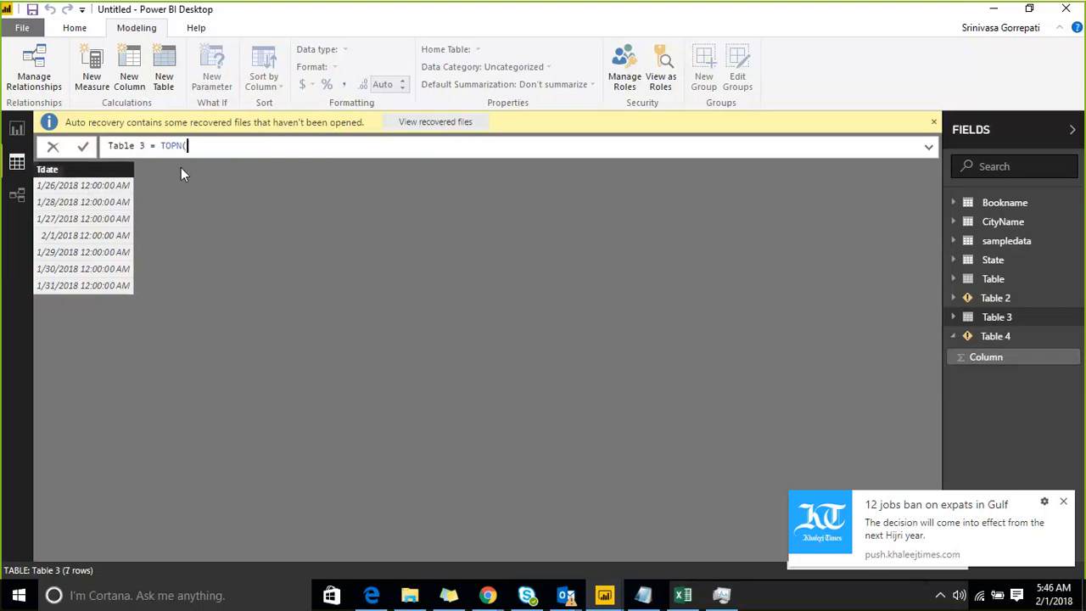
pyautogui.write('(')
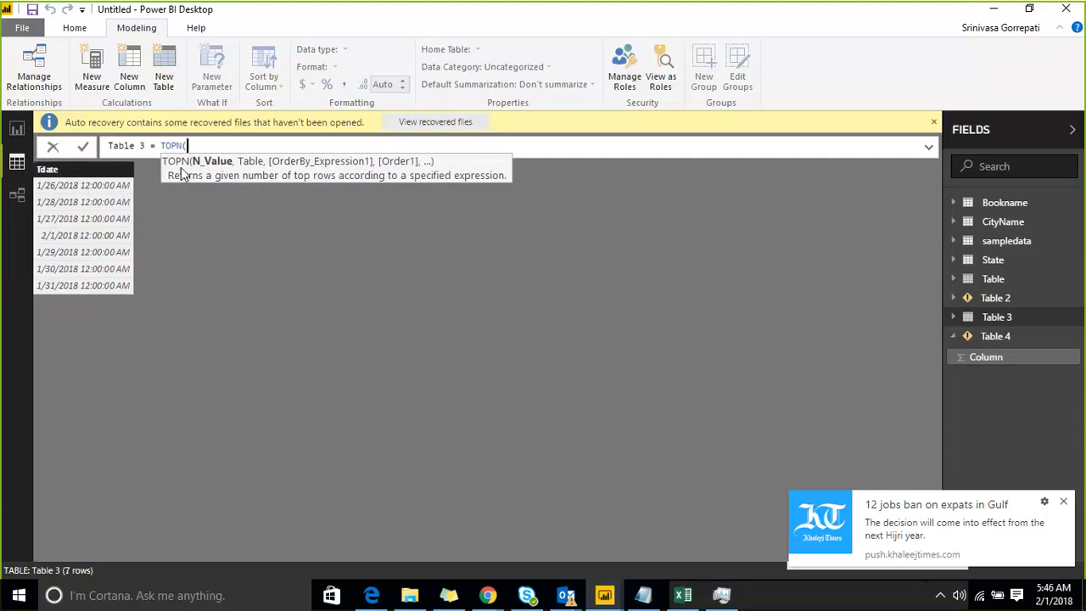
pyautogui.hotkey('ctrl', 'v')
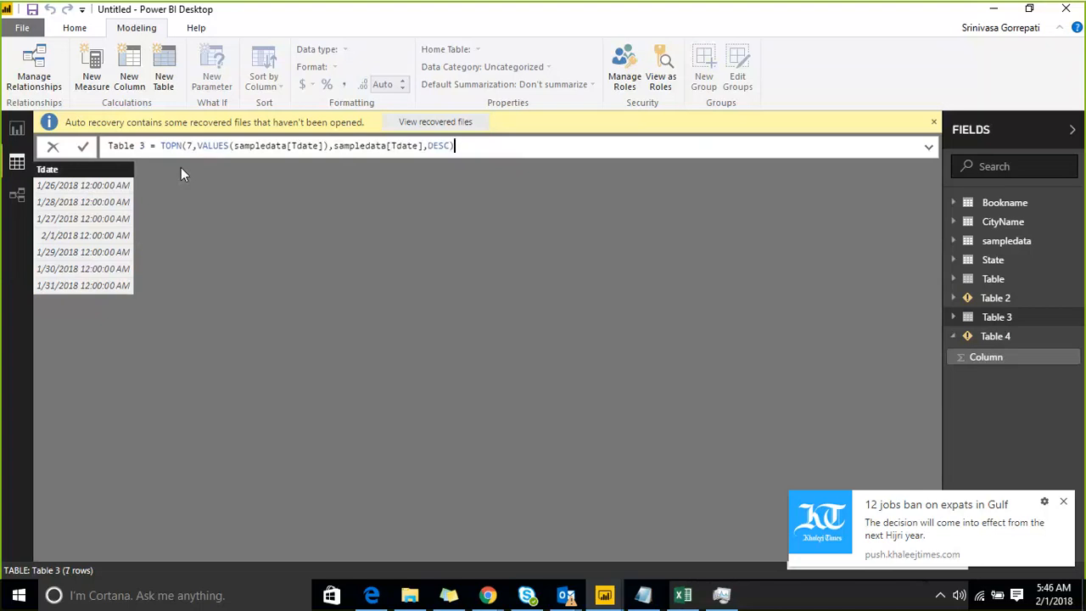
pyautogui.press('Return')
# Try wrapping Table 3's TOPN expression in MINA.
pyautogui.click(159, 147)
pyautogui.write('MINA')
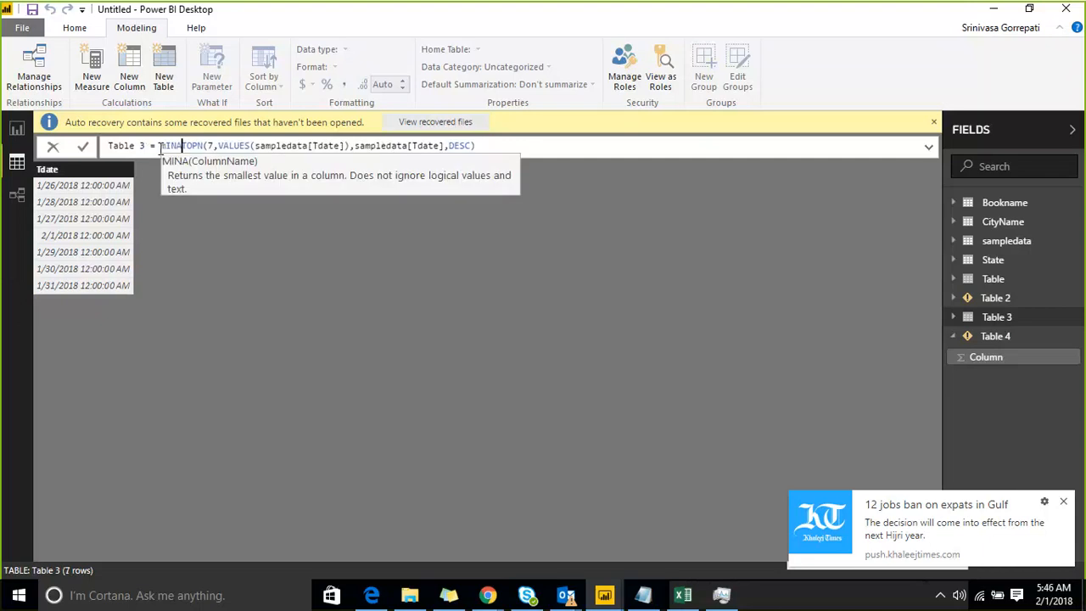
pyautogui.write('(')
pyautogui.press('End')
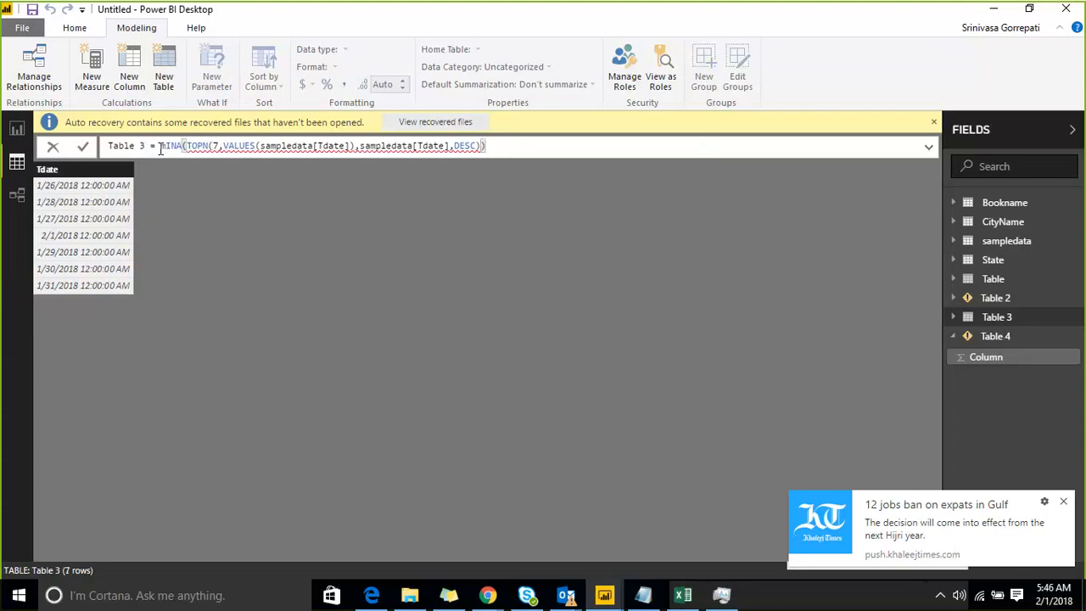
# Try MINX as Table 3's outer function, with sampledata[Tdate] as its expression argument, and commit the formula.
pyautogui.press('Left')
pyautogui.press('Left')
pyautogui.press('Left')
pyautogui.press('Left')
pyautogui.press('Left')
pyautogui.press('Left')
pyautogui.press('Left')
pyautogui.press('Left')
pyautogui.press('Left')
pyautogui.press('Left')
pyautogui.press('Left')
pyautogui.press('Left')
pyautogui.press('Left')
pyautogui.press('Left')
pyautogui.press('Left')
pyautogui.press('Left')
pyautogui.press('Left')
pyautogui.press('Left')
pyautogui.press('Left')
pyautogui.press('Left')
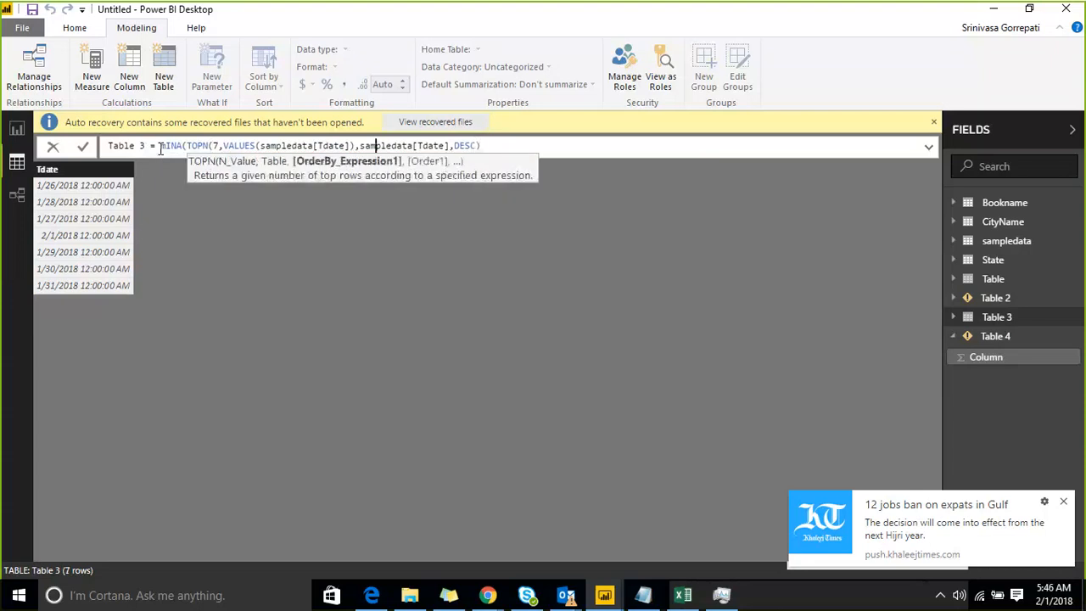
pyautogui.press('Left')
pyautogui.press('Left')
pyautogui.press('Left')
pyautogui.press('Left')
pyautogui.press('Left')
pyautogui.press('Left')
pyautogui.press('Left')
pyautogui.press('Left')
pyautogui.press('Left')
pyautogui.press('BackSpace')
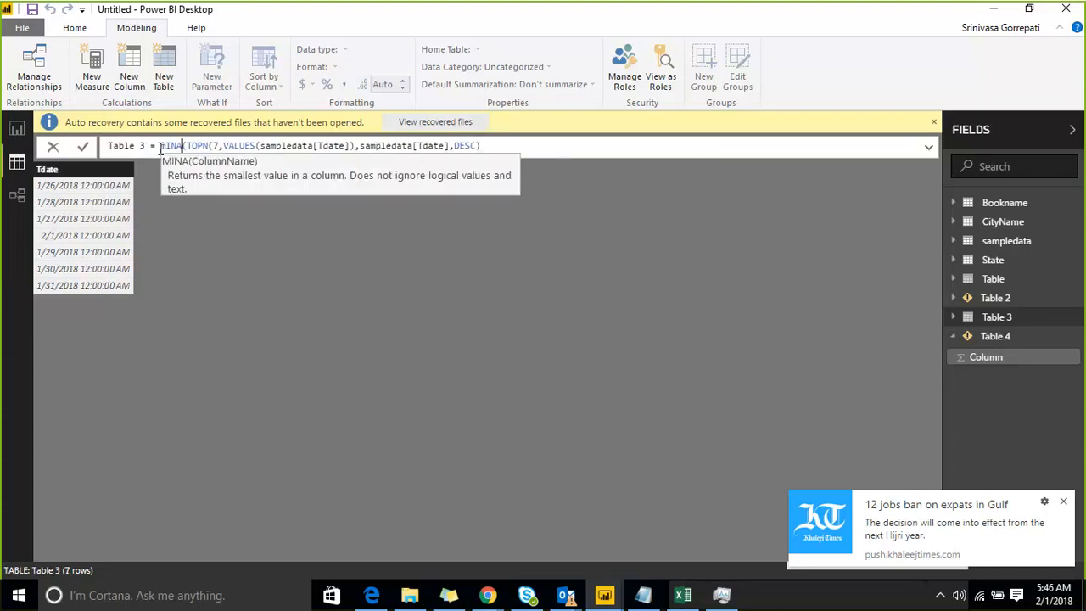
pyautogui.write('X')
pyautogui.press('Right')
pyautogui.press('Right')
pyautogui.press('Right')
pyautogui.press('Right')
pyautogui.press('Right')
pyautogui.press('Right')
pyautogui.press('Right')
pyautogui.press('Right')
pyautogui.press('Right')
pyautogui.press('Right')
pyautogui.press('Right')
pyautogui.press('Right')
pyautogui.press('Right')
pyautogui.press('Right')
pyautogui.press('Right')
pyautogui.press('Right')
pyautogui.press('Right')
pyautogui.press('Right')
pyautogui.press('Right')
pyautogui.press('Right')
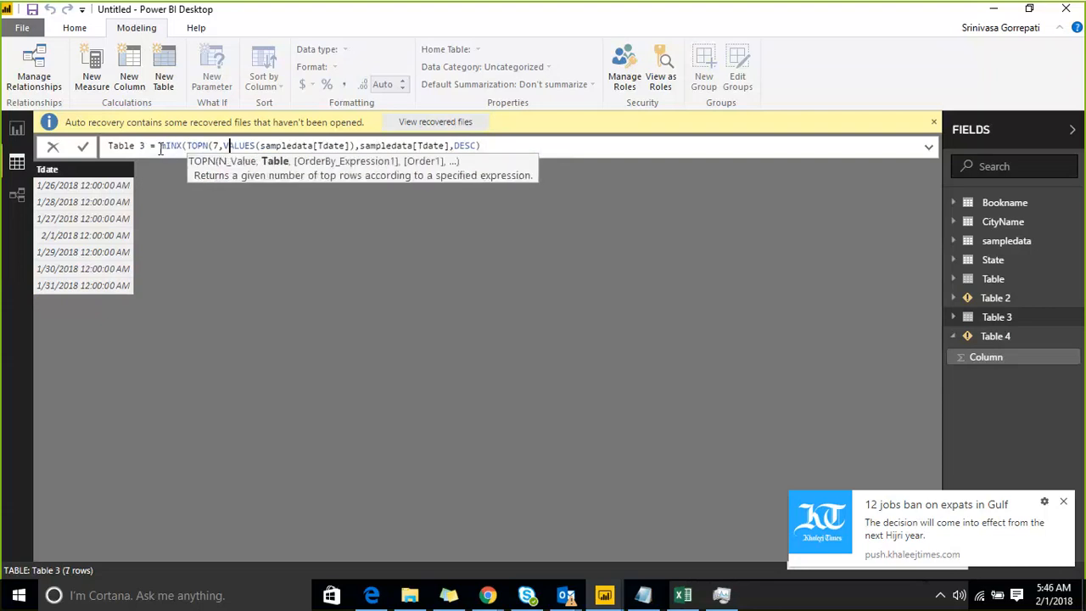
pyautogui.press('Right')
pyautogui.press('Right')
pyautogui.press('Right')
pyautogui.press('Right')
pyautogui.press('Right')
pyautogui.press('Right')
pyautogui.press('Right')
pyautogui.press('Right')
pyautogui.press('Right')
pyautogui.press('Right')
pyautogui.press('Right')
pyautogui.press('Right')
pyautogui.press('Right')
pyautogui.press('Right')
pyautogui.press('Right')
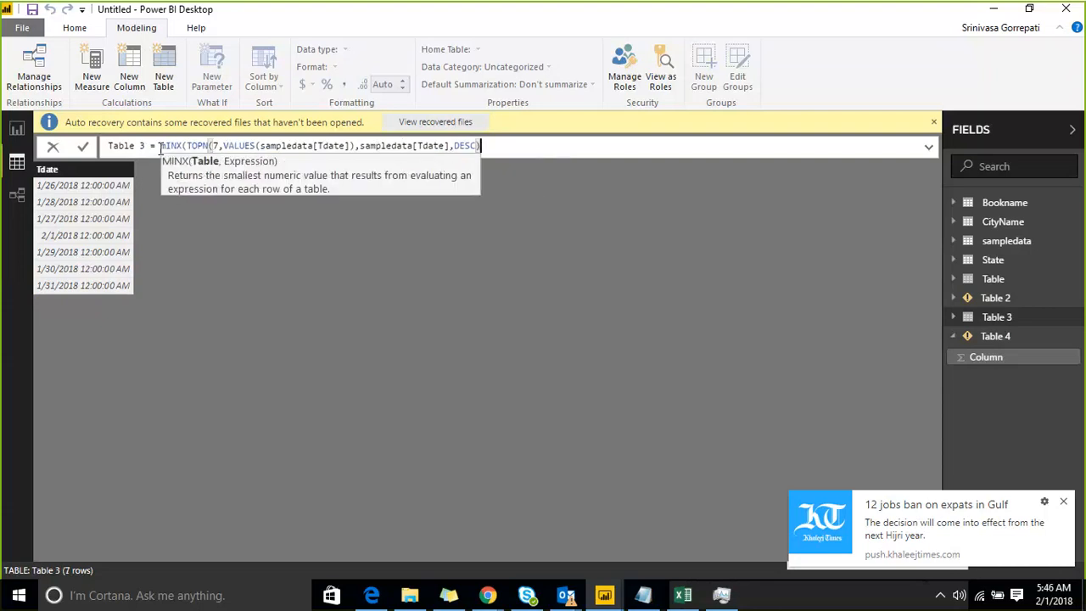
pyautogui.write(',')
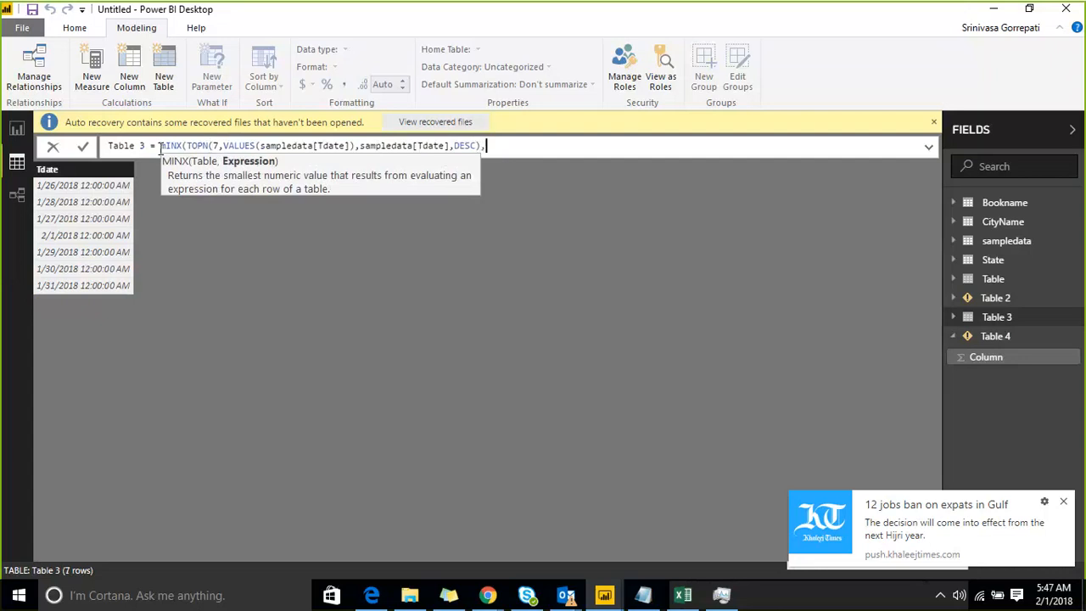
pyautogui.write('TDA')
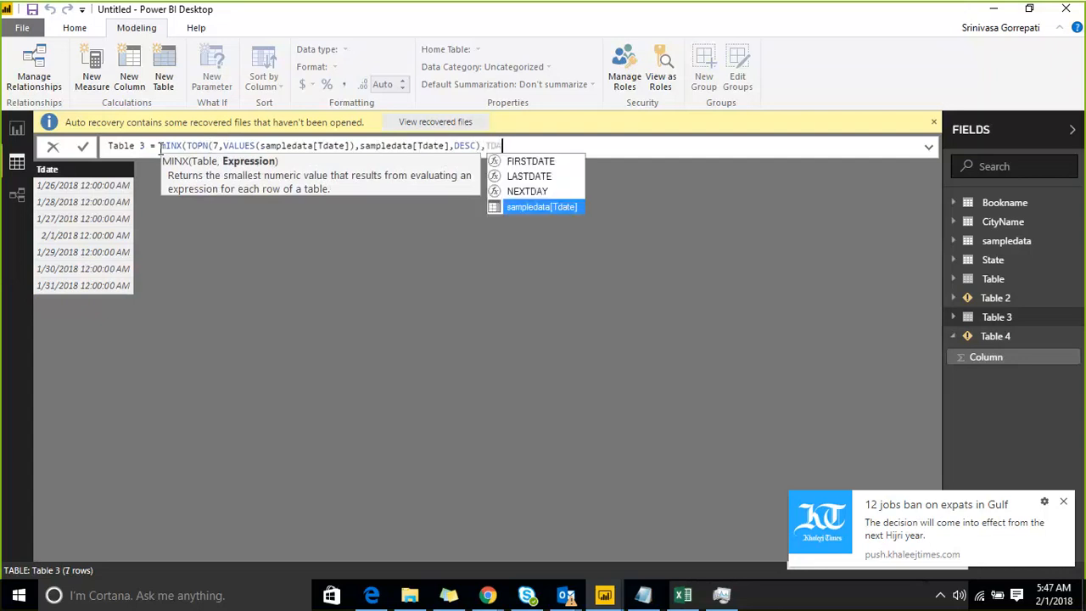
pyautogui.press('Tab')
pyautogui.write(')')
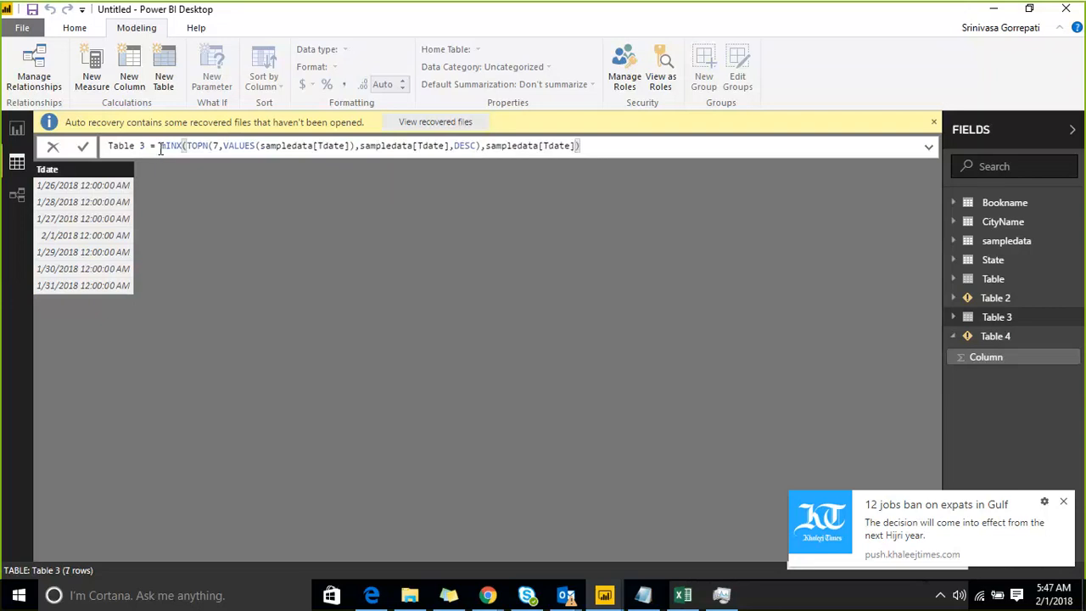
pyautogui.press('Return')
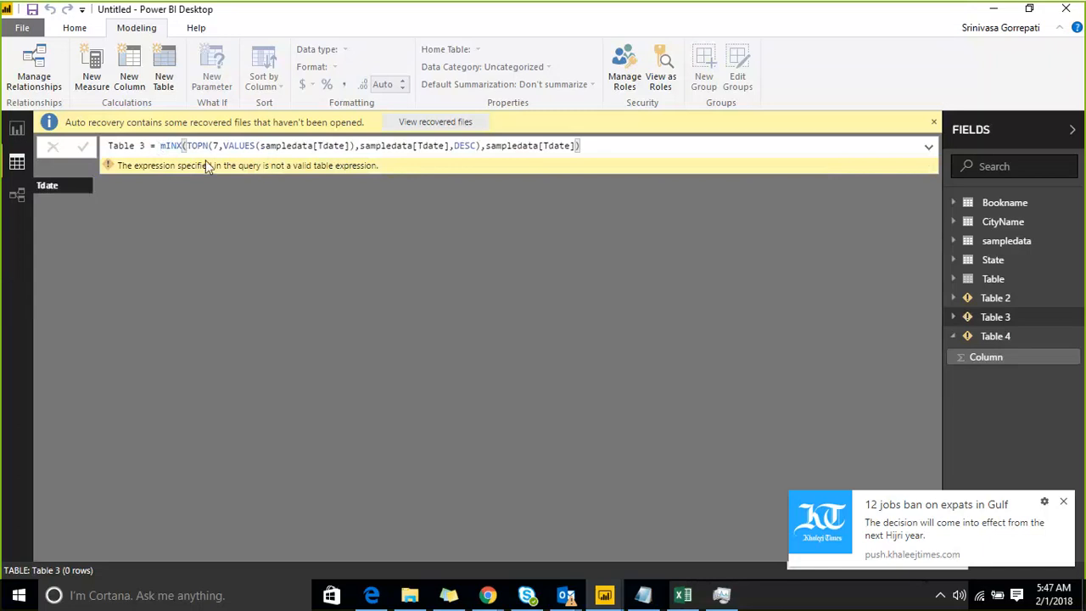
# Try MIN in place of MINX as the outer function in Table 3's formula and commit it.
pyautogui.click(480, 146)
pyautogui.press('Right')
pyautogui.press('End')
pyautogui.press('Left')
pyautogui.press('Left')
pyautogui.press('Left')
pyautogui.press('Left')
pyautogui.press('Left')
pyautogui.press('Left')
pyautogui.press('Left')
pyautogui.press('Left')
pyautogui.press('Left')
pyautogui.press('Left')
pyautogui.press('Left')
pyautogui.press('Left')
pyautogui.press('Left')
pyautogui.press('Left')
pyautogui.press('Left')
pyautogui.press('Left')
pyautogui.press('Left')
pyautogui.press('Left')
pyautogui.press('Left')
pyautogui.press('Left')
pyautogui.press('Left')
pyautogui.press('Left')
pyautogui.press('Left')
pyautogui.press('Left')
pyautogui.press('Left')
pyautogui.press('Left')
pyautogui.press('Left')
pyautogui.press('Left')
pyautogui.press('Left')
pyautogui.press('Left')
pyautogui.press('Left')
pyautogui.press('Left')
pyautogui.press('Left')
pyautogui.press('Left')
pyautogui.press('Left')
pyautogui.press('Left')
pyautogui.press('Left')
pyautogui.press('Left')
pyautogui.press('Left')
pyautogui.press('Left')
pyautogui.press('Left')
pyautogui.press('Left')
pyautogui.press('Left')
pyautogui.press('Delete')
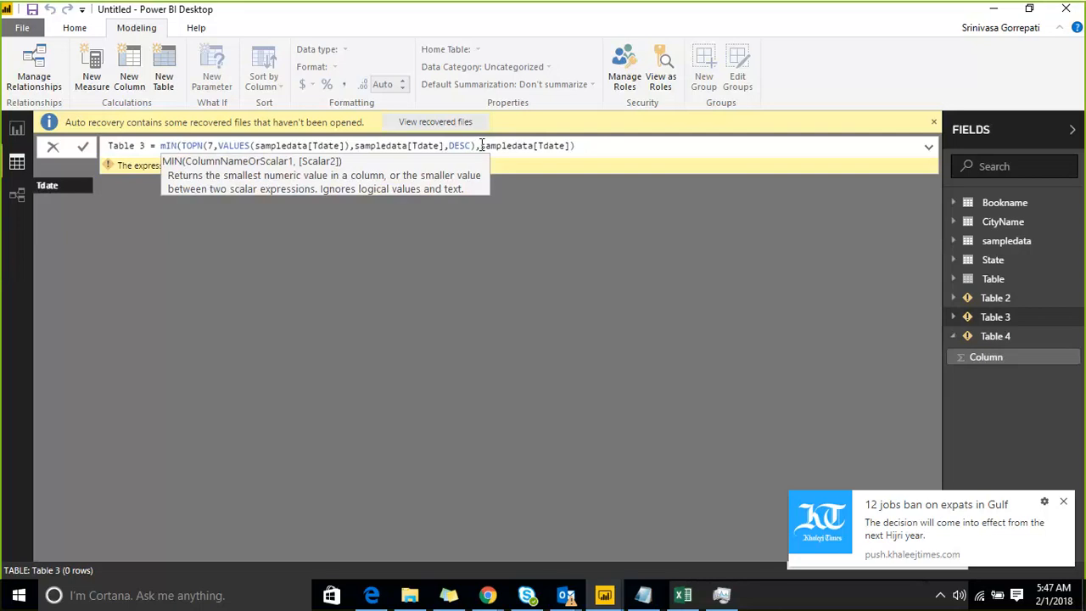
pyautogui.press('alt')
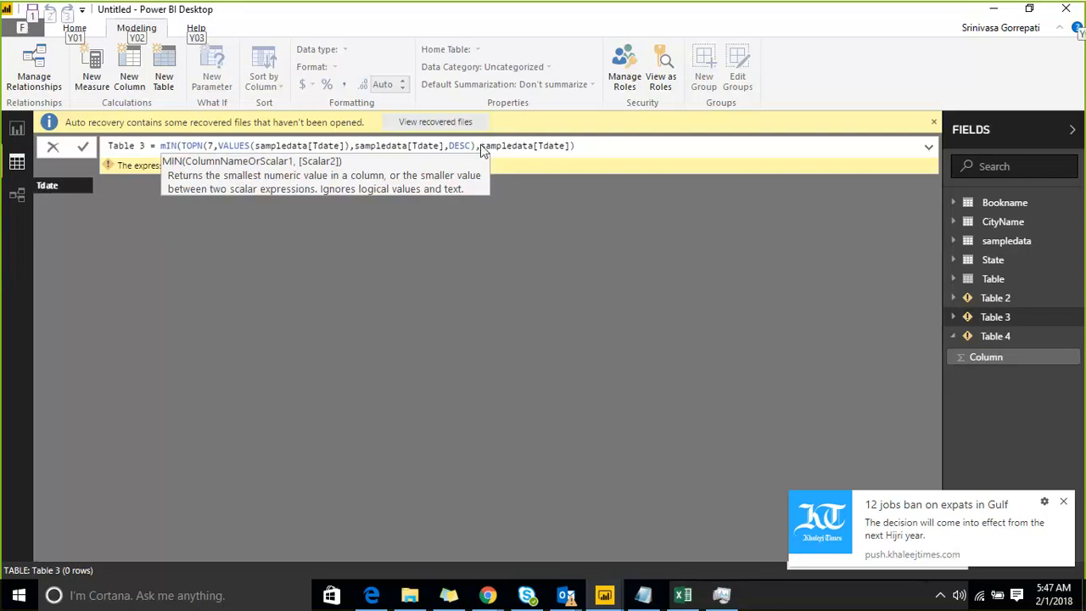
pyautogui.click(176, 146)
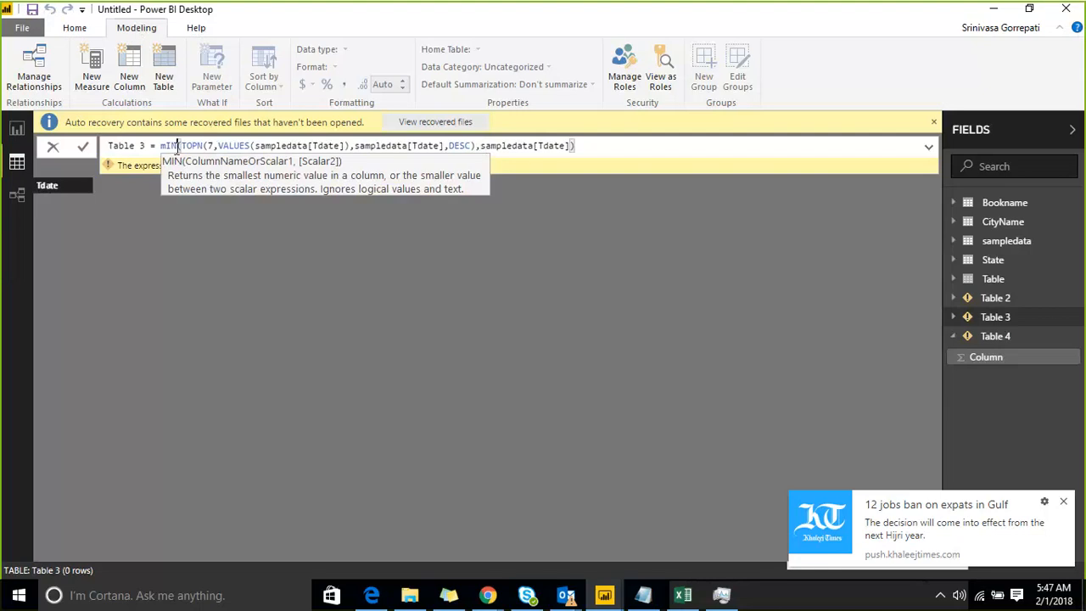
pyautogui.click(774, 369)
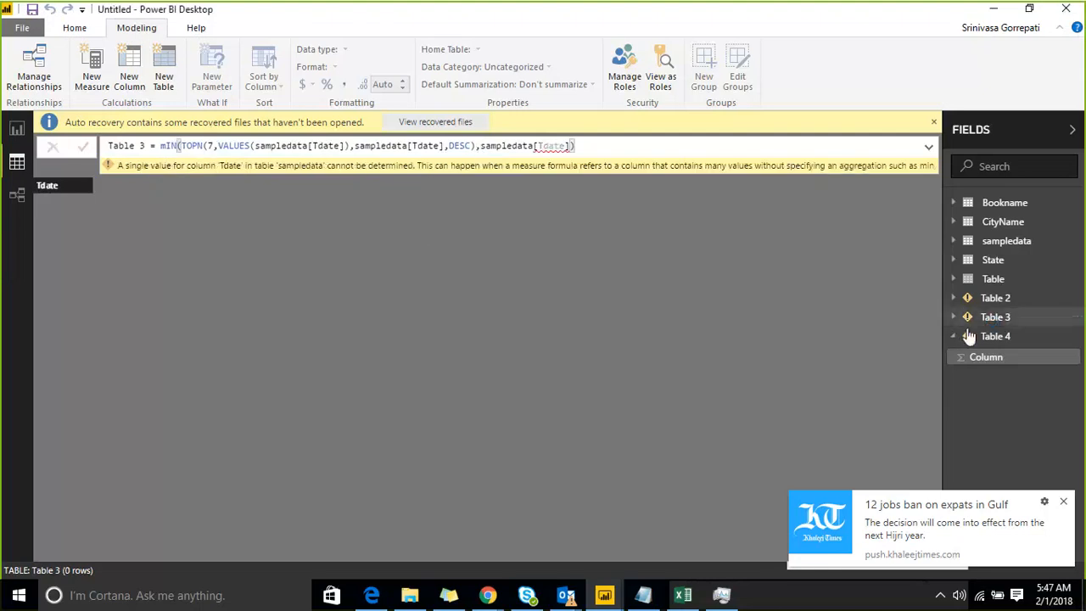
# Copy the MIN(TOPN(...)) expression from Table 4's formula and replace Table 3's expression with it.
pyautogui.click(1001, 336)
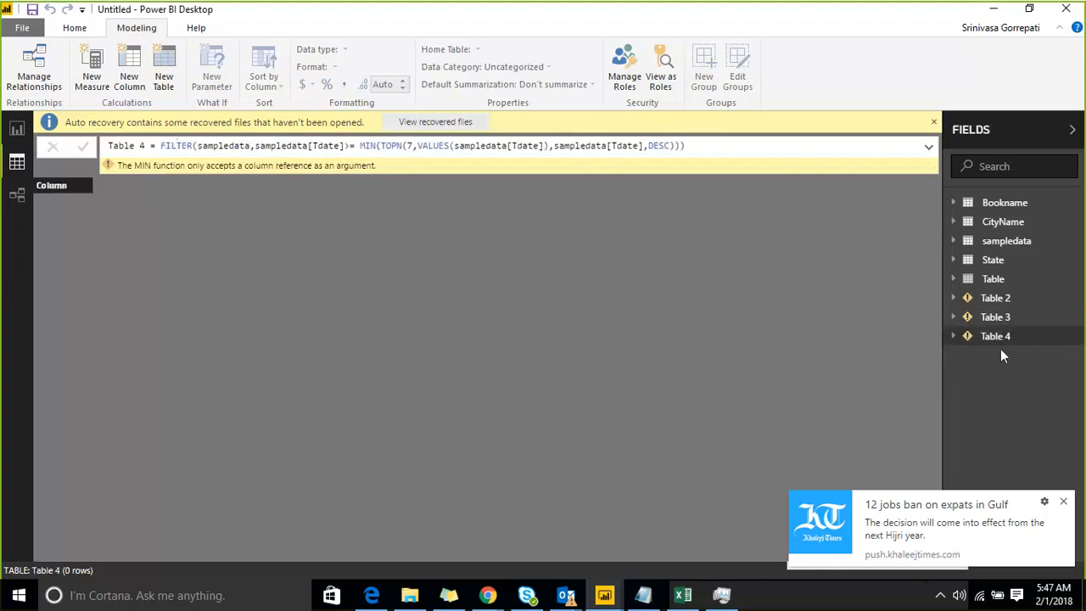
pyautogui.moveTo(358, 145); pyautogui.dragTo(683, 157)
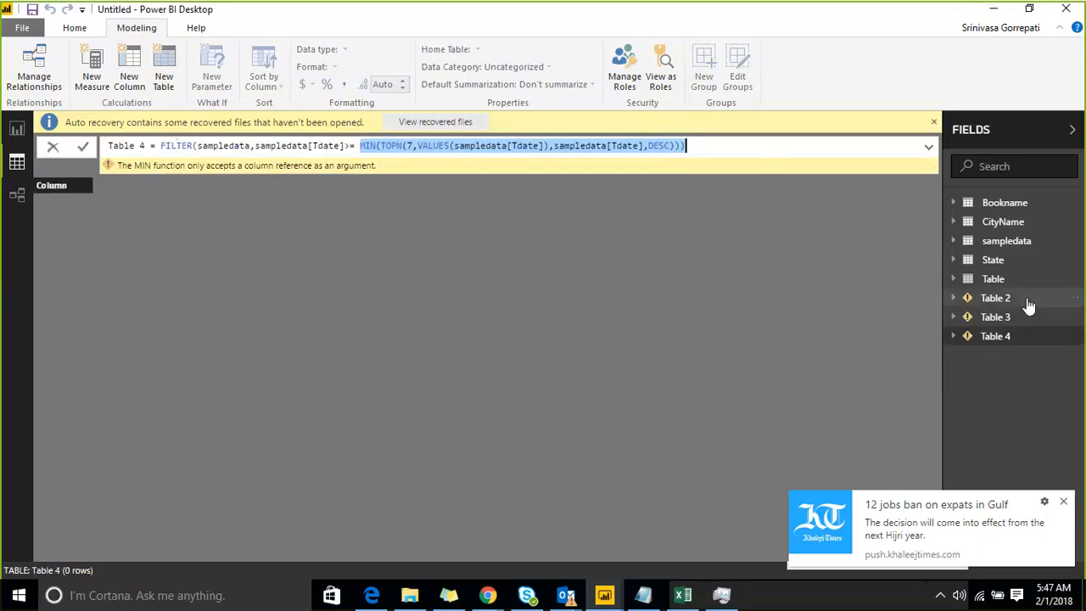
pyautogui.click(995, 316)
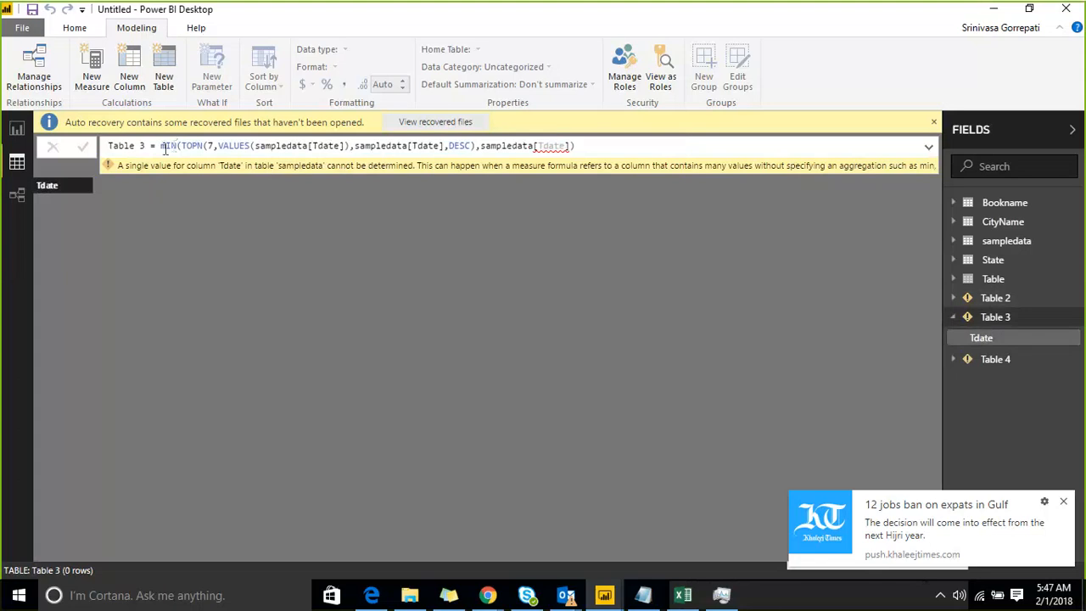
pyautogui.moveTo(163, 149); pyautogui.dragTo(718, 165)
pyautogui.hotkey('ctrl', 'v')
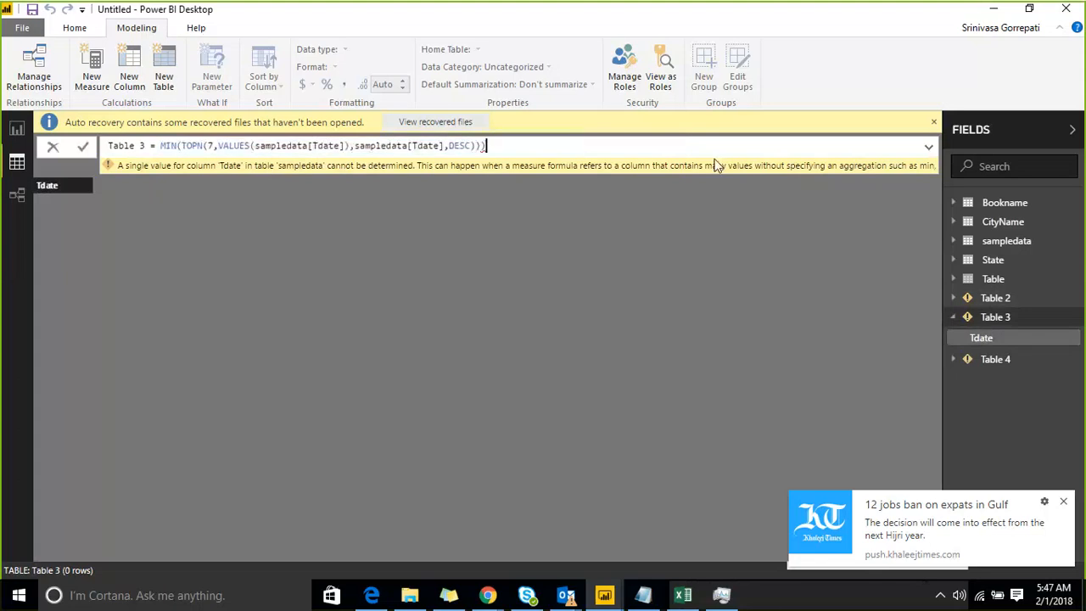
# Remove MIN and the surplus closing parentheses from Table 3's formula, leaving only the TOPN expression, and commit it.
pyautogui.click(184, 146)
pyautogui.press('BackSpace')
pyautogui.press('BackSpace')
pyautogui.press('BackSpace')
pyautogui.press('BackSpace')
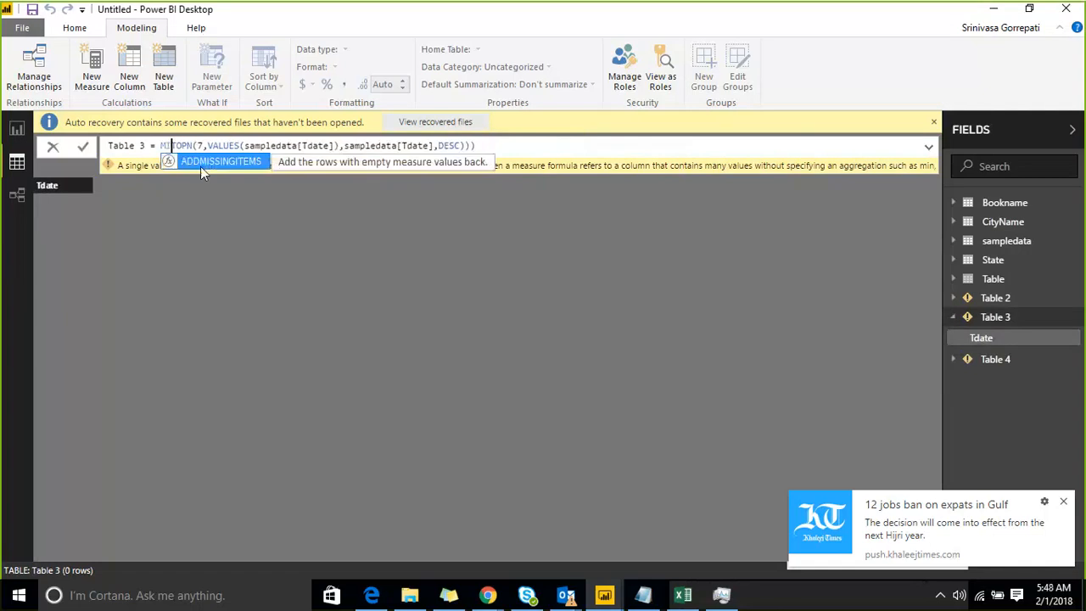
pyautogui.press('Right')
pyautogui.press('Right')
pyautogui.press('Right')
pyautogui.press('Right')
pyautogui.press('Right')
pyautogui.press('Right')
pyautogui.press('Right')
pyautogui.press('Right')
pyautogui.press('Right')
pyautogui.press('Right')
pyautogui.press('Right')
pyautogui.press('Right')
pyautogui.press('Right')
pyautogui.press('Right')
pyautogui.press('Right')
pyautogui.press('Right')
pyautogui.press('Right')
pyautogui.press('Right')
pyautogui.press('Right')
pyautogui.press('Right')
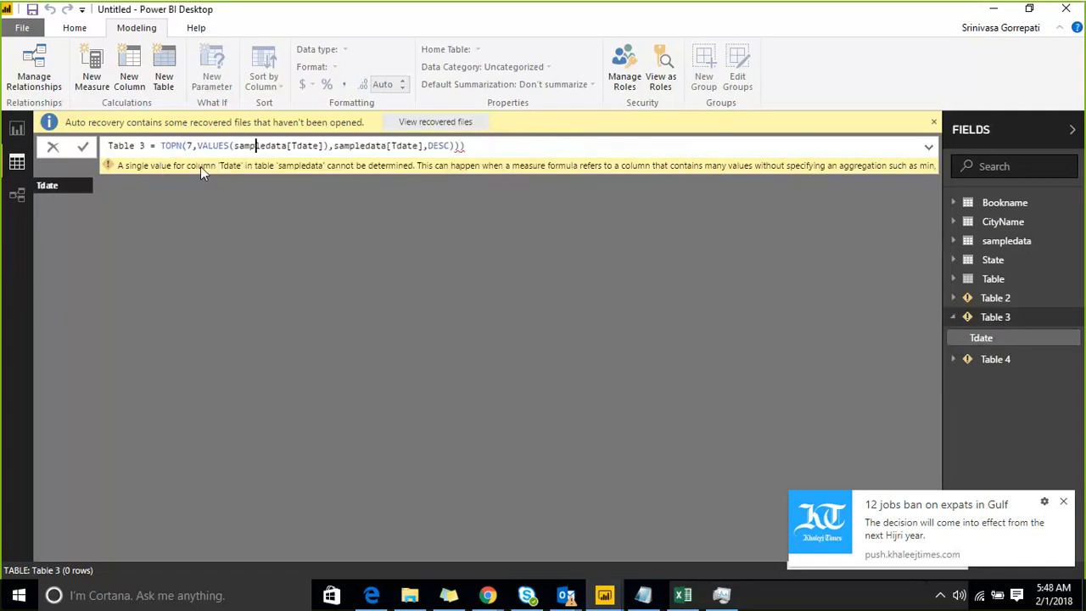
pyautogui.press('Right')
pyautogui.press('Right')
pyautogui.press('Right')
pyautogui.press('Right')
pyautogui.press('Right')
pyautogui.press('Right')
pyautogui.press('Right')
pyautogui.press('Right')
pyautogui.press('Right')
pyautogui.press('Right')
pyautogui.press('Right')
pyautogui.press('Right')
pyautogui.press('Right')
pyautogui.press('Right')
pyautogui.press('Right')
pyautogui.press('Right')
pyautogui.press('Right')
pyautogui.press('Right')
pyautogui.press('Right')
pyautogui.press('Right')
pyautogui.press('Right')
pyautogui.press('BackSpace')
pyautogui.press('BackSpace')
pyautogui.press('Return')
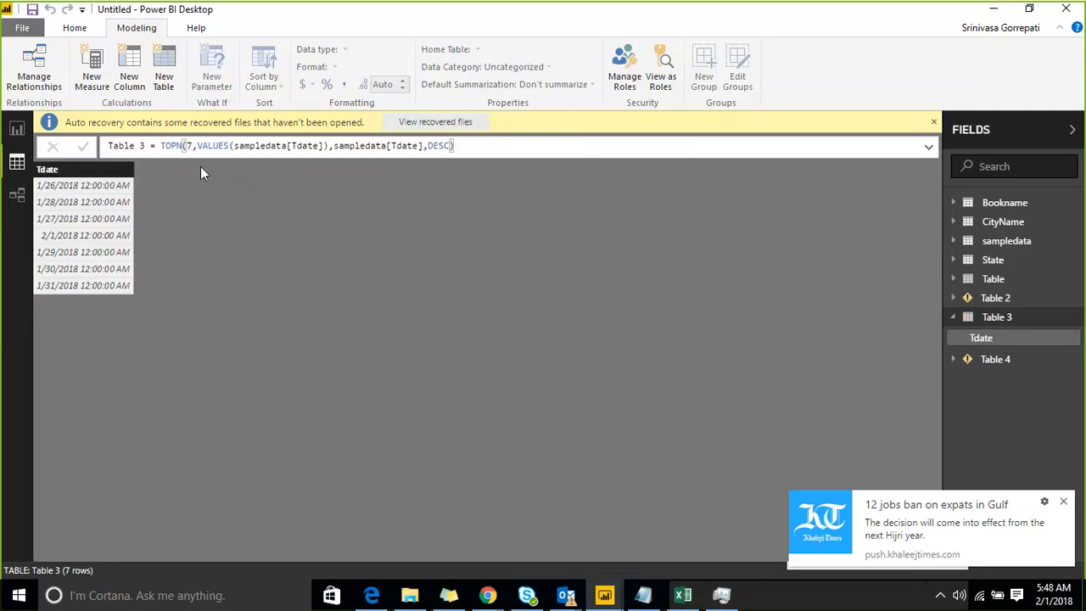
# Insert CROSSJOIN with sampledata as its first table in front of the TOPN expression in Table 3's formula.
pyautogui.click(161, 146)
pyautogui.write('CR')
pyautogui.write('OSSJOIN(')
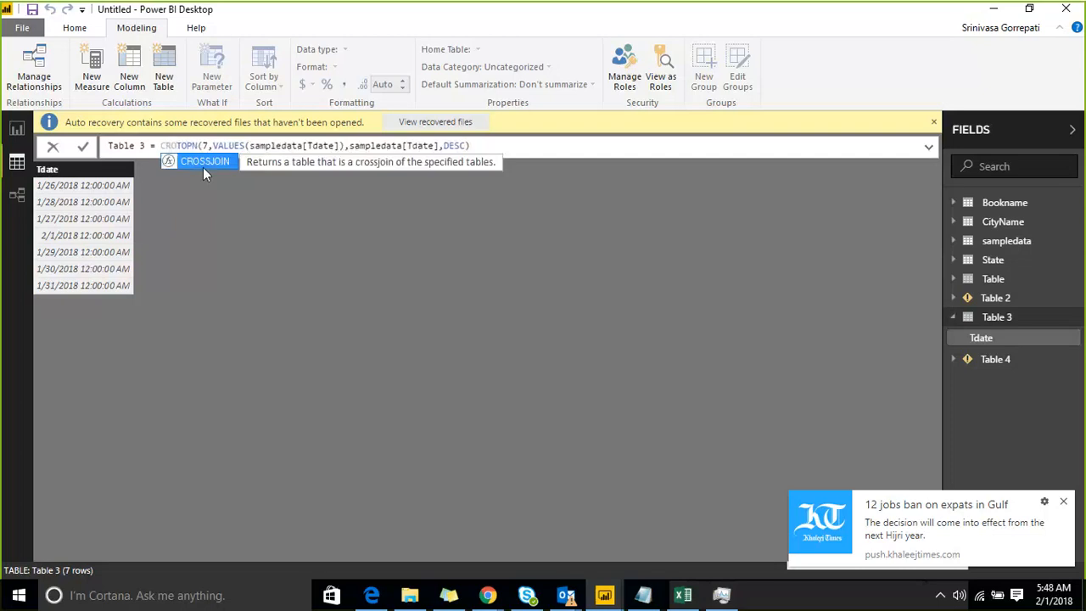
pyautogui.write('SAL')
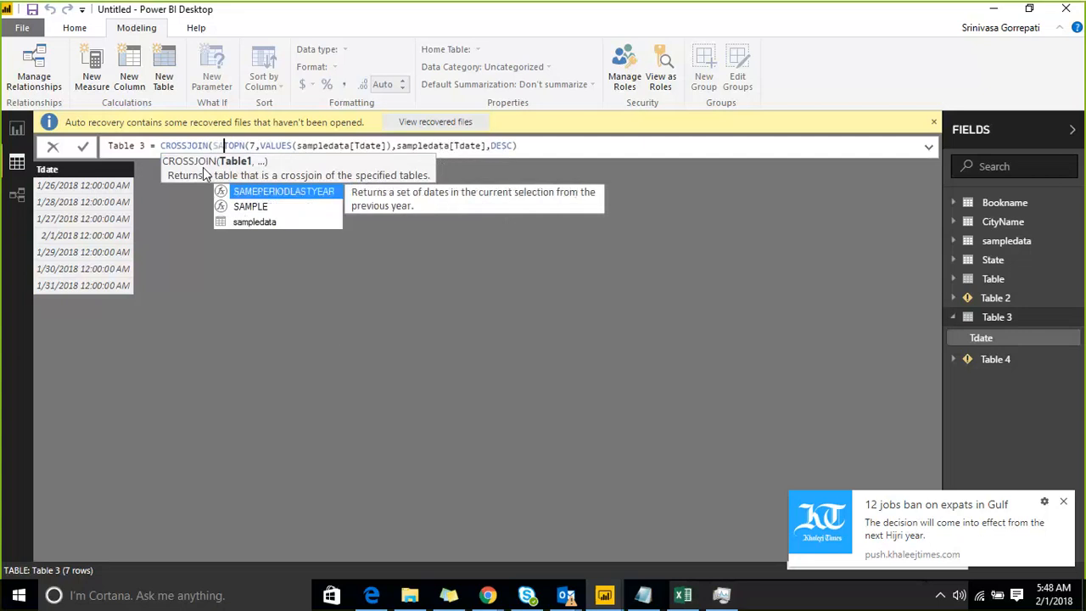
pyautogui.write('E')
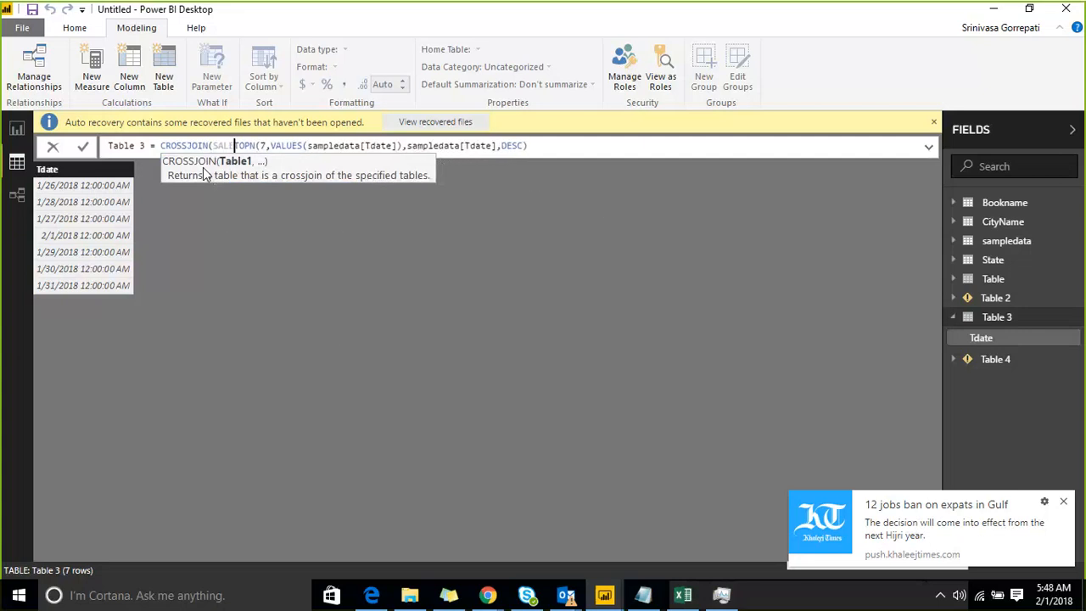
pyautogui.write('S')
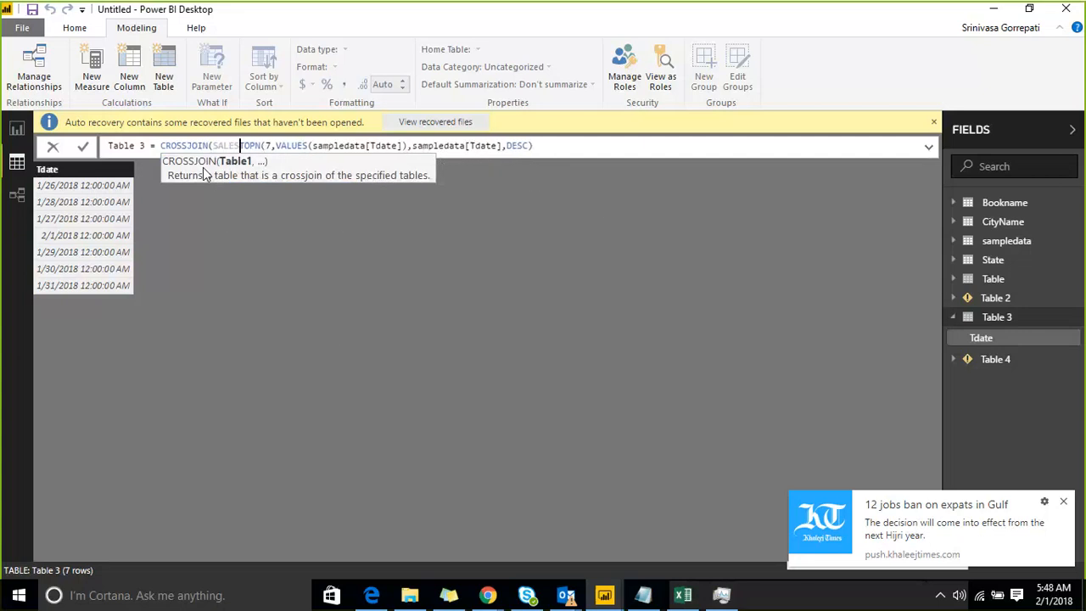
pyautogui.write(',')
pyautogui.press('Left')
pyautogui.hotkey('shift', 'Left')
pyautogui.hotkey('shift', 'Left')
pyautogui.hotkey('shift', 'Left')
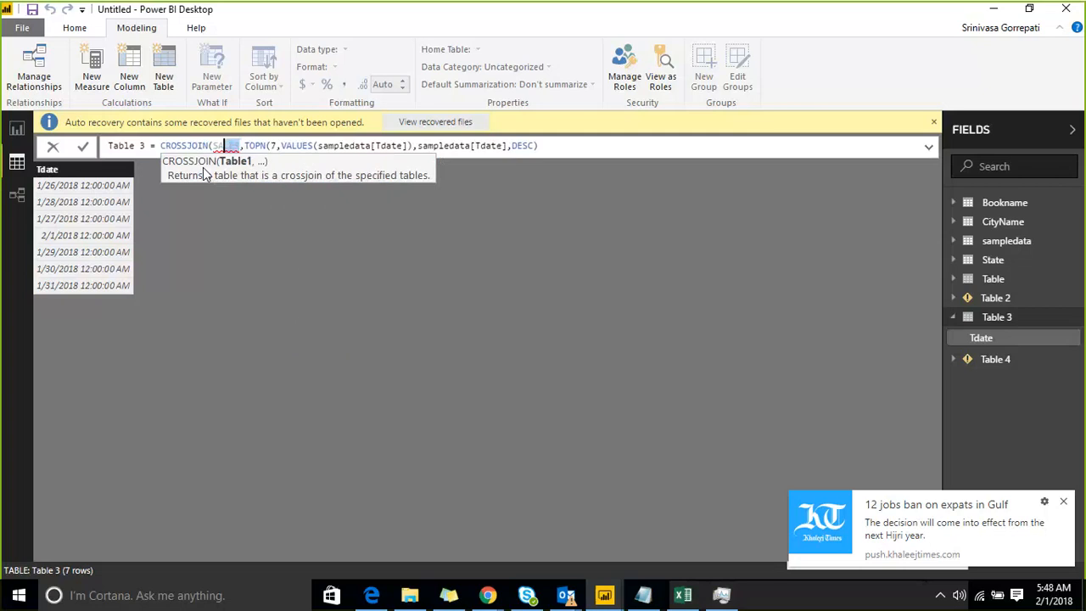
pyautogui.write('SA')
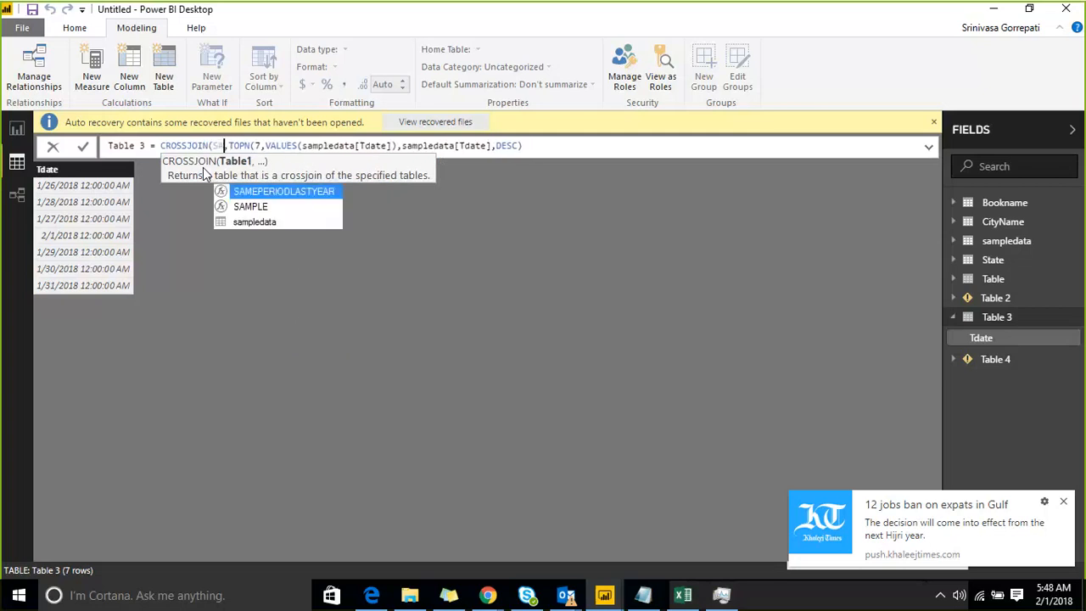
pyautogui.press('Down')
pyautogui.press('Down')
pyautogui.press('Tab')
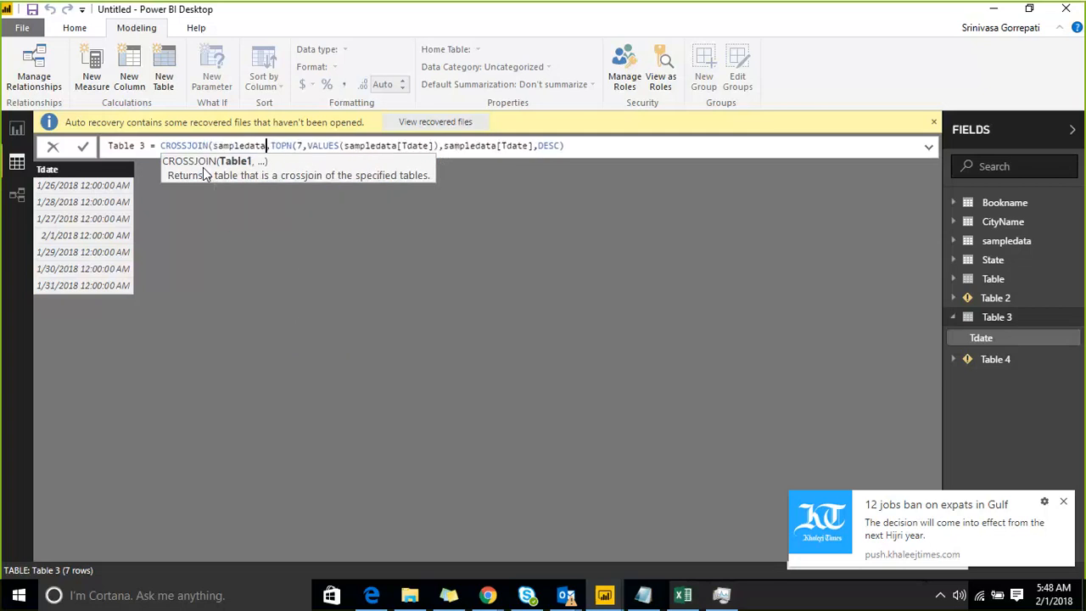
# Close the CROSSJOIN after the TOPN expression and commit Table 3's formula.
pyautogui.press('Right')
pyautogui.press('Right')
pyautogui.press('Right')
pyautogui.press('Right')
pyautogui.press('Right')
pyautogui.press('Right')
pyautogui.press('Right')
pyautogui.press('Right')
pyautogui.press('Right')
pyautogui.press('Right')
pyautogui.press('Right')
pyautogui.press('Right')
pyautogui.press('Right')
pyautogui.press('Right')
pyautogui.press('Right')
pyautogui.press('Right')
pyautogui.press('Right')
pyautogui.press('Right')
pyautogui.press('Right')
pyautogui.press('Right')
pyautogui.press('Right')
pyautogui.press('Right')
pyautogui.press('Right')
pyautogui.press('Right')
pyautogui.press('Right')
pyautogui.press('Right')
pyautogui.press('Right')
pyautogui.press('Right')
pyautogui.press('Right')
pyautogui.press('Right')
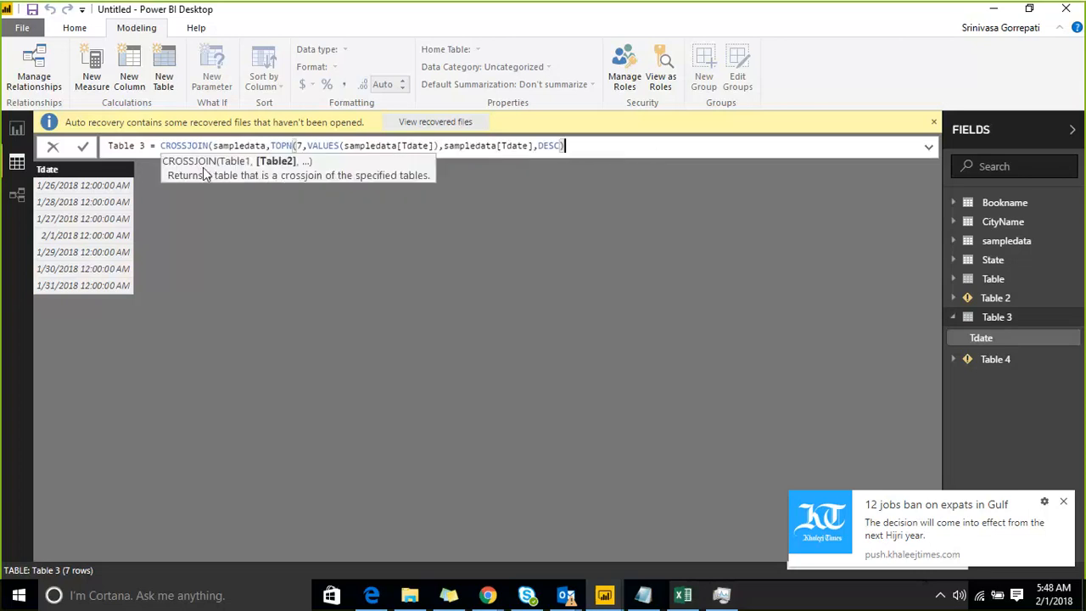
pyautogui.write(')')
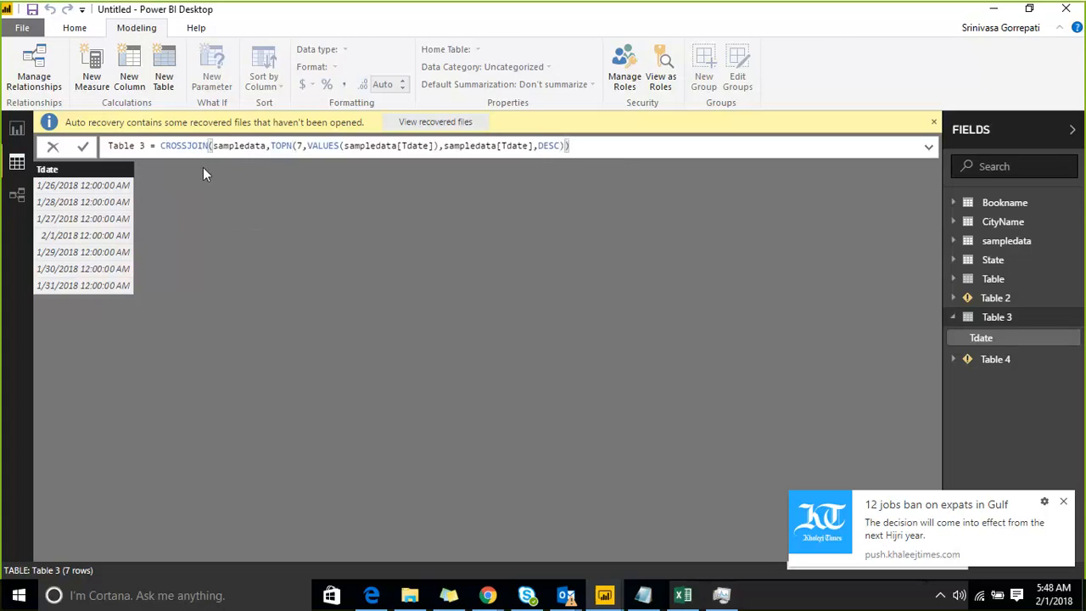
pyautogui.press('Return')
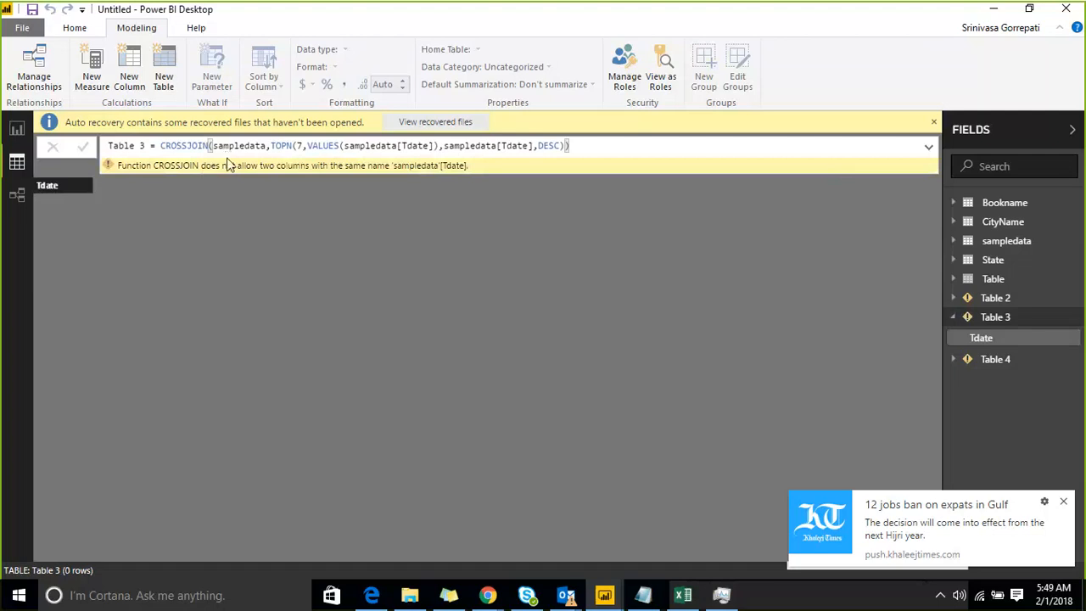
# Remove the sampledata argument from Table 3's CROSSJOIN formula and select its TOPN expression.
pyautogui.click(270, 146)
pyautogui.press('Left')
pyautogui.press('BackSpace')
pyautogui.press('BackSpace')
pyautogui.press('BackSpace')
pyautogui.press('BackSpace')
pyautogui.press('BackSpace')
pyautogui.press('BackSpace')
pyautogui.press('BackSpace')
pyautogui.press('BackSpace')
pyautogui.press('BackSpace')
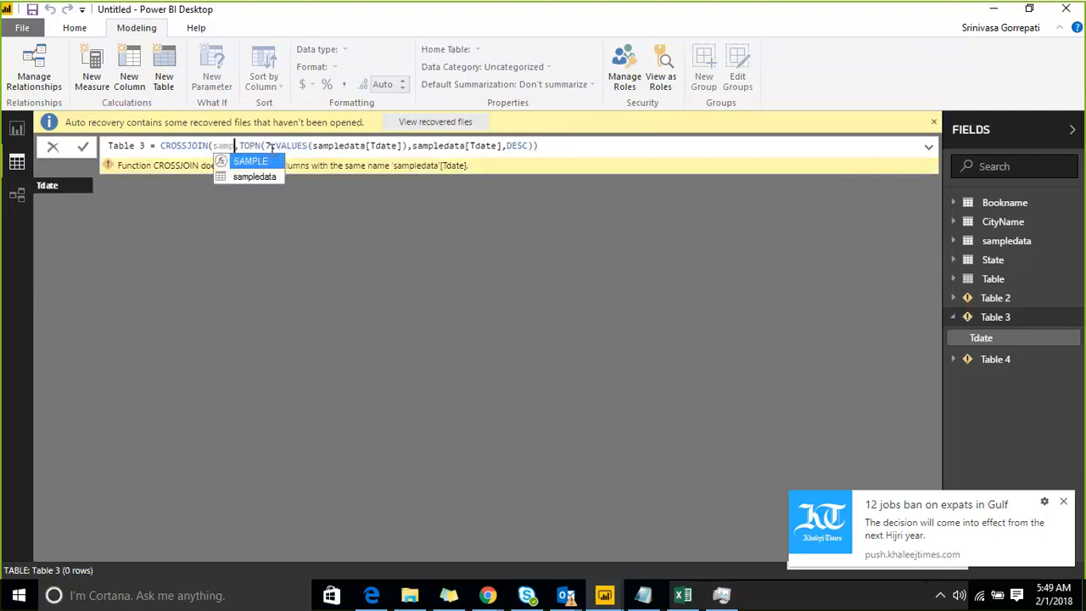
pyautogui.press('BackSpace')
pyautogui.press('Right')
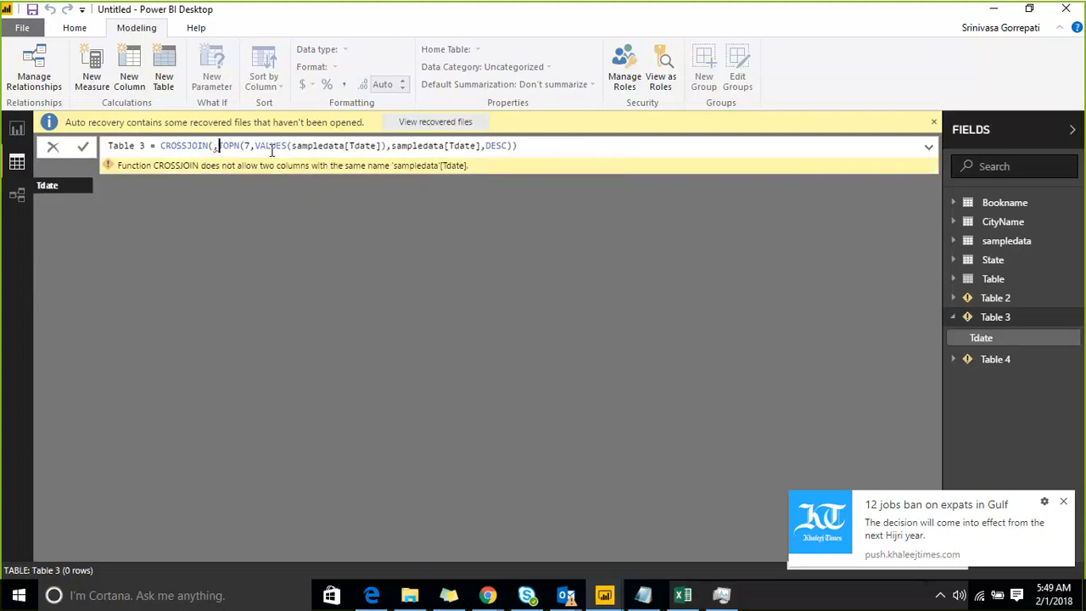
pyautogui.hotkey('shift', 'Right')
pyautogui.hotkey('shift', 'Right')
pyautogui.hotkey('shift', 'Right')
pyautogui.hotkey('shift', 'Right')
pyautogui.hotkey('shift', 'Right')
pyautogui.hotkey('shift', 'Right')
pyautogui.hotkey('shift', 'Right')
pyautogui.hotkey('shift', 'Right')
pyautogui.hotkey('shift', 'Right')
pyautogui.hotkey('shift', 'Right')
pyautogui.hotkey('shift', 'Right')
pyautogui.hotkey('shift', 'Right')
pyautogui.hotkey('shift', 'Right')
pyautogui.hotkey('shift', 'Right')
pyautogui.hotkey('shift', 'Right')
pyautogui.hotkey('shift', 'Right')
pyautogui.hotkey('shift', 'Right')
pyautogui.hotkey('shift', 'Right')
pyautogui.hotkey('shift', 'Right')
pyautogui.hotkey('shift', 'Right')
pyautogui.hotkey('shift', 'Right')
pyautogui.hotkey('shift', 'Right')
pyautogui.hotkey('shift', 'Right')
pyautogui.hotkey('shift', 'Right')
pyautogui.hotkey('shift', 'Right')
pyautogui.hotkey('shift', 'Right')
pyautogui.hotkey('shift', 'Right')
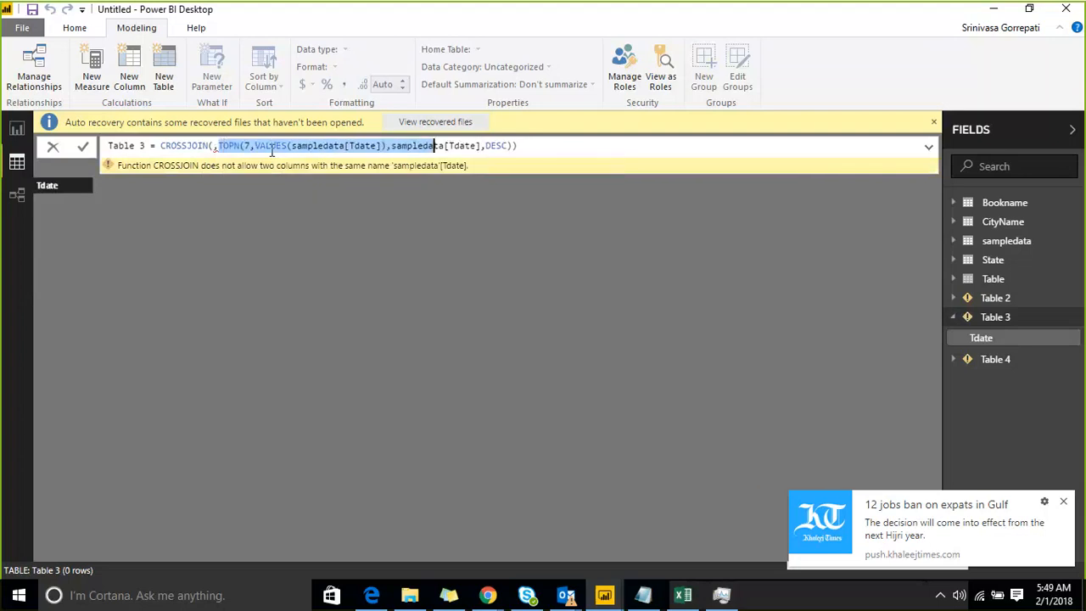
pyautogui.hotkey('shift', 'Right')
pyautogui.hotkey('shift', 'Right')
pyautogui.hotkey('shift', 'Right')
pyautogui.hotkey('shift', 'Right')
pyautogui.hotkey('shift', 'Right')
pyautogui.hotkey('shift', 'Right')
pyautogui.hotkey('shift', 'Right')
pyautogui.hotkey('shift', 'Right')
pyautogui.hotkey('shift', 'Right')
pyautogui.hotkey('shift', 'Right')
pyautogui.hotkey('shift', 'Right')
pyautogui.hotkey('shift', 'Right')
pyautogui.hotkey('shift', 'Right')
pyautogui.hotkey('shift', 'Right')
pyautogui.hotkey('shift', 'Right')
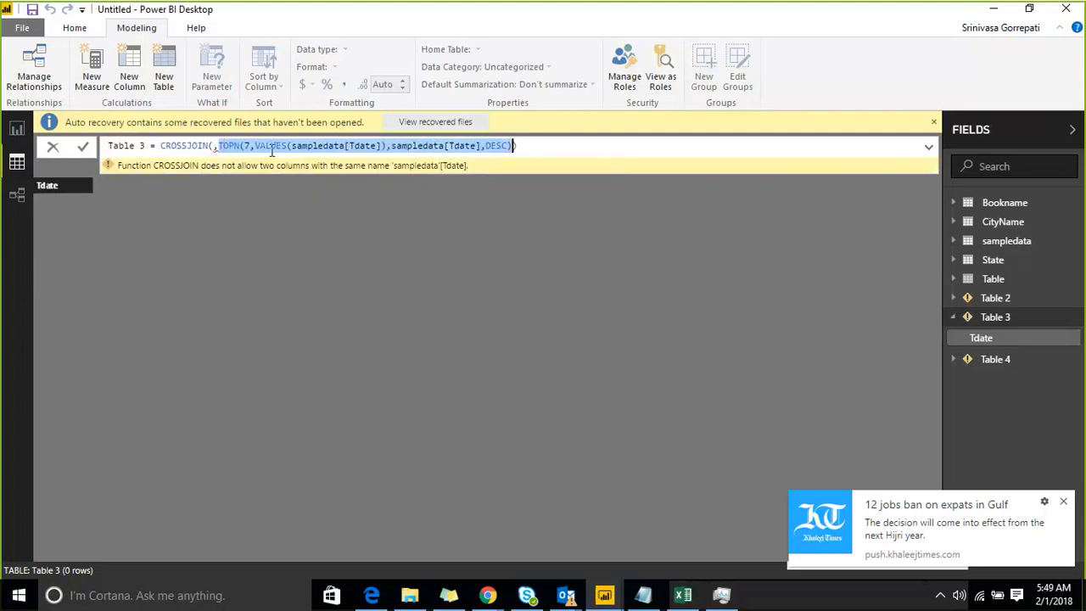
# Open Table 2, select the TOPN expression in its FILTER formula and recommit the formula.
pyautogui.click(997, 301)
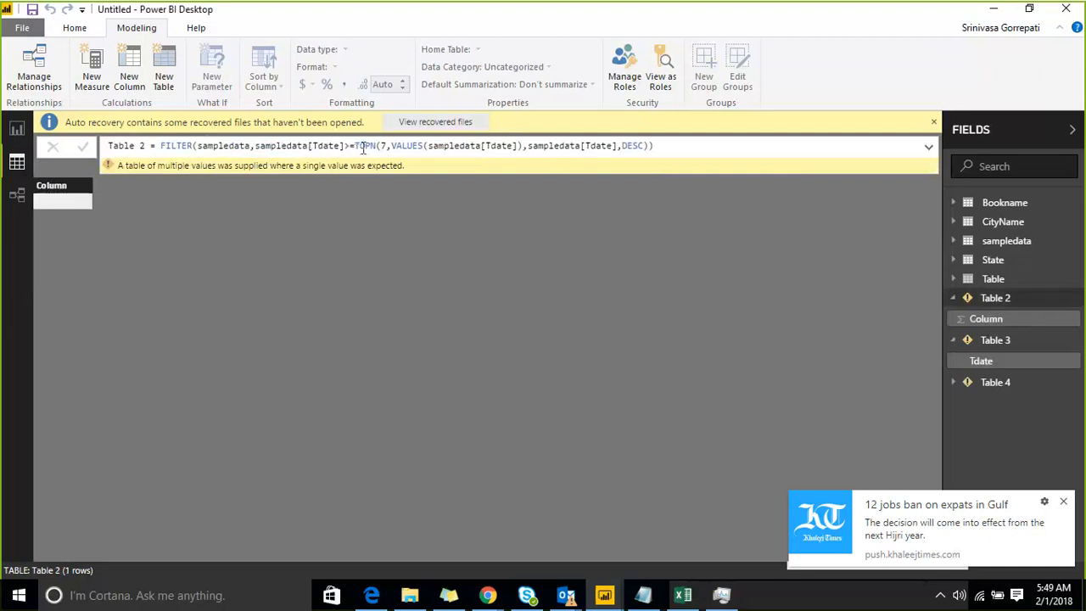
pyautogui.moveTo(355, 146); pyautogui.dragTo(645, 149)
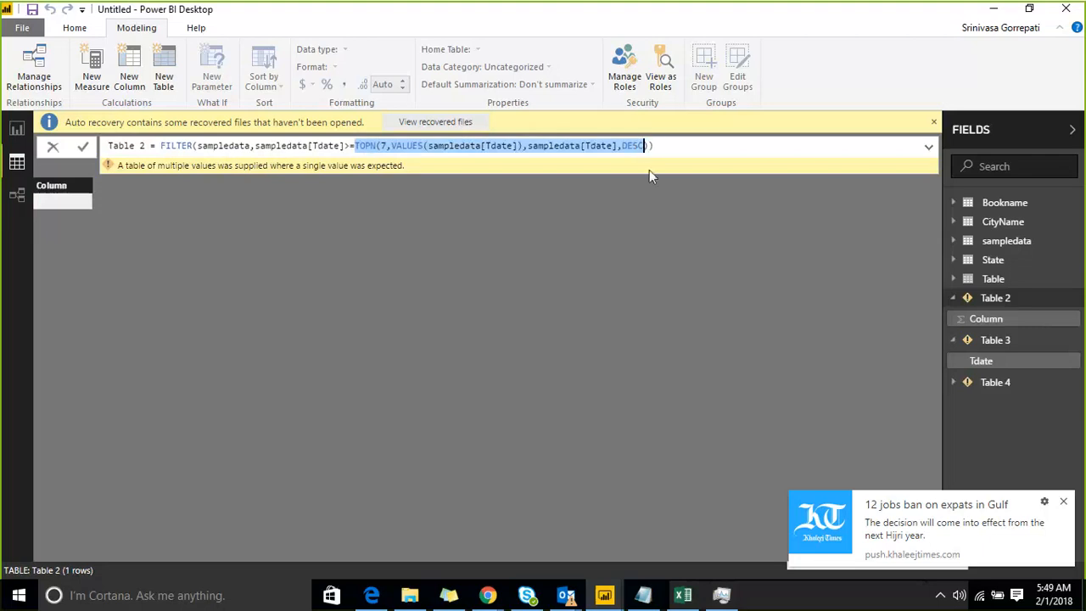
pyautogui.press('Right')
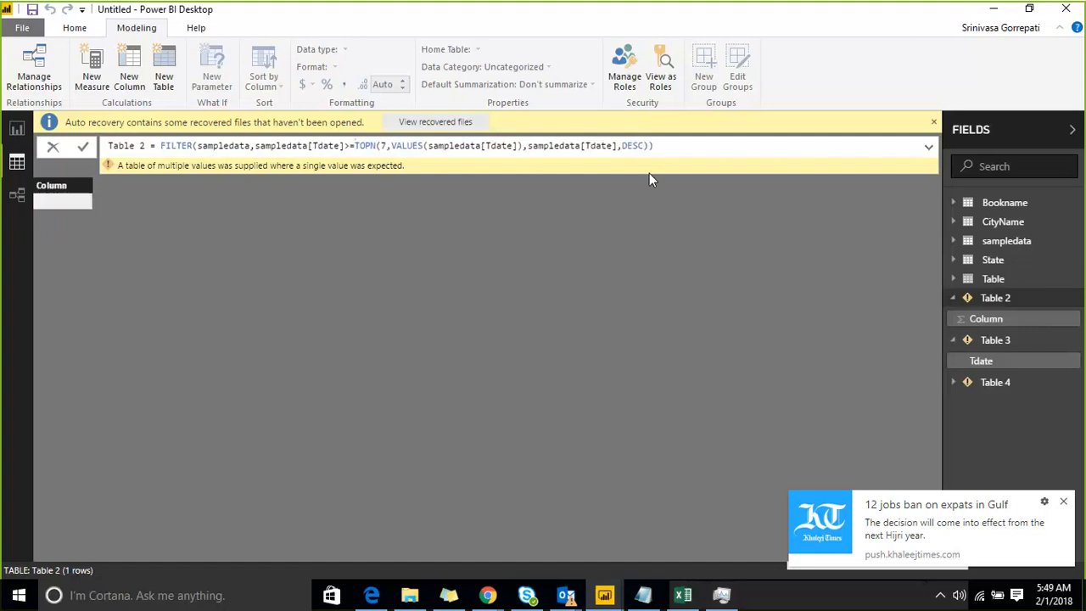
pyautogui.press('Right')
pyautogui.press('Return')
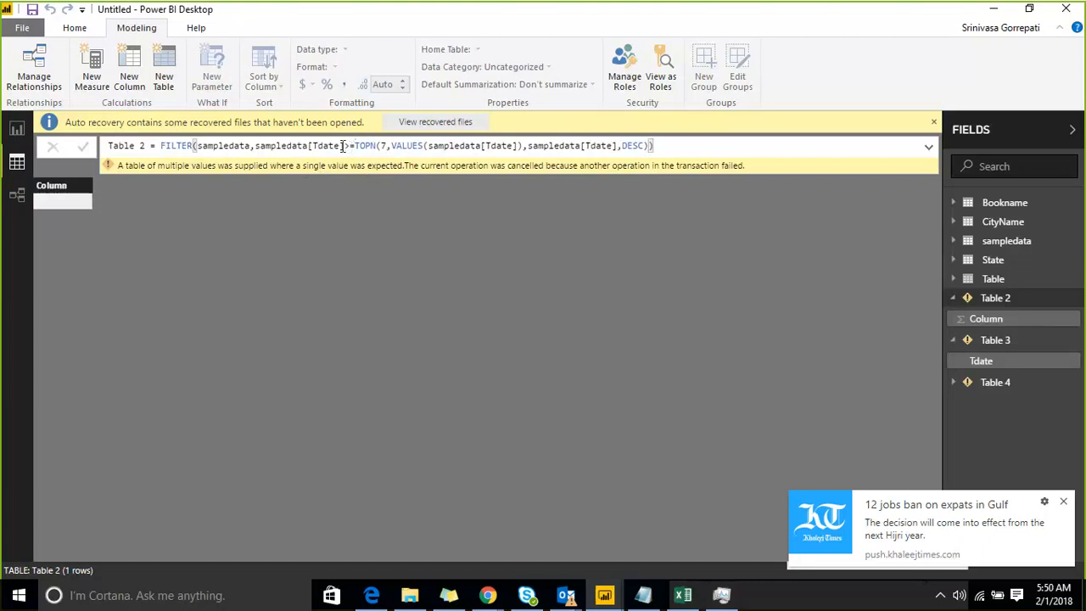
# Remove the sampledata[Tdate]>= comparison that precedes the TOPN expression in Table 2's formula.
pyautogui.moveTo(355, 147); pyautogui.dragTo(255, 147)
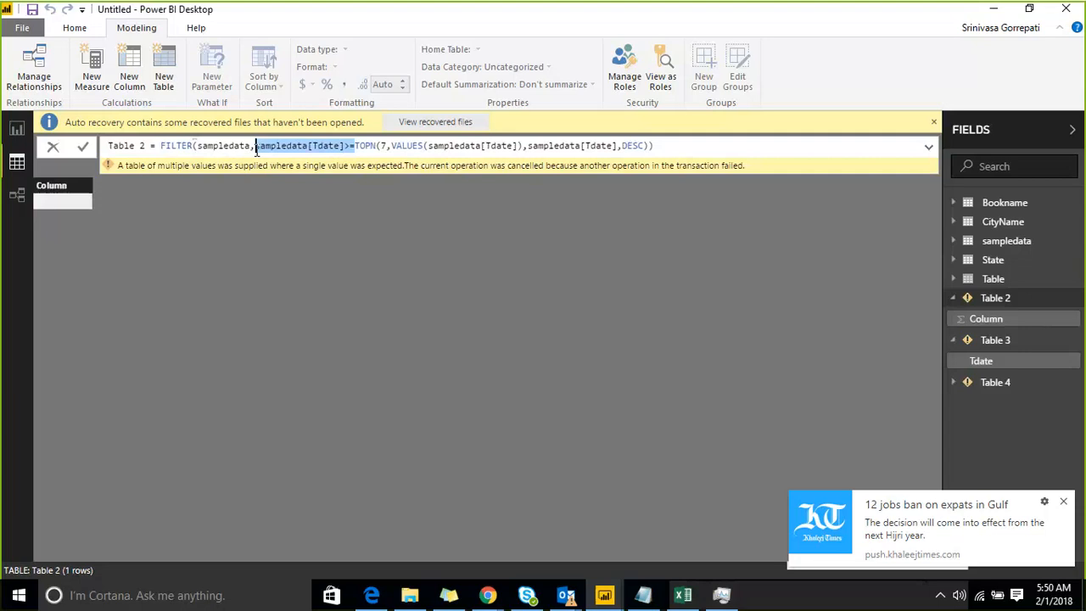
pyautogui.press('Delete')
pyautogui.press('Right')
pyautogui.press('Right')
pyautogui.press('Right')
pyautogui.press('Right')
pyautogui.press('Right')
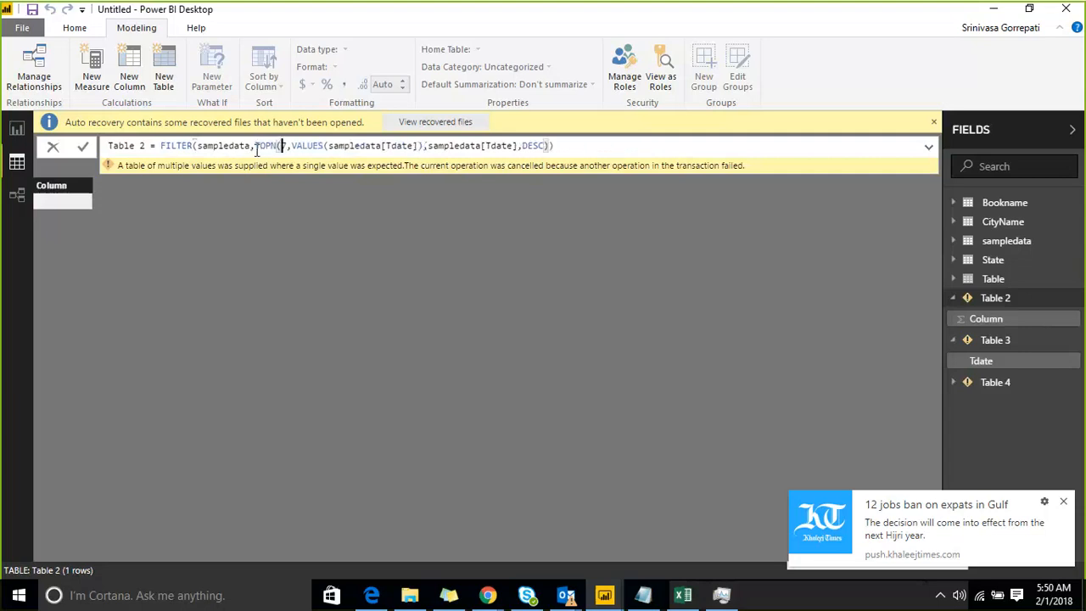
pyautogui.write('7')
pyautogui.press('Right')
pyautogui.press('Right')
pyautogui.press('Right')
pyautogui.press('Right')
pyautogui.press('Right')
pyautogui.press('Right')
pyautogui.press('Right')
pyautogui.press('Right')
pyautogui.press('Right')
pyautogui.press('Right')
pyautogui.press('Right')
pyautogui.press('Right')
pyautogui.press('Right')
pyautogui.press('Right')
pyautogui.press('Right')
pyautogui.press('Right')
pyautogui.press('Right')
pyautogui.press('Right')
pyautogui.press('Right')
pyautogui.press('Right')
pyautogui.press('Right')
pyautogui.press('Right')
pyautogui.press('Right')
pyautogui.press('Right')
# Add >=sampledata[Tdate] after the TOPN expression in Table 2's formula and try committing the reversed comparison.
pyautogui.write('<=')
pyautogui.press('BackSpace')
pyautogui.press('BackSpace')
pyautogui.write('=')
pyautogui.hotkey('shift', 'Left')
pyautogui.write('>=sampledata[Tdate]>=')
pyautogui.press('BackSpace')
pyautogui.press('BackSpace')
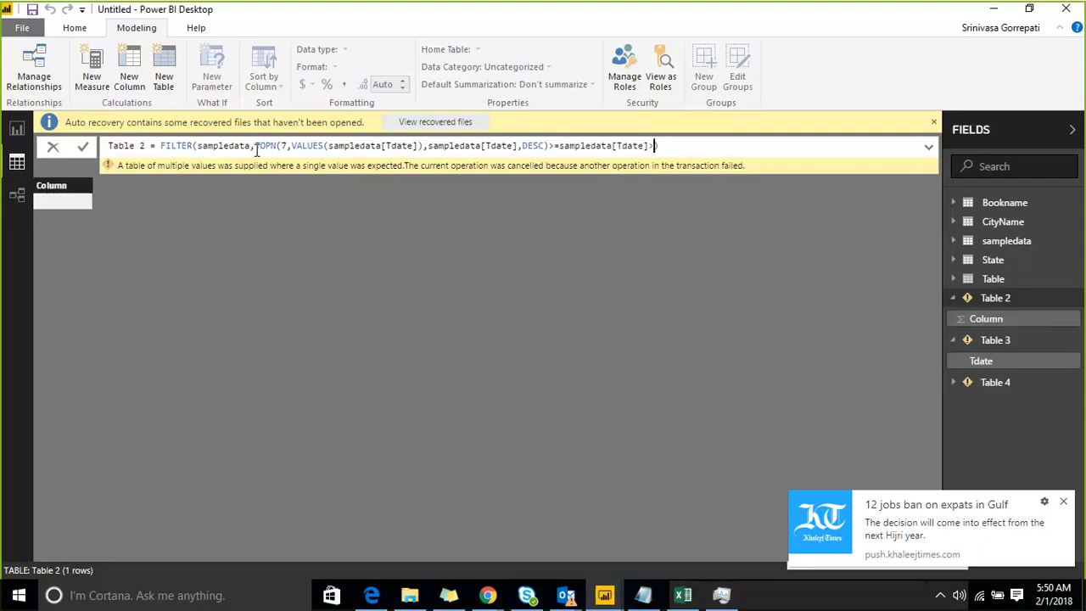
pyautogui.press('Right')
pyautogui.press('Return')
# Delete the whole filter condition from Table 2's formula, leaving only FILTER(sampledata, in place.
pyautogui.click(256, 146)
pyautogui.hotkey('shift', 'End')
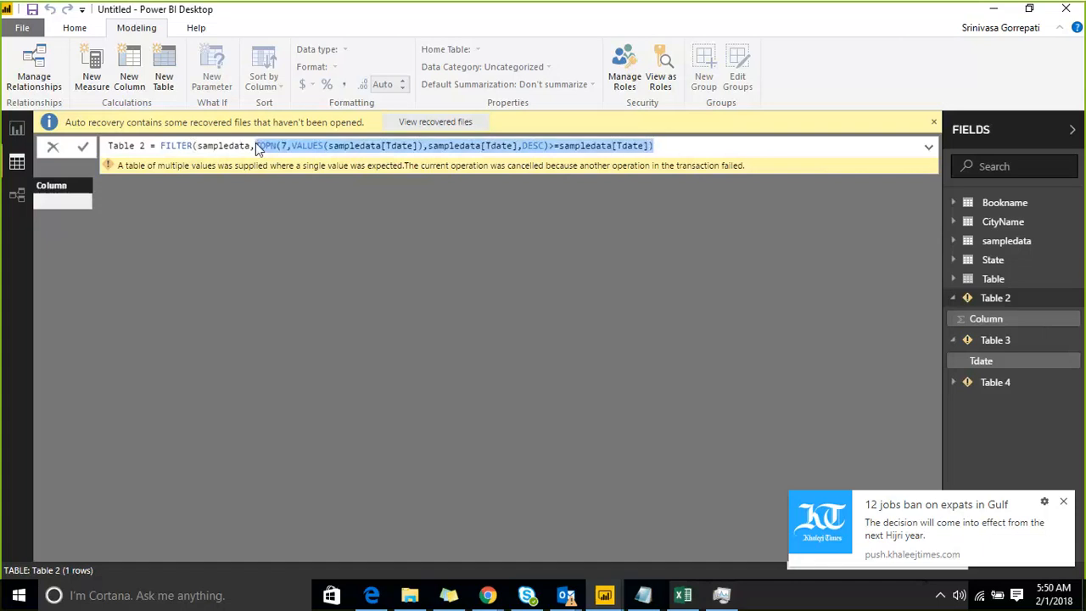
pyautogui.press('BackSpace')
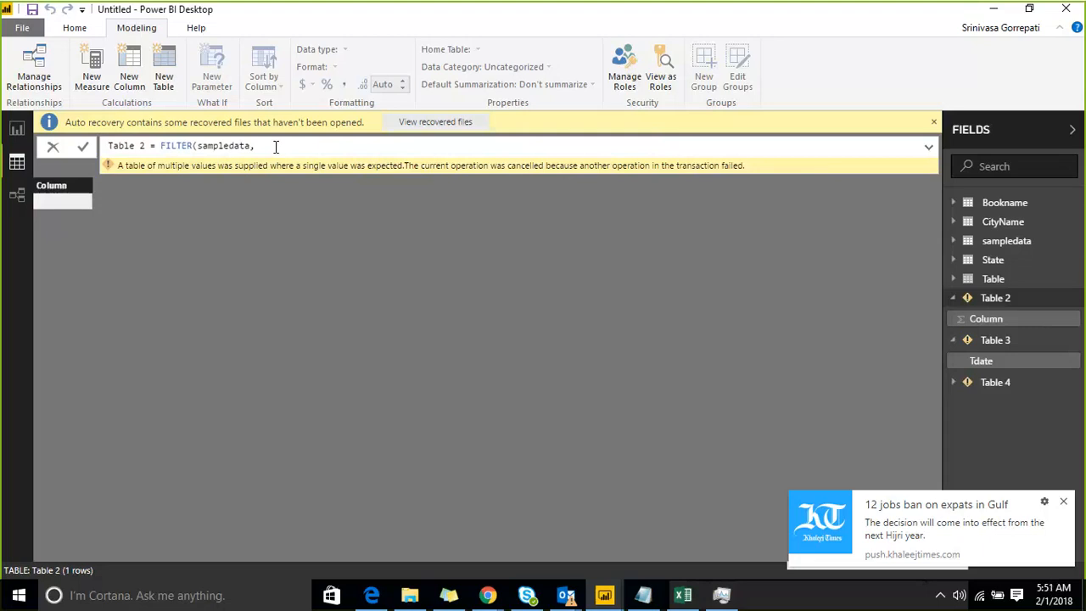
# Replace FILTER's sampledata argument in Table 2's formula with VALUES(sampledata[Tdate]).
pyautogui.press('Left')
pyautogui.press('Left')
pyautogui.press('Left')
pyautogui.press('Left')
pyautogui.press('Left')
pyautogui.press('Left')
pyautogui.press('Left')
pyautogui.press('Left')
pyautogui.hotkey('shift', 'Right')
pyautogui.hotkey('shift', 'Right')
pyautogui.hotkey('shift', 'Right')
pyautogui.hotkey('shift', 'Right')
pyautogui.hotkey('shift', 'Right')
pyautogui.hotkey('shift', 'Right')
pyautogui.hotkey('shift', 'Right')
pyautogui.hotkey('shift', 'Right')
pyautogui.hotkey('shift', 'Right')
pyautogui.hotkey('shift', 'Right')
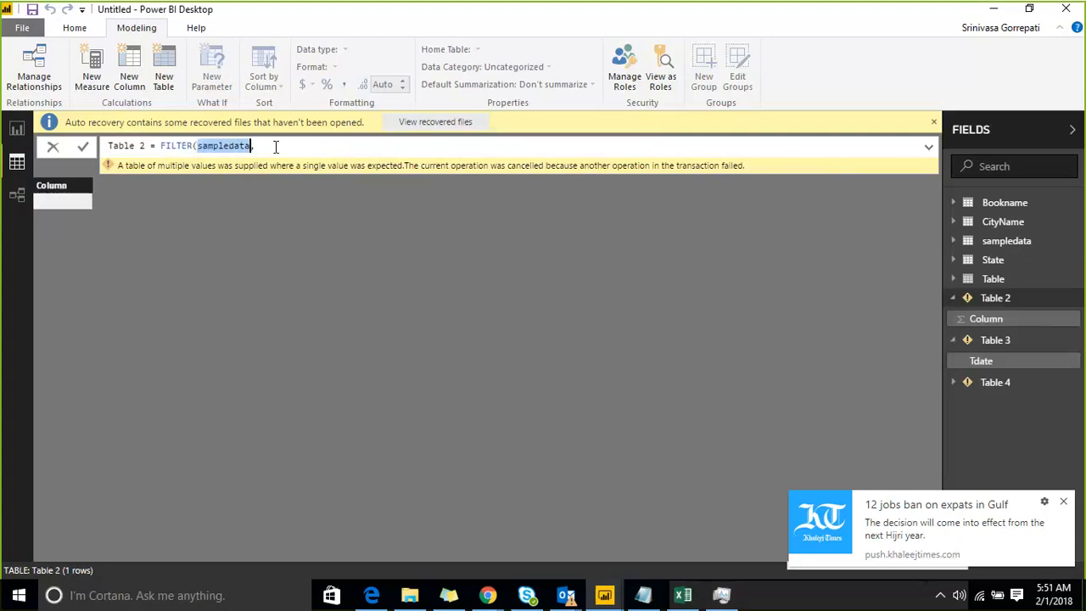
pyautogui.write('VALUES(')
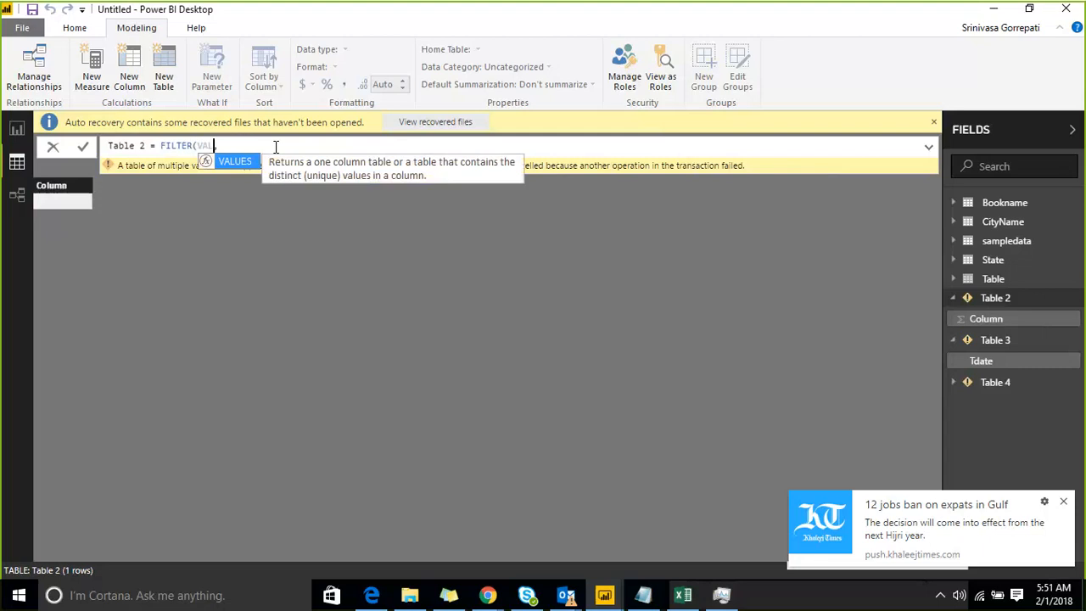
pyautogui.write('td')
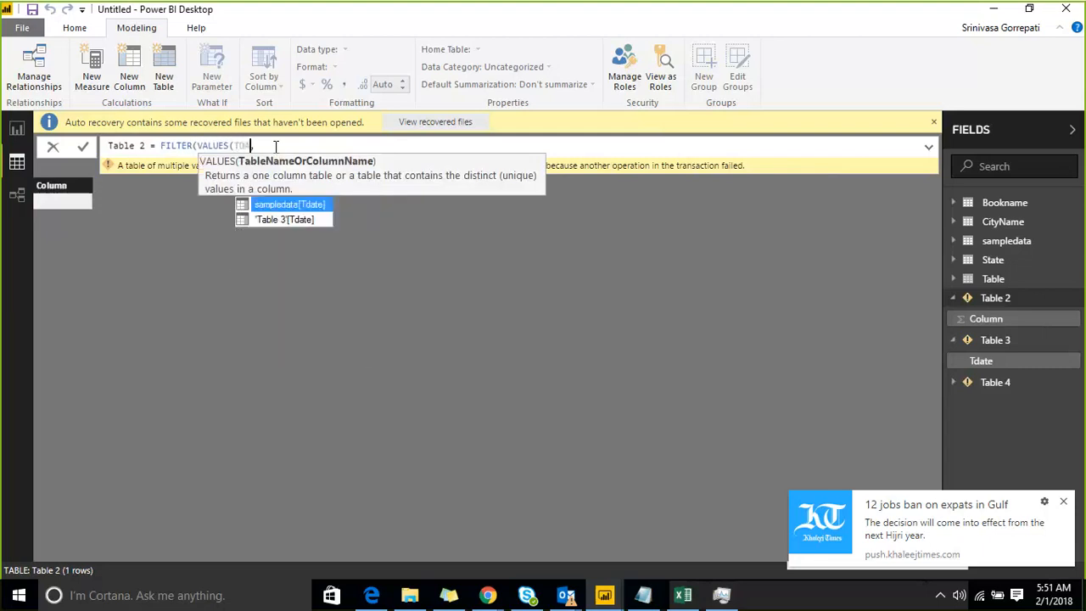
pyautogui.press('Tab')
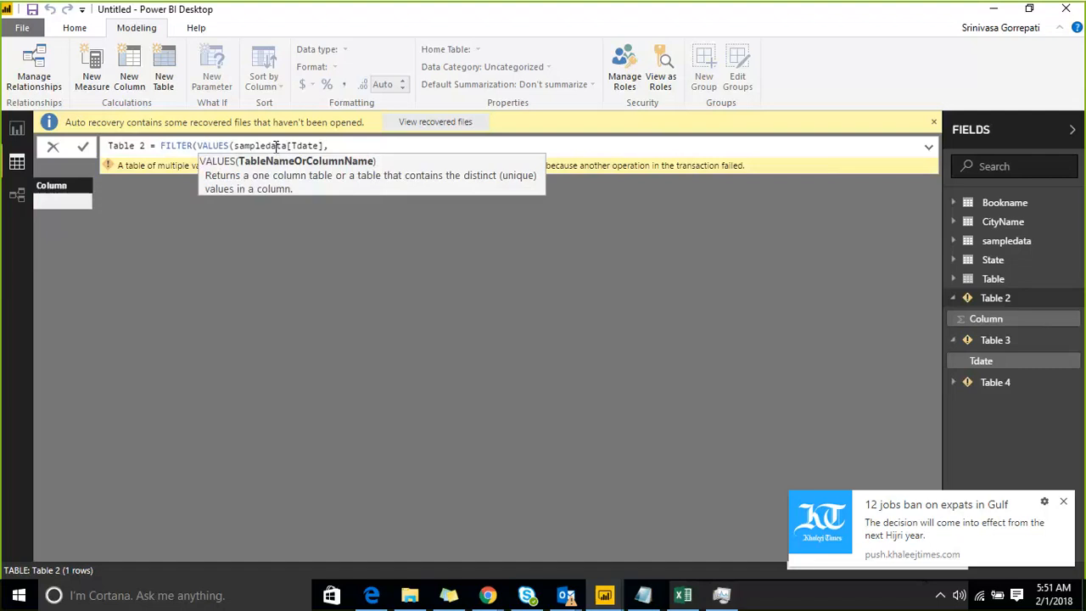
pyautogui.press('Left')
pyautogui.write(')')
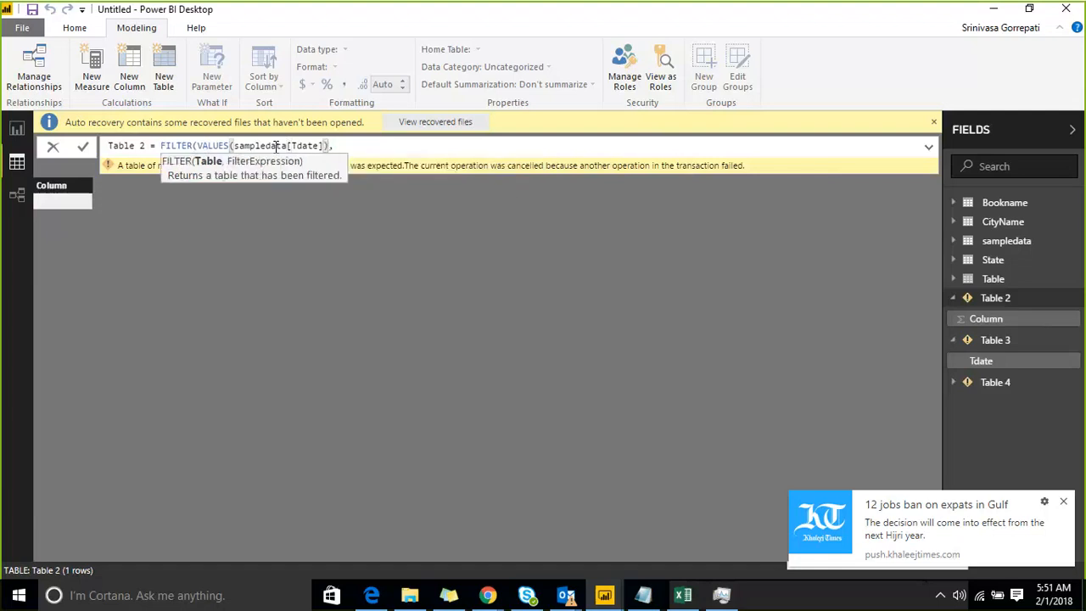
pyautogui.press('Right')
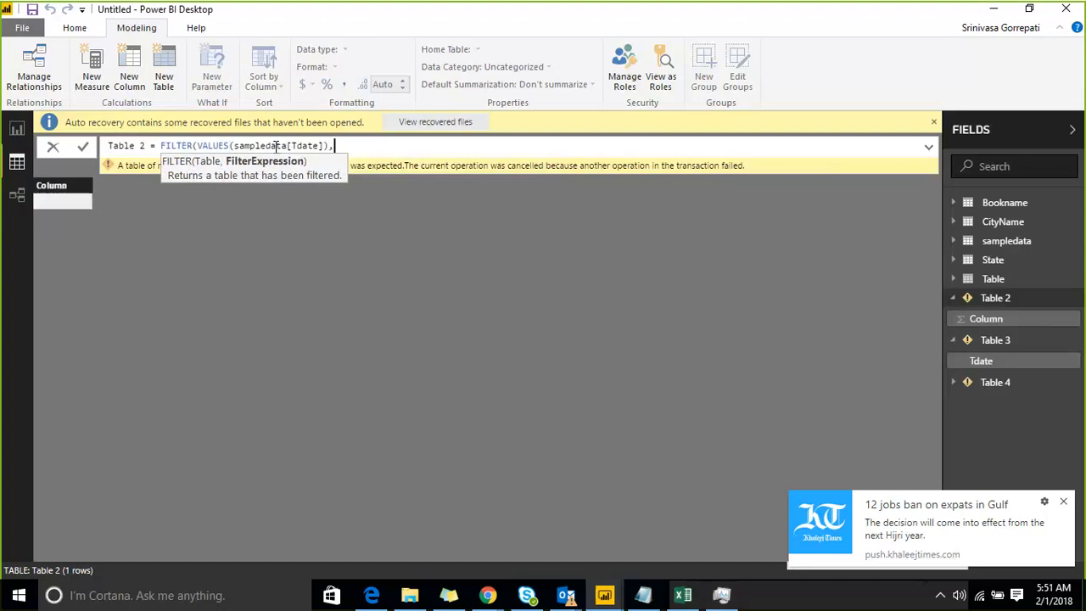
# Remove the VALUES argument from Table 2's FILTER and enter sampledata as its table argument again.
pyautogui.press('BackSpace')
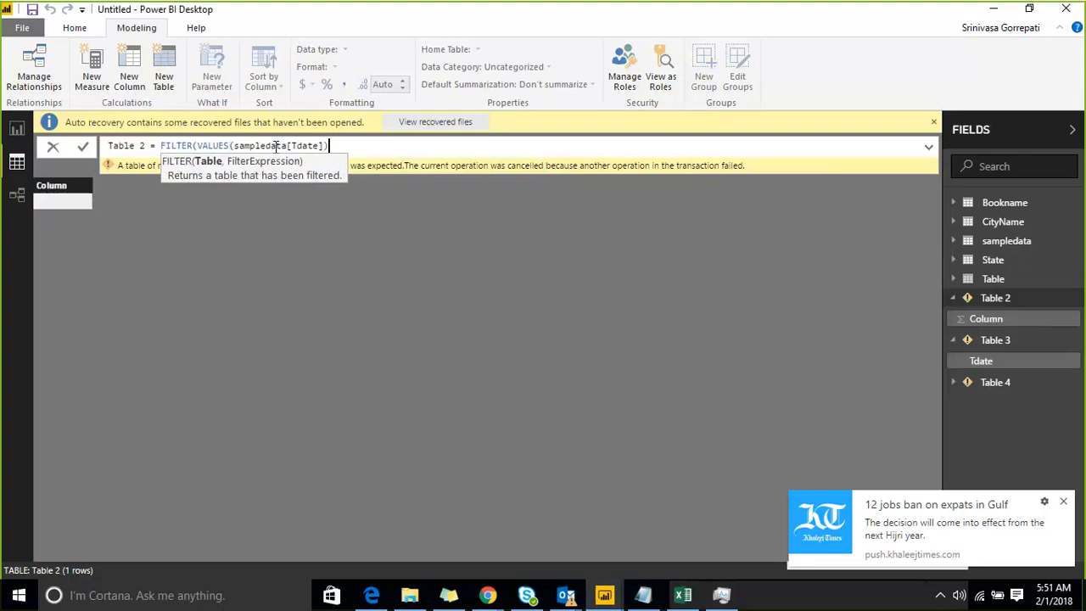
pyautogui.press('BackSpace')
pyautogui.press('BackSpace')
pyautogui.press('BackSpace')
pyautogui.press('BackSpace')
pyautogui.press('BackSpace')
pyautogui.press('BackSpace')
pyautogui.press('BackSpace')
pyautogui.press('BackSpace')
pyautogui.press('BackSpace')
pyautogui.press('BackSpace')
pyautogui.press('BackSpace')
pyautogui.press('BackSpace')
pyautogui.press('BackSpace')
pyautogui.press('BackSpace')
pyautogui.press('BackSpace')
pyautogui.press('BackSpace')
pyautogui.press('BackSpace')
pyautogui.press('BackSpace')
pyautogui.press('BackSpace')
pyautogui.press('BackSpace')
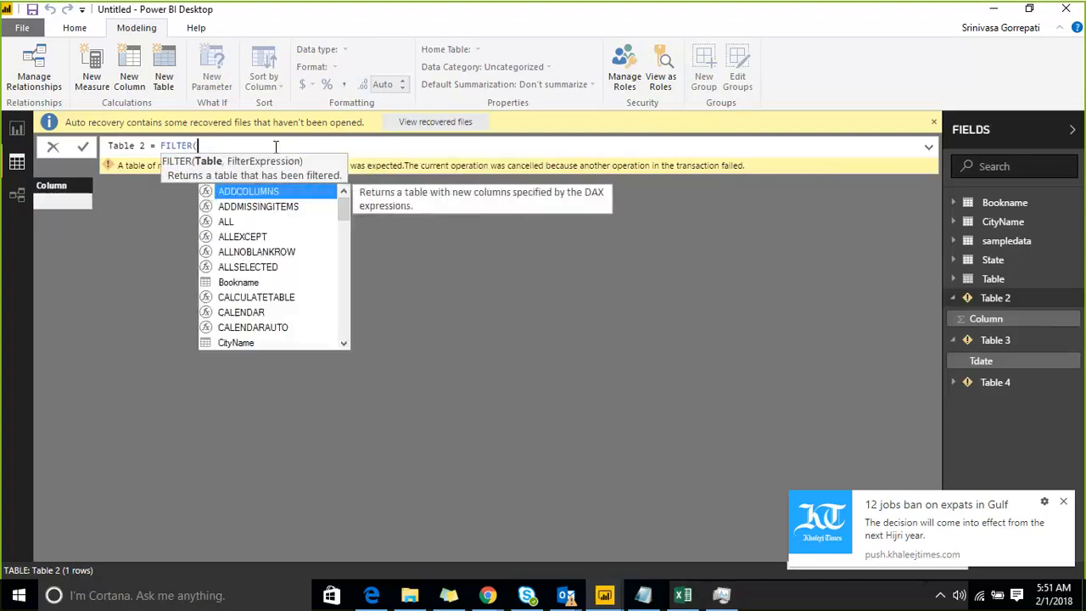
pyautogui.write('am')
pyautogui.press('Down')
pyautogui.press('Down')
pyautogui.press('Down')
pyautogui.press('Down')
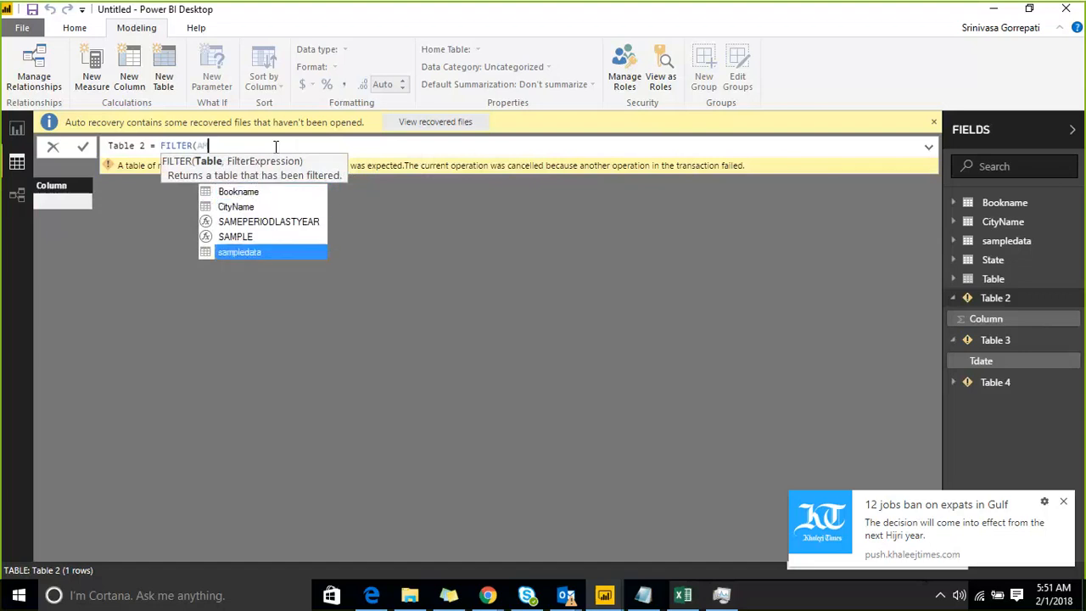
pyautogui.press('Tab')
pyautogui.write(',')
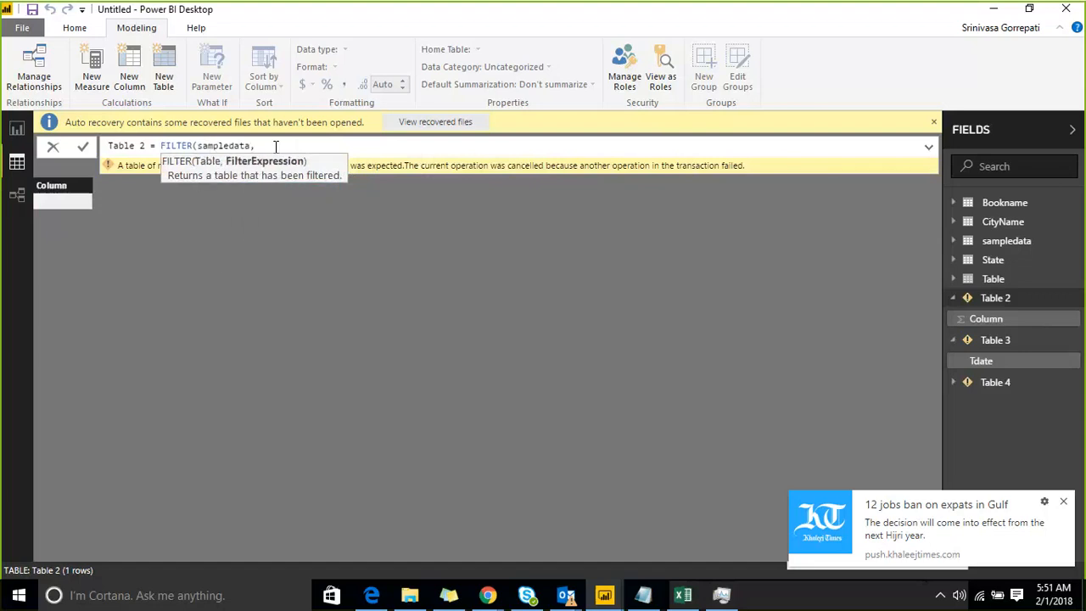
pyautogui.write('DAT')
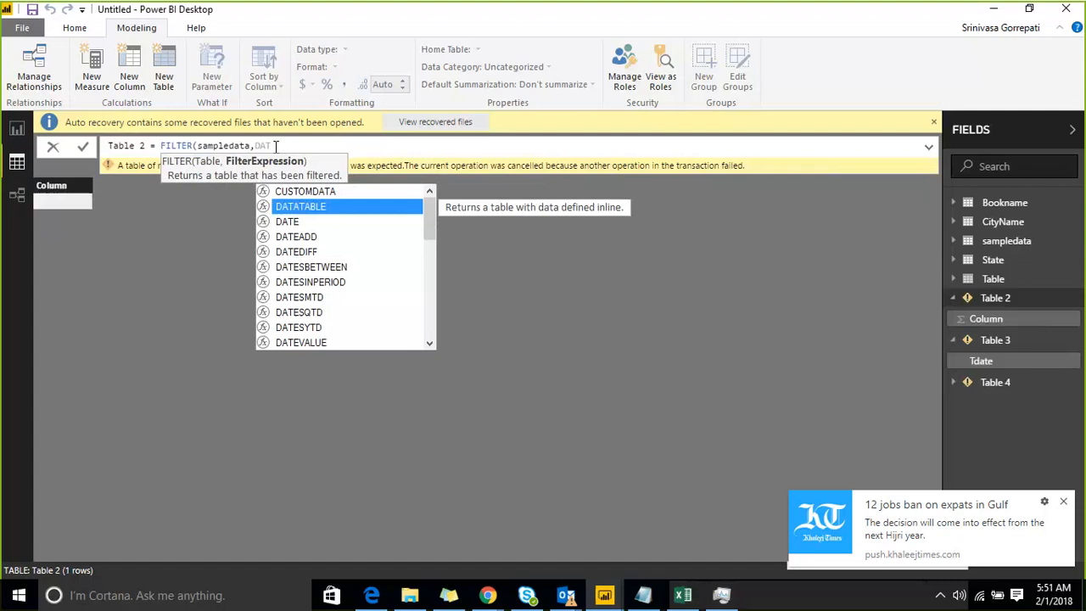
# Enter DATEADD(sampledata[Tdate],-7,DAY) as the filter expression in Table 2's FILTER formula.
pyautogui.press('Down')
pyautogui.press('Down')
pyautogui.press('Tab')
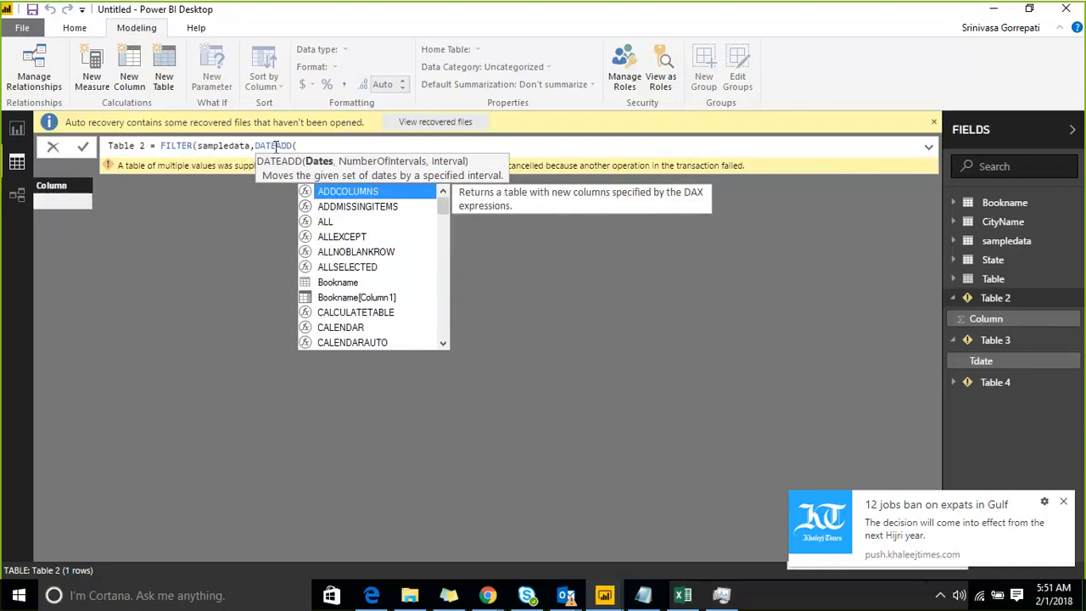
pyautogui.write('sampledata[Tdate]')
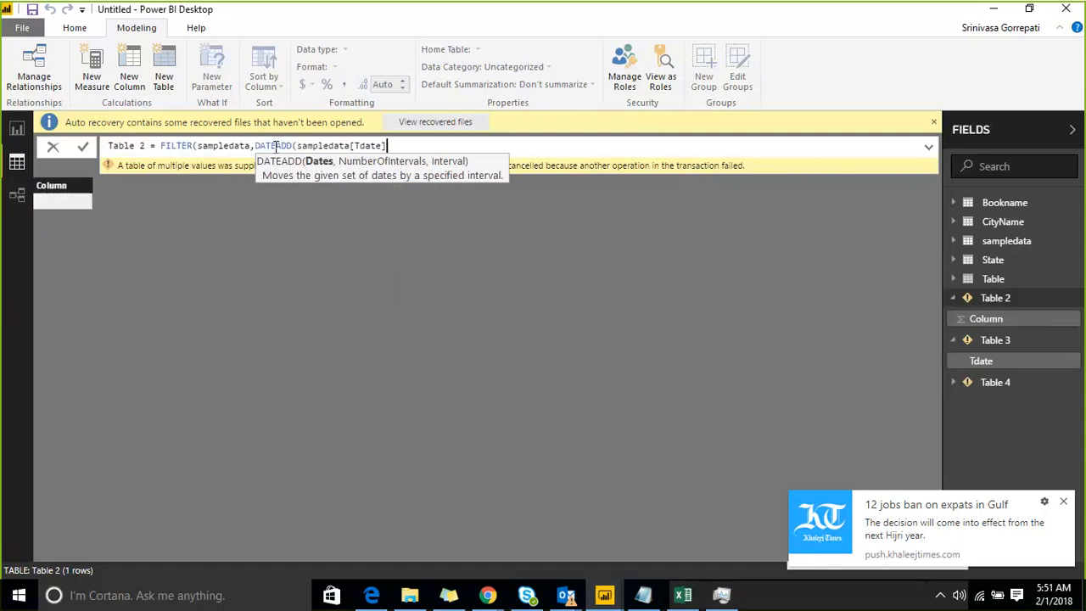
pyautogui.write(',')
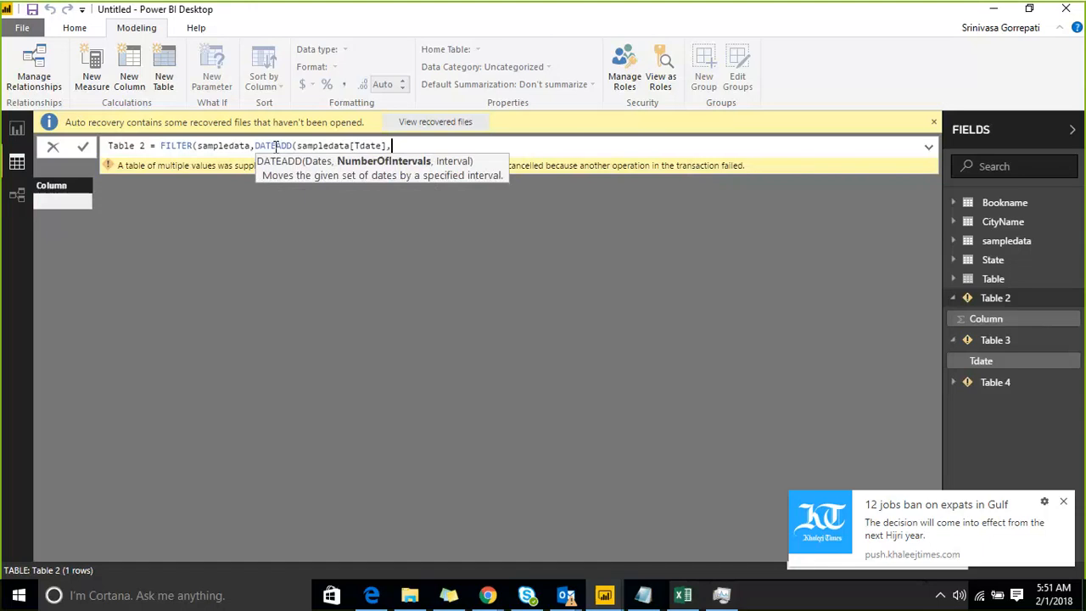
pyautogui.write('-7,')
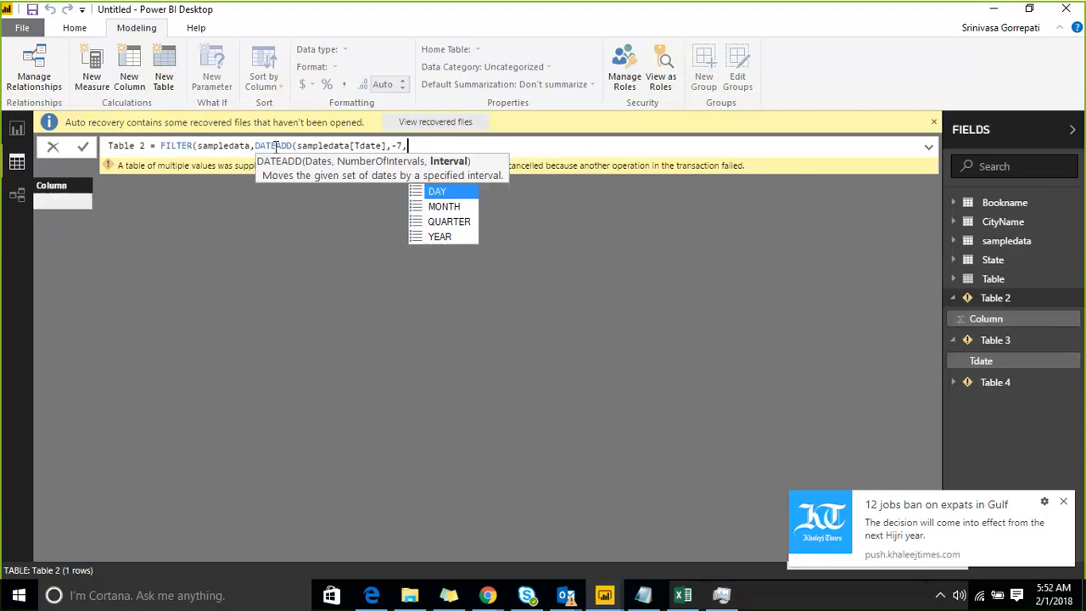
pyautogui.write('DA')
pyautogui.press('Tab')
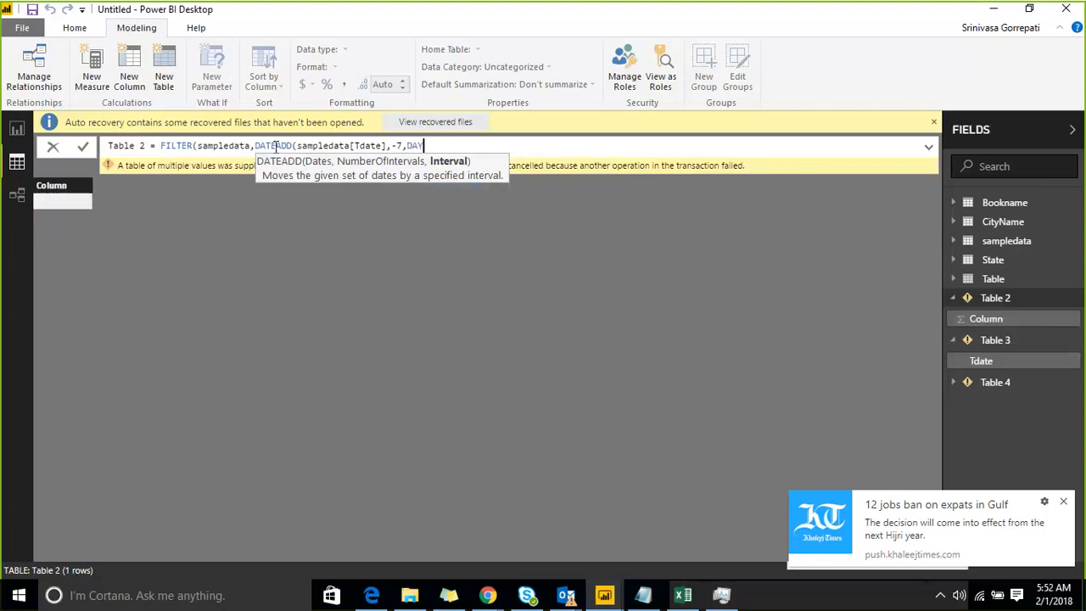
pyautogui.write(')')
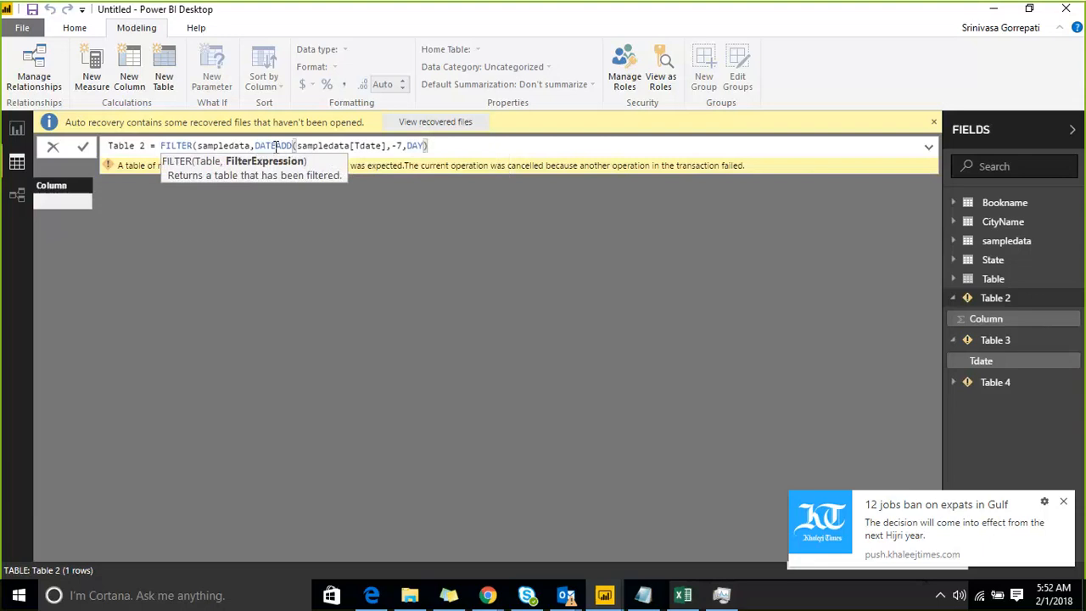
pyautogui.write(')>TDA')
# Compare the DATEADD result with >sampledata[Tdate], close the FILTER function and commit Table 2's formula.
pyautogui.press('Tab')
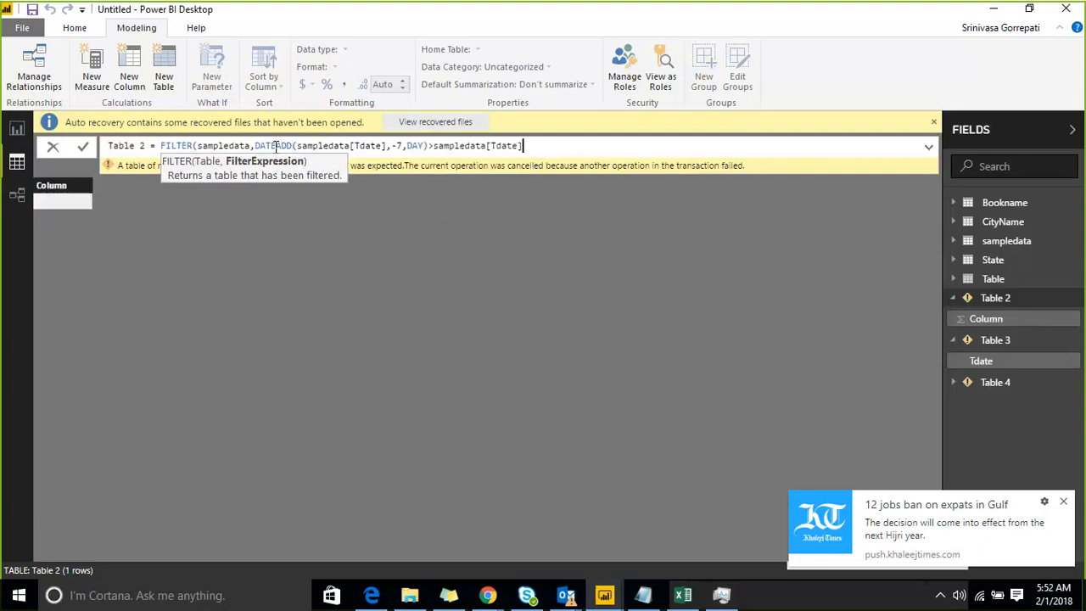
pyautogui.write(')')
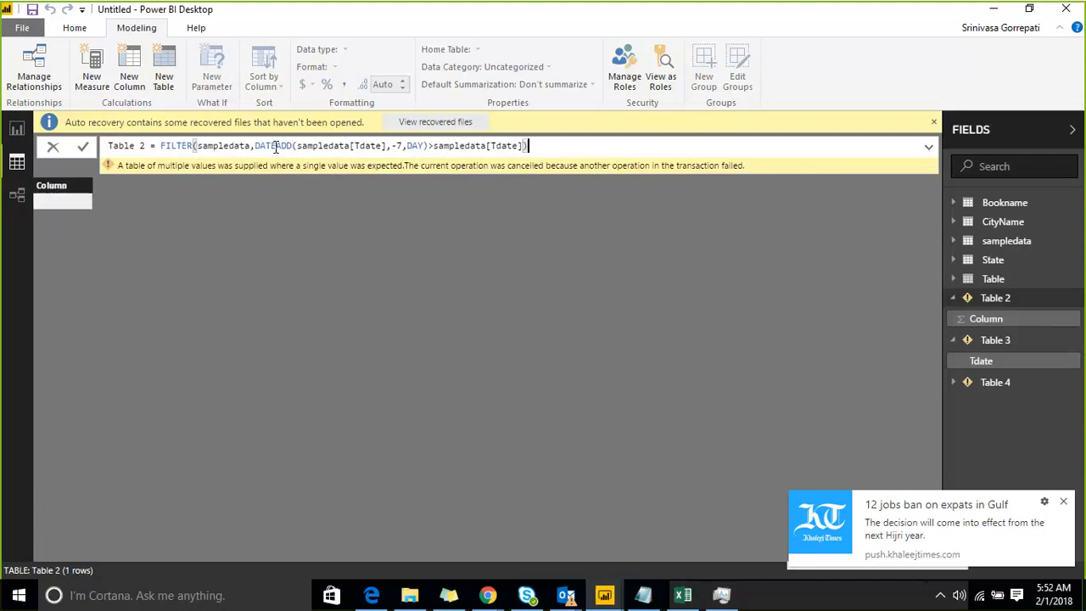
pyautogui.press('Return')
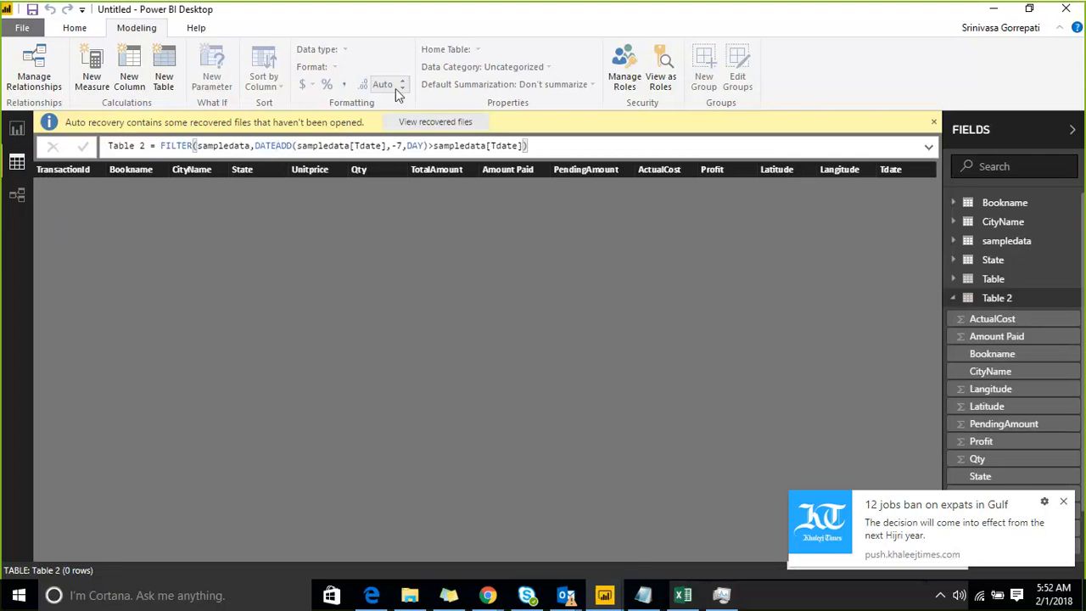
# Change the comparison operator in Table 2's formula to >= and commit it.
pyautogui.click(434, 147)
pyautogui.write('=')
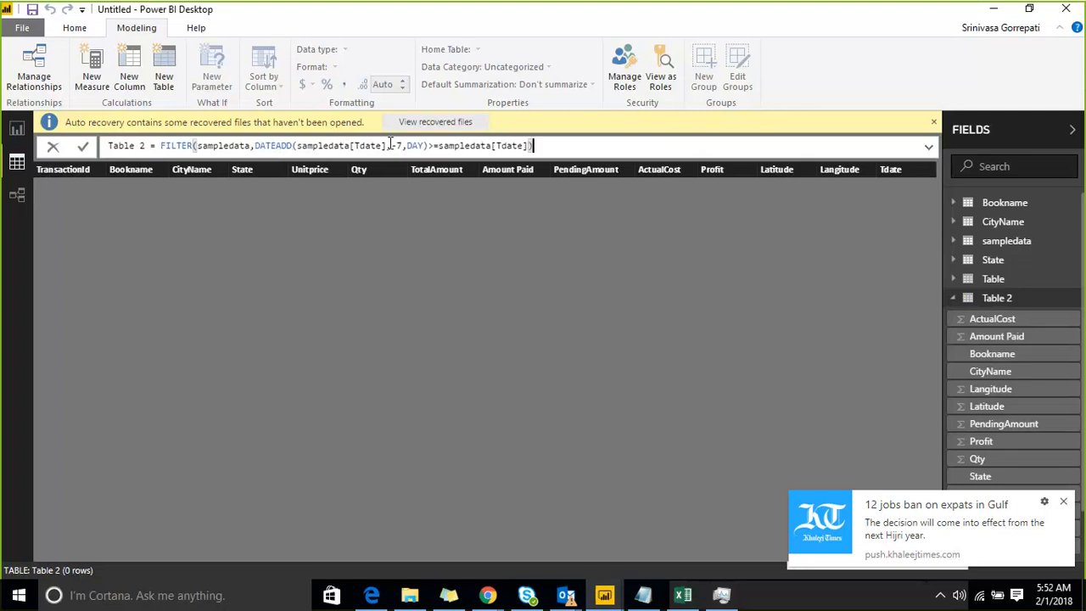
pyautogui.press('Return')
# Copy the DATEADD expression from Table 2's formula and paste it as the formula of a new measure in sampledata.
pyautogui.moveTo(254, 145); pyautogui.dragTo(431, 147)
pyautogui.hotkey('ctrl', 'c')
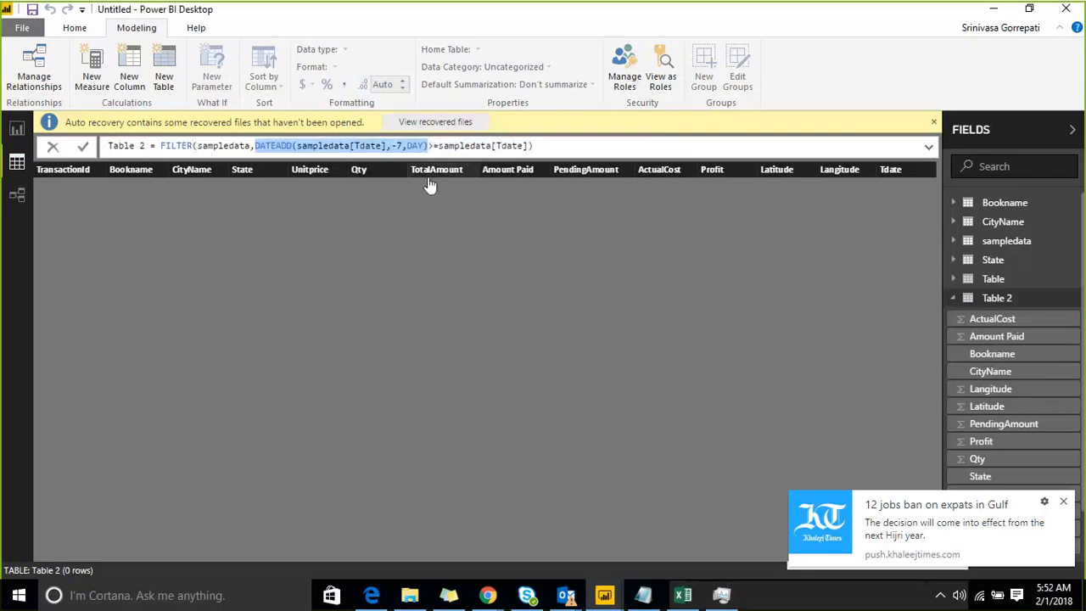
pyautogui.click(176, 503)
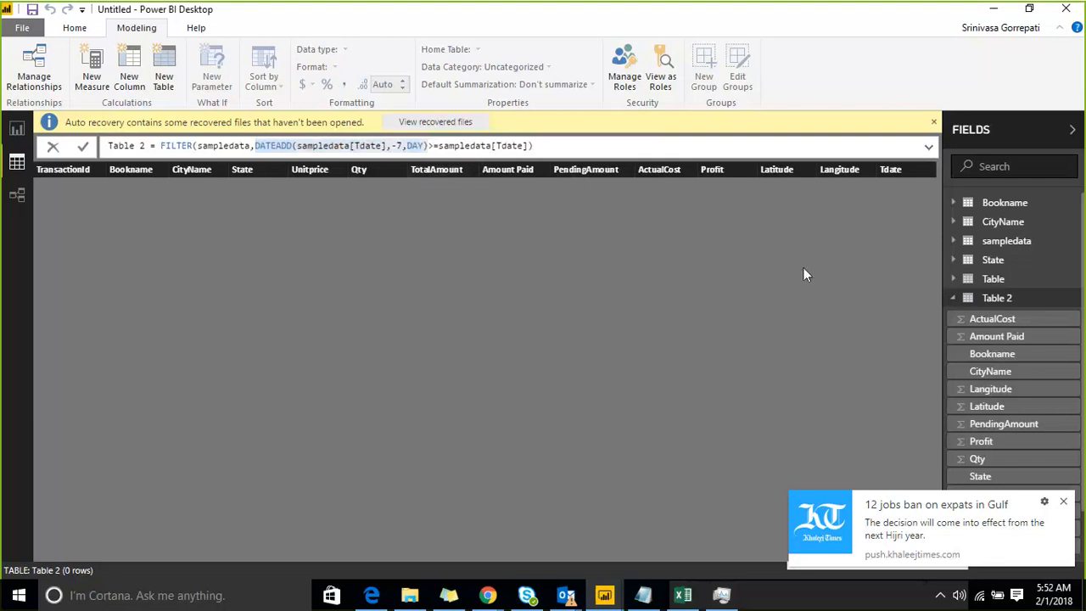
pyautogui.click(1074, 249)
pyautogui.click(1073, 252)
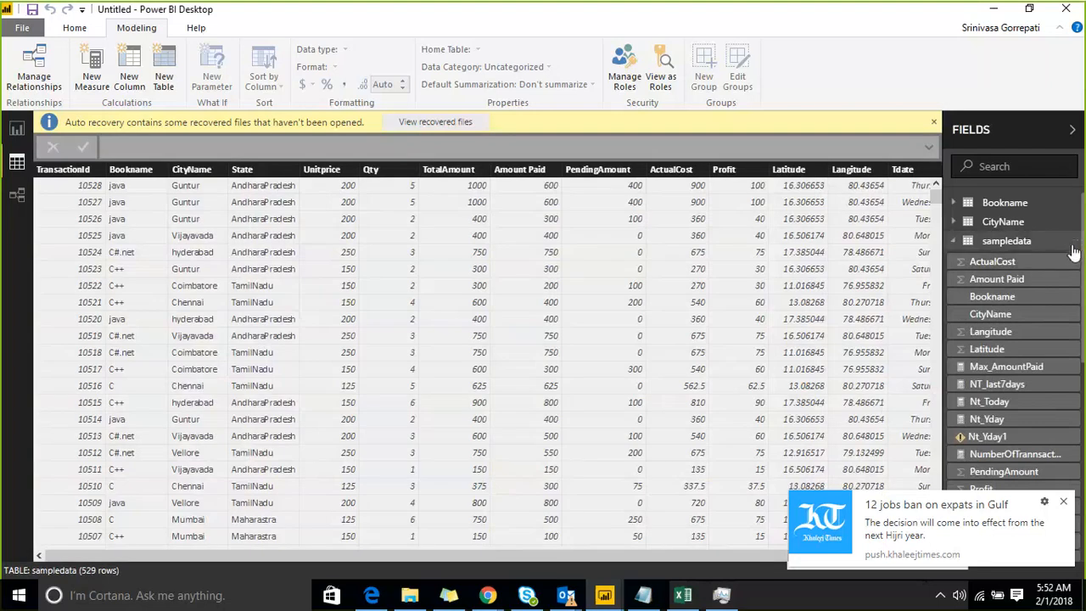
pyautogui.rightClick(1074, 246)
pyautogui.press('Escape')
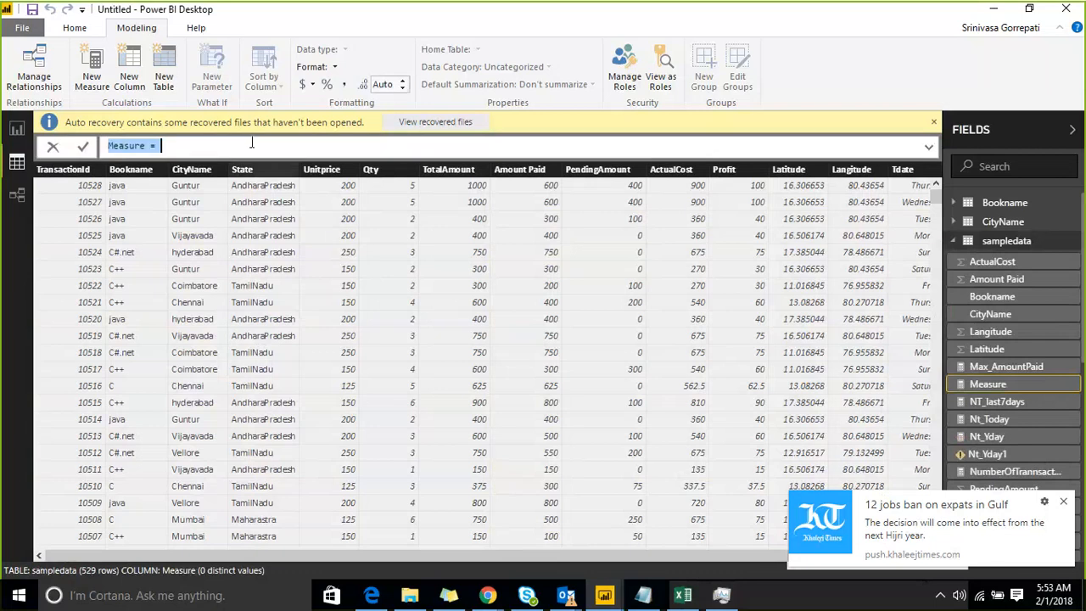
pyautogui.hotkey('ctrl', 'v')
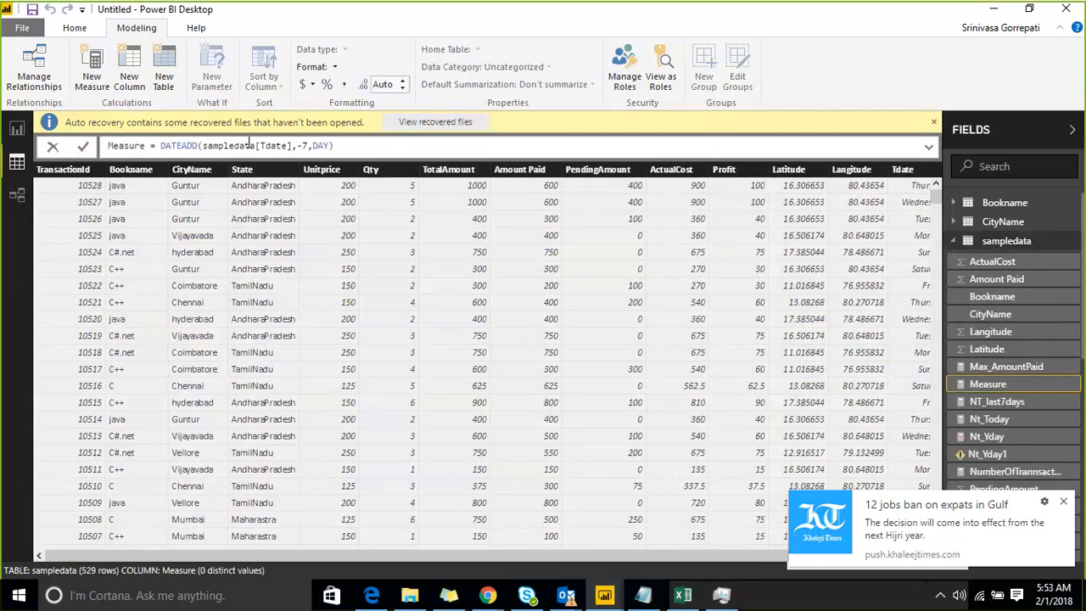
# Replace sampledata[Tdate] with TODAY() as the dates argument of DATEADD in the new measure.
pyautogui.press('Left')
pyautogui.press('Left')
pyautogui.press('Left')
pyautogui.press('Left')
pyautogui.press('Left')
pyautogui.press('Left')
pyautogui.press('Left')
pyautogui.press('Left')
pyautogui.press('Left')
pyautogui.press('Left')
pyautogui.press('Left')
pyautogui.press('Left')
pyautogui.press('Left')
pyautogui.press('Left')
pyautogui.press('Left')
pyautogui.press('Left')
pyautogui.press('Left')
pyautogui.press('Left')
pyautogui.press('Left')
pyautogui.press('Left')
pyautogui.doubleClick(249, 144)
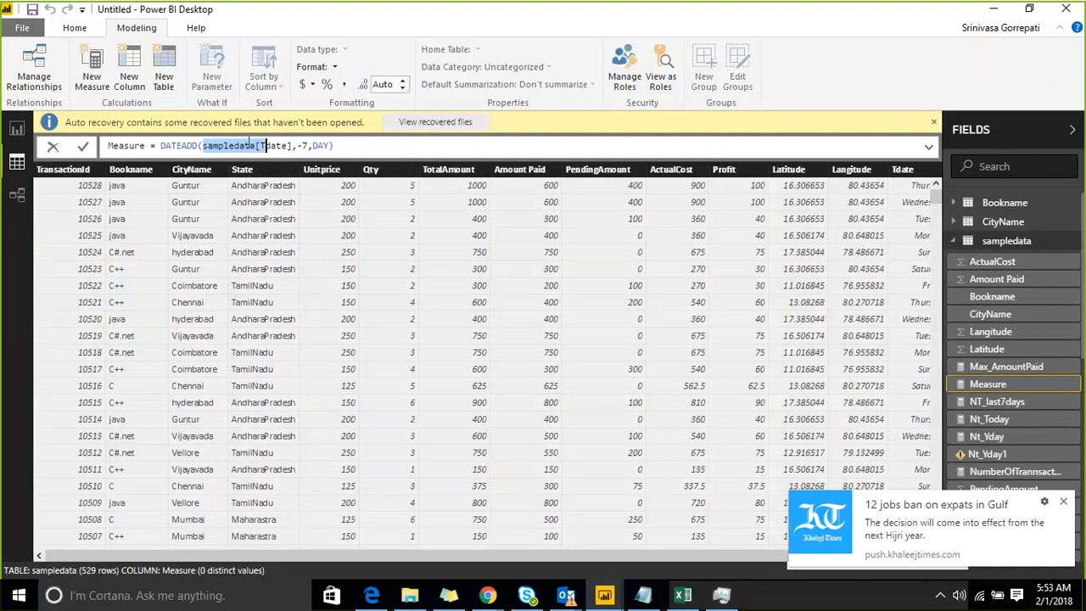
pyautogui.hotkey('shift', 'Right')
pyautogui.hotkey('shift', 'Right')
pyautogui.hotkey('shift', 'Right')
pyautogui.hotkey('shift', 'Right')
pyautogui.hotkey('shift', 'Right')
pyautogui.hotkey('shift', 'Right')
pyautogui.hotkey('shift', 'Right')
pyautogui.write('GE')
pyautogui.press('BackSpace')
pyautogui.press('BackSpace')
pyautogui.write('T')
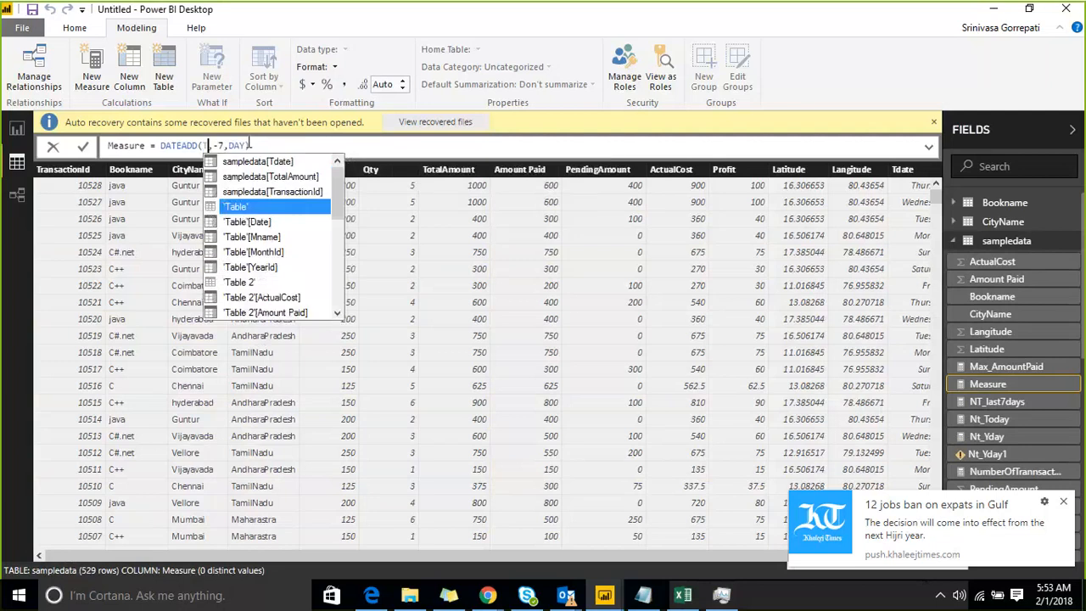
pyautogui.write('ODAY')
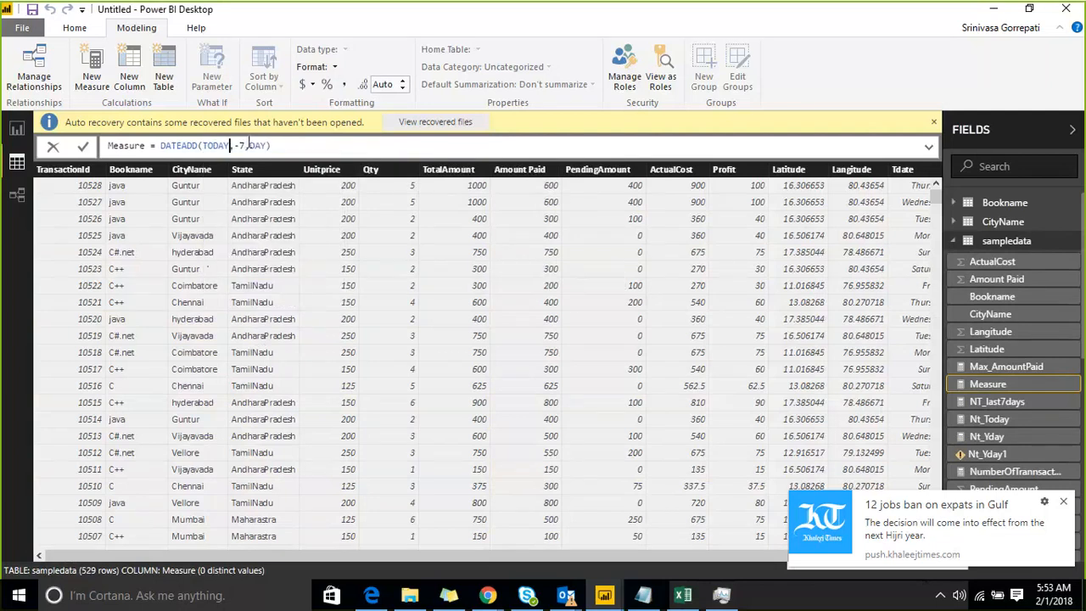
pyautogui.write('()')
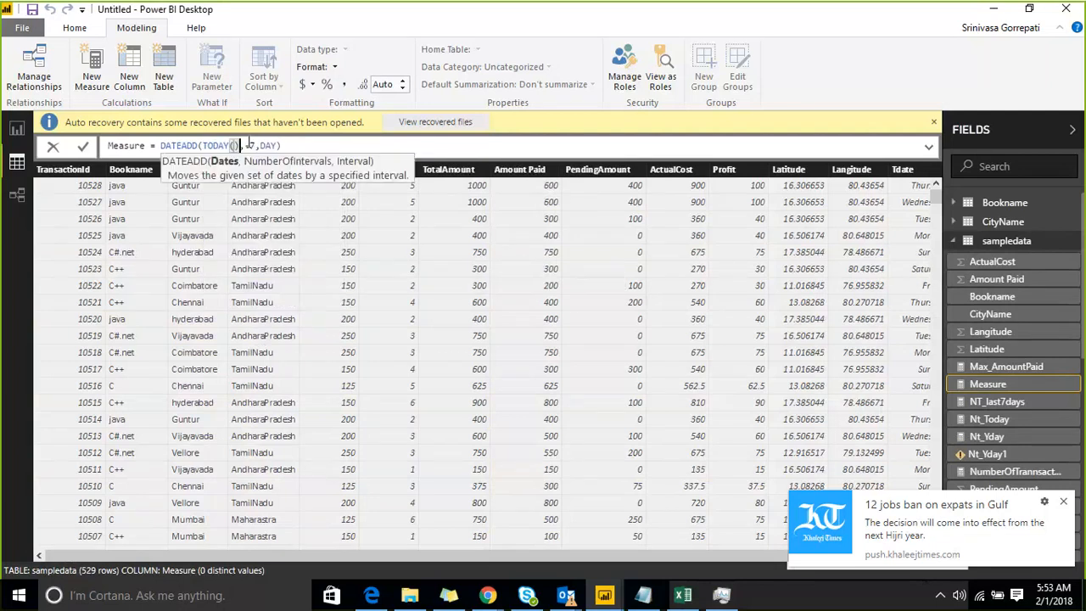
# Put sampledata[Tdate] back in place of TODAY() as the measure's DATEADD dates argument.
pyautogui.press('Right')
pyautogui.press('Right')
pyautogui.press('Right')
pyautogui.press('Right')
pyautogui.press('Left')
pyautogui.press('Left')
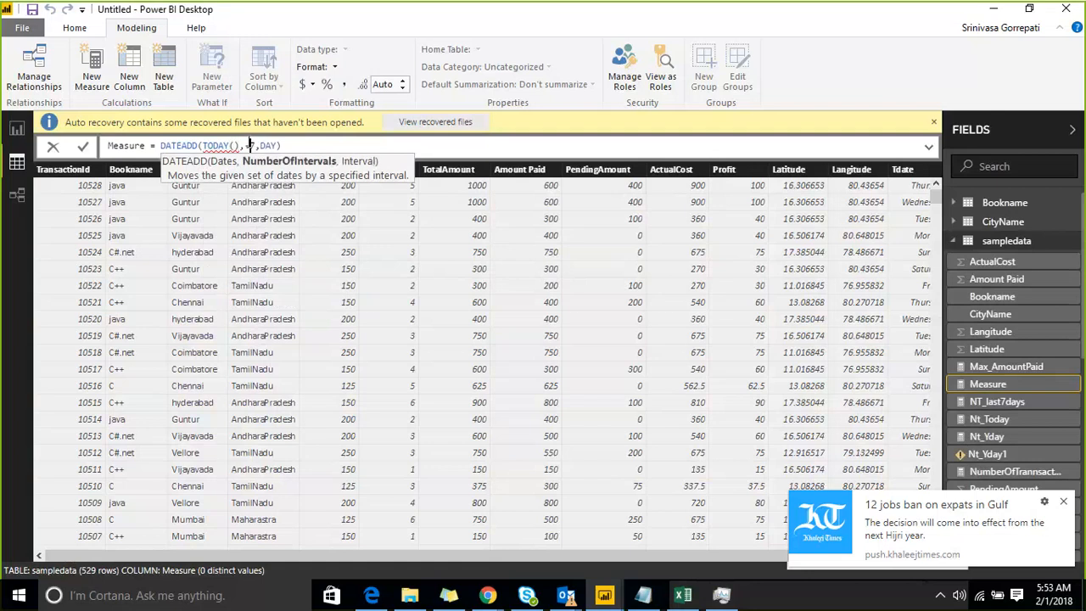
pyautogui.press('Left')
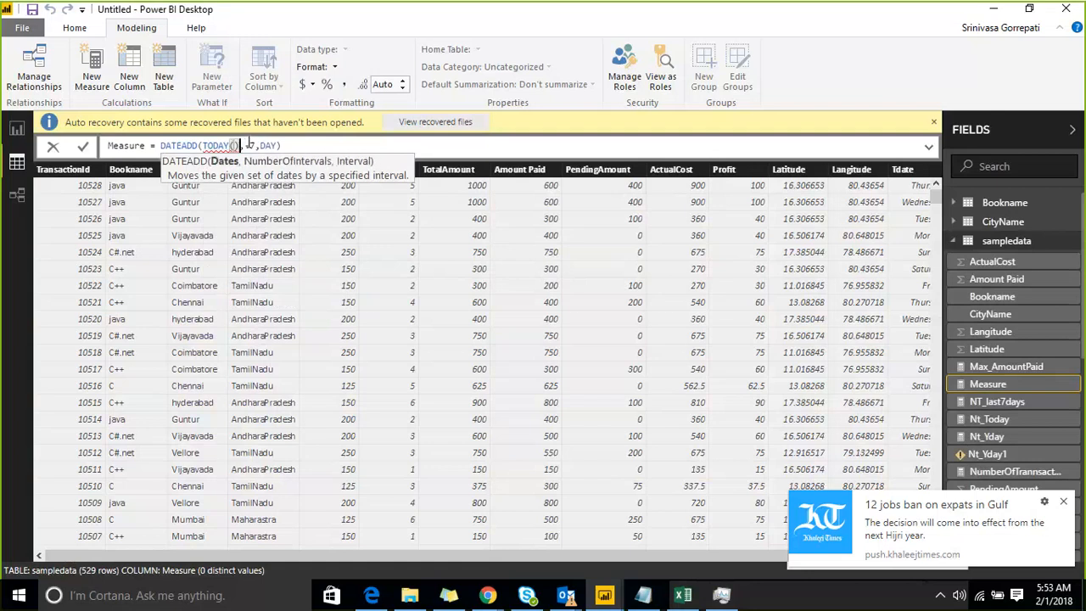
pyautogui.hotkey('shift', 'Left')
pyautogui.hotkey('shift', 'Left')
pyautogui.hotkey('shift', 'Left')
pyautogui.hotkey('shift', 'Left')
pyautogui.hotkey('shift', 'Left')
pyautogui.hotkey('shift', 'Left')
pyautogui.write('date')
pyautogui.press('Tab')
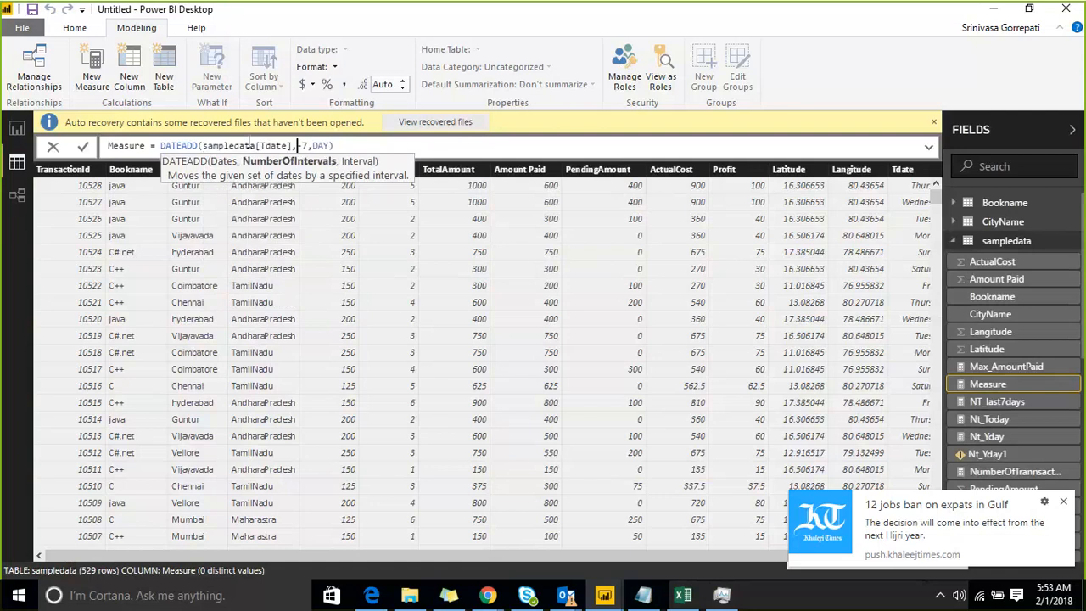
# Insert the MINX function in front of DATEADD in the measure's formula so DATEADD serves as its table argument.
pyautogui.press('End')
pyautogui.press('Left')
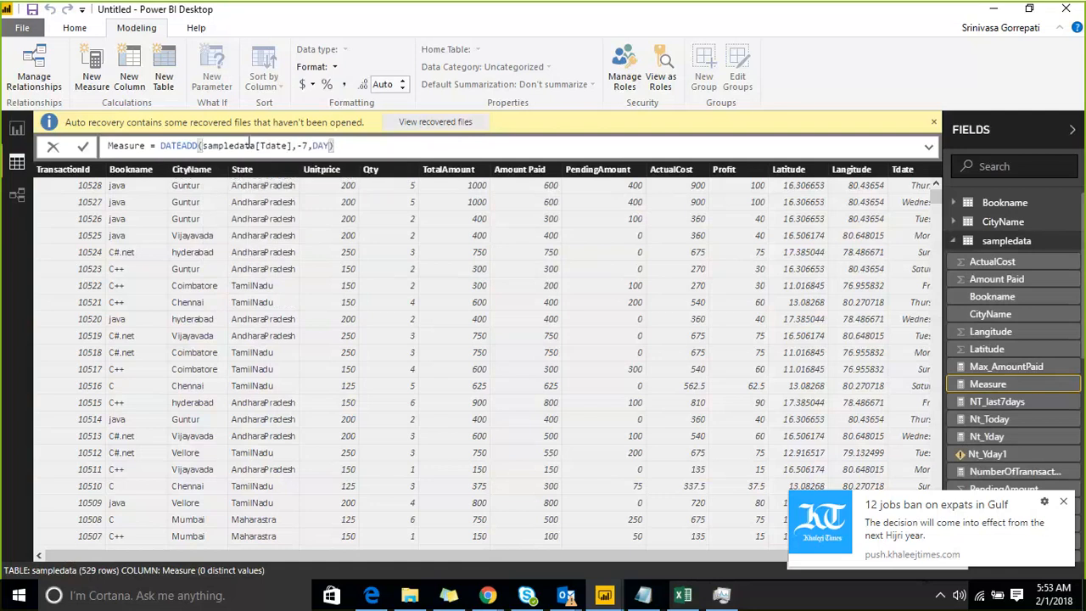
pyautogui.press('Left')
pyautogui.press('Left')
pyautogui.press('Left')
pyautogui.press('Left')
pyautogui.press('Left')
pyautogui.press('Left')
pyautogui.press('Left')
pyautogui.press('Left')
pyautogui.press('Left')
pyautogui.press('Left')
pyautogui.press('Left')
pyautogui.press('Left')
pyautogui.press('Left')
pyautogui.press('Left')
pyautogui.press('Left')
pyautogui.press('Left')
pyautogui.press('Left')
pyautogui.press('Left')
pyautogui.press('Left')
pyautogui.press('Left')
pyautogui.write('mIN')
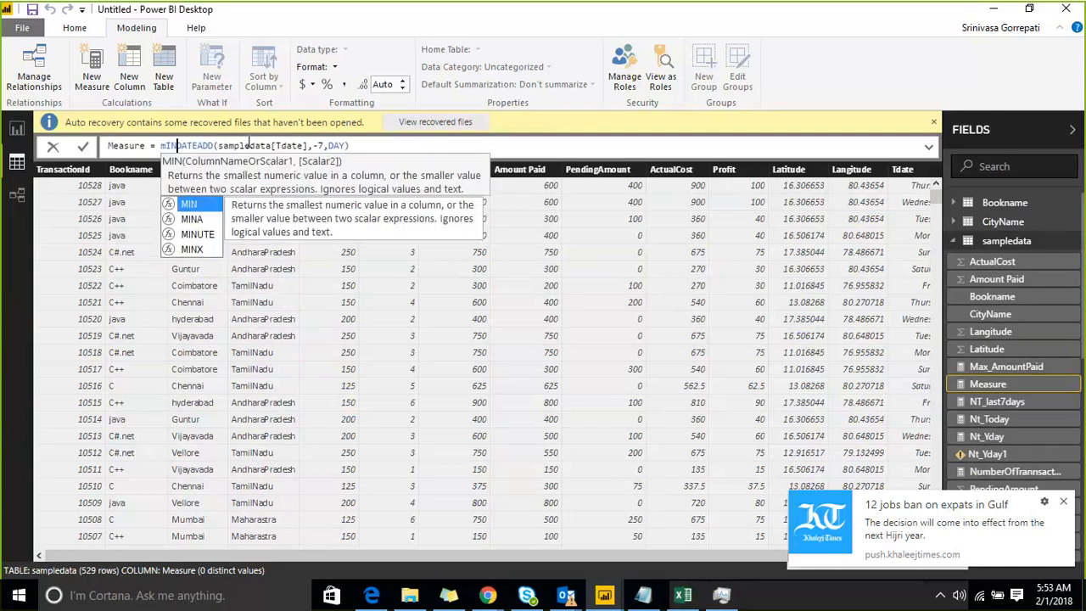
pyautogui.press('Up')
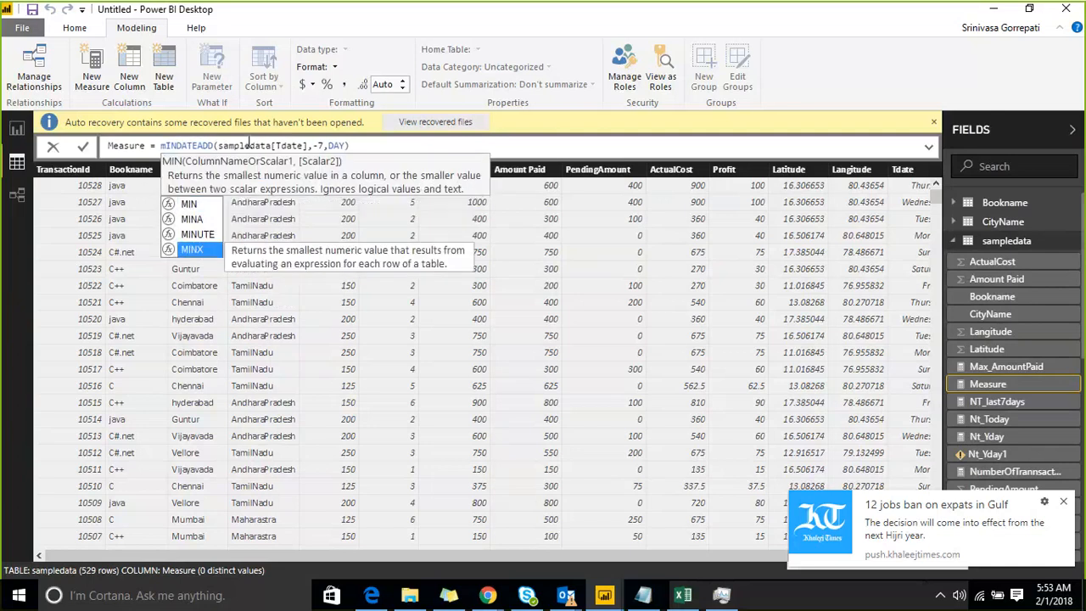
pyautogui.press('Tab')
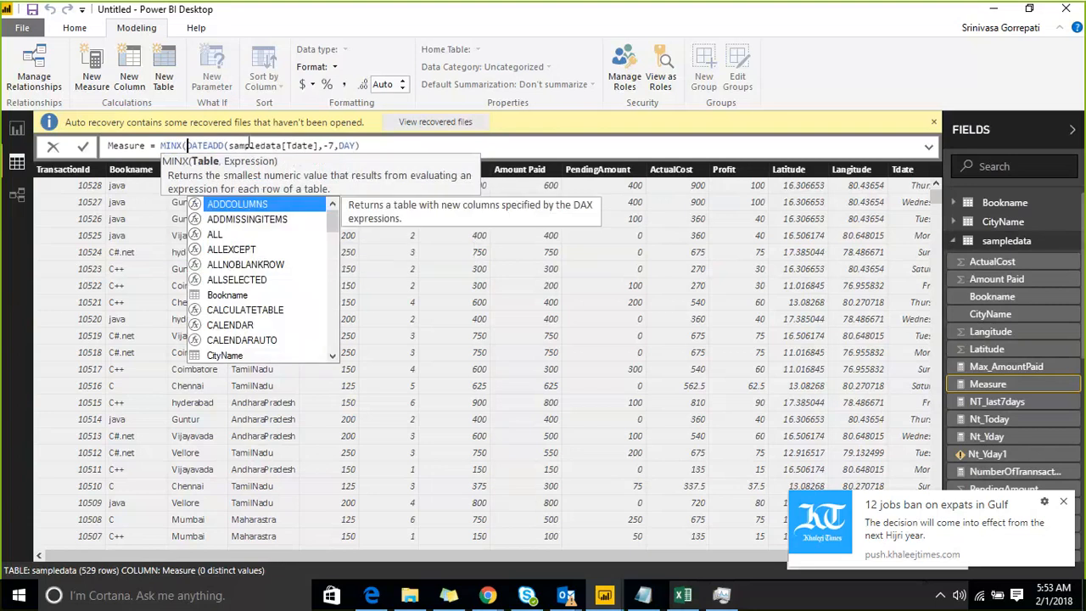
# Add sampledata[Tdate] as the MINX expression after the DATEADD argument, close the function and commit the measure.
pyautogui.press('End')
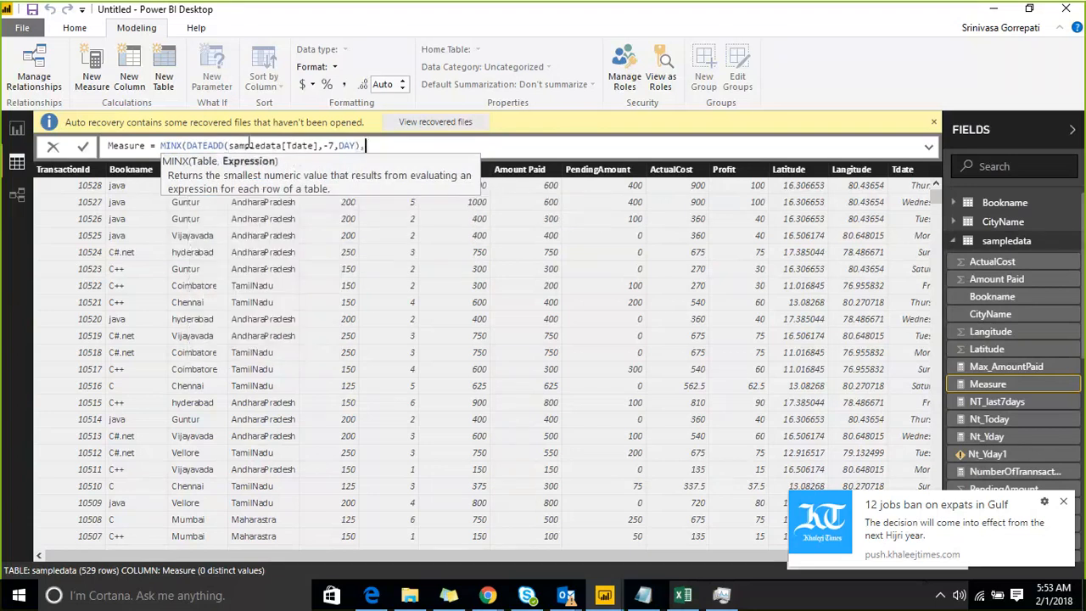
pyautogui.write(',')
pyautogui.write('SAM')
pyautogui.press('Down')
pyautogui.press('Down')
pyautogui.press('Down')
pyautogui.press('Down')
pyautogui.press('Down')
pyautogui.press('Down')
pyautogui.press('Down')
pyautogui.press('Down')
pyautogui.press('Down')
pyautogui.press('Down')
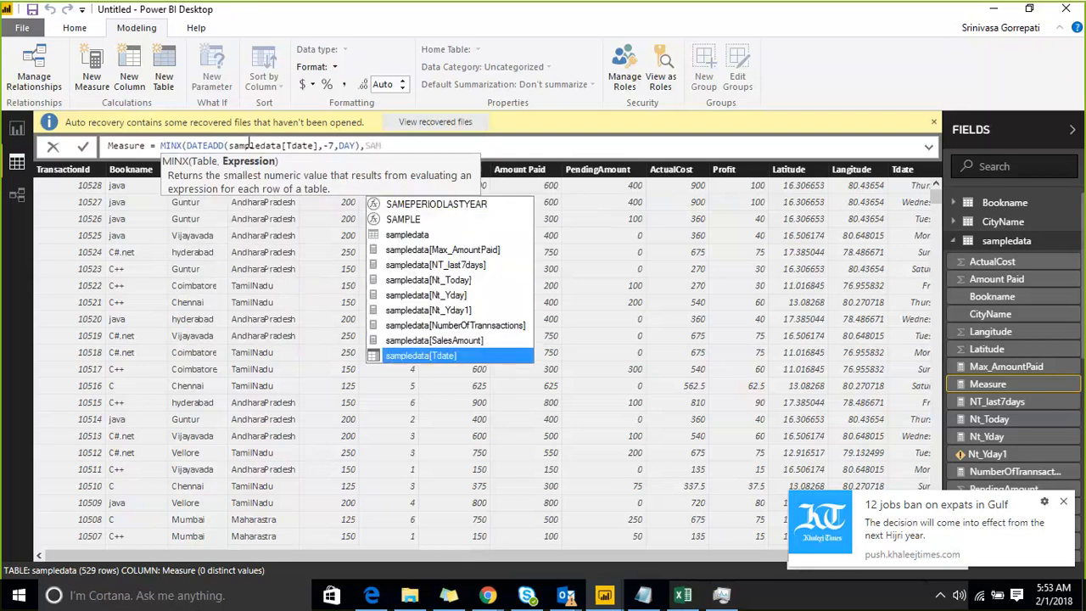
pyautogui.press('Tab')
pyautogui.write(')')
pyautogui.press('Return')
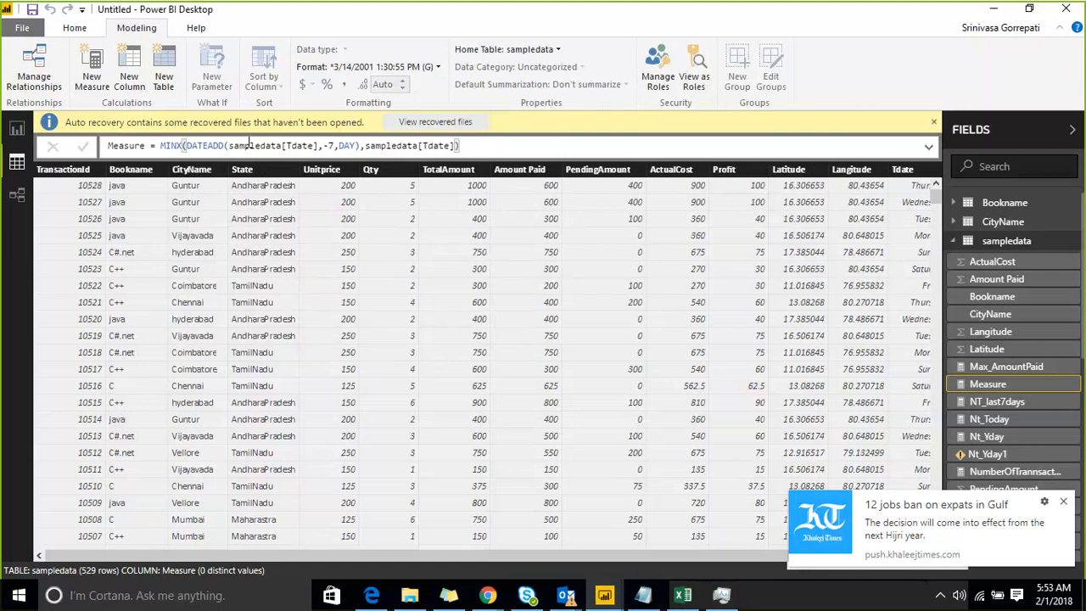
# Add a card visual to Page 4 of the report and show sampledata's Measure in it.
pyautogui.click(19, 127)
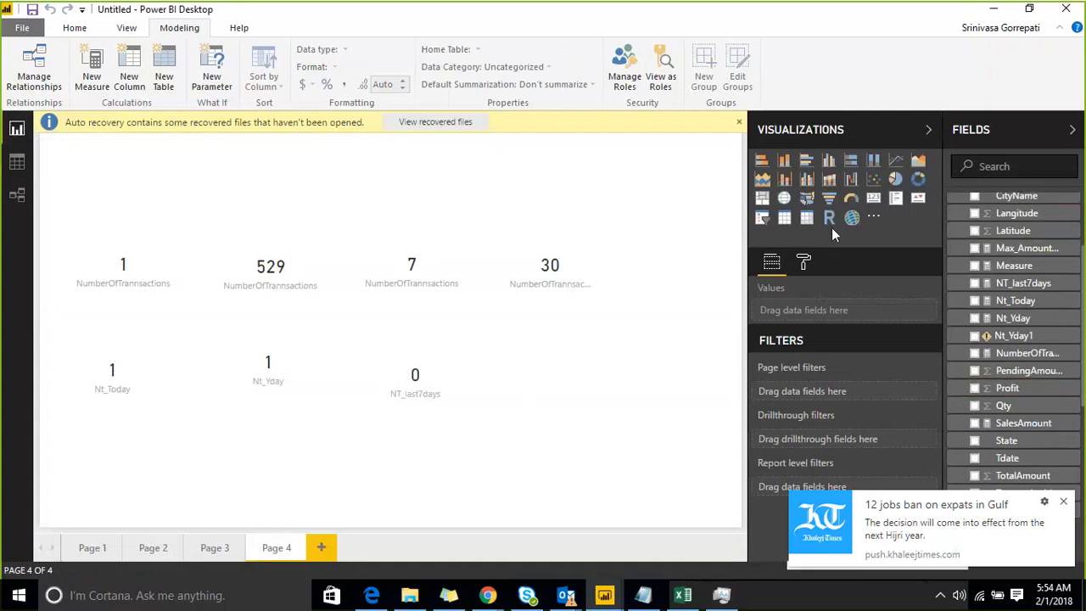
pyautogui.click(873, 198)
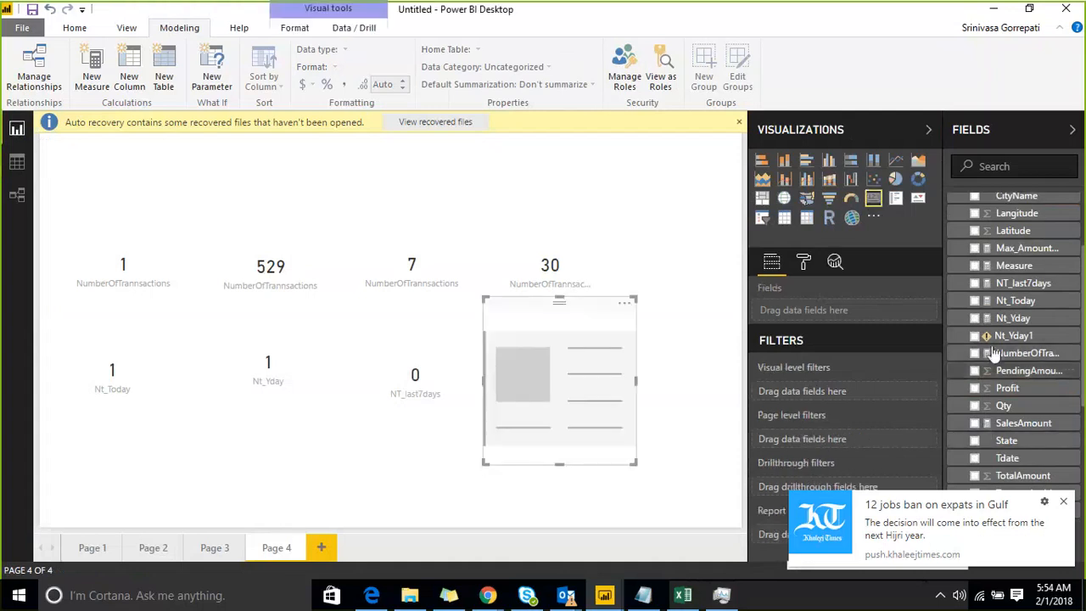
pyautogui.scroll(3, 1030, 344)
pyautogui.scroll(1, 1032, 335)
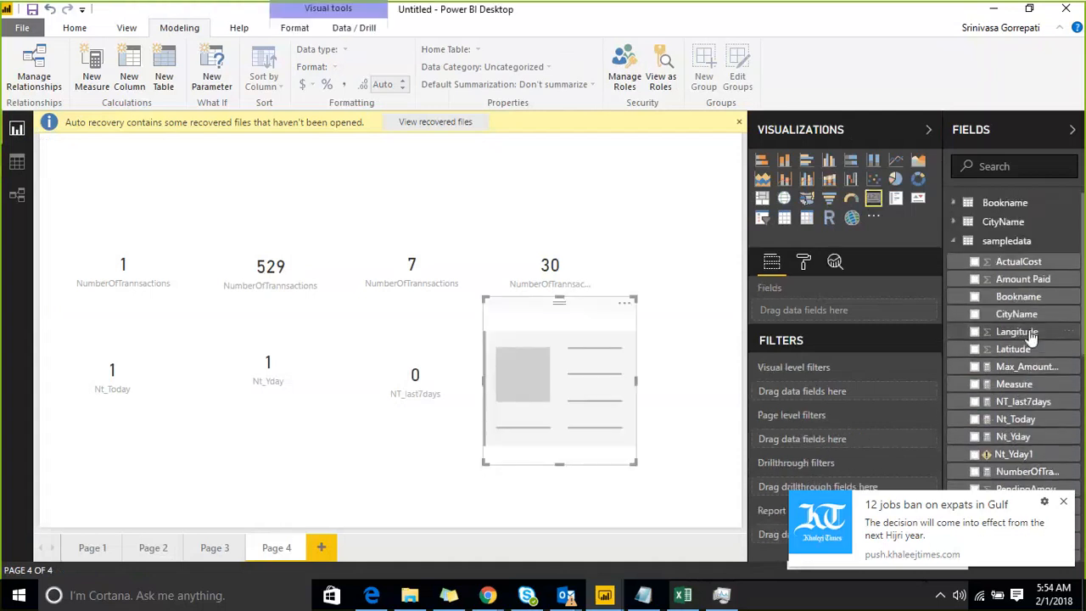
pyautogui.scroll(-2, 1001, 284)
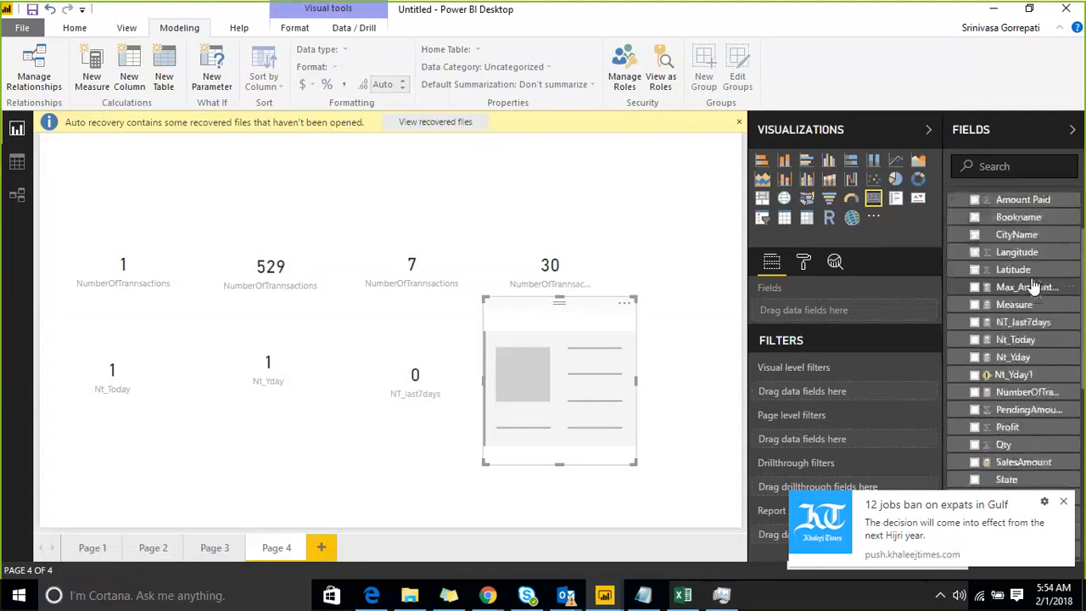
pyautogui.scroll(-6, 993, 407)
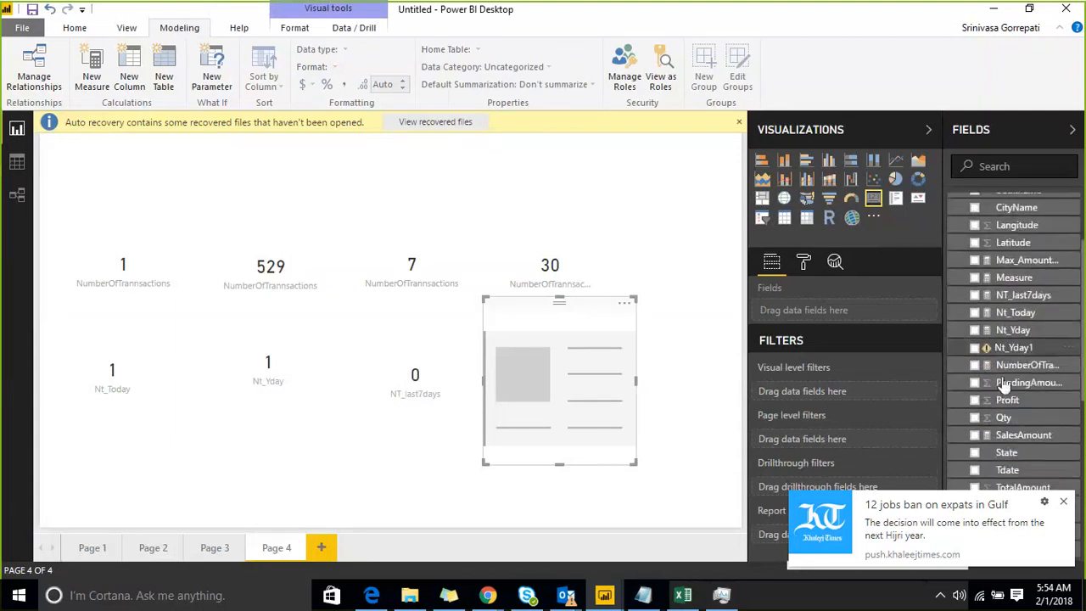
pyautogui.scroll(6, 1003, 376)
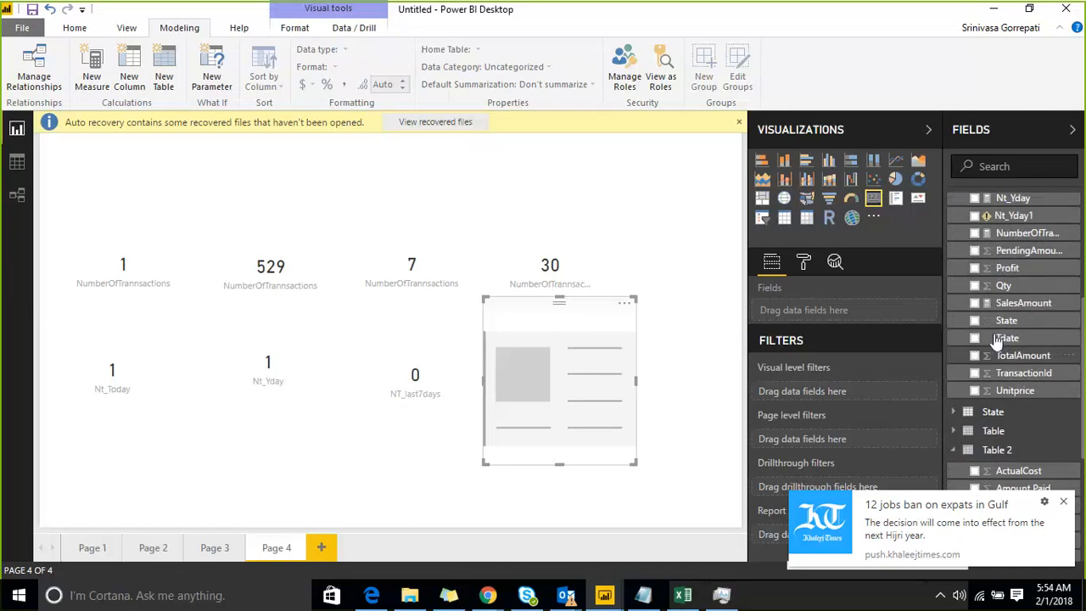
pyautogui.click(974, 305)
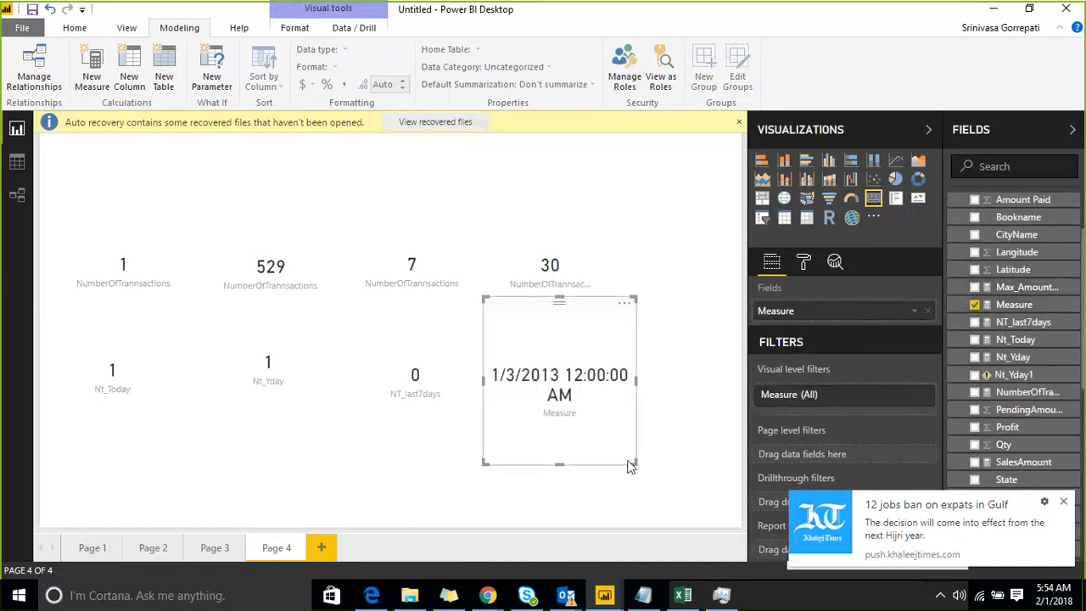
# Make the Measure card wider and shorter, and place it beside the NT_last7days card.
pyautogui.moveTo(631, 463); pyautogui.dragTo(705, 392)
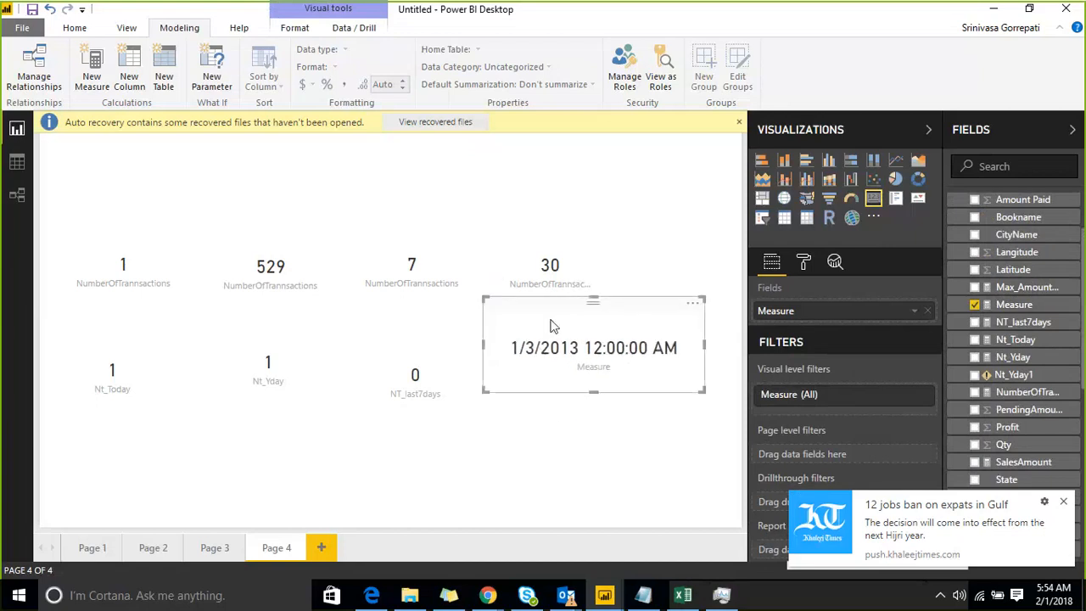
pyautogui.moveTo(553, 326); pyautogui.dragTo(583, 355)
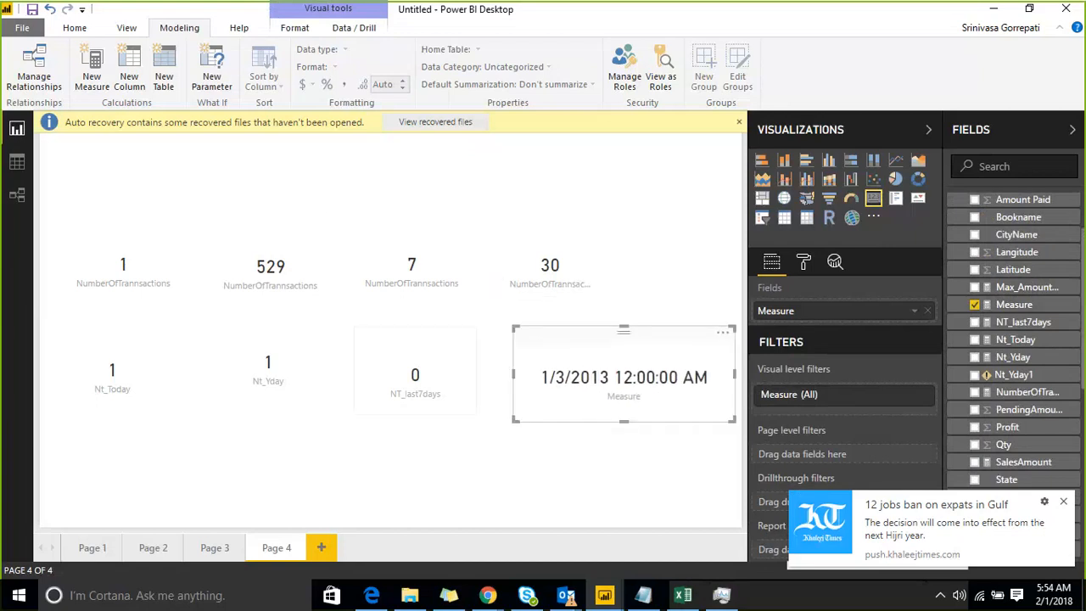
pyautogui.click(618, 467)
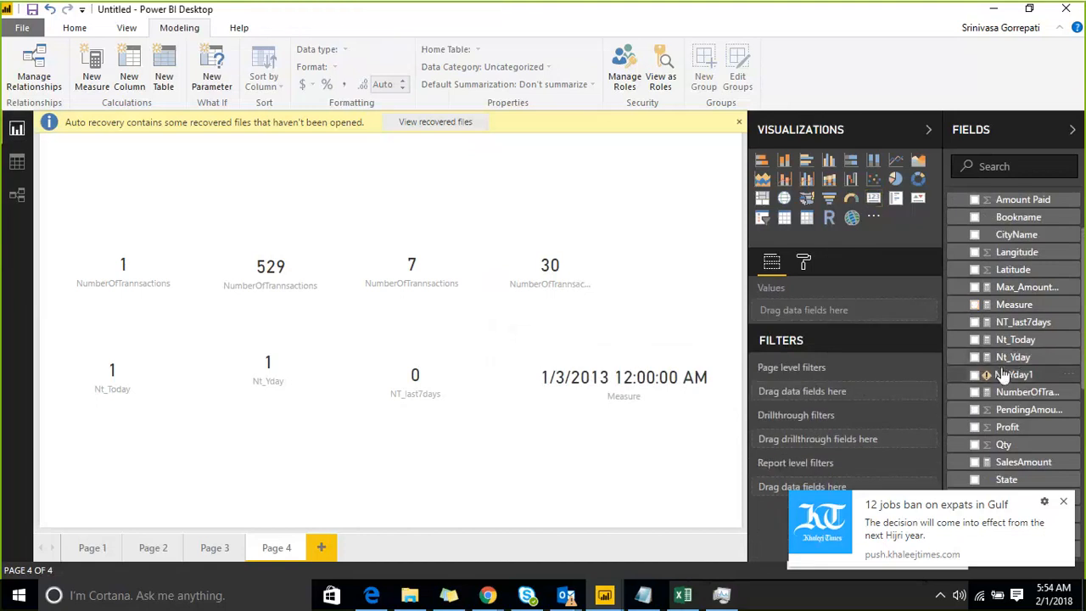
# Replace MINX with MAXX in the Measure formula and commit it.
pyautogui.click(1015, 305)
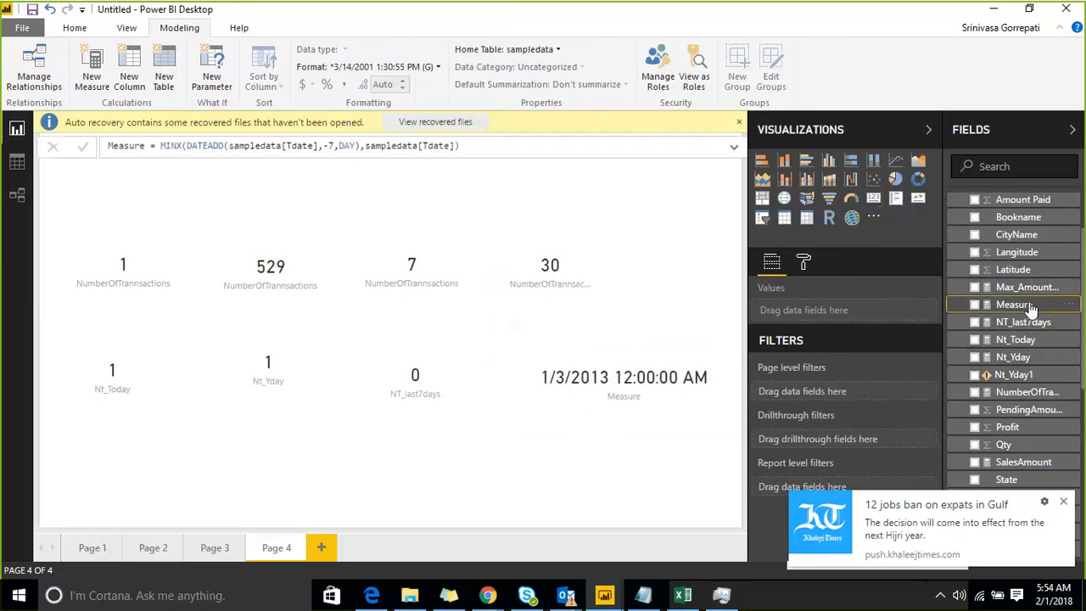
pyautogui.click(182, 146)
pyautogui.hotkey('shift', 'Left')
pyautogui.hotkey('shift', 'Left')
pyautogui.hotkey('shift', 'Left')
pyautogui.write('MAX')
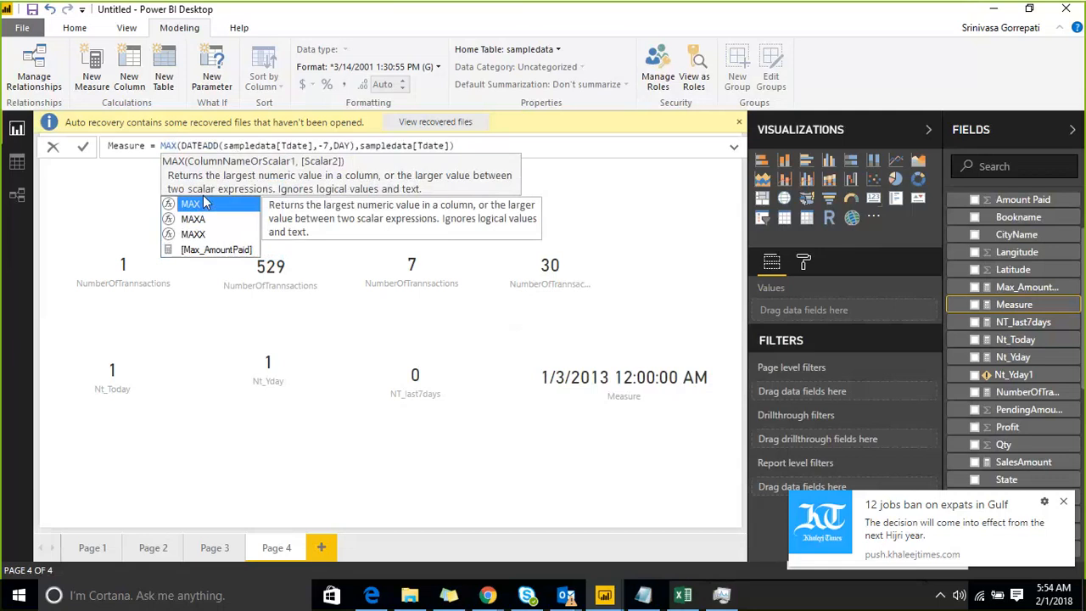
pyautogui.press('Down')
pyautogui.press('Down')
pyautogui.press('Tab')
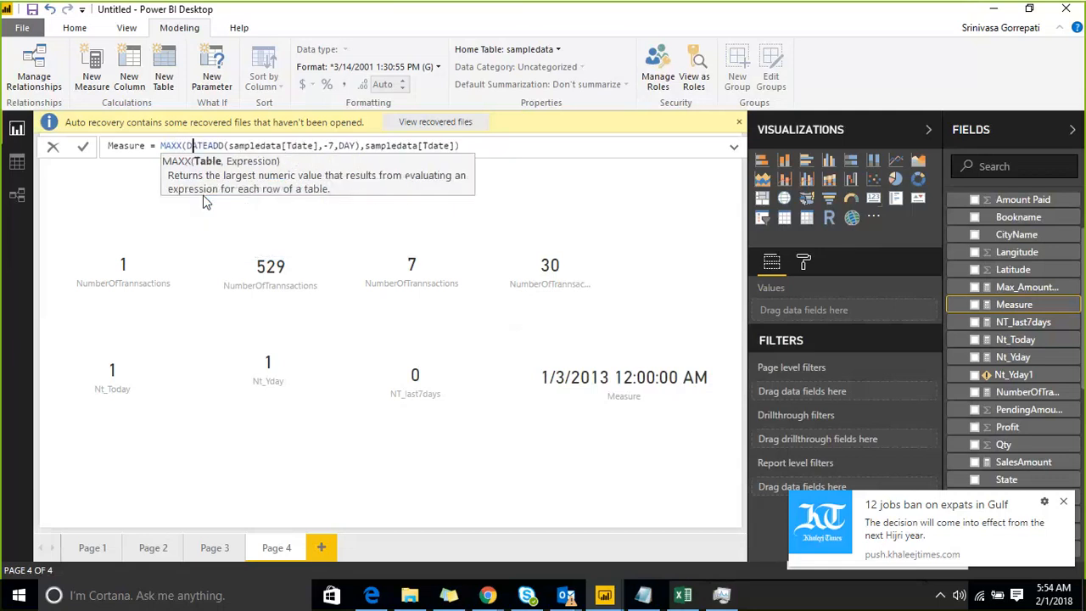
pyautogui.press('Right')
pyautogui.press('Right')
pyautogui.press('Right')
pyautogui.press('Right')
pyautogui.press('Right')
pyautogui.press('Right')
pyautogui.press('Right')
pyautogui.press('Right')
pyautogui.press('Right')
pyautogui.press('Right')
pyautogui.press('Right')
pyautogui.press('Right')
pyautogui.press('Right')
pyautogui.press('Right')
pyautogui.press('Right')
pyautogui.press('Right')
pyautogui.press('Right')
pyautogui.press('Right')
pyautogui.press('Right')
pyautogui.press('Right')
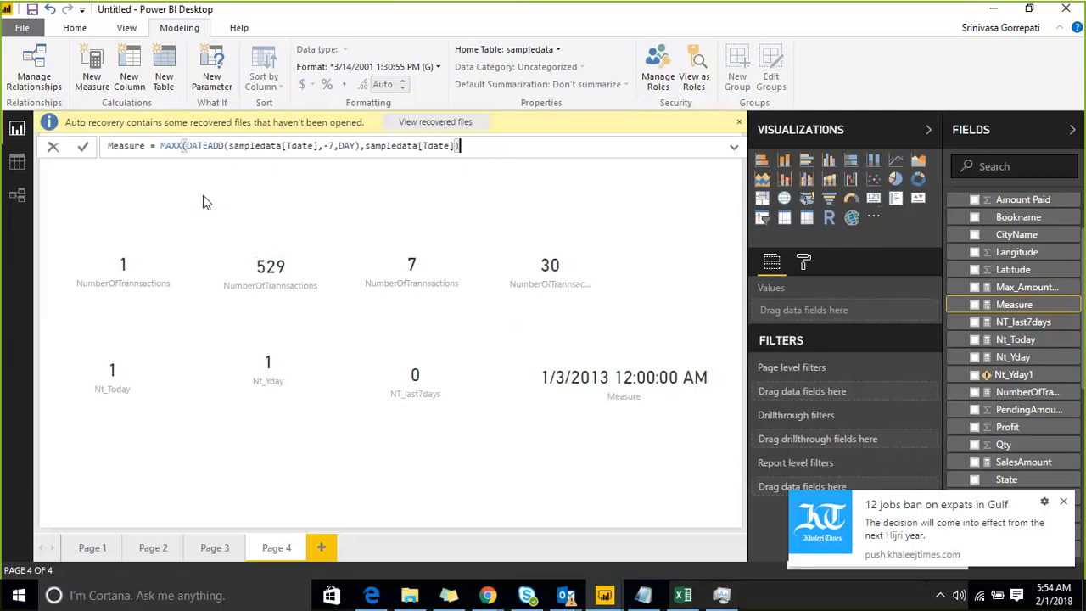
pyautogui.press('Return')
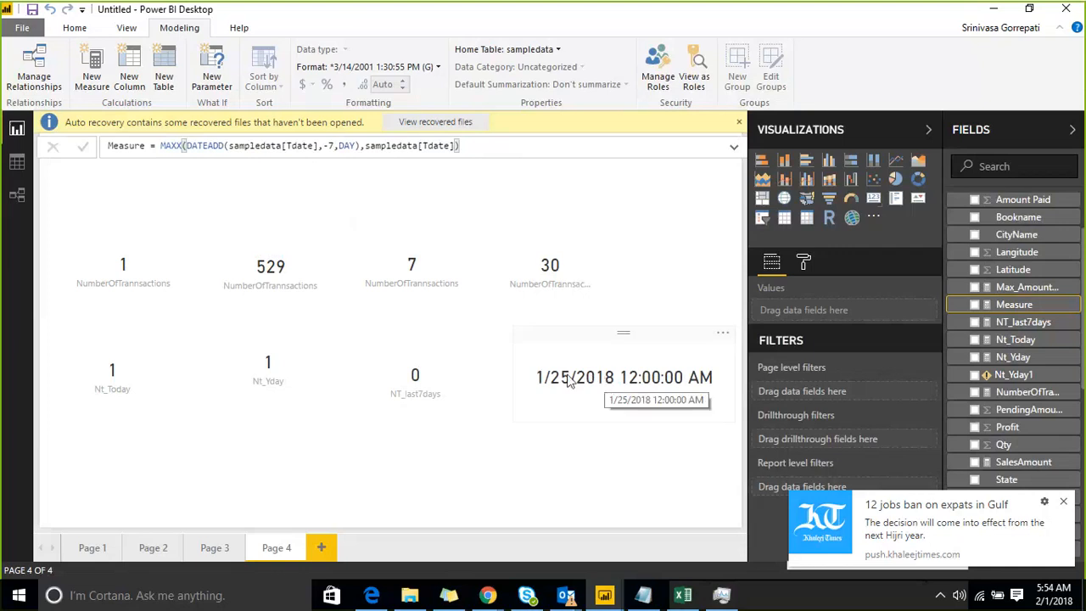
pyautogui.click(372, 148)
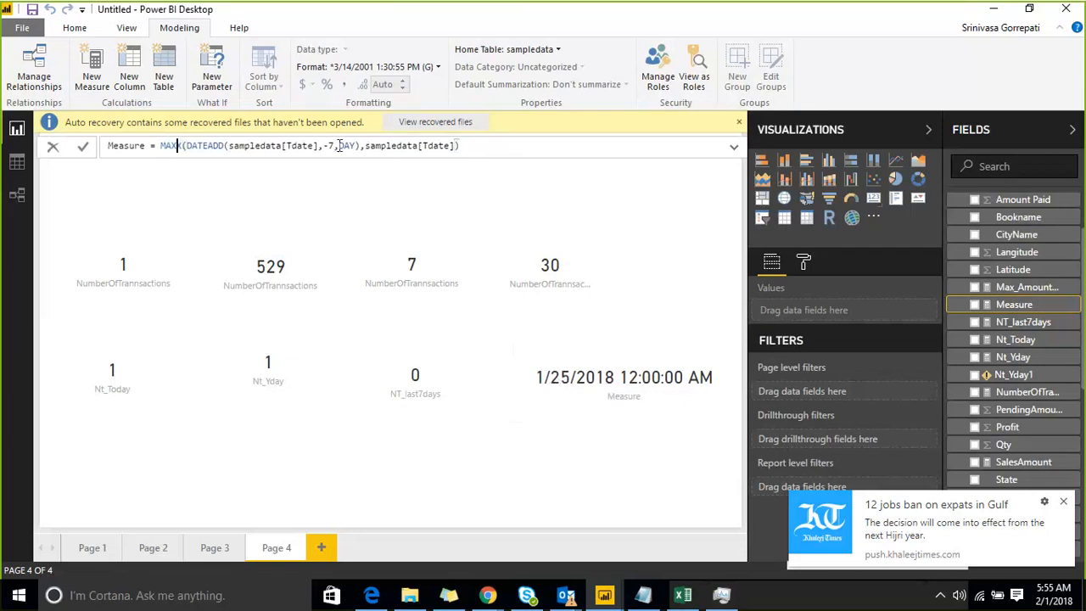
pyautogui.moveTo(361, 147); pyautogui.dragTo(194, 146)
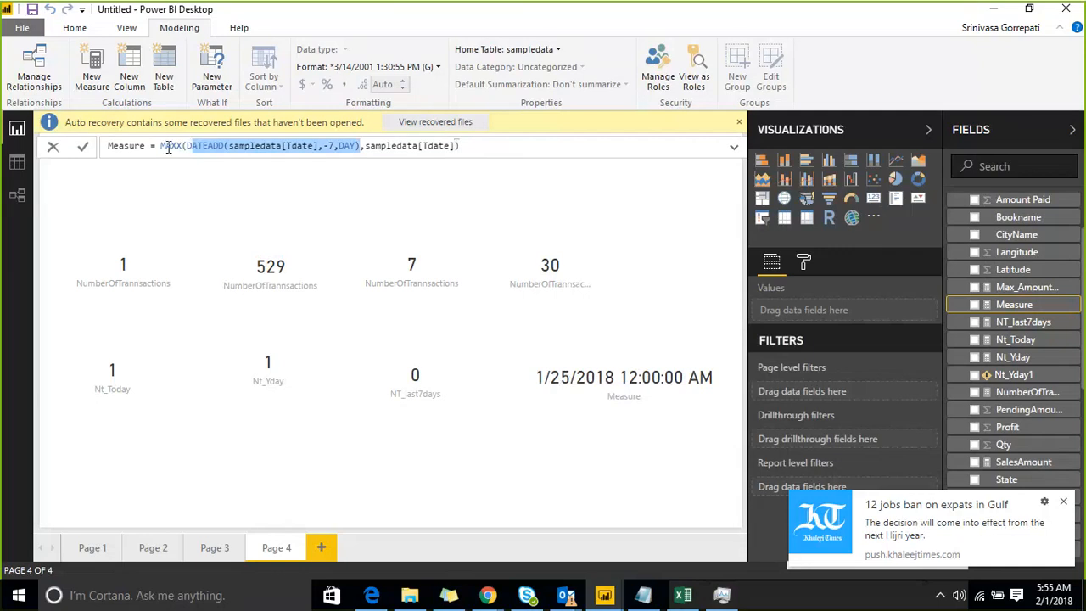
pyautogui.click(169, 147)
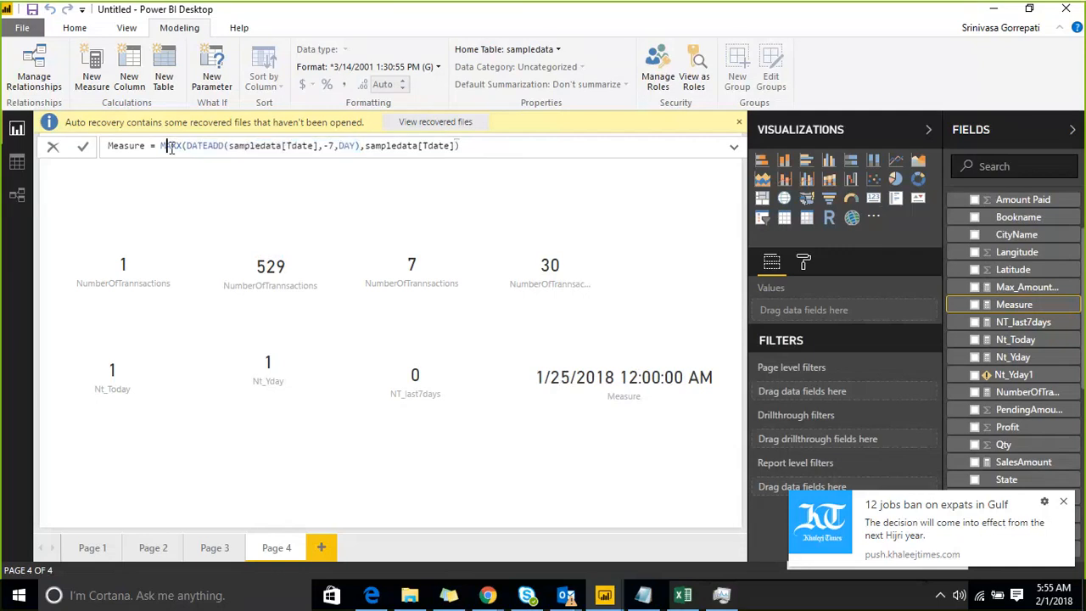
# Rename the measure as LAST7DAYSDATE.
pyautogui.rightClick(1067, 307)
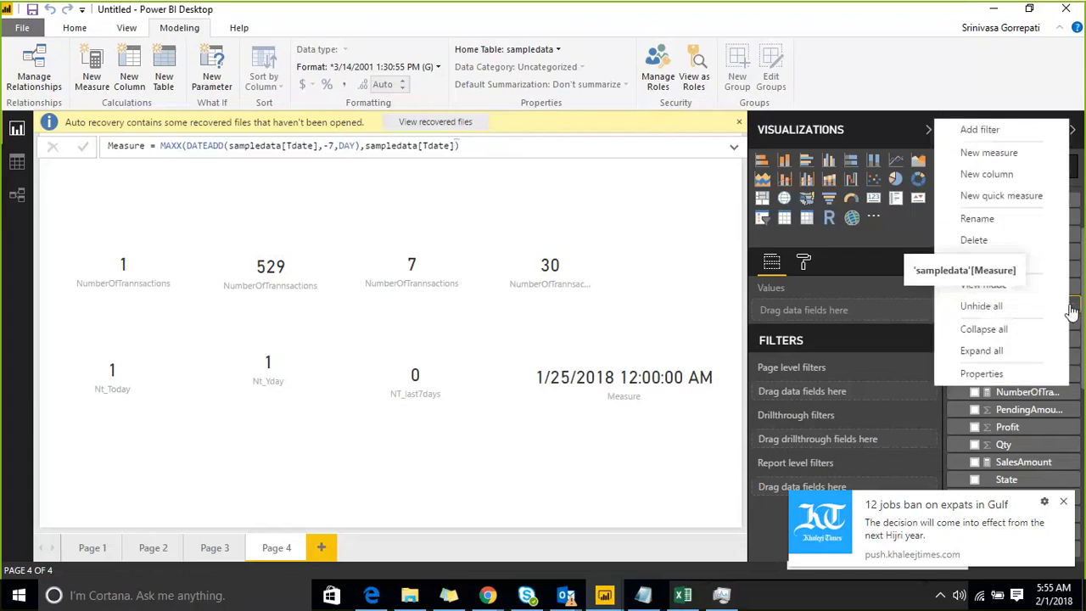
pyautogui.click(1007, 226)
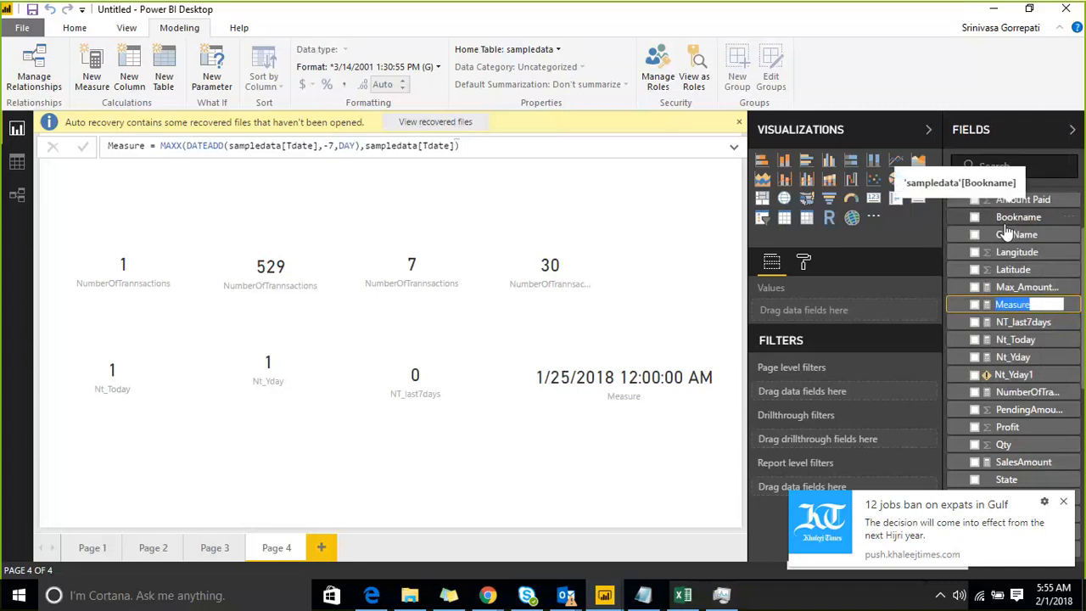
pyautogui.press('BackSpace')
pyautogui.write('LAST7DAYSDA...')
pyautogui.press('Return')
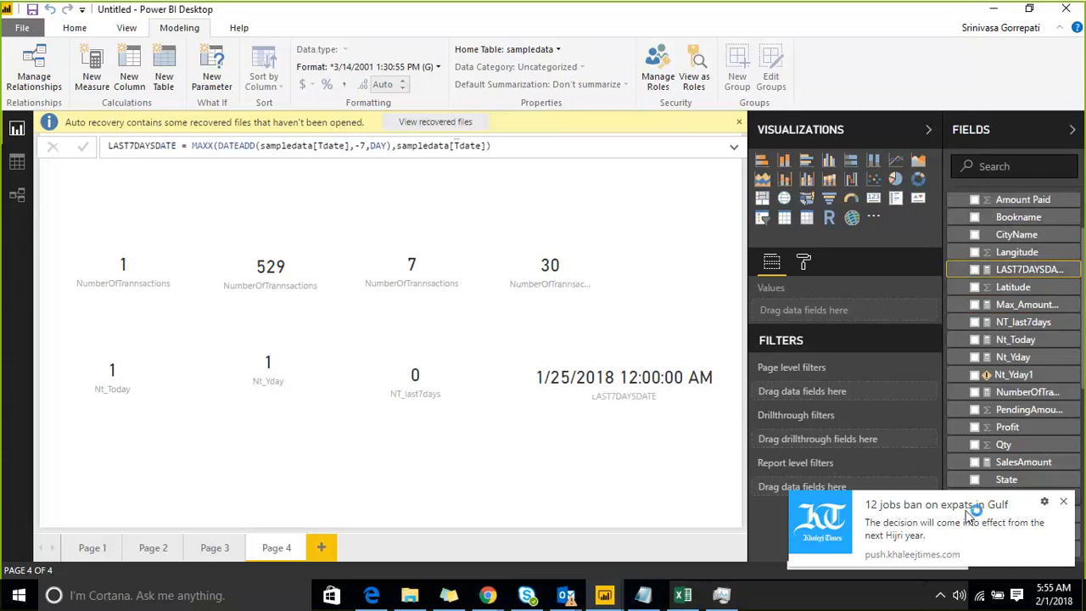
# Dismiss the news notification covering the field list and return to the Untitled report in Power BI Desktop.
pyautogui.click(1063, 501)
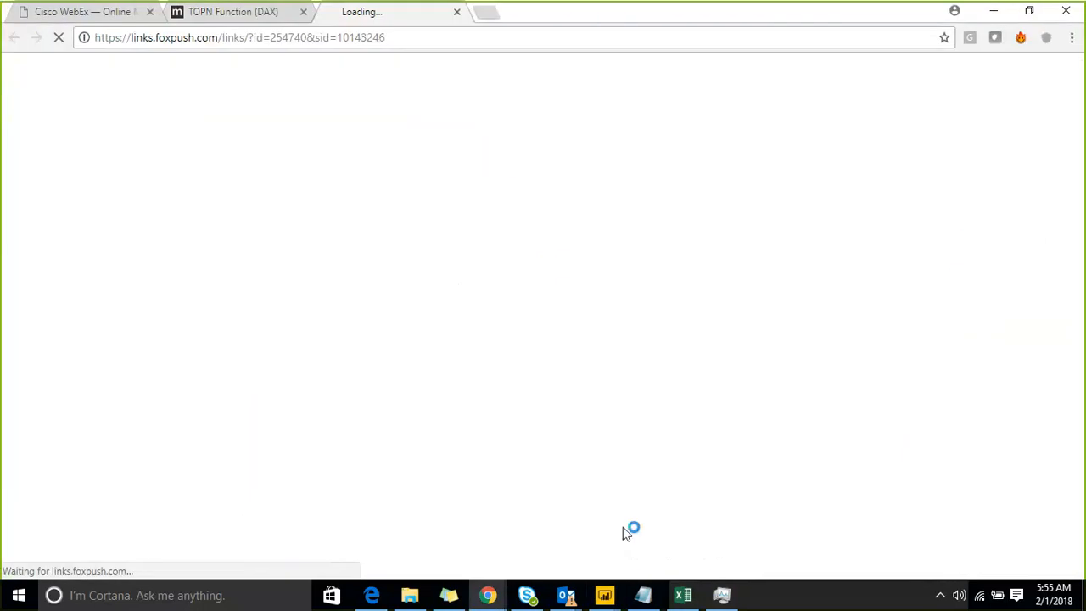
pyautogui.moveTo(607, 592)
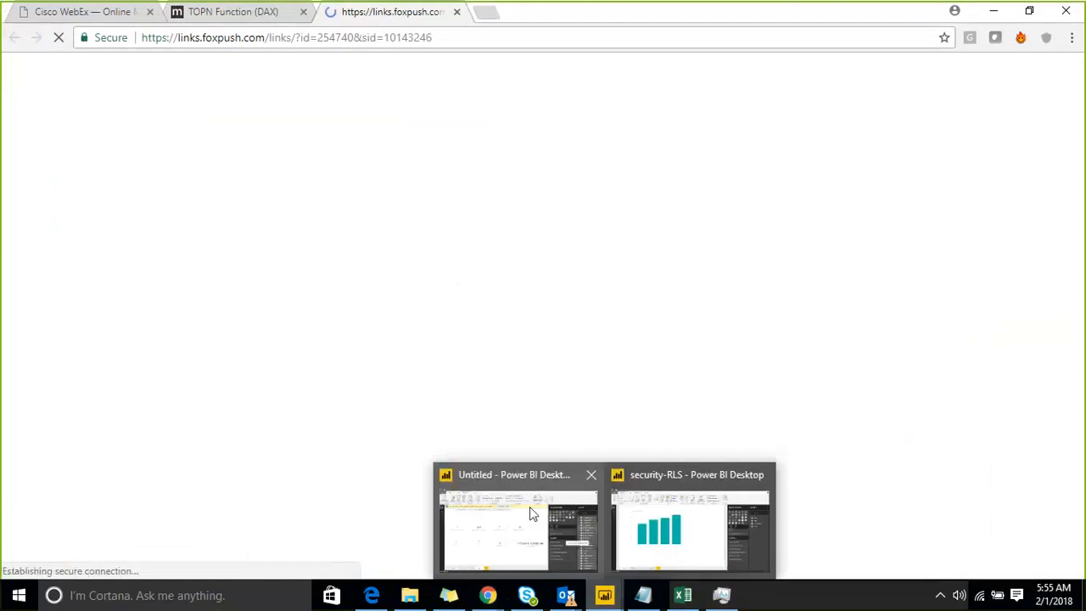
pyautogui.click(529, 507)
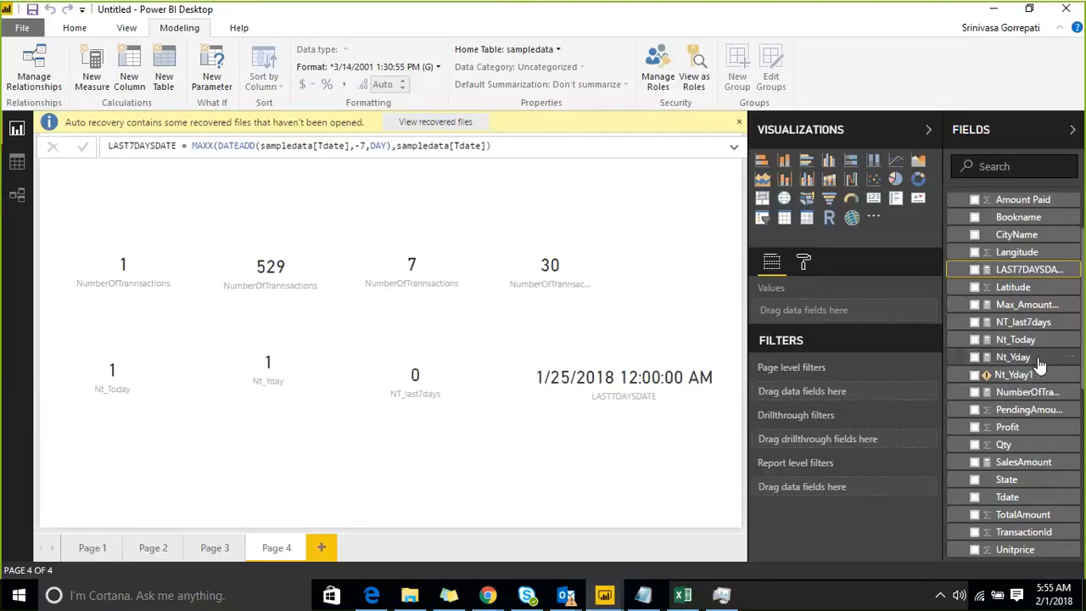
# Open the NT_last7days measure's formula and remove the DATEADD condition with everything after FILTER(sampledata,.
pyautogui.click(1030, 363)
pyautogui.click(1025, 374)
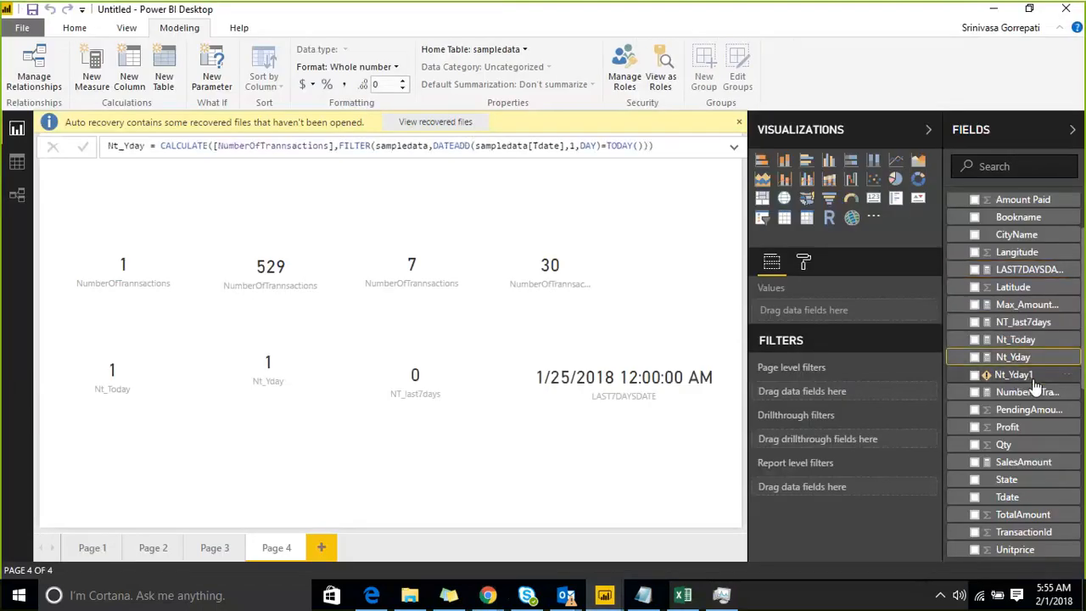
pyautogui.click(1030, 323)
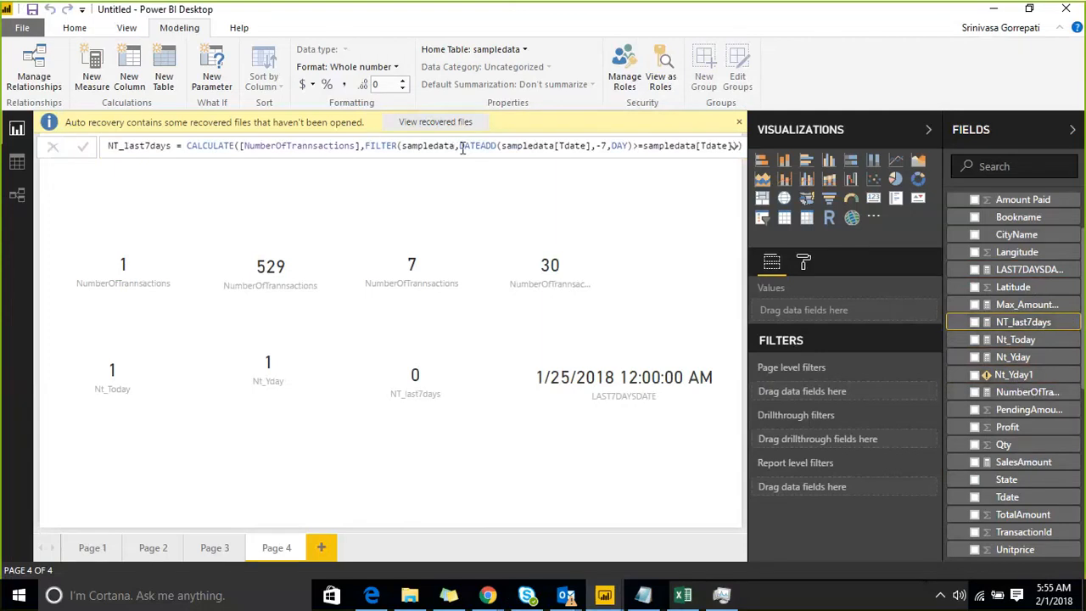
pyautogui.moveTo(461, 146); pyautogui.dragTo(740, 154)
pyautogui.press('BackSpace')
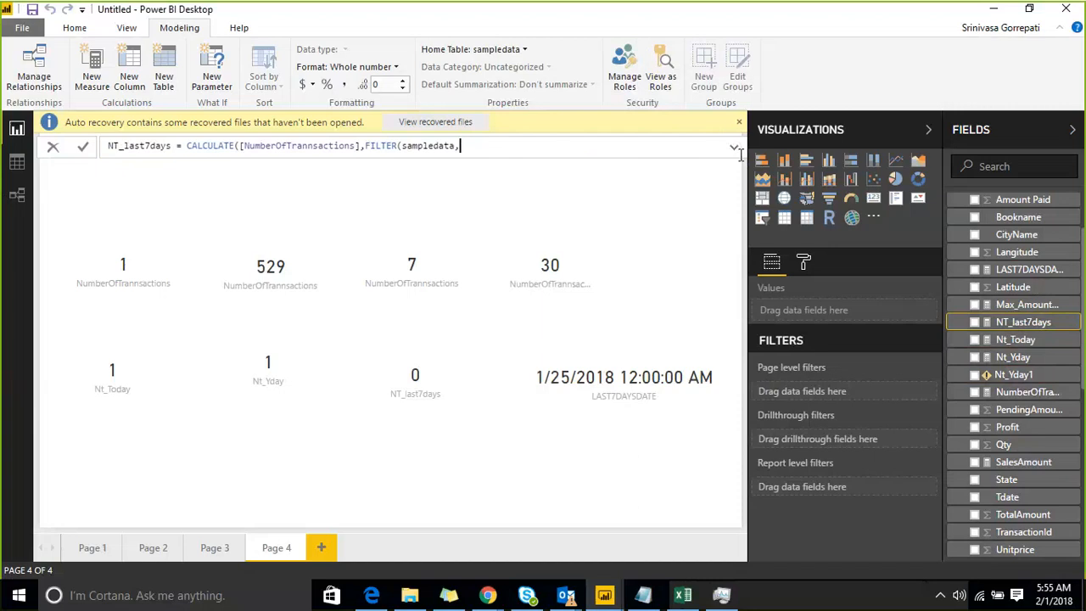
# Insert sampledata[Tdate] as the start of the FILTER condition in the NT_last7days formula.
pyautogui.write('SA')
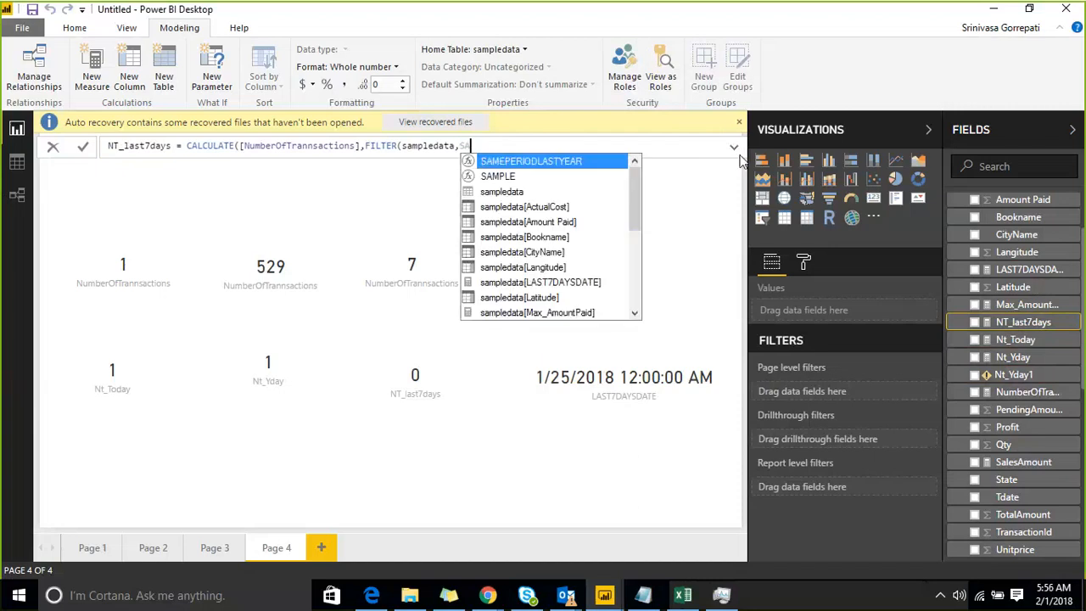
pyautogui.press('BackSpace')
pyautogui.press('BackSpace')
pyautogui.write('SAM')
pyautogui.press('Down')
pyautogui.press('Down')
pyautogui.press('Down')
pyautogui.press('Down')
pyautogui.press('Down')
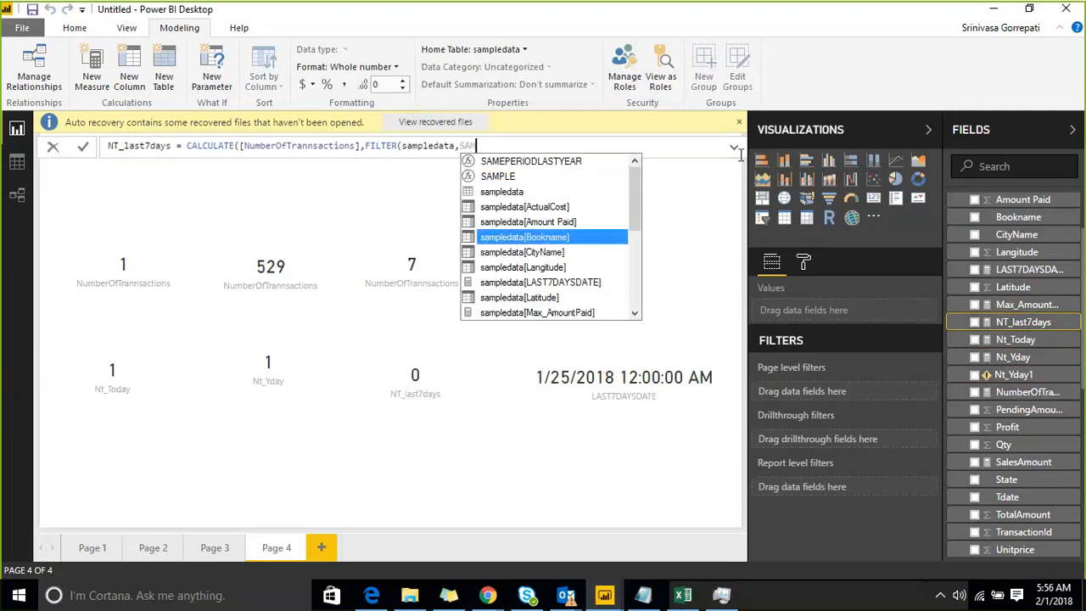
pyautogui.press('Down')
pyautogui.press('Down')
pyautogui.press('Down')
pyautogui.press('Down')
pyautogui.press('Down')
pyautogui.press('Down')
pyautogui.press('Down')
pyautogui.press('Down')
pyautogui.press('Down')
pyautogui.press('Down')
pyautogui.press('Down')
pyautogui.press('Down')
pyautogui.press('Down')
pyautogui.press('Down')
pyautogui.press('Down')
pyautogui.press('Down')
pyautogui.press('Down')
pyautogui.press('Down')
pyautogui.press('Up')
pyautogui.press('Up')
pyautogui.press('Up')
pyautogui.press('Down')
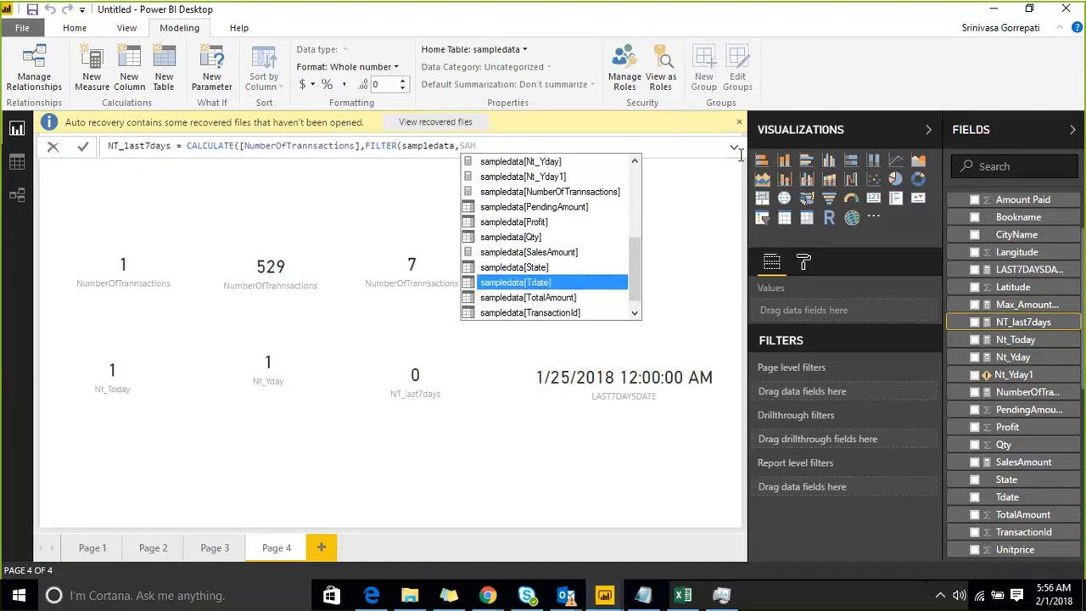
pyautogui.press('Tab')
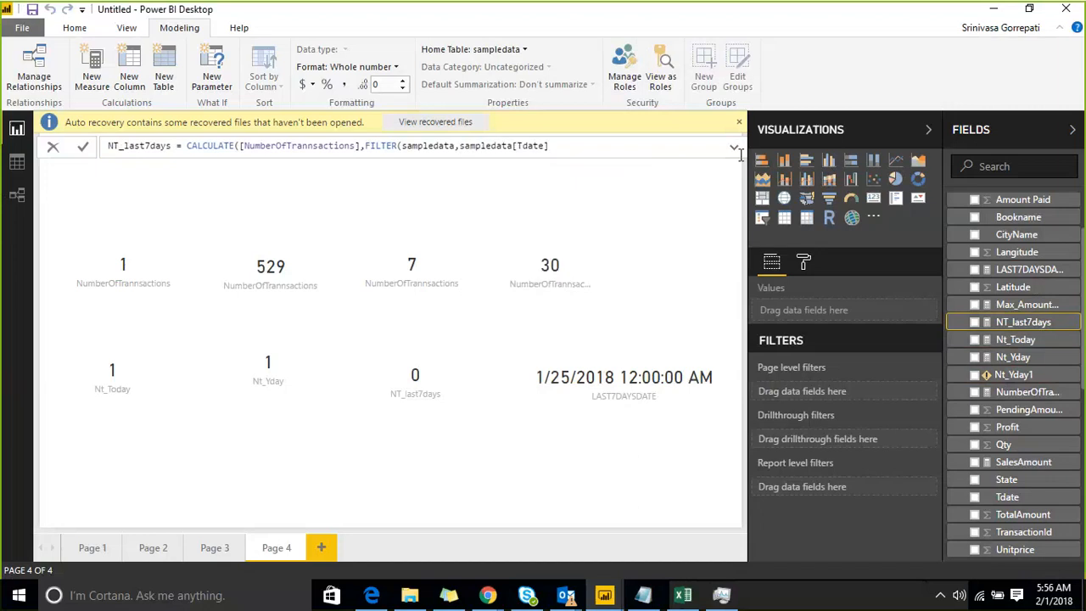
# Complete the FILTER condition with >=[LAST7DAYSDATE], close both functions and commit the NT_last7days measure.
pyautogui.write('>=LAS')
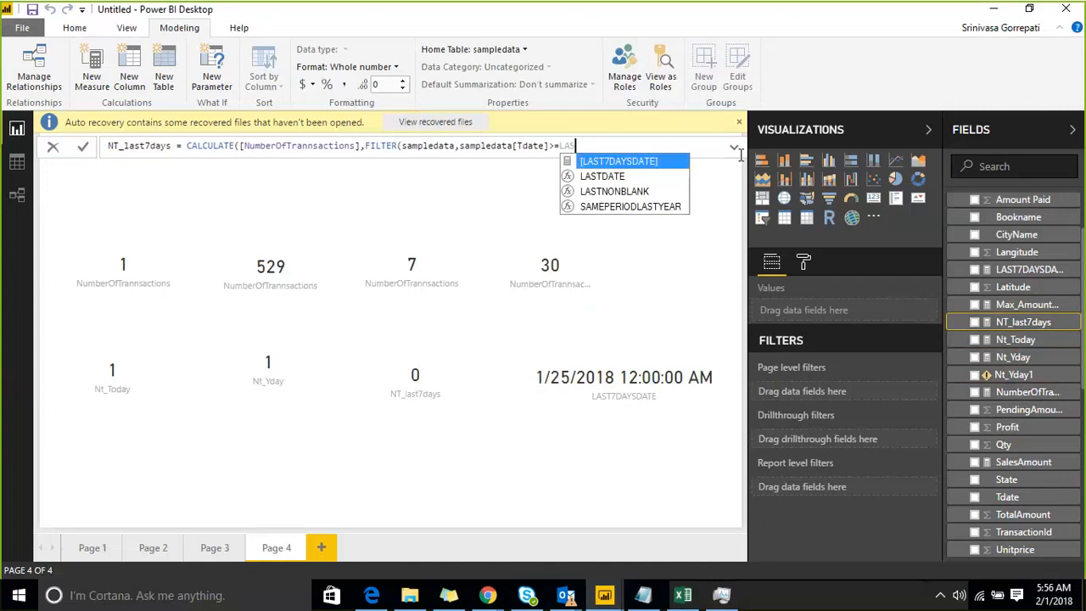
pyautogui.press('Tab')
pyautogui.write(')')
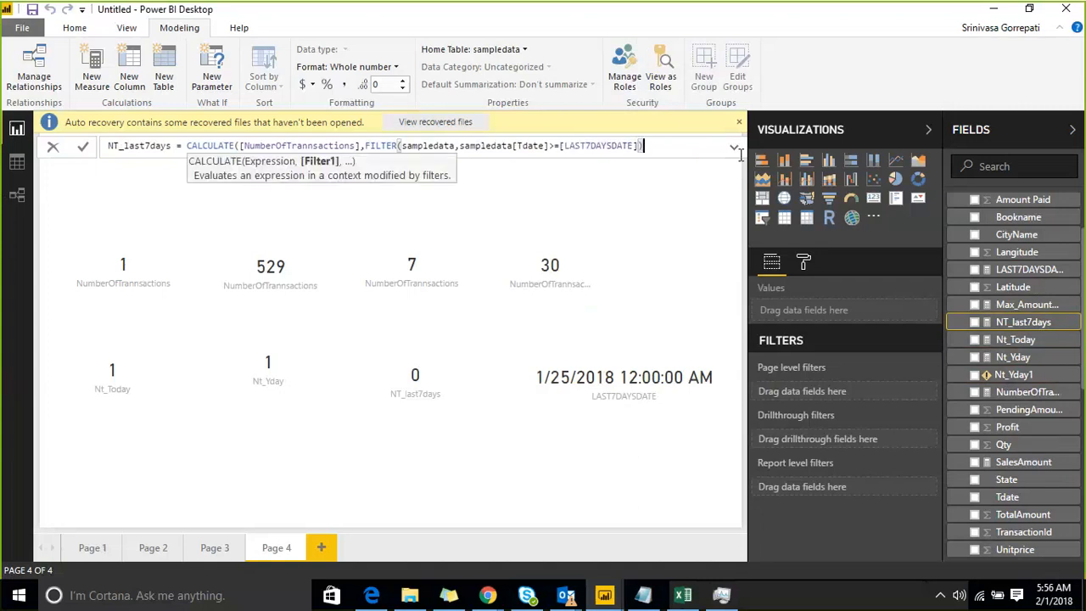
pyautogui.write(')')
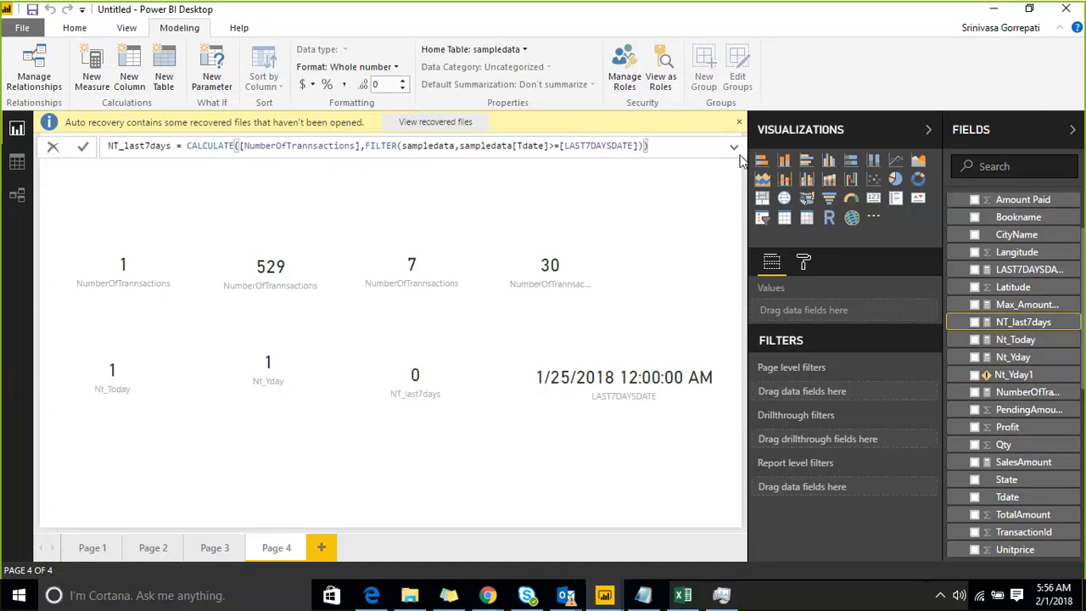
pyautogui.press('Return')
# Select the NT_last7days card and refresh the report's data.
pyautogui.click(409, 360)
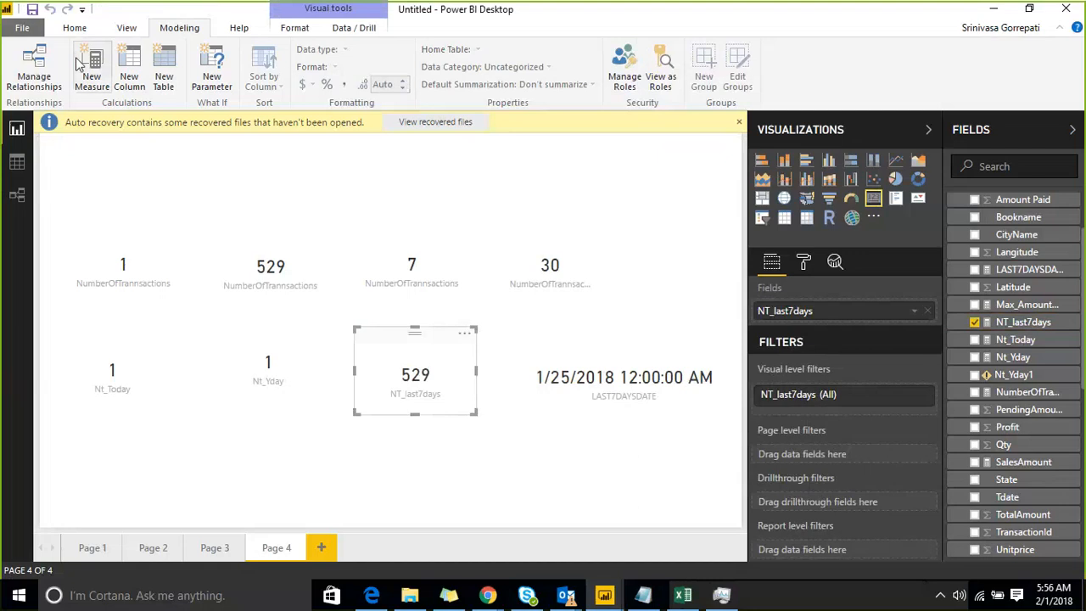
pyautogui.click(75, 28)
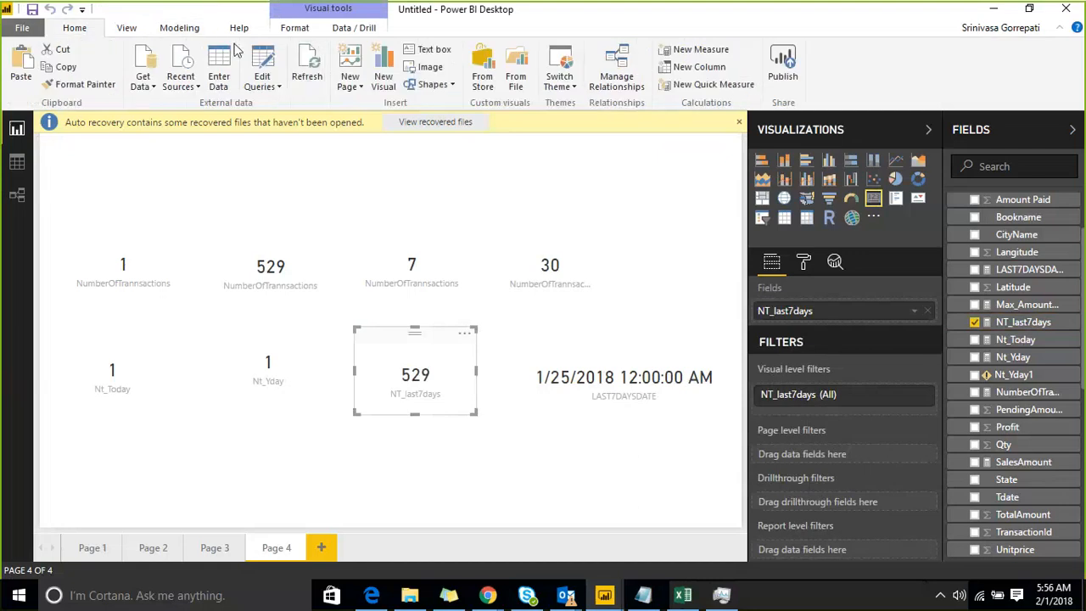
pyautogui.click(306, 76)
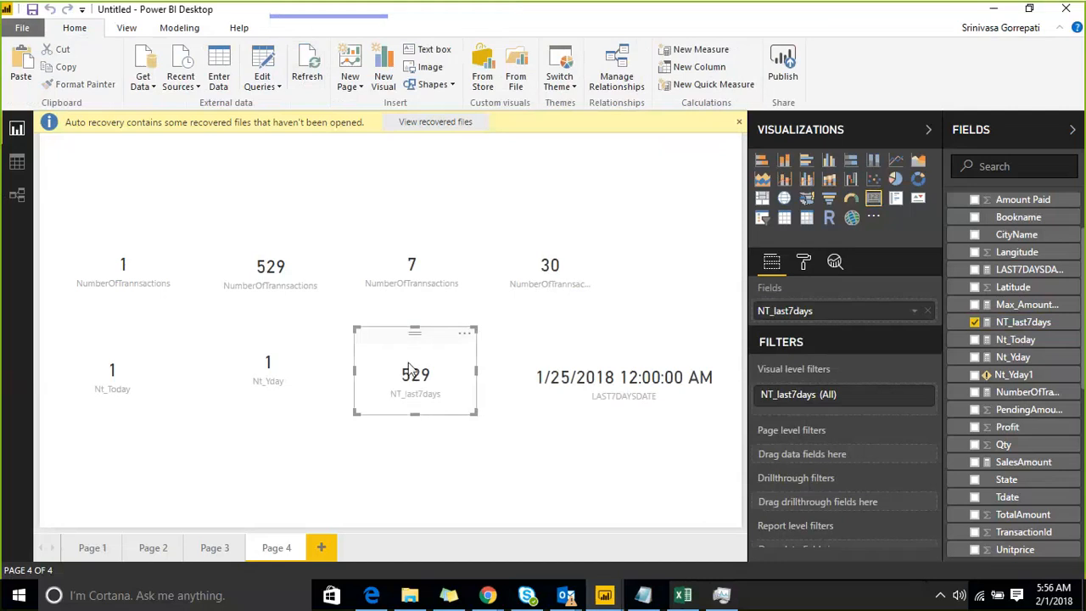
# Add a new card visual showing the NT_last7days measure to Page 4.
pyautogui.click(470, 487)
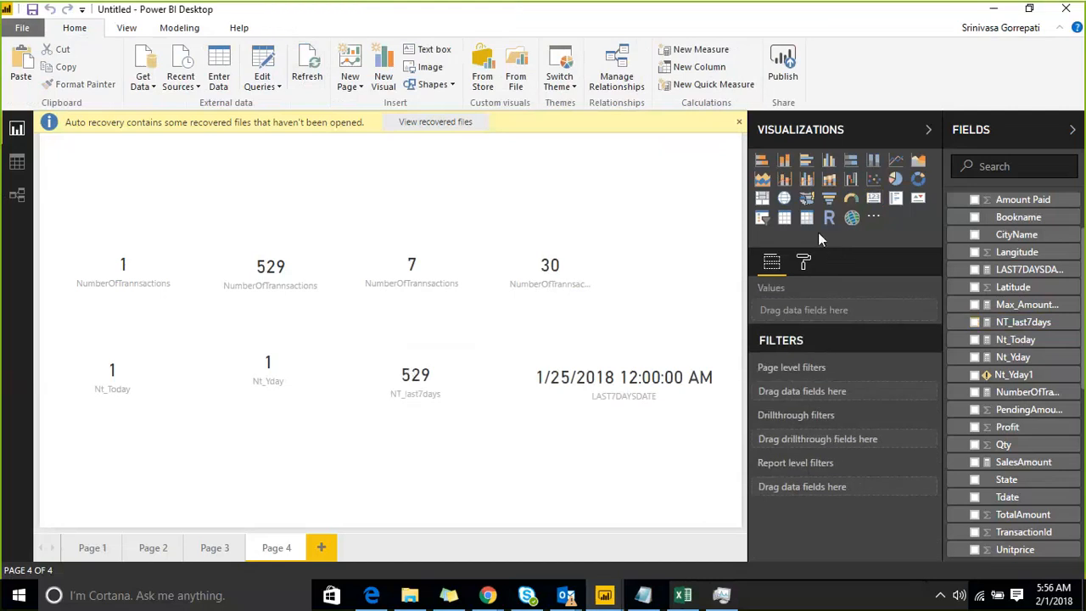
pyautogui.click(873, 199)
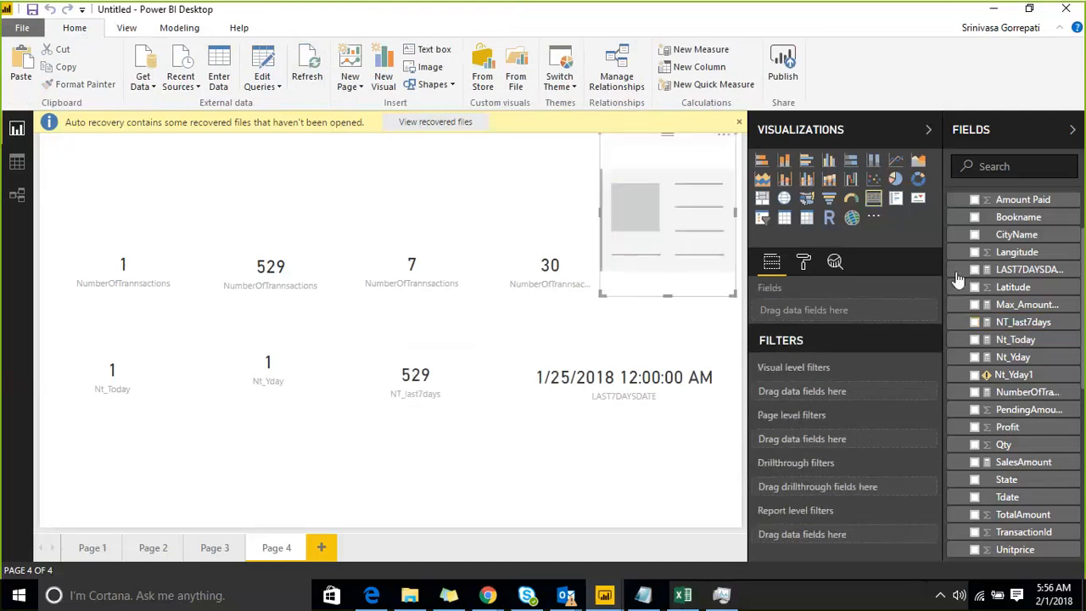
pyautogui.click(986, 322)
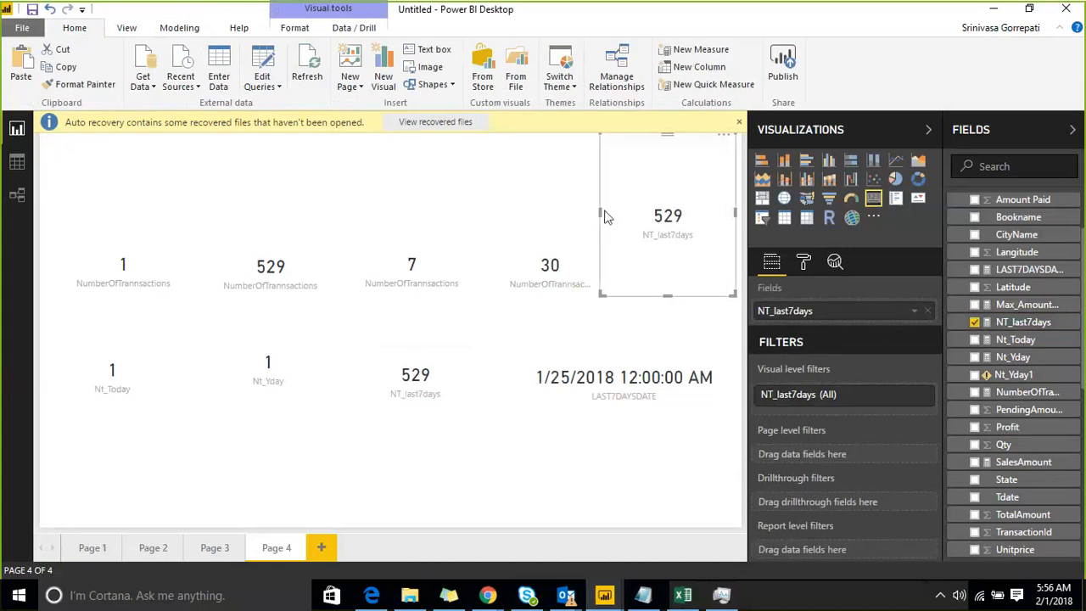
# Create a calculated table from the FILTER(sampledata,sampledata[Tdate]>=[LAST7DAYSDATE]) expression in the NT_last7days formula.
pyautogui.click(967, 322)
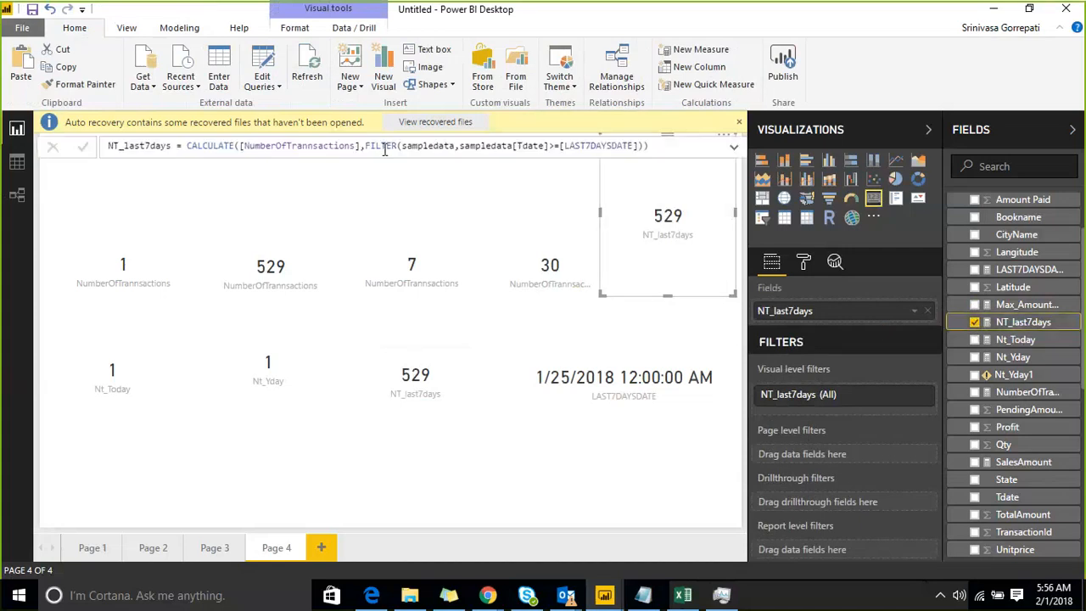
pyautogui.moveTo(365, 146); pyautogui.dragTo(645, 146)
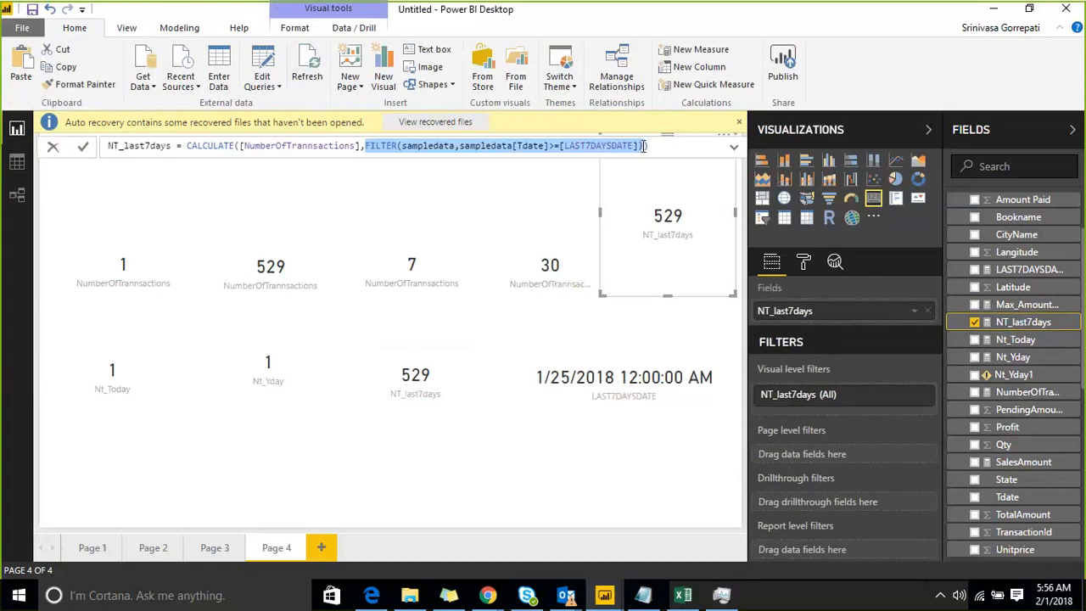
pyautogui.click(880, 311)
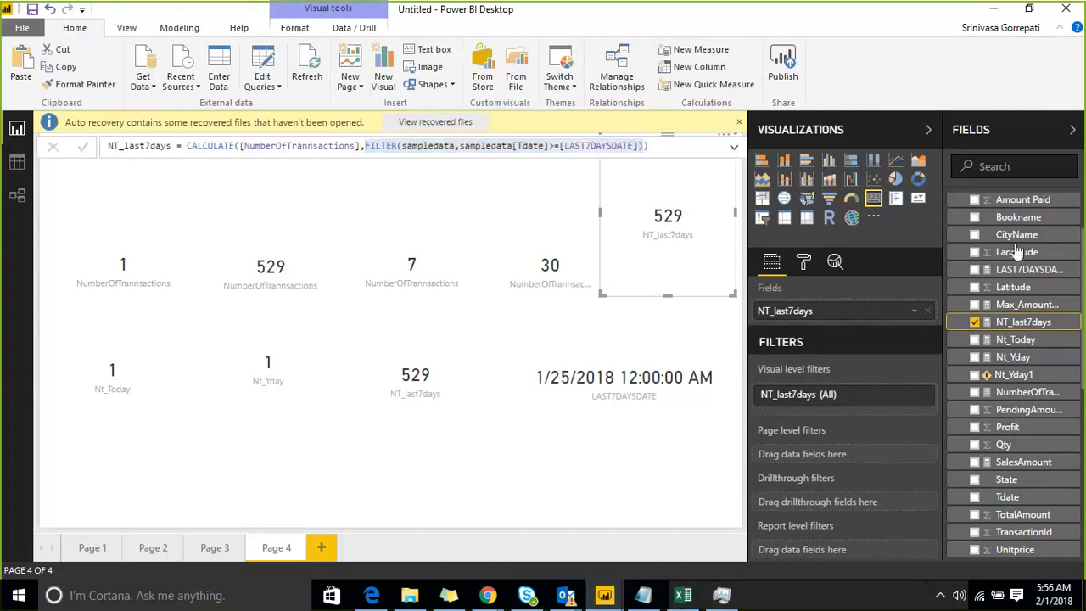
pyautogui.scroll(2, 1017, 252)
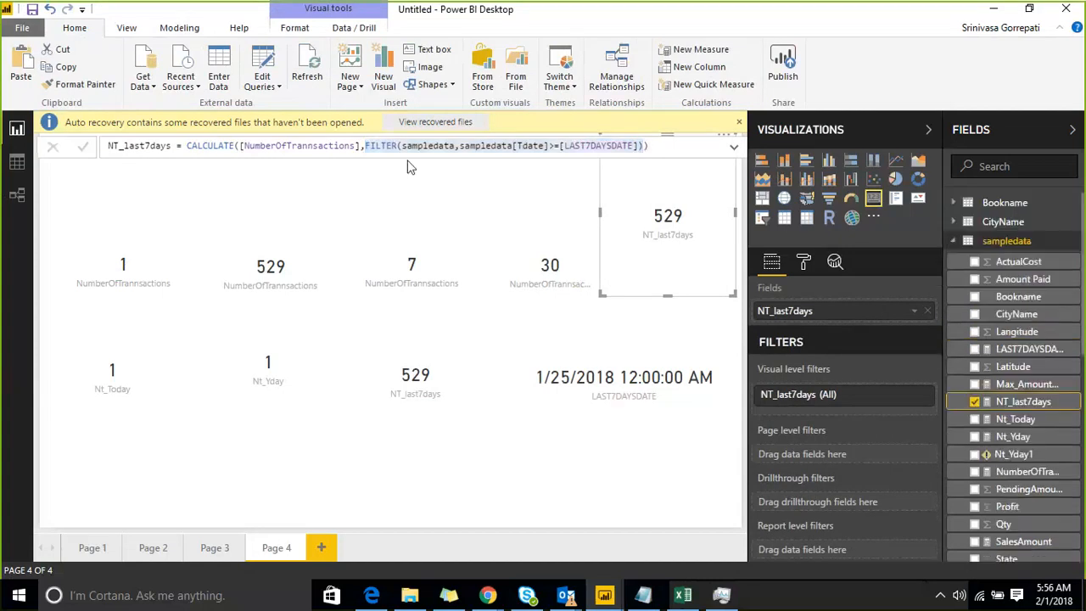
pyautogui.click(128, 28)
pyautogui.click(170, 33)
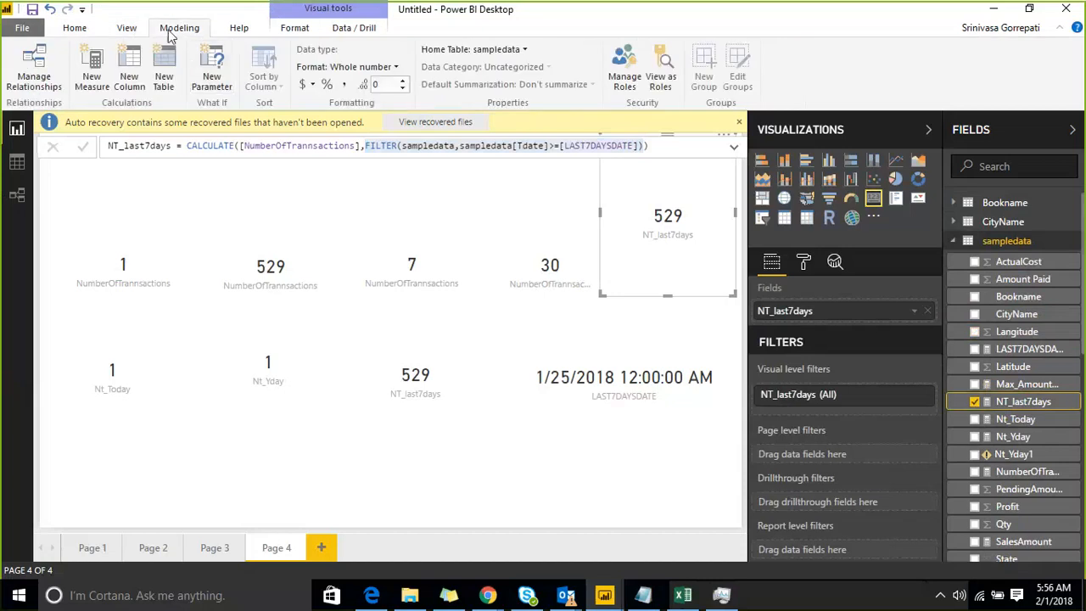
pyautogui.click(163, 84)
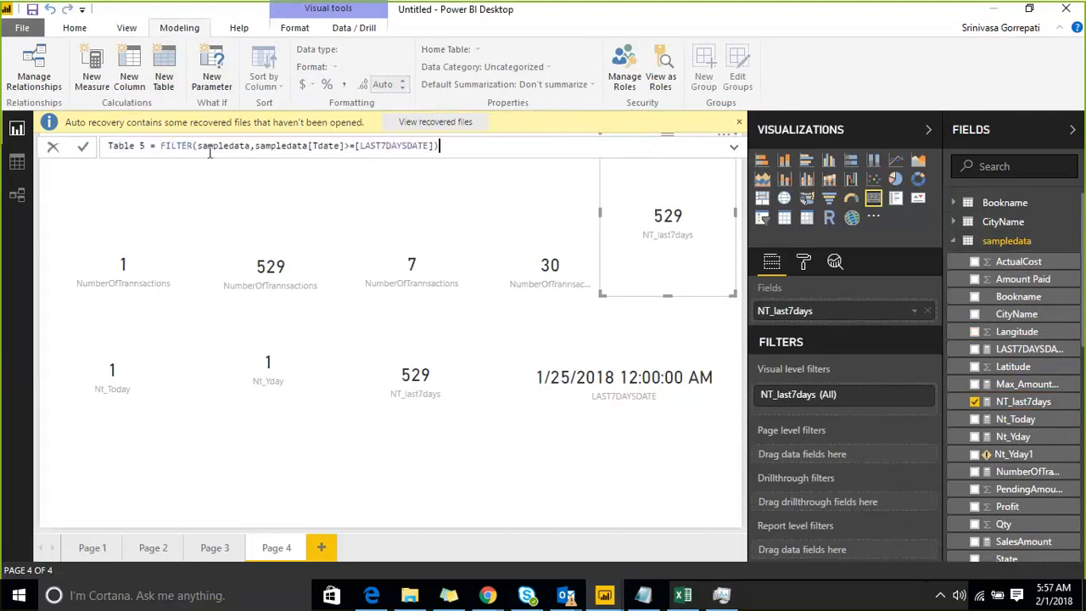
pyautogui.press('Return')
# Show Table 5's rows in the data view and sort them by Tdate in descending order.
pyautogui.click(965, 243)
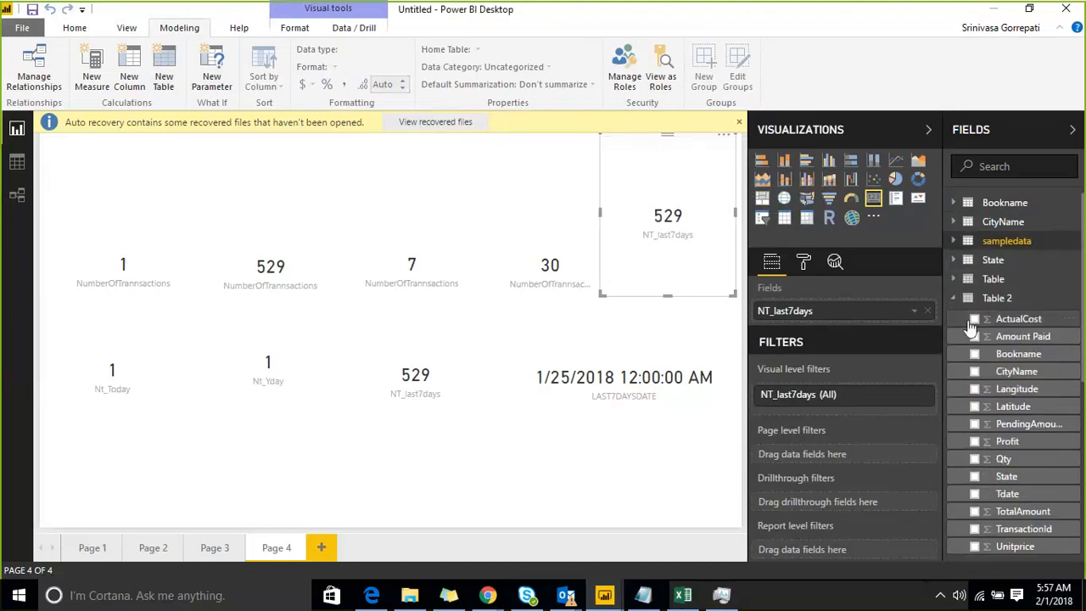
pyautogui.click(17, 162)
pyautogui.click(967, 241)
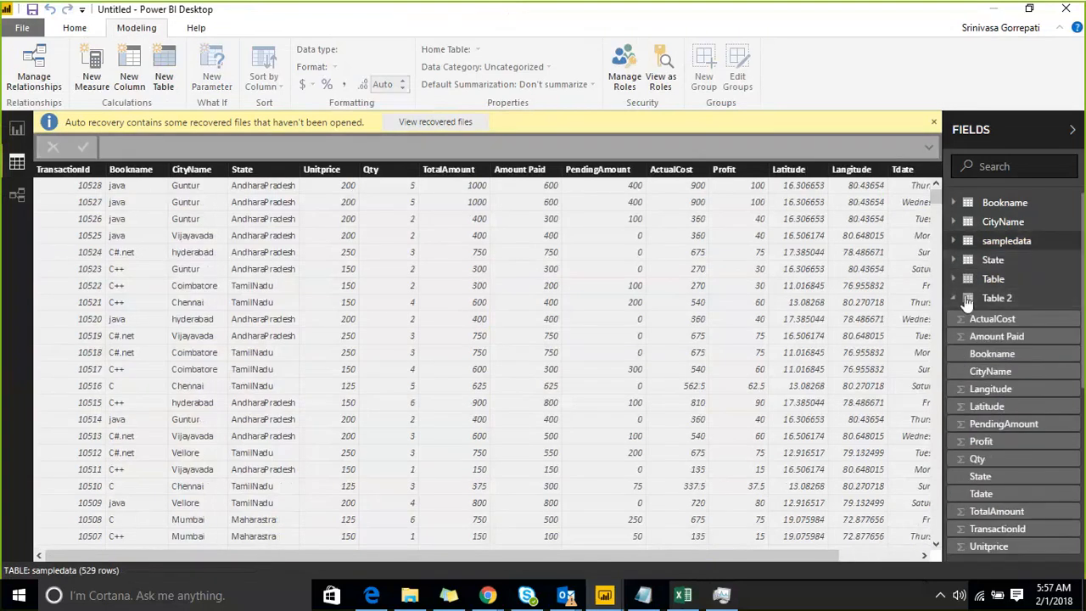
pyautogui.click(994, 301)
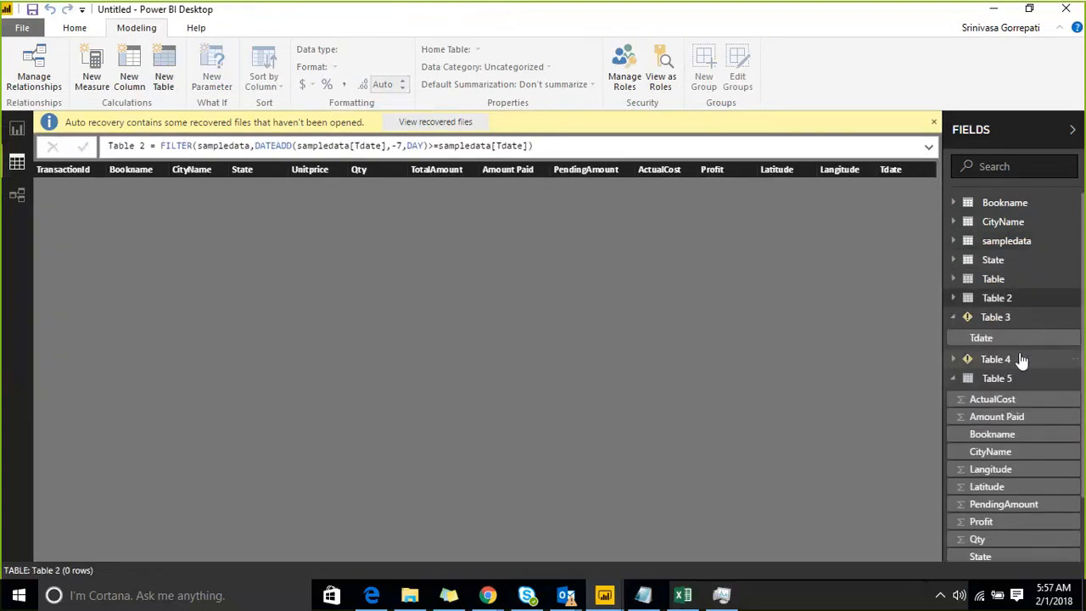
pyautogui.click(995, 380)
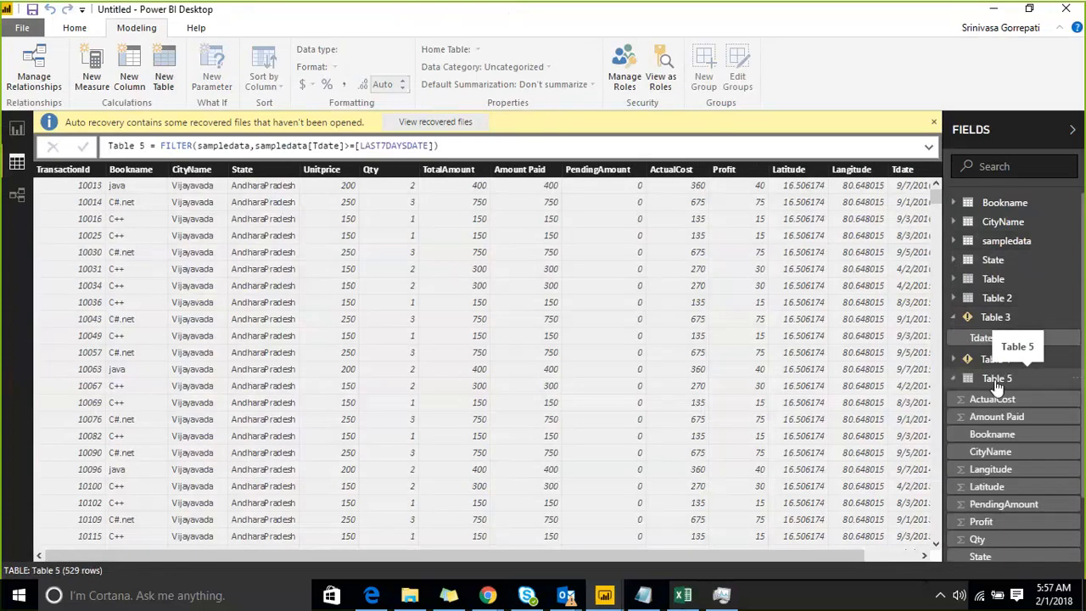
pyautogui.click(997, 382)
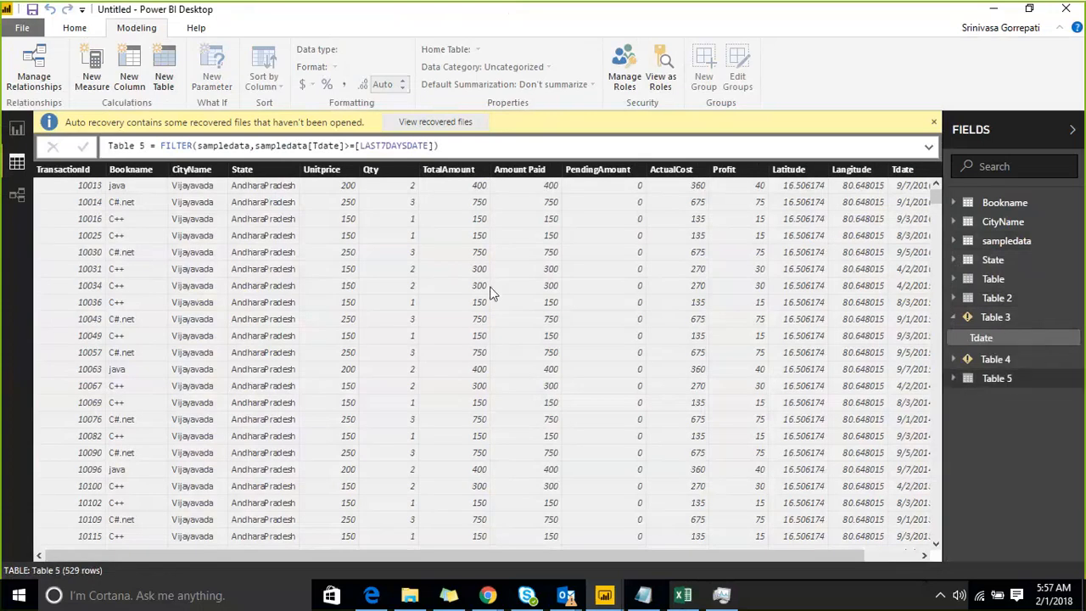
pyautogui.rightClick(904, 174)
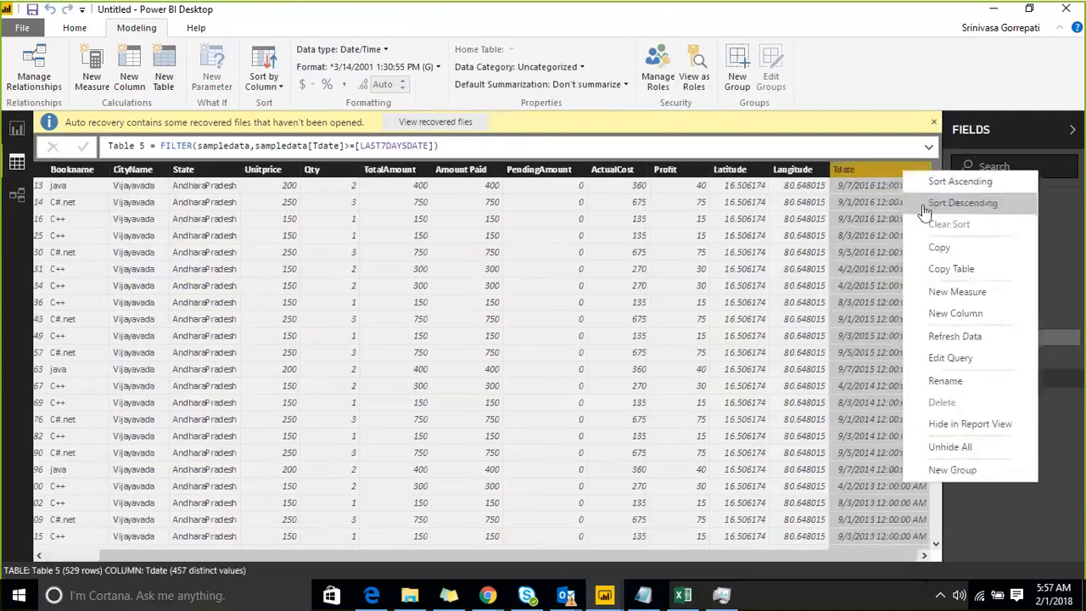
pyautogui.click(919, 203)
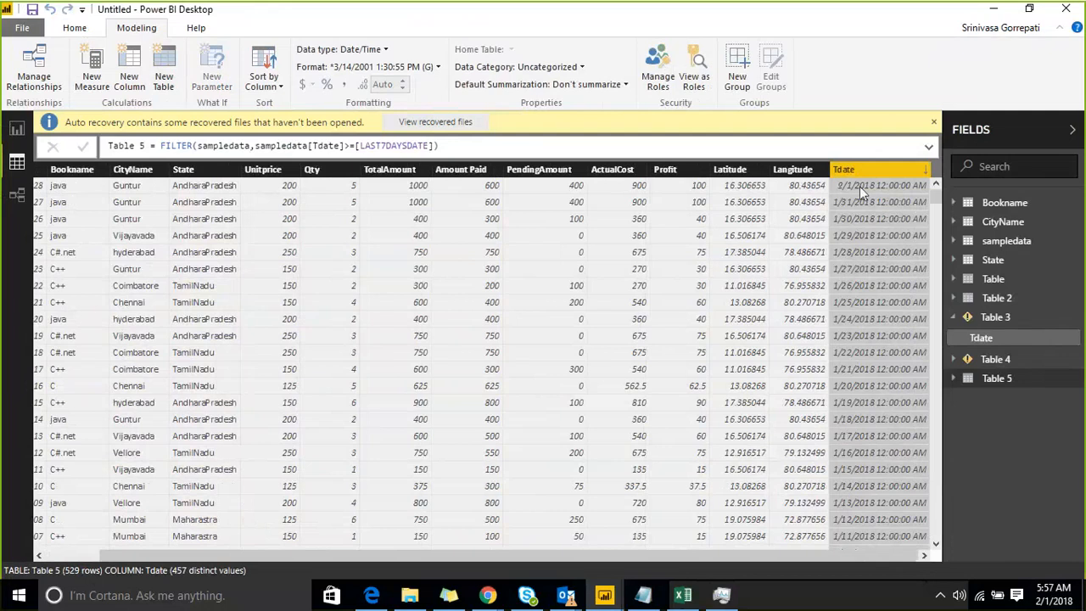
# Examine the >=[LAST7DAYSDATE] condition in Table 5's formula against the LAST7DAYSDATE card on Page 4.
pyautogui.click(347, 149)
pyautogui.write('>')
pyautogui.moveTo(357, 148); pyautogui.dragTo(439, 146)
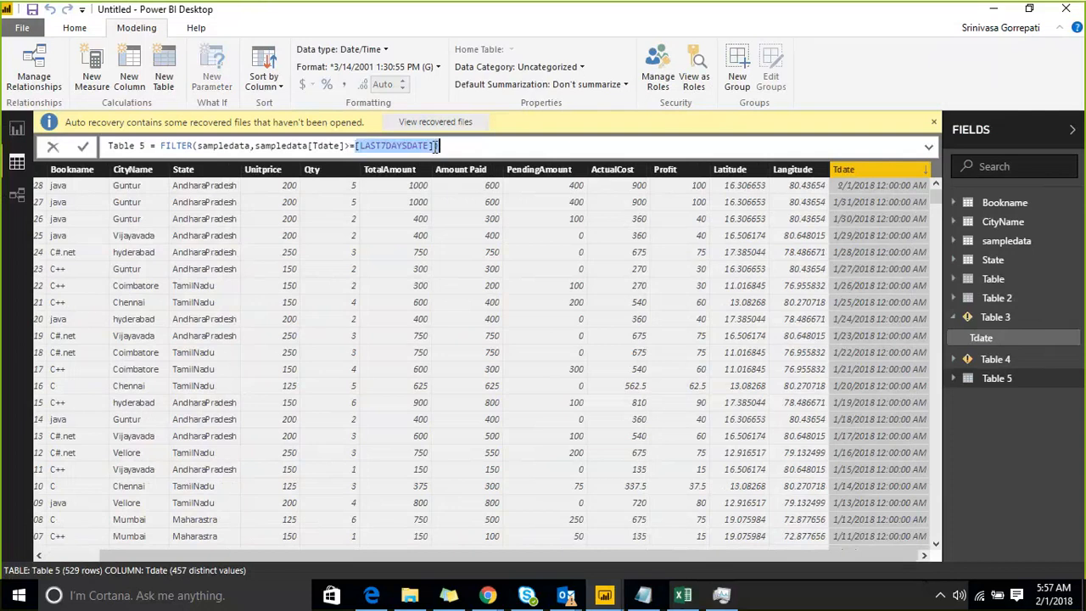
pyautogui.click(16, 133)
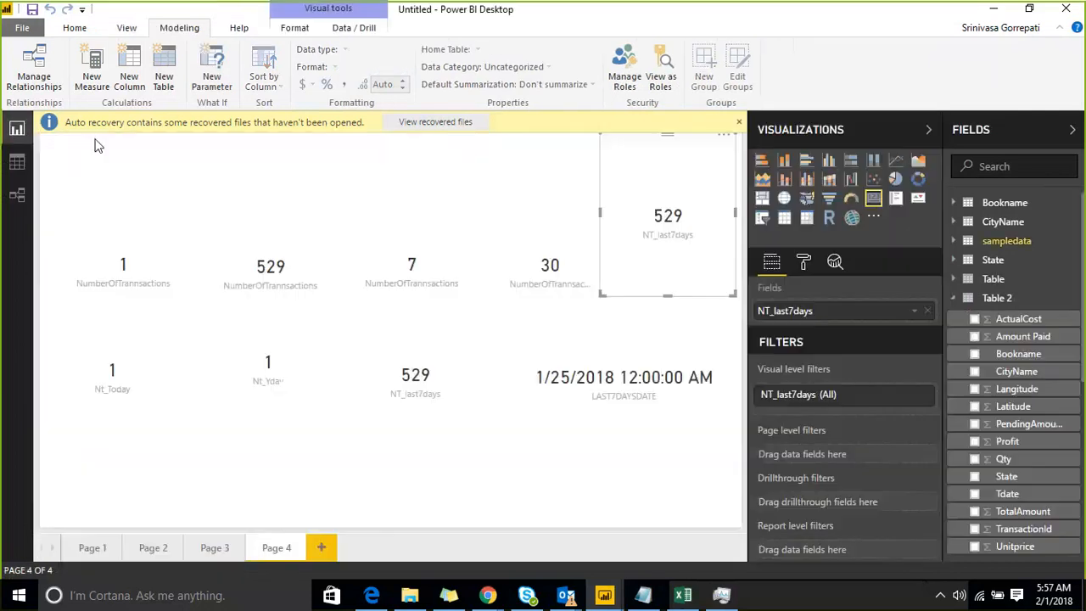
pyautogui.click(528, 414)
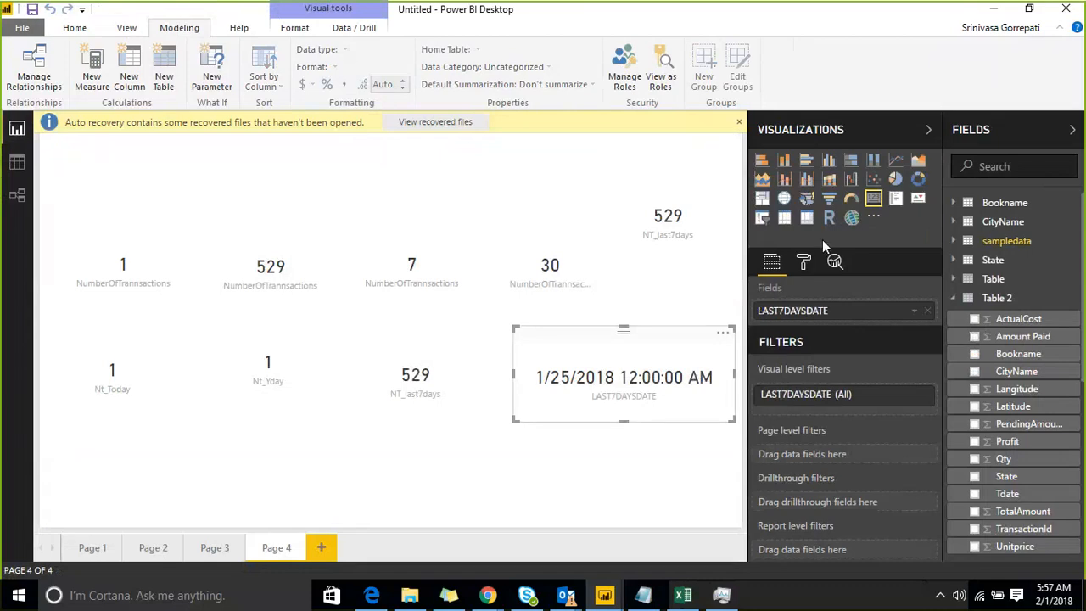
# Add a table visual to Page 4 and fill it with the LAST7DAYSDATE measure from sampledata.
pyautogui.click(618, 189)
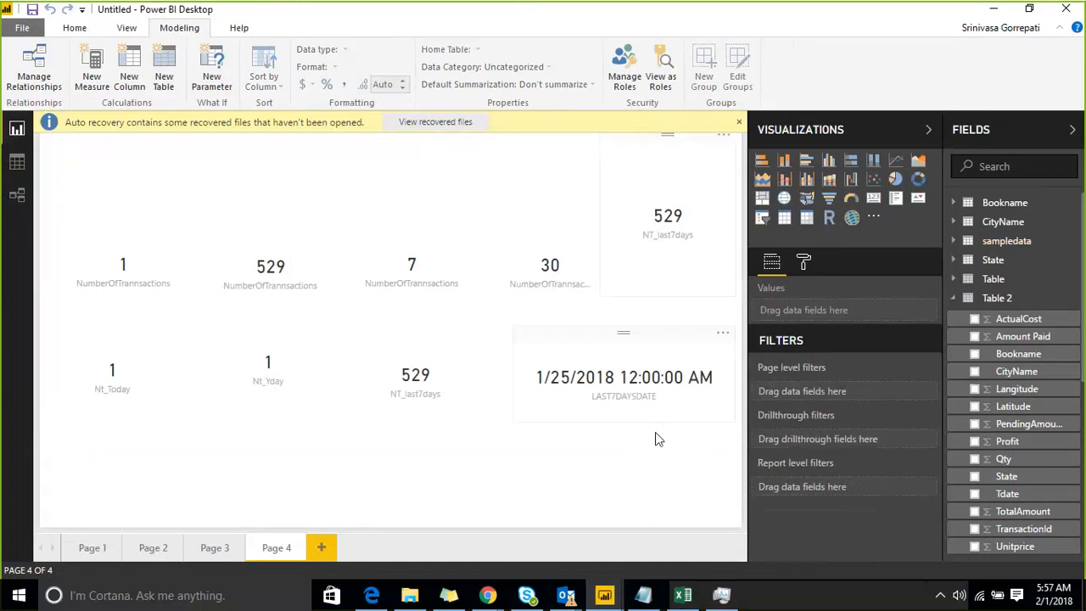
pyautogui.click(784, 217)
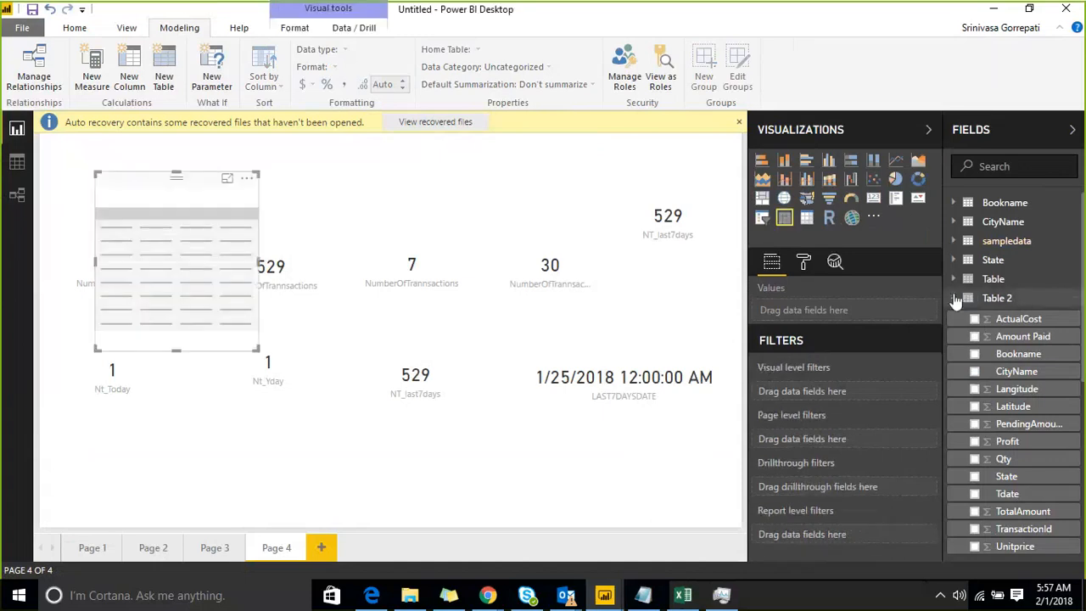
pyautogui.click(954, 241)
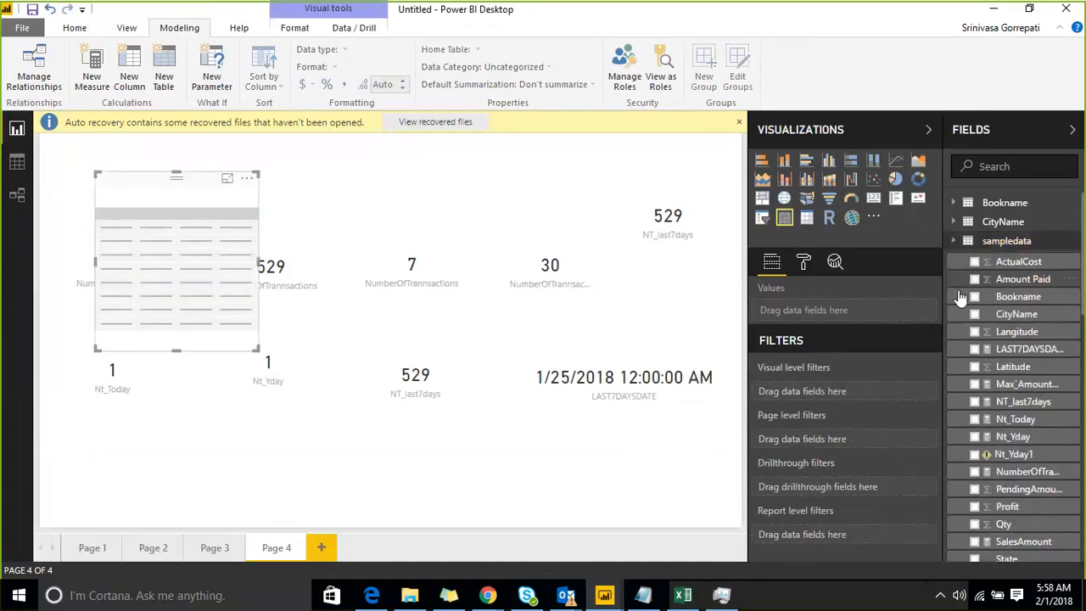
pyautogui.moveTo(1014, 349); pyautogui.dragTo(211, 243)
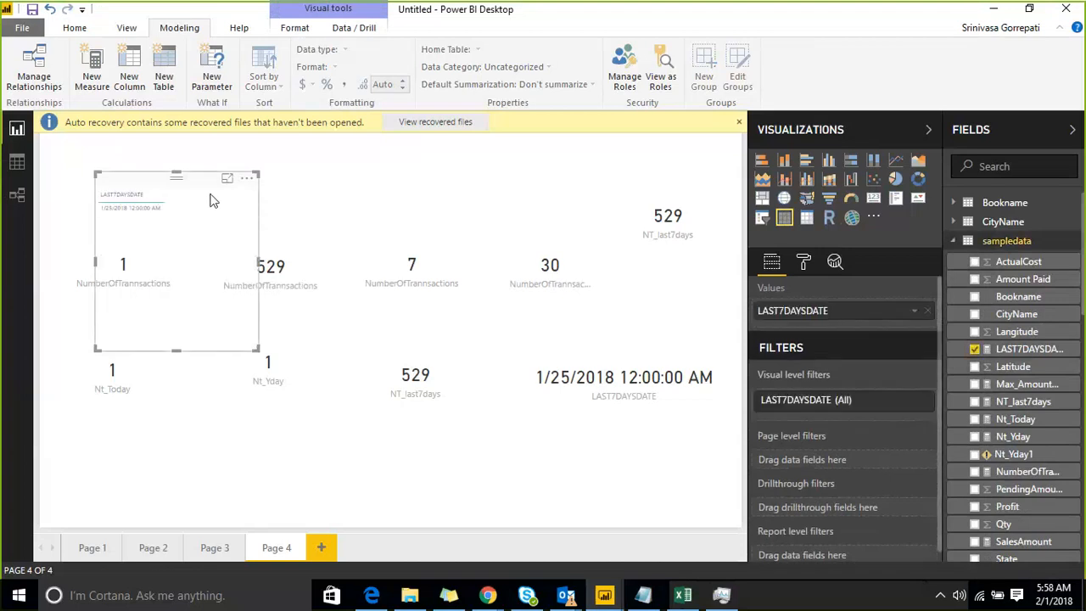
# Change the comparison in Table 5's FILTER formula to sampledata[Tdate]>[LAST7DAYSDATE] and commit it.
pyautogui.click(18, 162)
pyautogui.click(1010, 381)
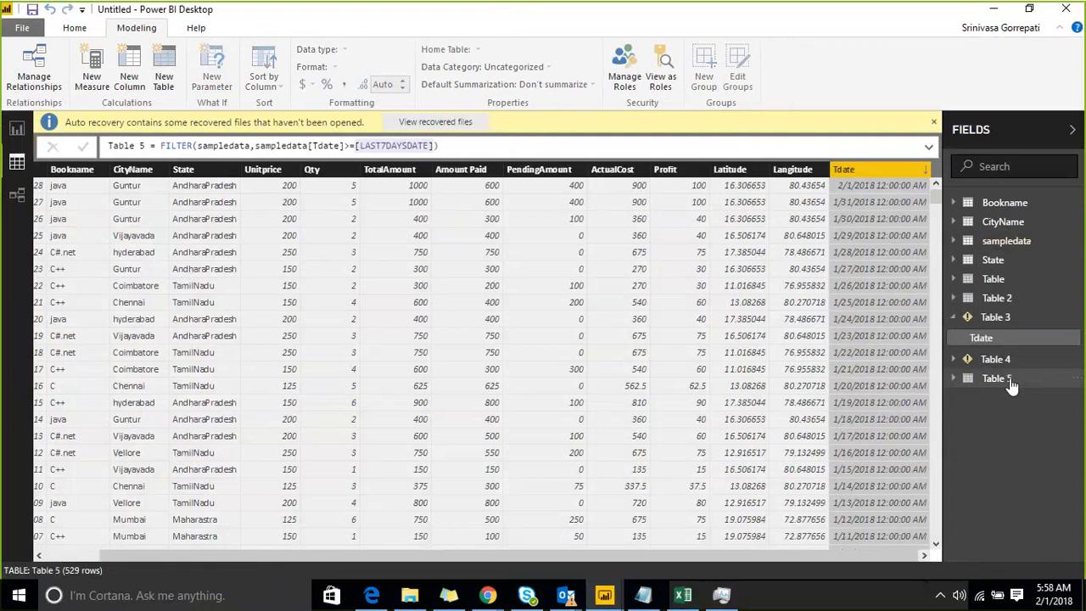
pyautogui.click(323, 150)
pyautogui.moveTo(255, 145); pyautogui.dragTo(345, 145)
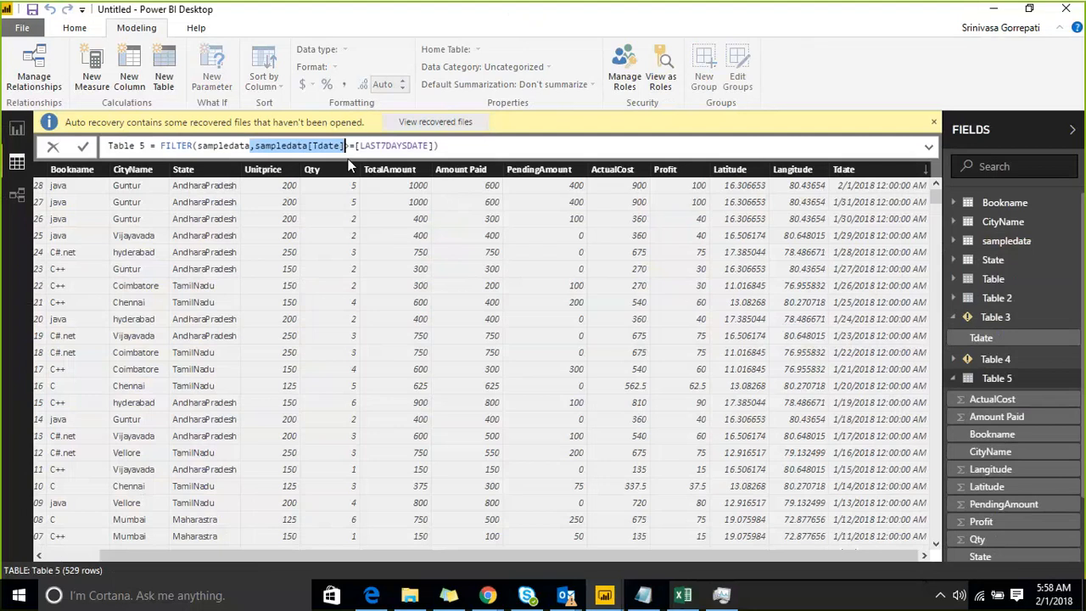
pyautogui.click(348, 159)
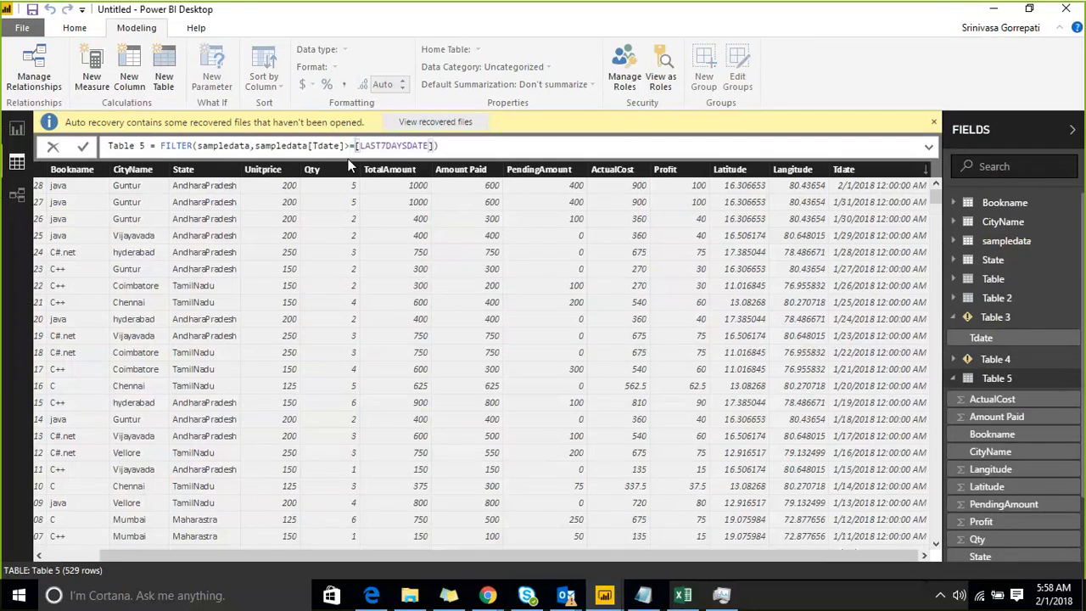
pyautogui.press('Delete')
pyautogui.press('Return')
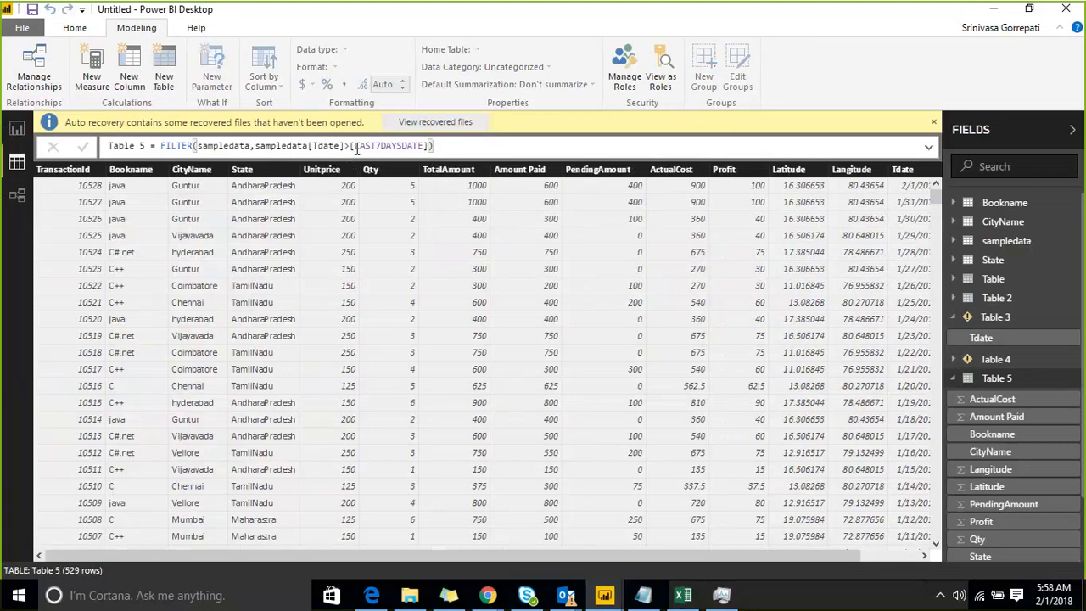
# Examine the [LAST7DAYSDATE] reference at the end of Table 5's FILTER formula.
pyautogui.click(356, 147)
pyautogui.press('Left')
pyautogui.press('Right')
pyautogui.hotkey('shift', 'Right')
pyautogui.hotkey('shift', 'Right')
pyautogui.hotkey('shift', 'Right')
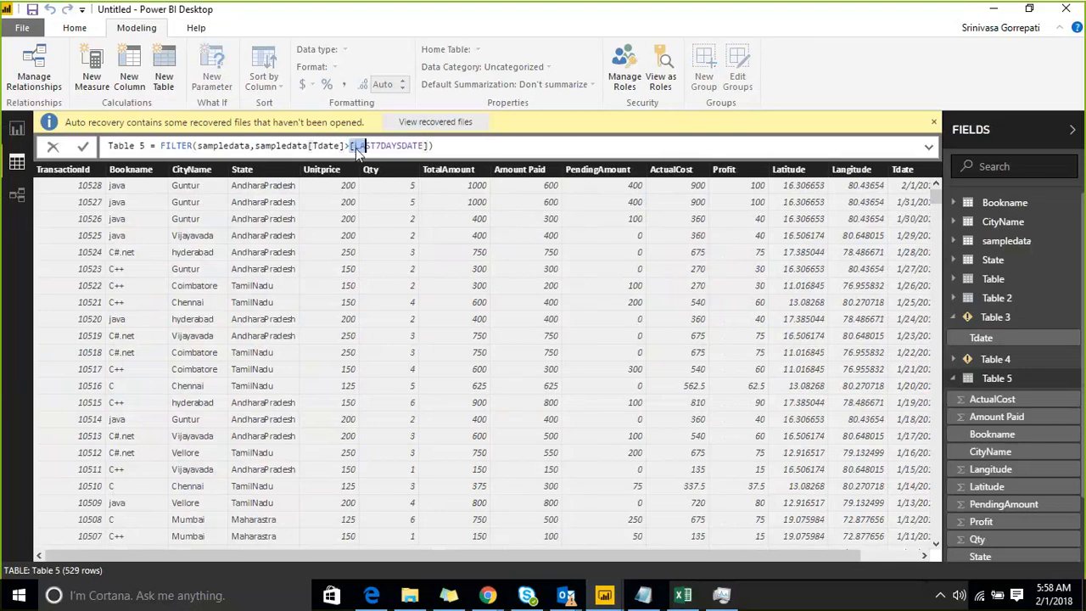
pyautogui.hotkey('shift', 'End')
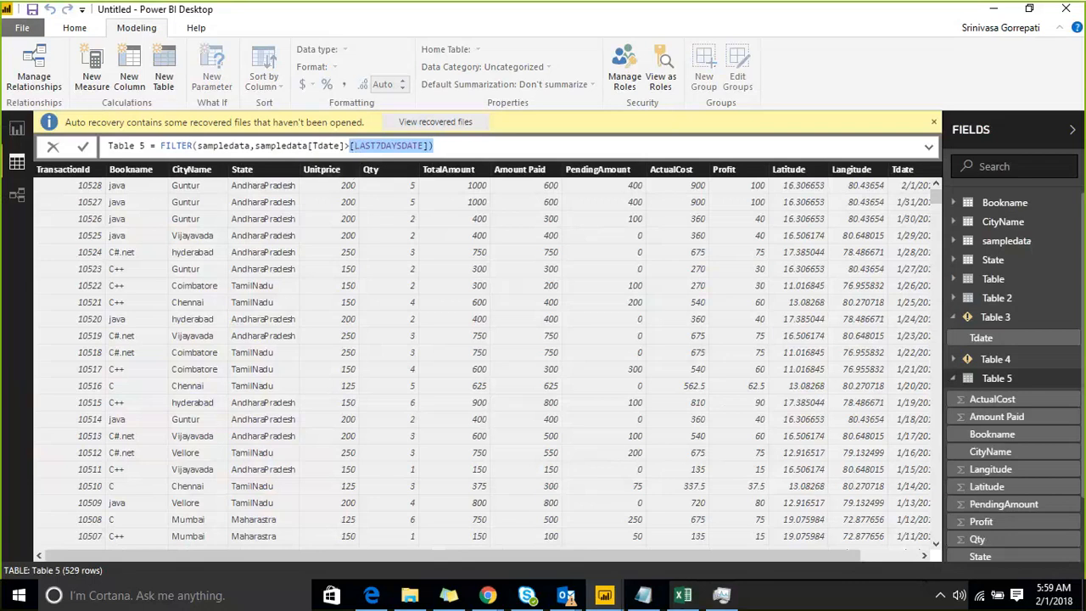
# Return to the report page and open the LAST7DAYSDATE measure's formula.
pyautogui.click(15, 134)
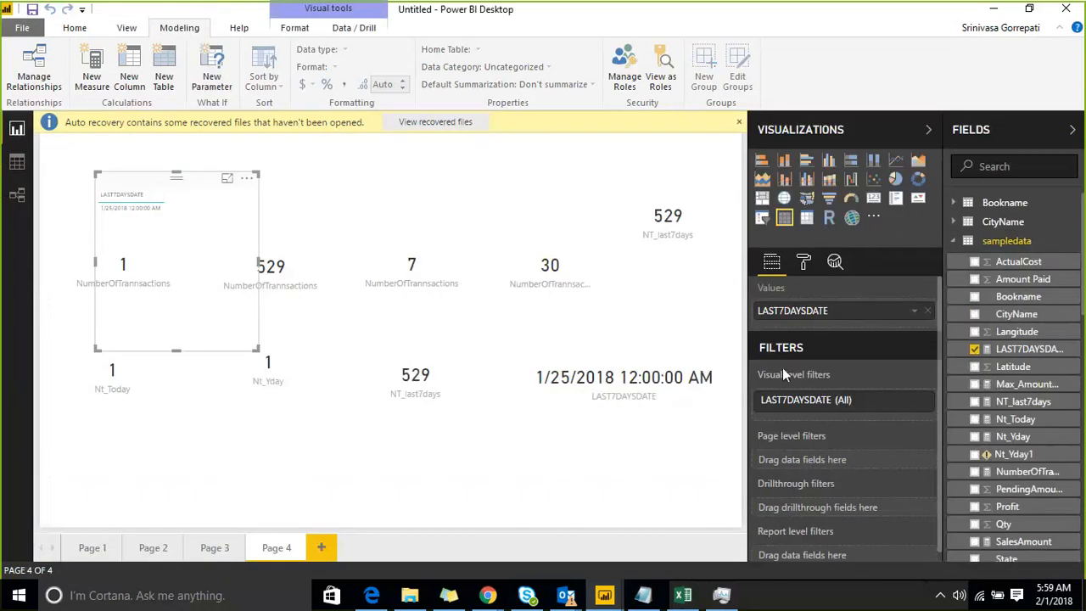
pyautogui.click(596, 386)
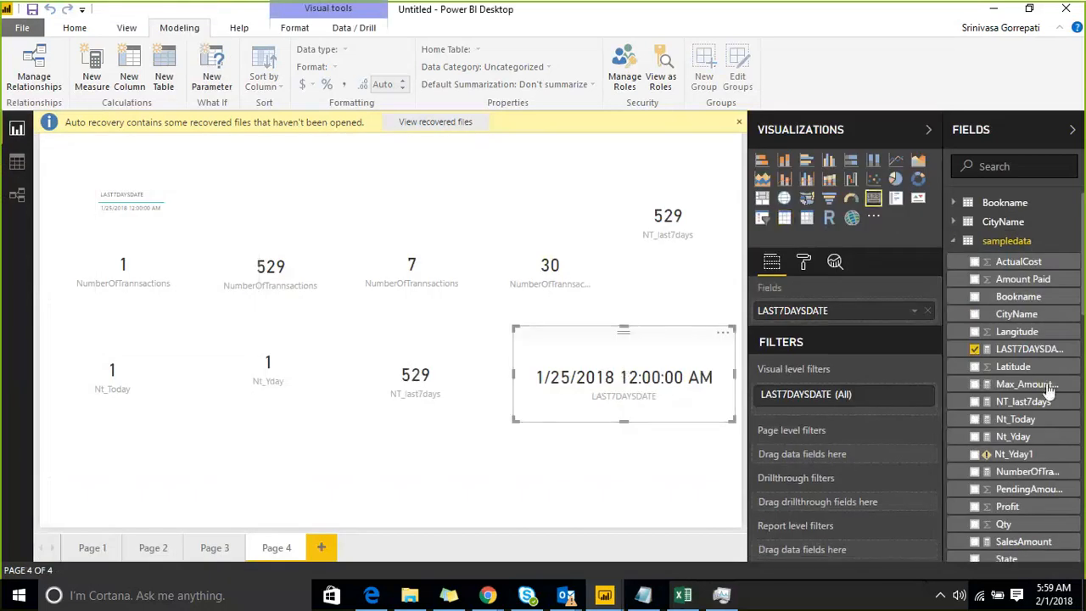
pyautogui.click(1027, 351)
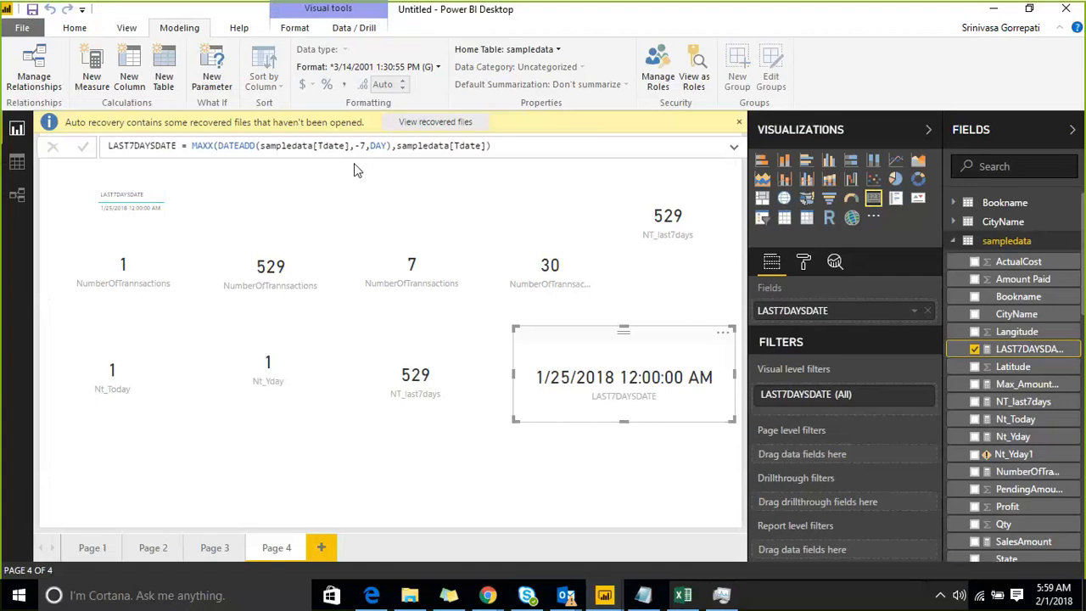
# Collapse the field lists of sampledata, Table 2 and Table 5, and display Table 2's FILTER formula.
pyautogui.click(971, 241)
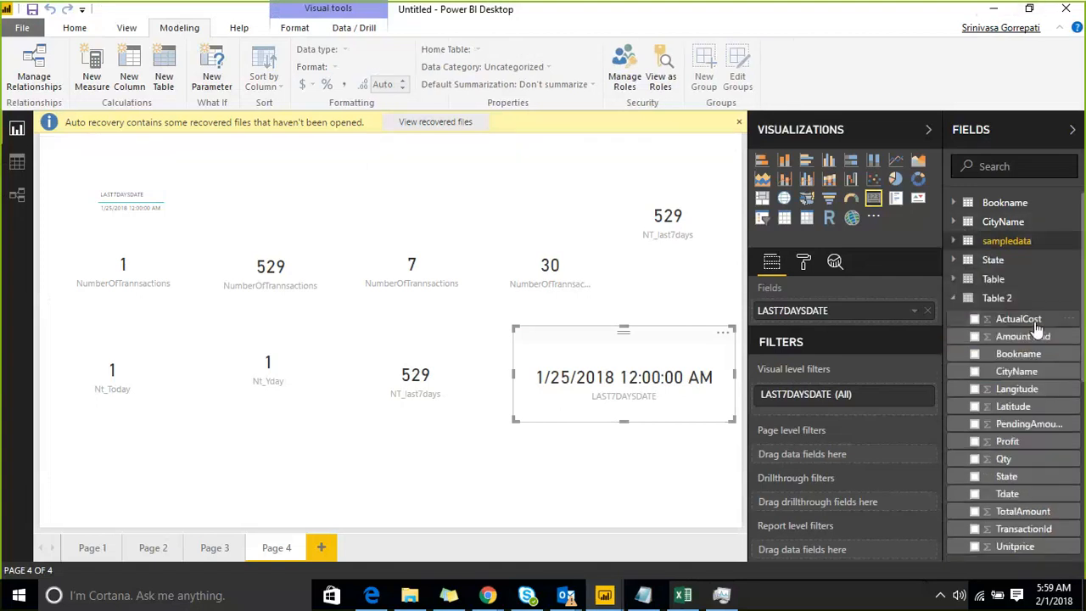
pyautogui.click(998, 298)
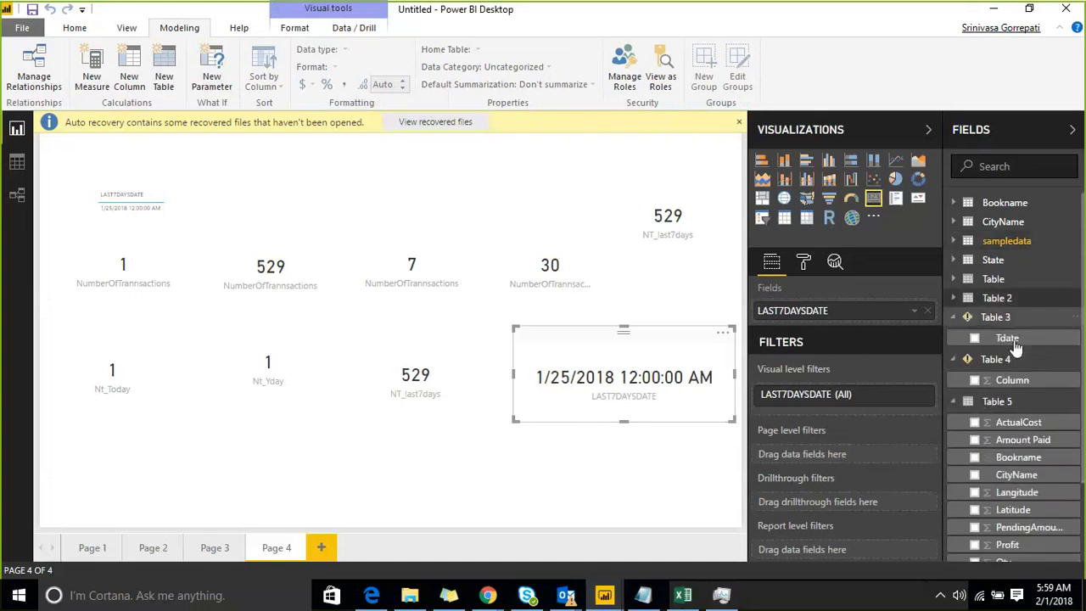
pyautogui.scroll(-2, 1013, 414)
pyautogui.click(1010, 305)
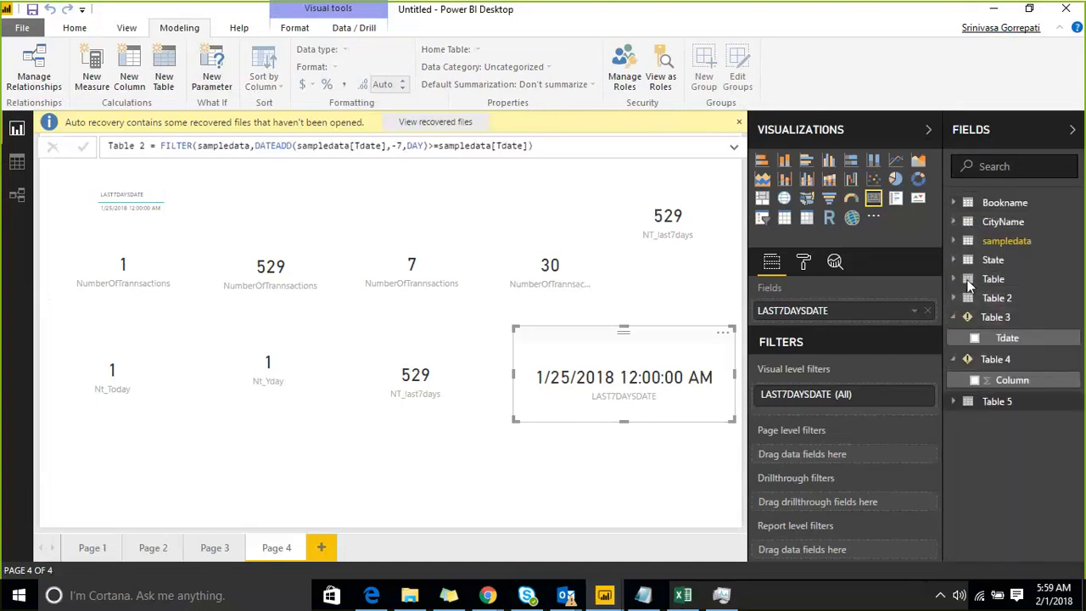
# Examine Table 5's rows in the data view and place the cursor before [LAST7DAYSDATE] in its FILTER formula.
pyautogui.click(17, 161)
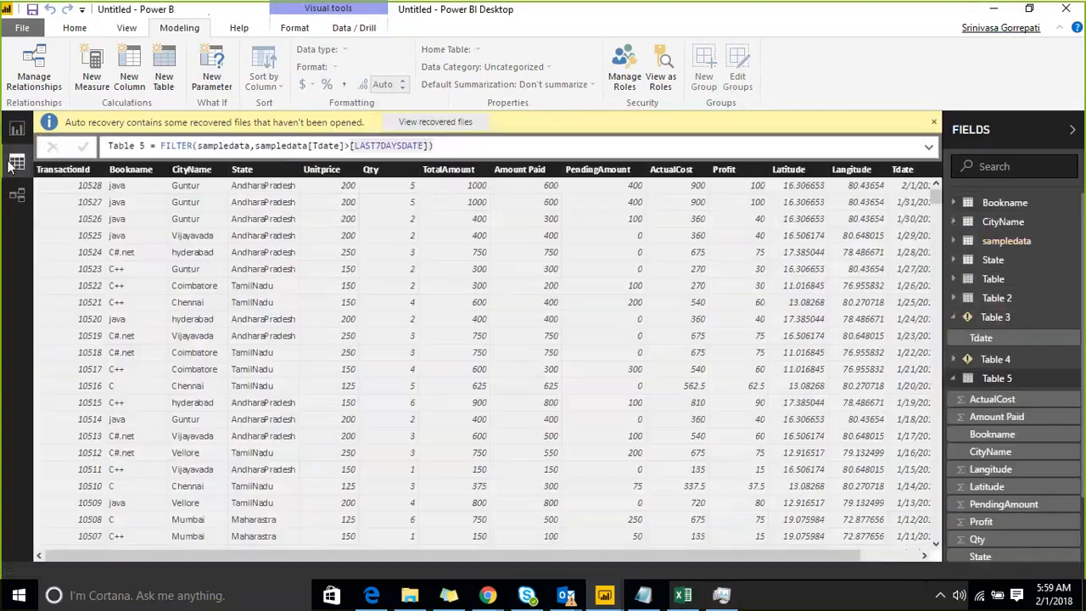
pyautogui.moveTo(936, 197); pyautogui.dragTo(924, 288)
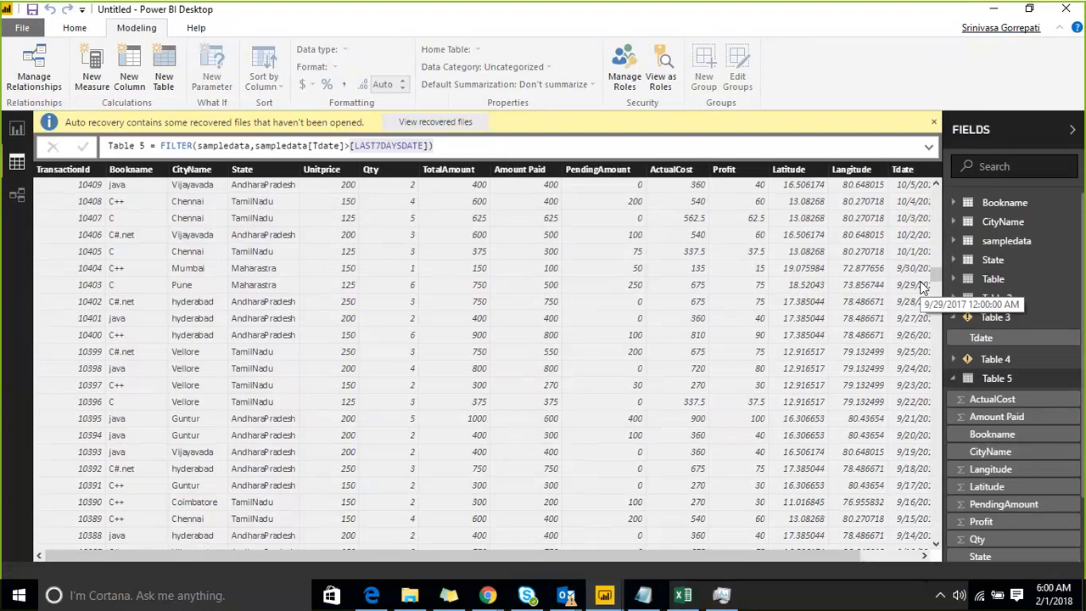
pyautogui.click(349, 146)
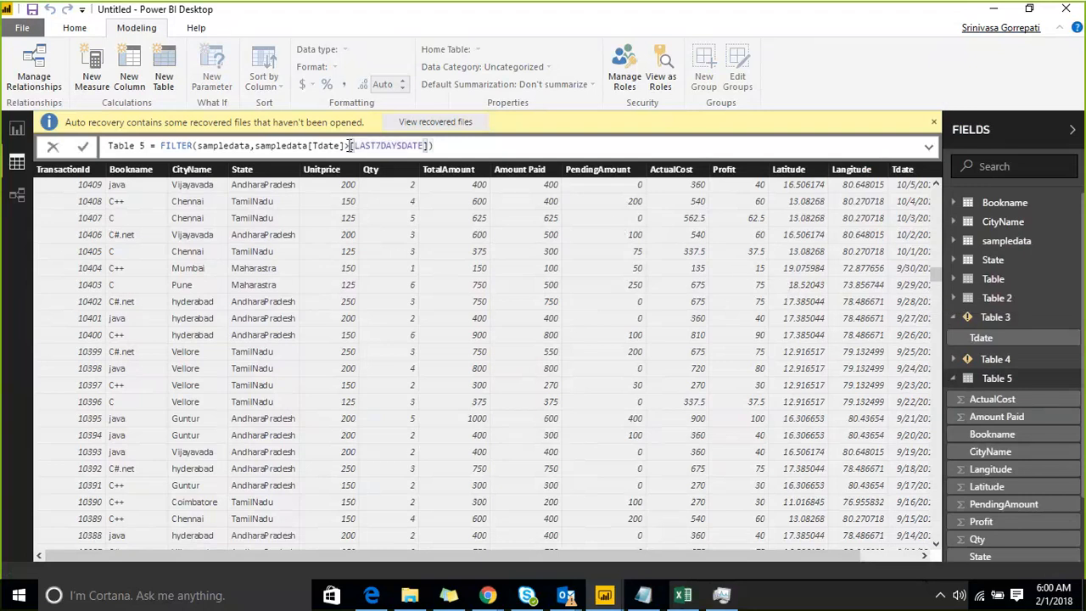